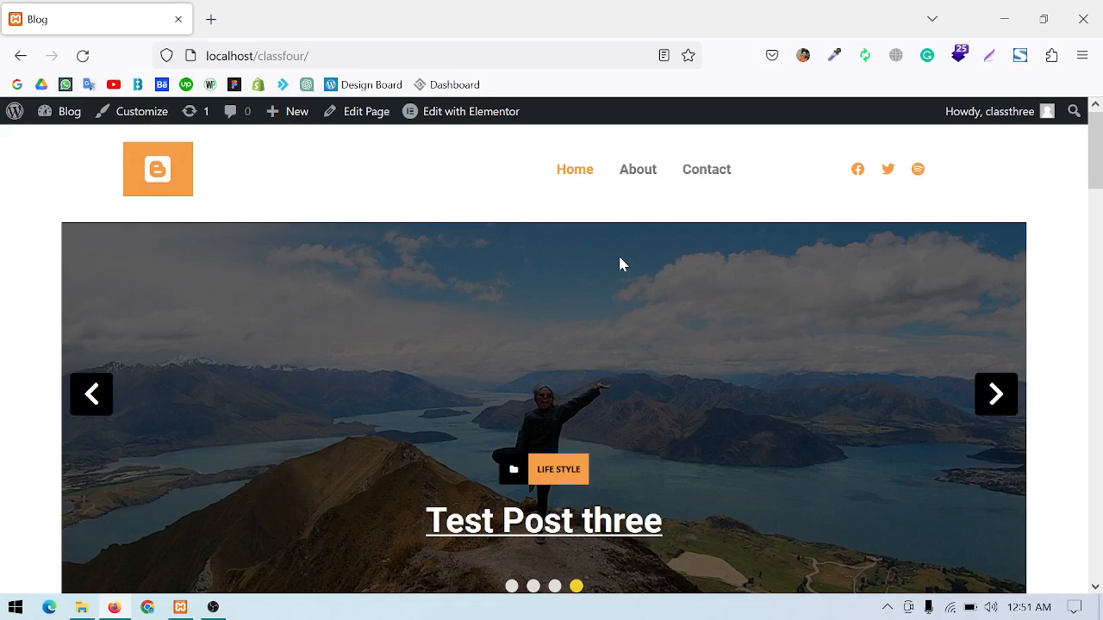
Step: Open the GTmetrix website in a new tab through a Google search for gtmetrix
{"action": "scroll", "coordinate": [621, 263], "scroll_direction": "down", "scroll_amount": 8}
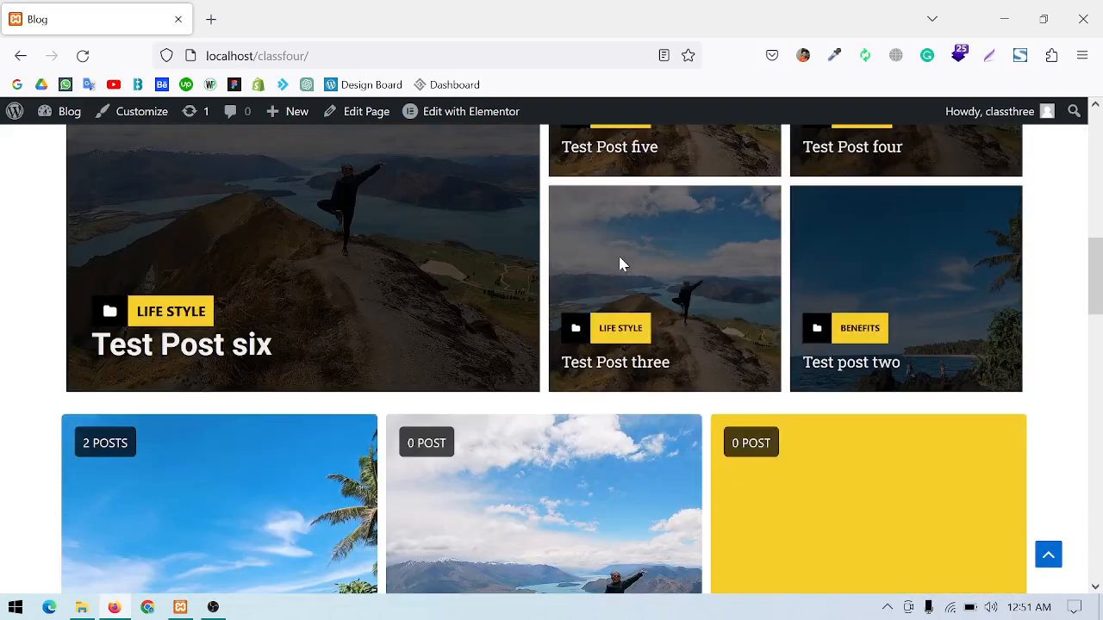
{"action": "scroll", "coordinate": [620, 263], "scroll_direction": "down", "scroll_amount": 9}
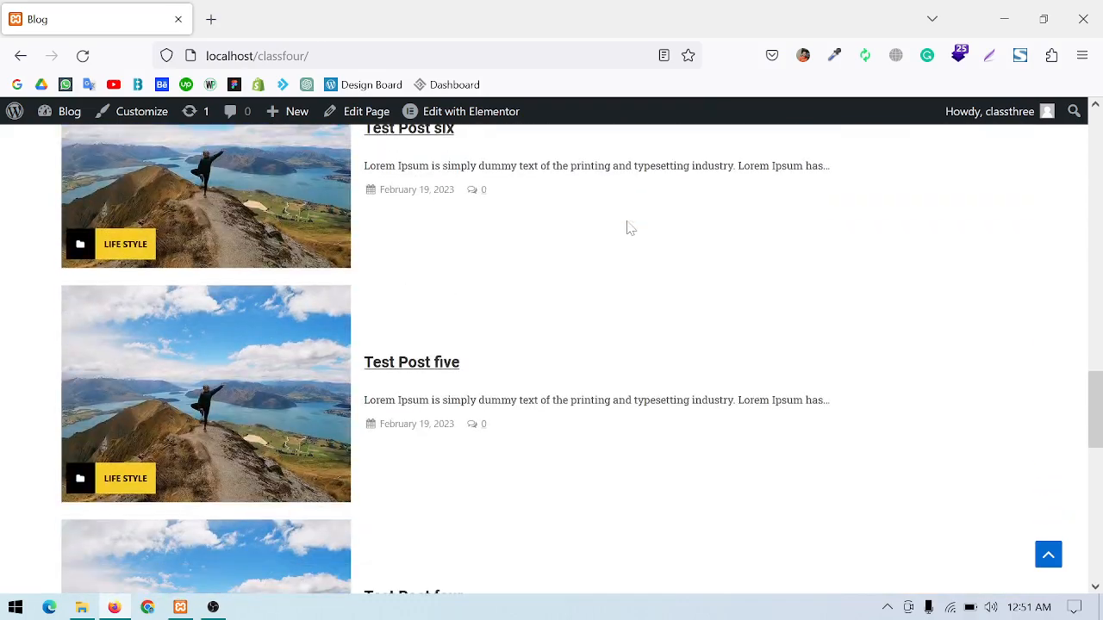
{"action": "scroll", "coordinate": [629, 225], "scroll_direction": "down", "scroll_amount": 9}
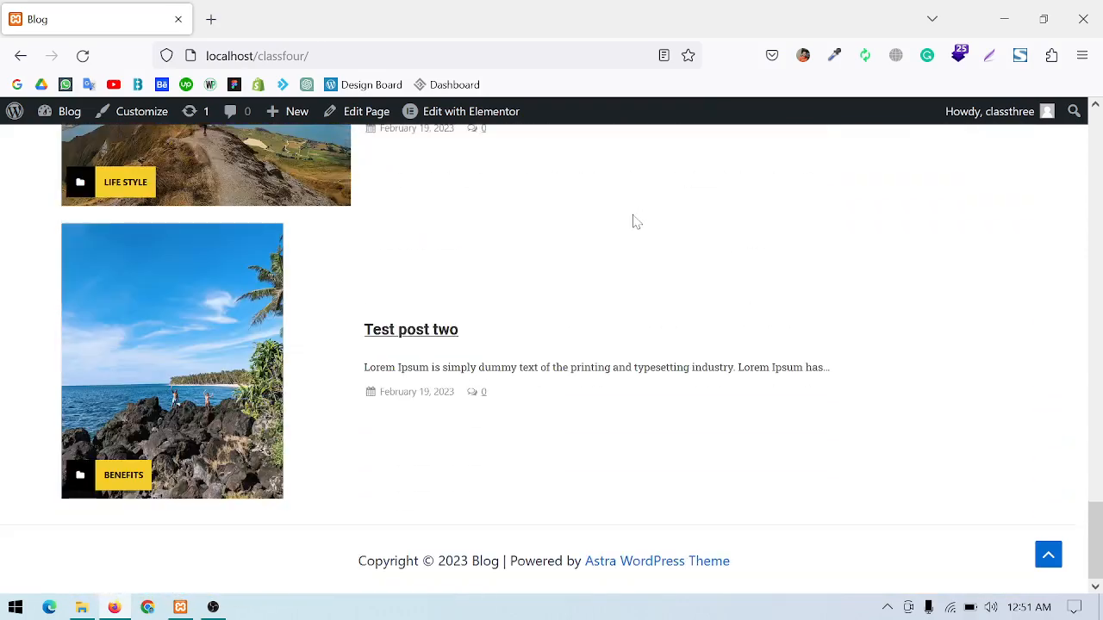
{"action": "scroll", "coordinate": [632, 224], "scroll_direction": "up", "scroll_amount": 20}
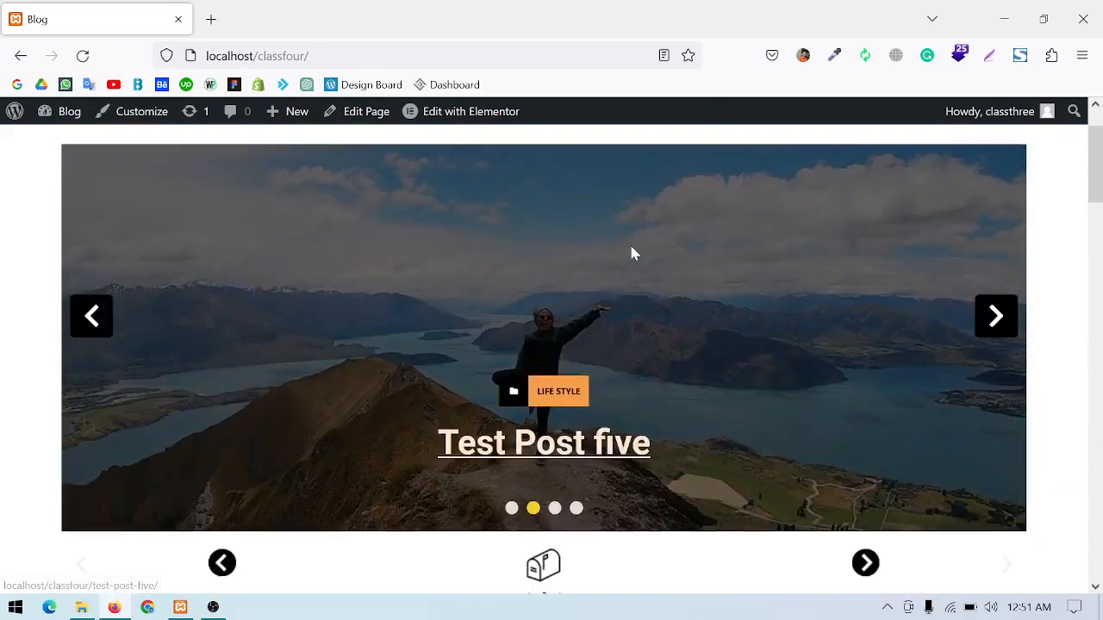
{"action": "scroll", "coordinate": [633, 253], "scroll_direction": "up", "scroll_amount": 2}
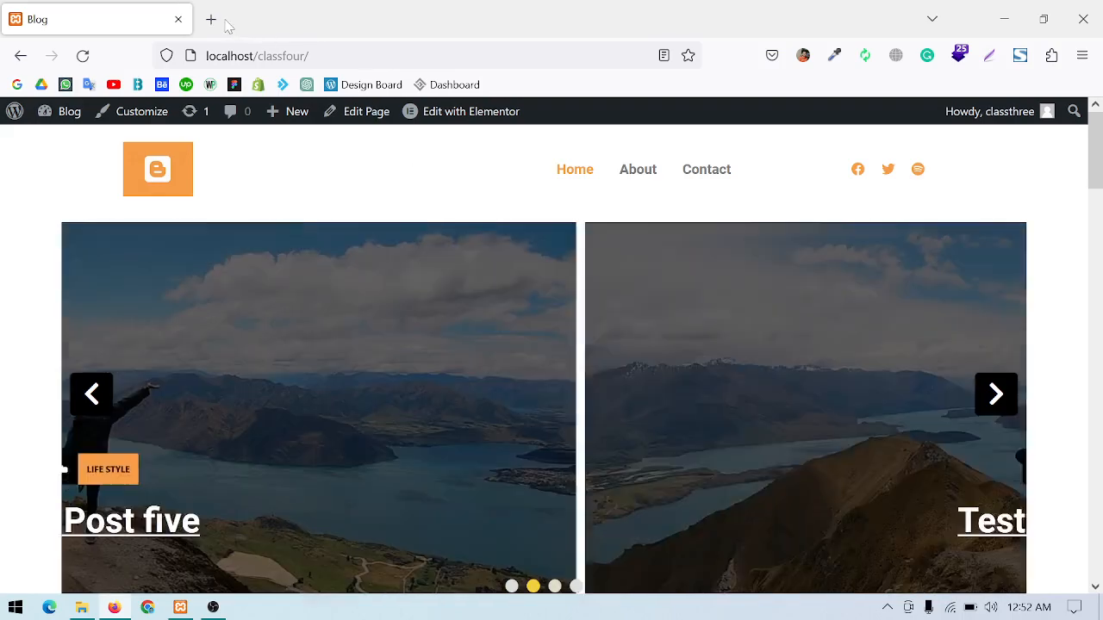
{"action": "key", "text": "ctrl+t"}
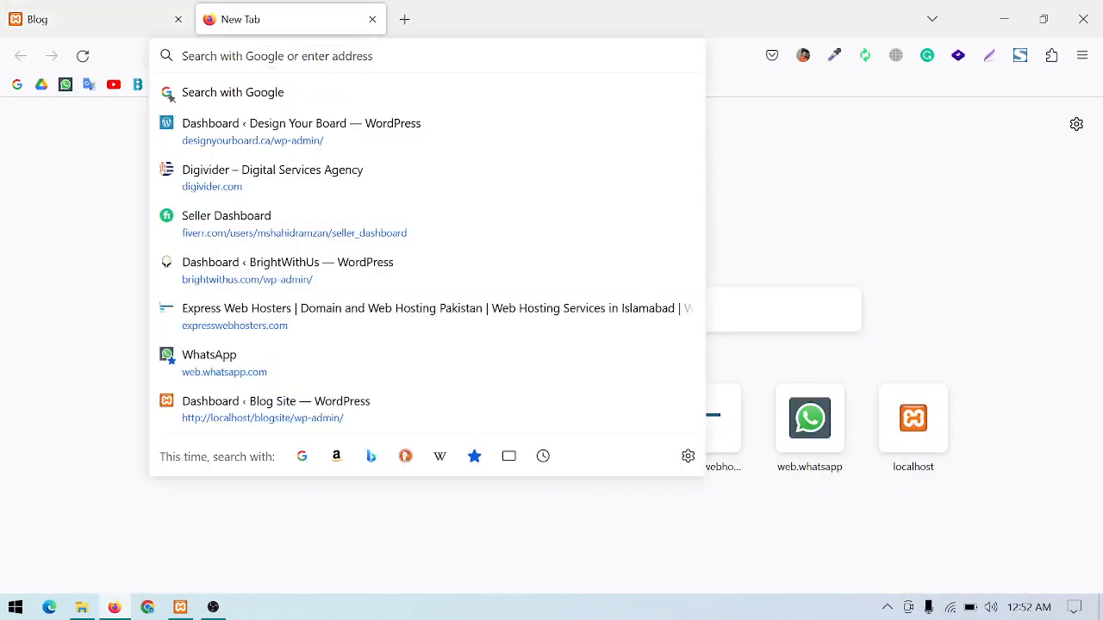
{"action": "type", "text": "gt"}
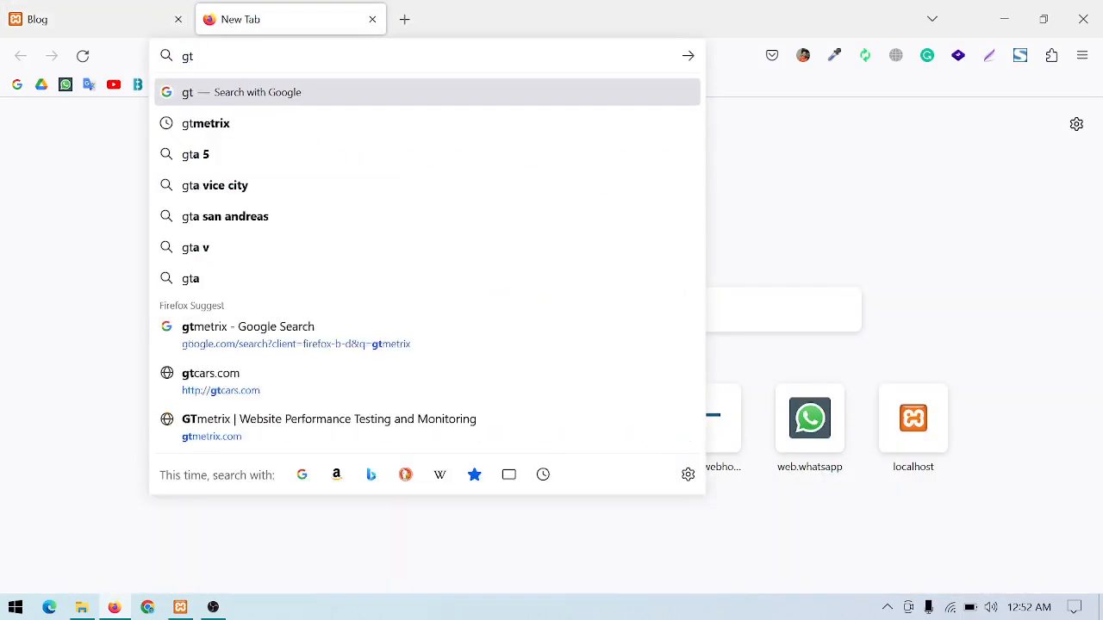
{"action": "left_click", "coordinate": [254, 130]}
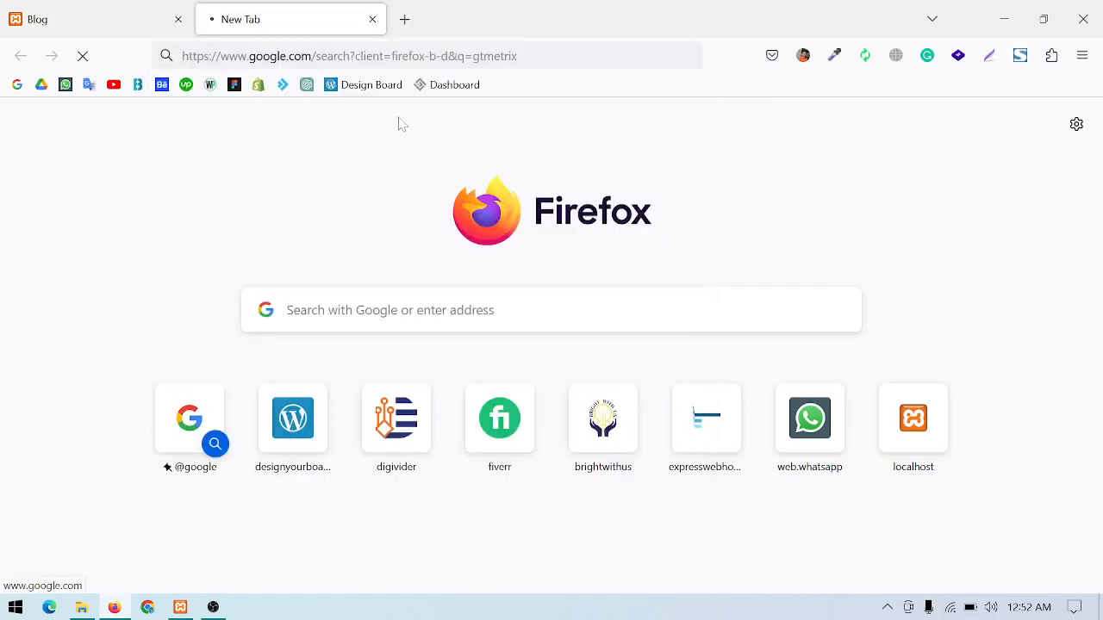
{"action": "left_click", "coordinate": [215, 299]}
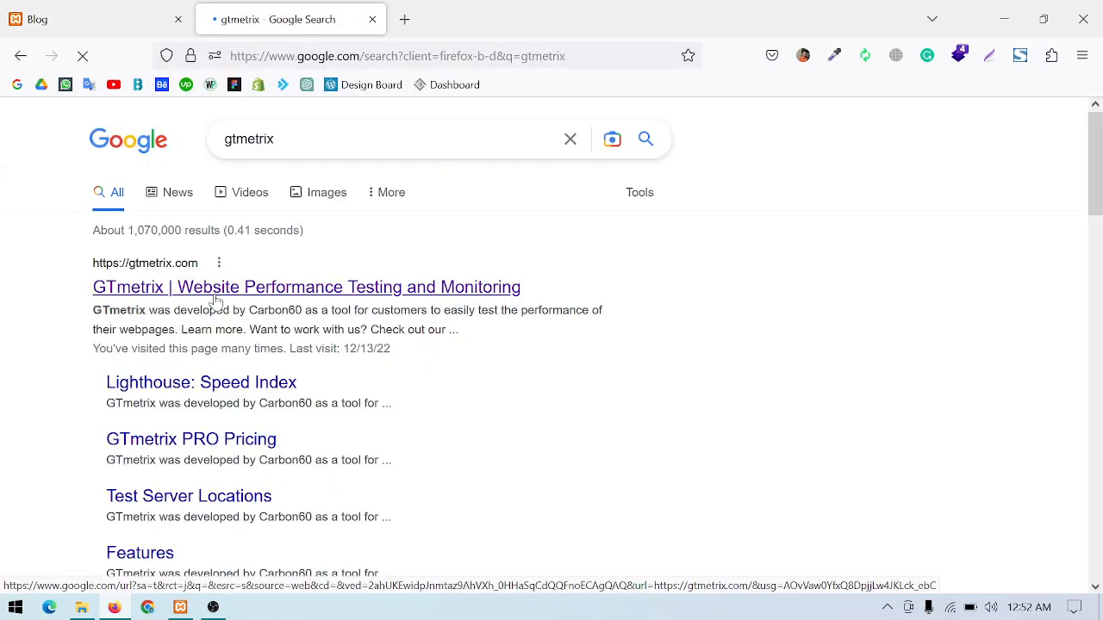
Step: Open PageSpeed Insights in another tab by searching 'pege insight', then return to GTmetrix
{"action": "left_click", "coordinate": [403, 17]}
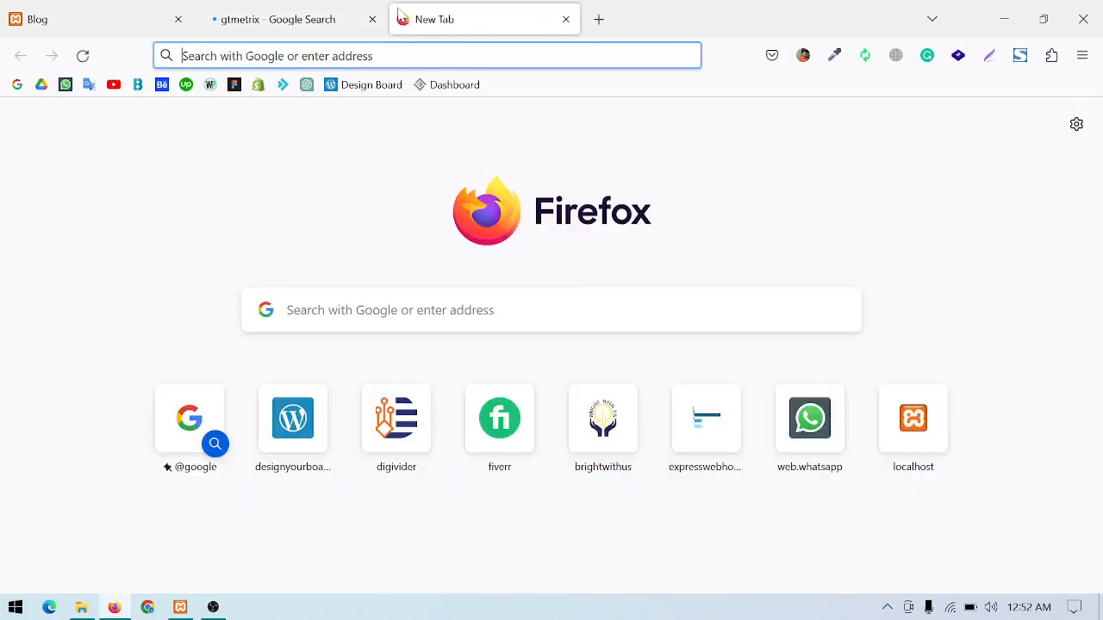
{"action": "left_click", "coordinate": [172, 56]}
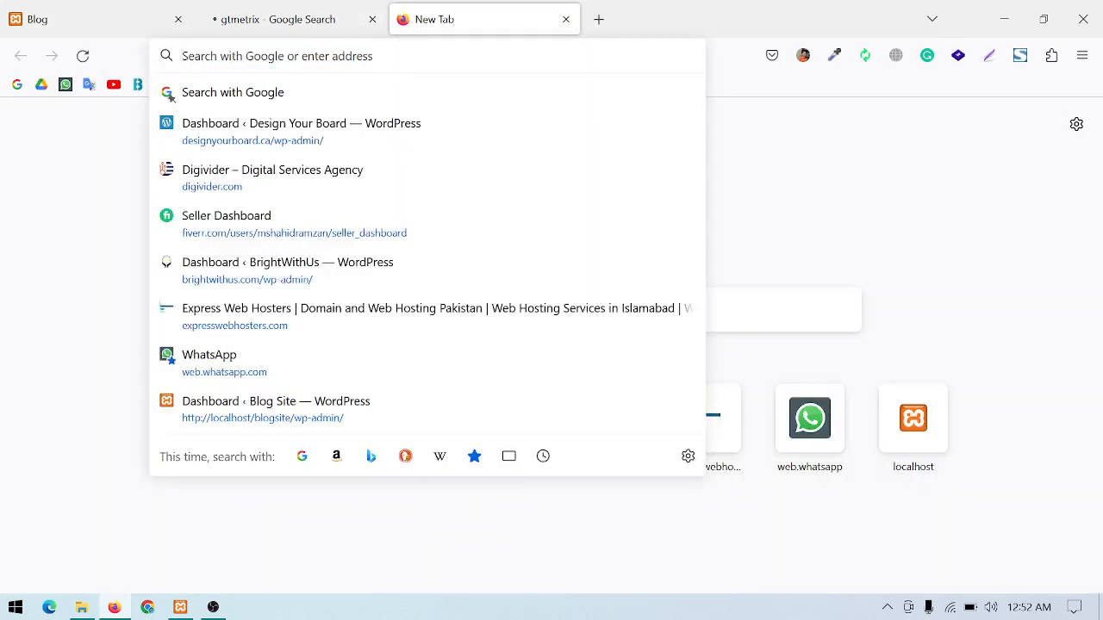
{"action": "type", "text": "pege"}
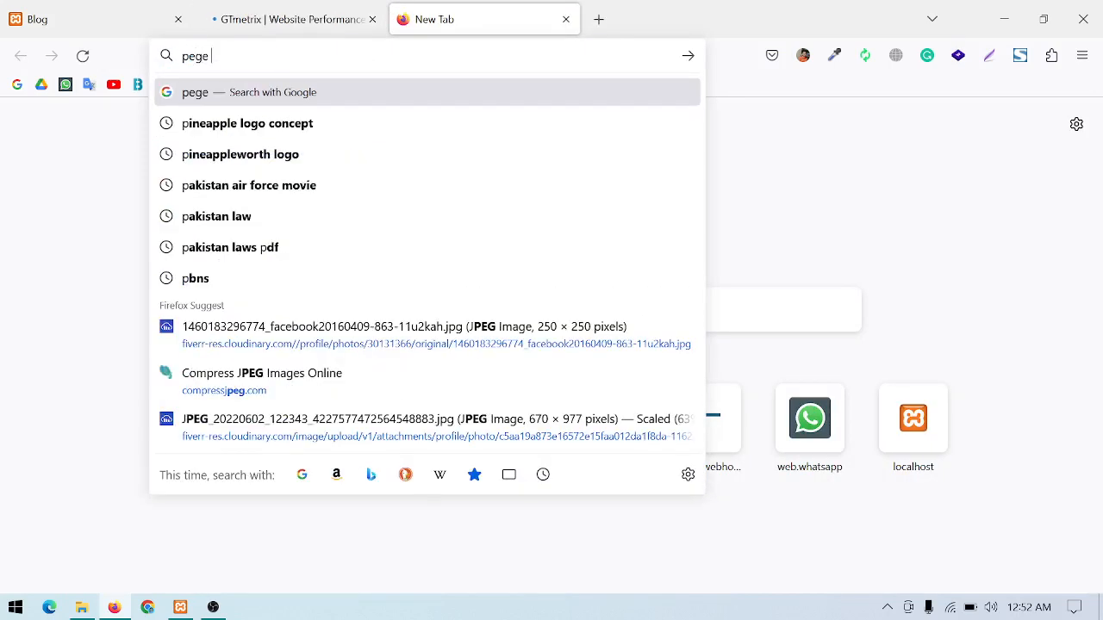
{"action": "type", "text": " in"}
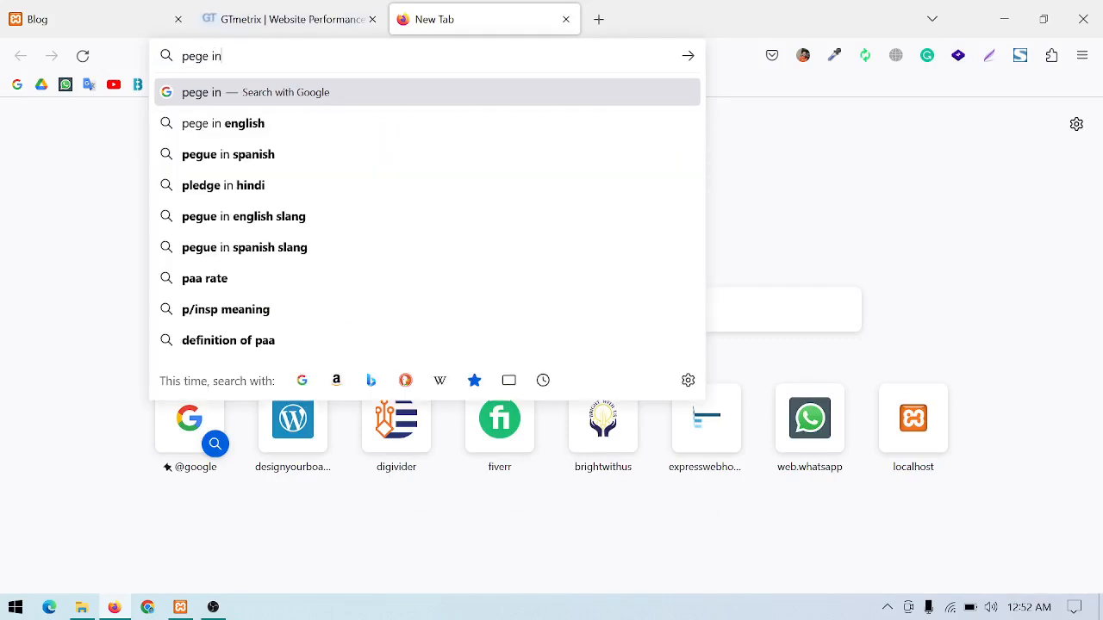
{"action": "type", "text": "sight"}
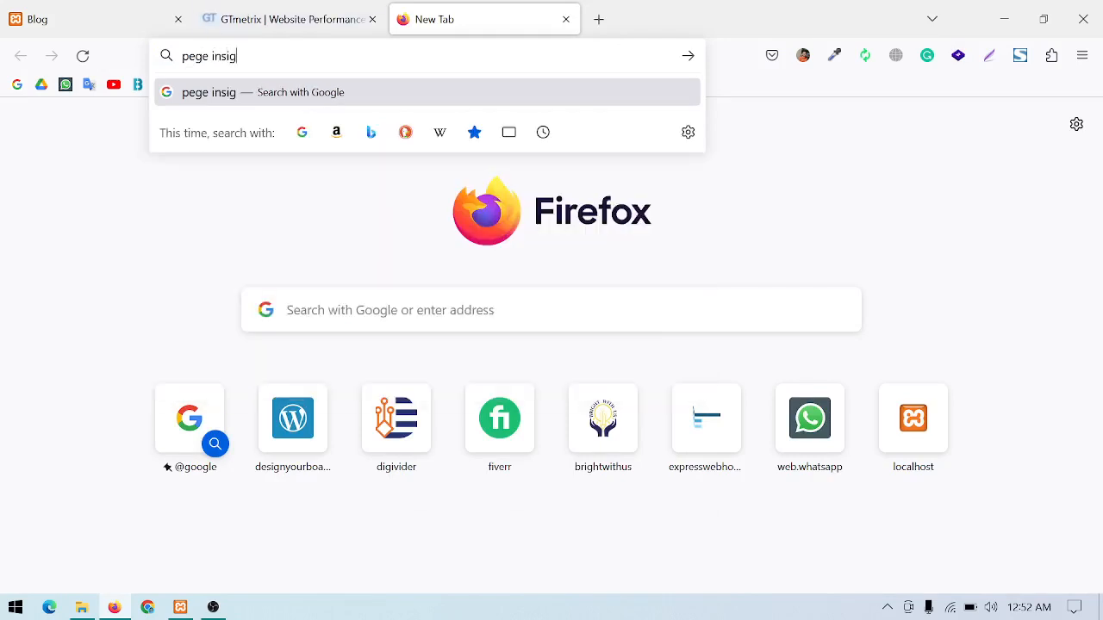
{"action": "key", "text": "Return"}
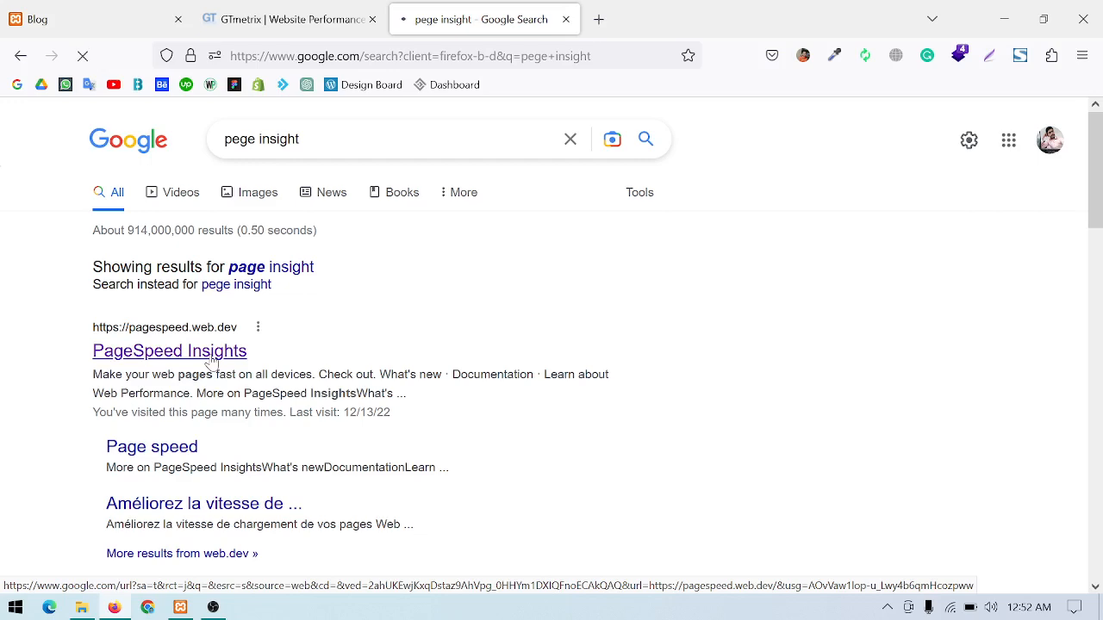
{"action": "left_click", "coordinate": [212, 359]}
{"action": "left_click", "coordinate": [271, 17]}
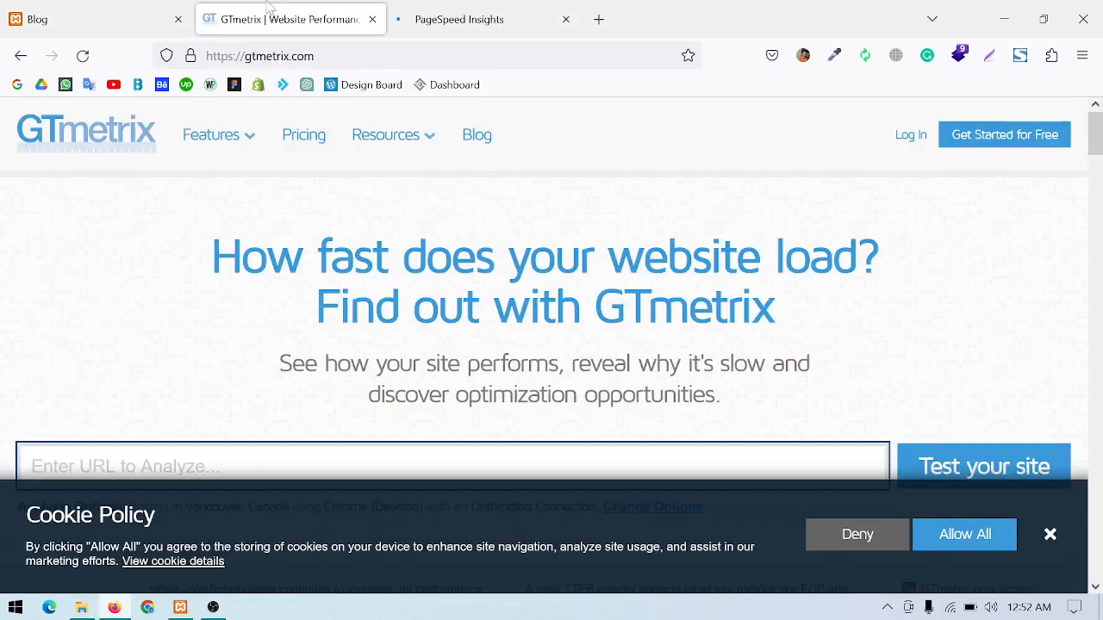
Step: Accept all cookies on the GTmetrix cookie banner
{"action": "scroll", "coordinate": [603, 352], "scroll_direction": "down", "scroll_amount": 2}
{"action": "scroll", "coordinate": [603, 352], "scroll_direction": "up", "scroll_amount": 2}
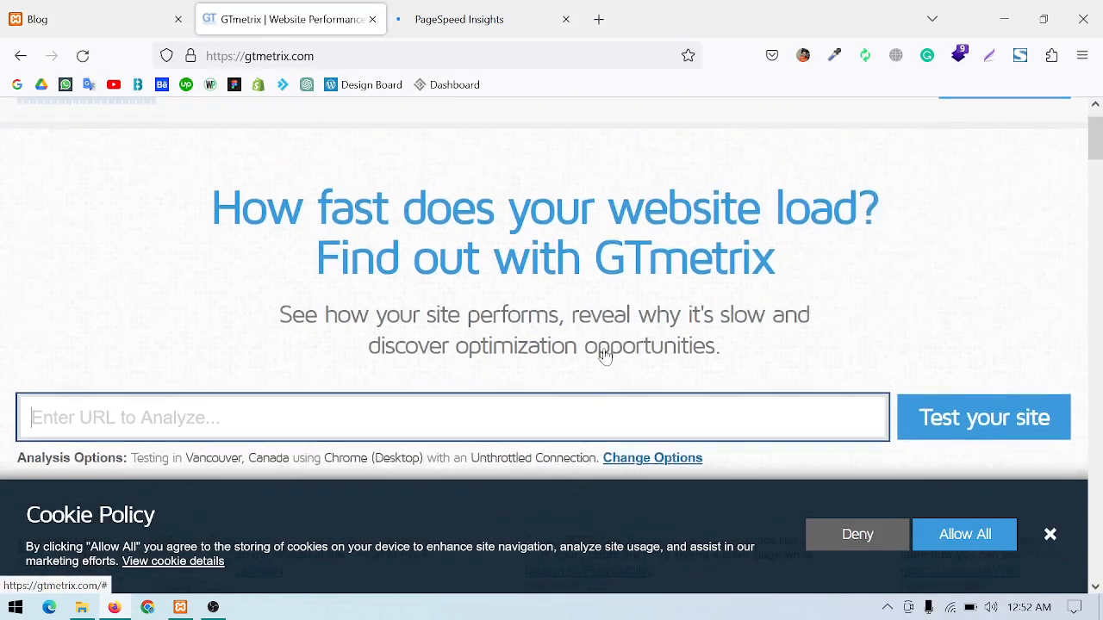
{"action": "scroll", "coordinate": [823, 438], "scroll_direction": "down", "scroll_amount": 3}
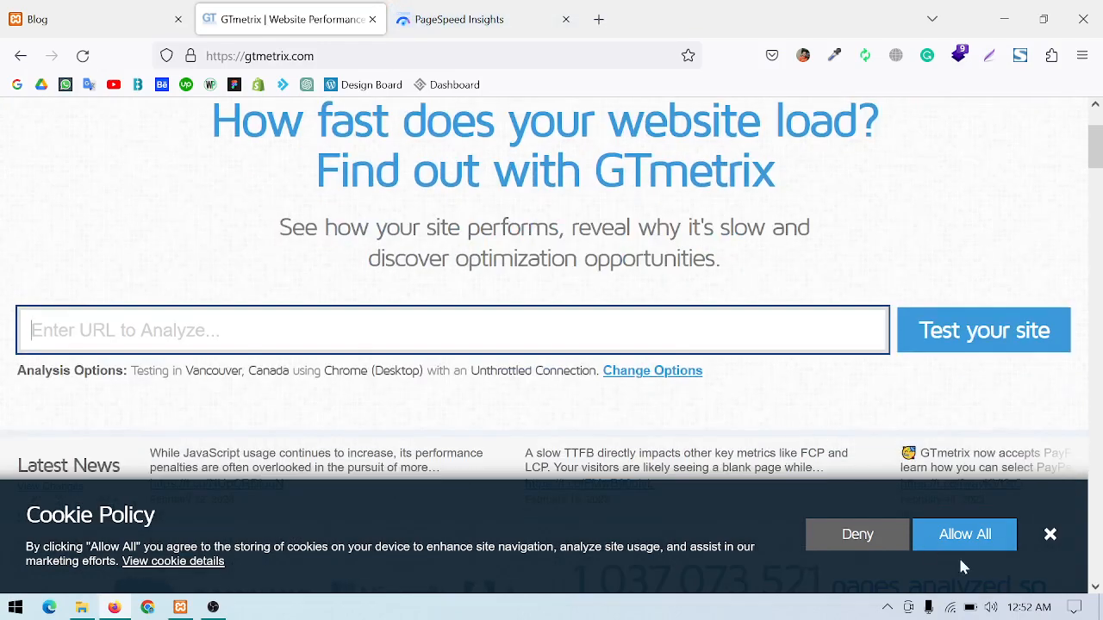
{"action": "left_click", "coordinate": [965, 534]}
Step: Dismiss the PageSpeed Insights cookie notice with 'Ok, Got it.'
{"action": "left_click", "coordinate": [466, 19]}
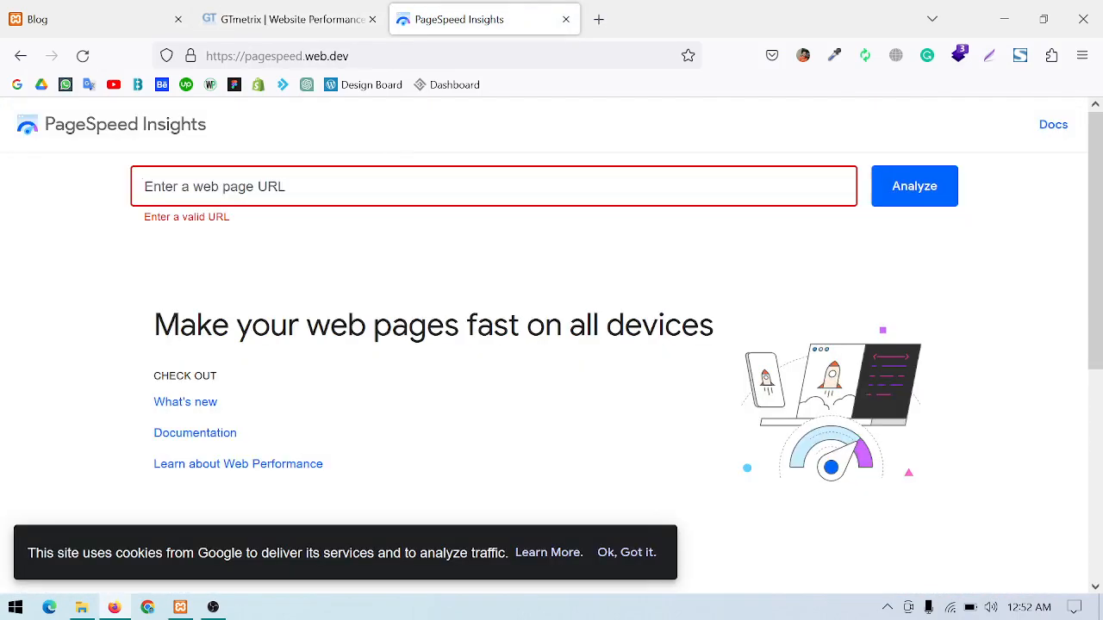
{"action": "scroll", "coordinate": [517, 338], "scroll_direction": "down", "scroll_amount": 1}
{"action": "scroll", "coordinate": [517, 338], "scroll_direction": "up", "scroll_amount": 1}
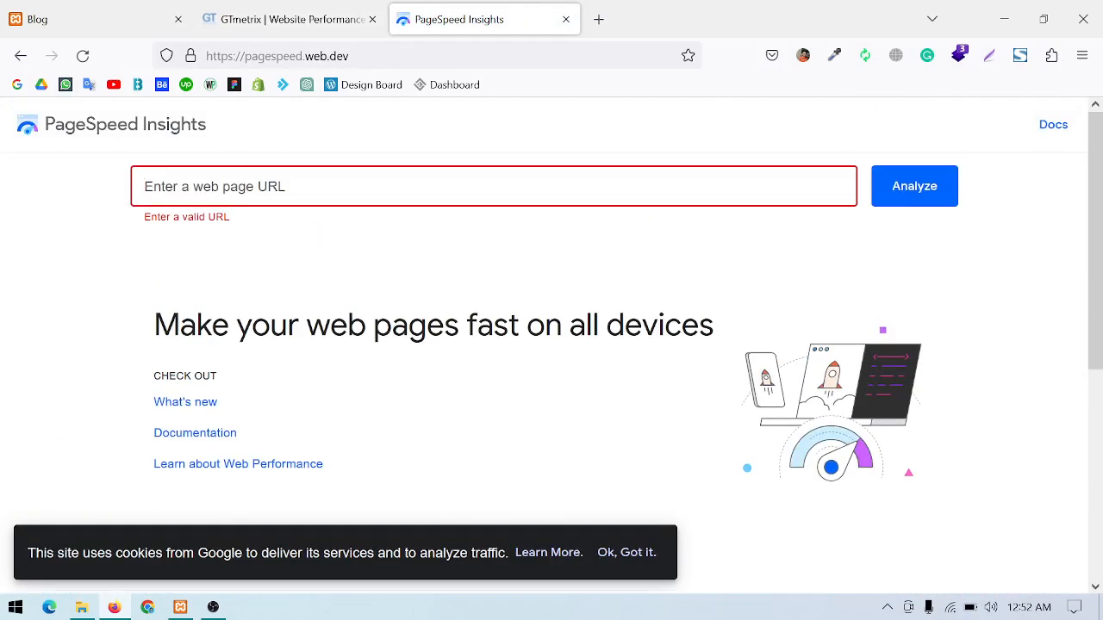
{"action": "left_click", "coordinate": [653, 562]}
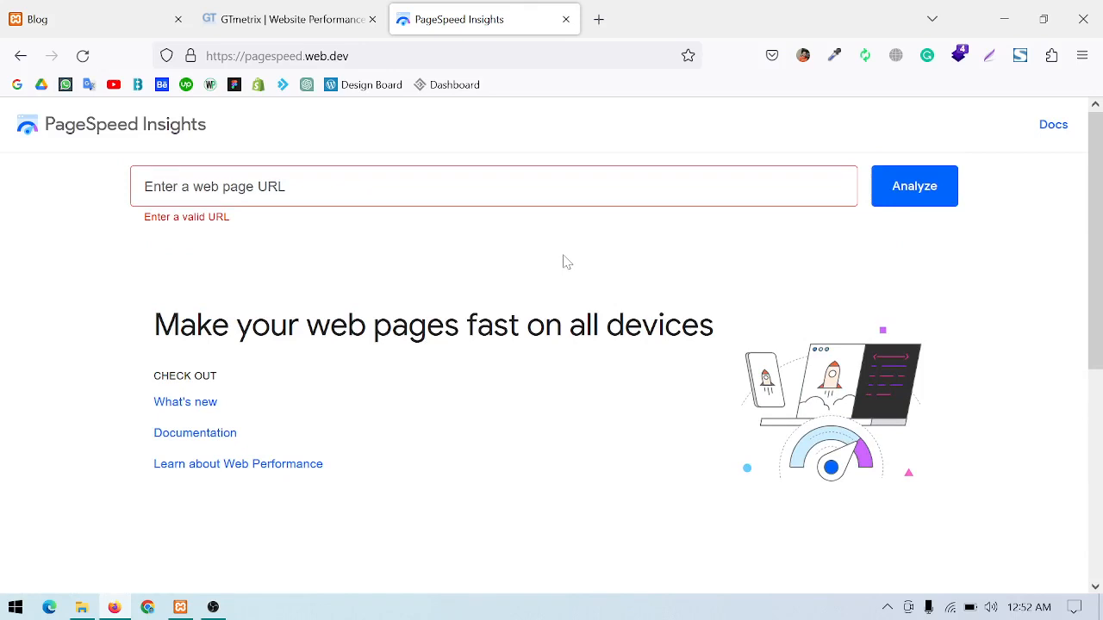
Step: Glance at the Blog tab, return to PageSpeed Insights, and open a blank new tab
{"action": "left_click", "coordinate": [39, 19]}
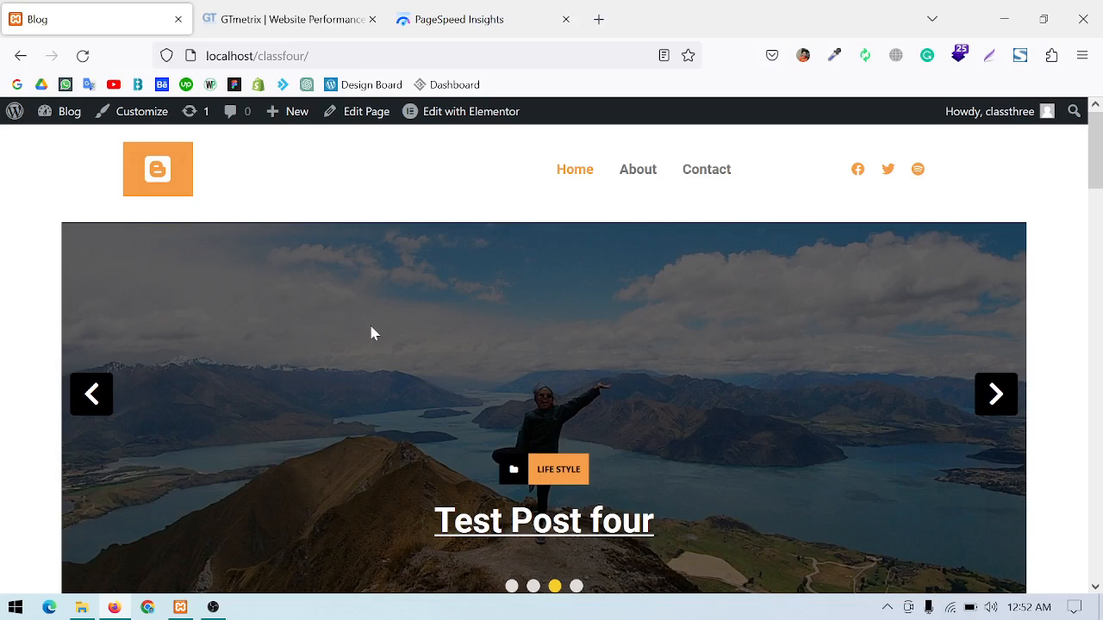
{"action": "left_click", "coordinate": [524, 9]}
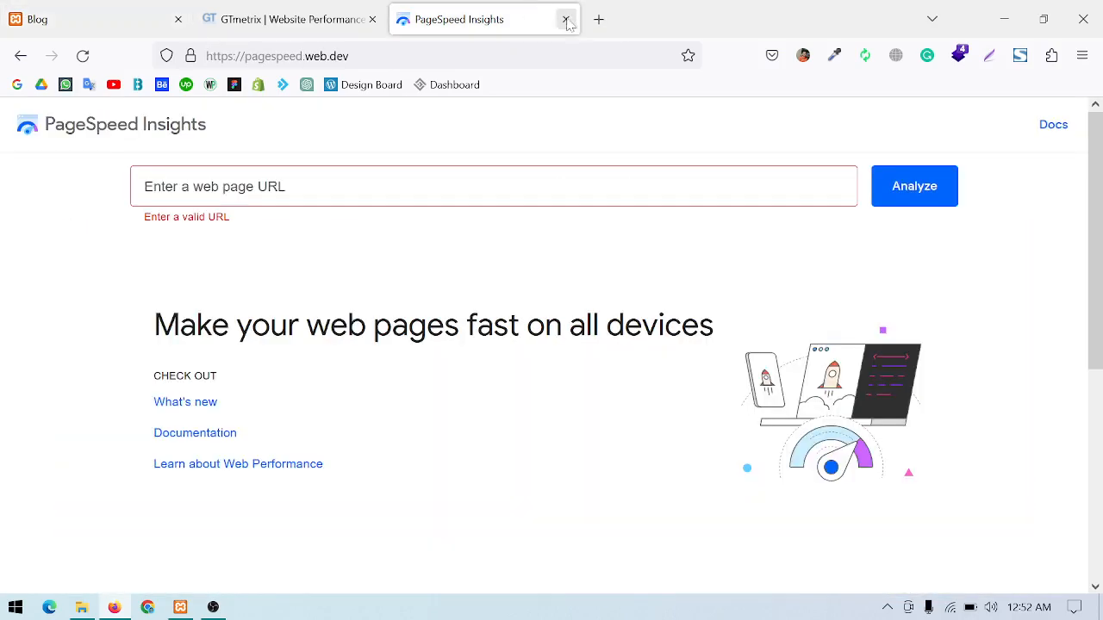
{"action": "left_click", "coordinate": [596, 19]}
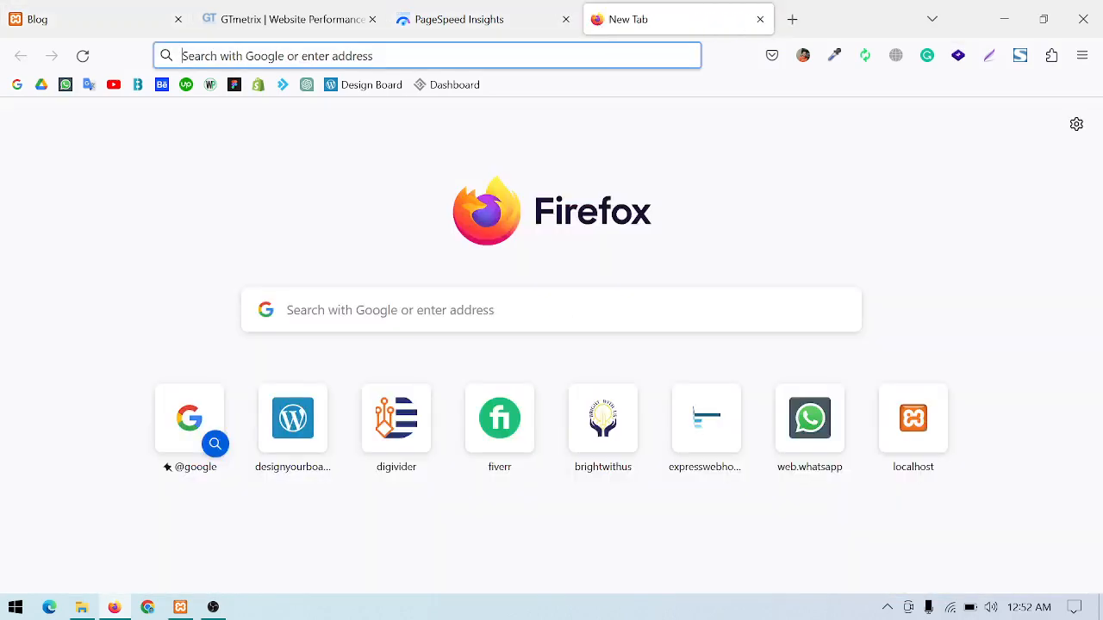
Step: Load designyourboard.ca in the new tab and select its full address
{"action": "type", "text": "de"}
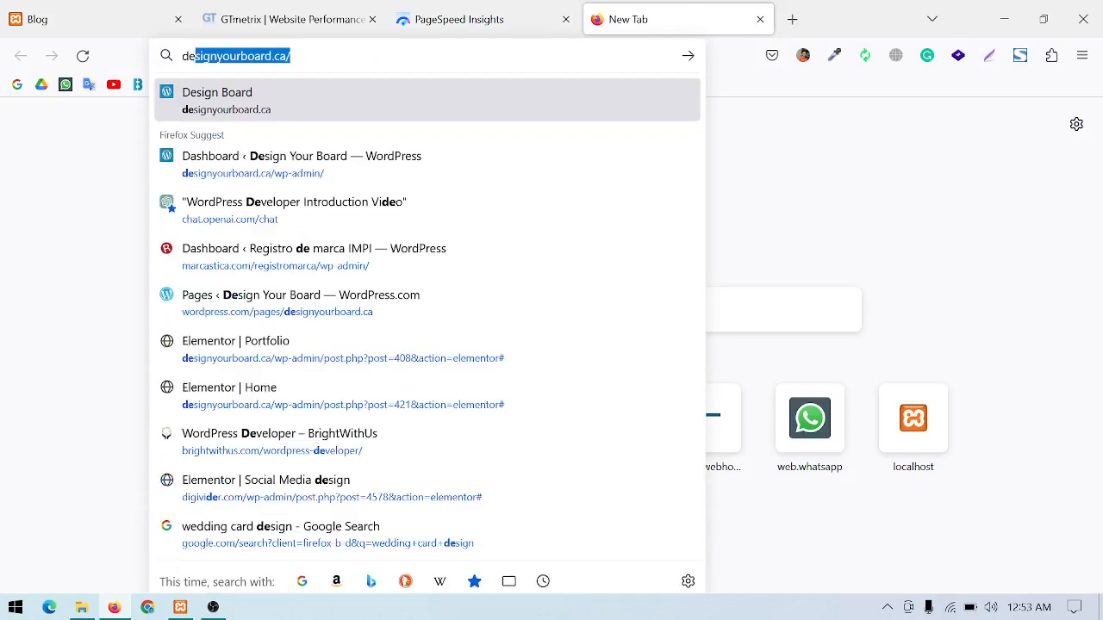
{"action": "key", "text": "Return"}
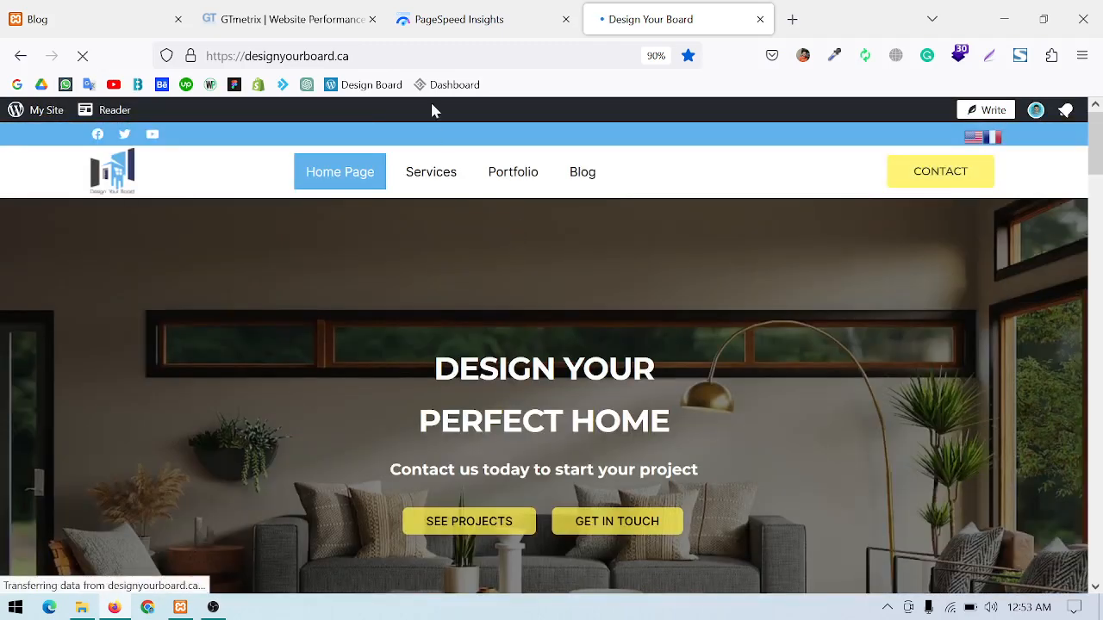
{"action": "left_click_drag", "start_coordinate": [353, 56], "coordinate": [204, 56]}
{"action": "key", "text": "ctrl+c"}
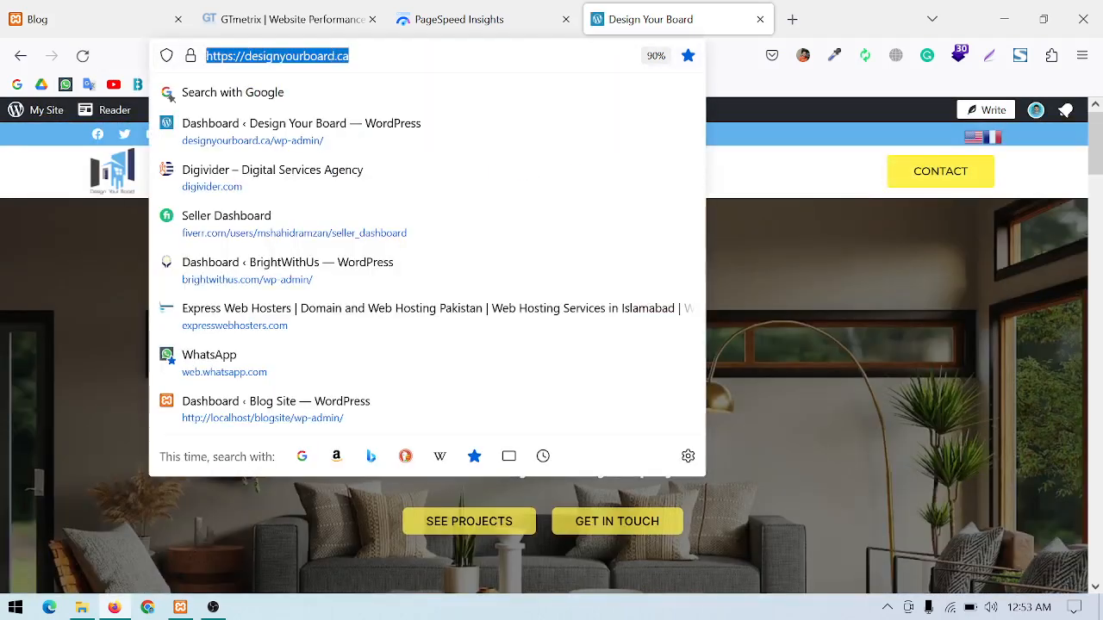
{"action": "left_click", "coordinate": [459, 19]}
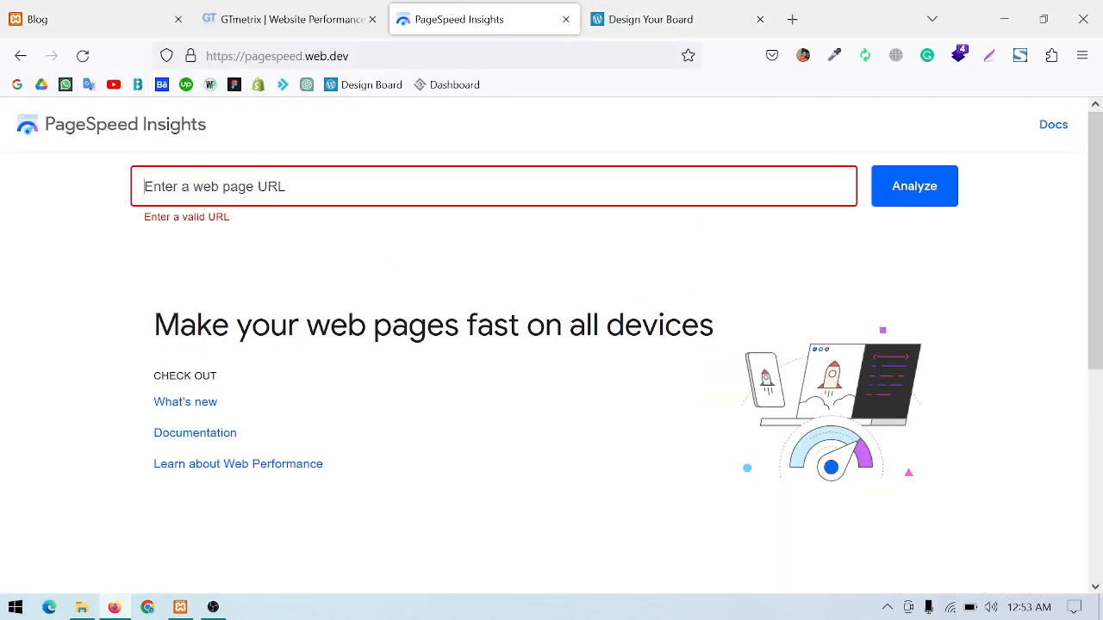
{"action": "key", "text": "ctrl+v"}
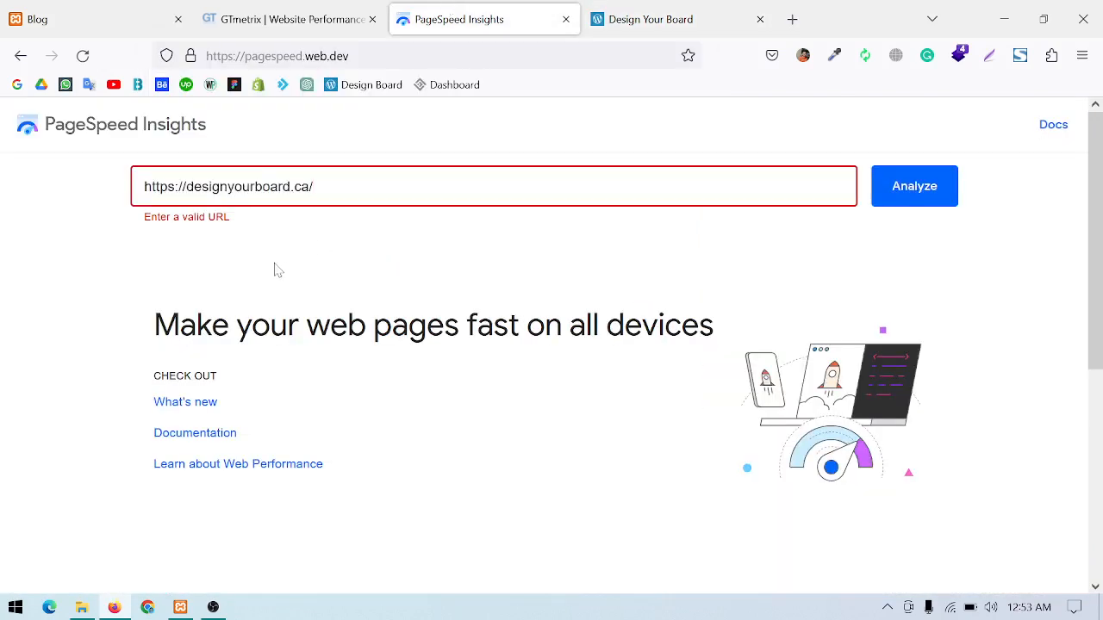
{"action": "left_click", "coordinate": [948, 200]}
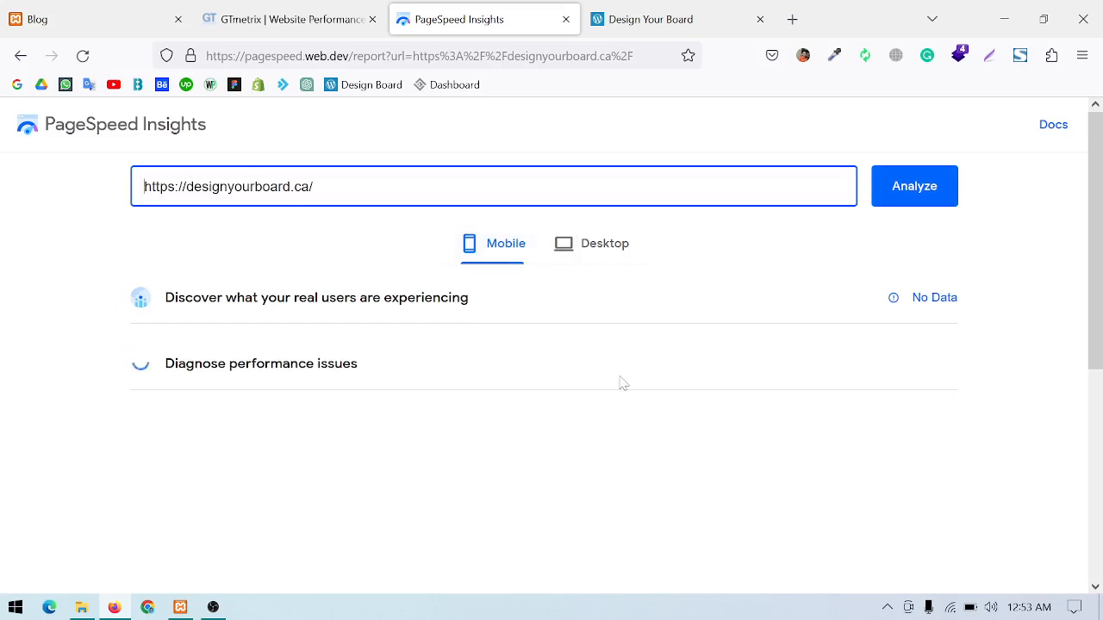
{"action": "left_click", "coordinate": [365, 7]}
{"action": "left_click", "coordinate": [362, 330]}
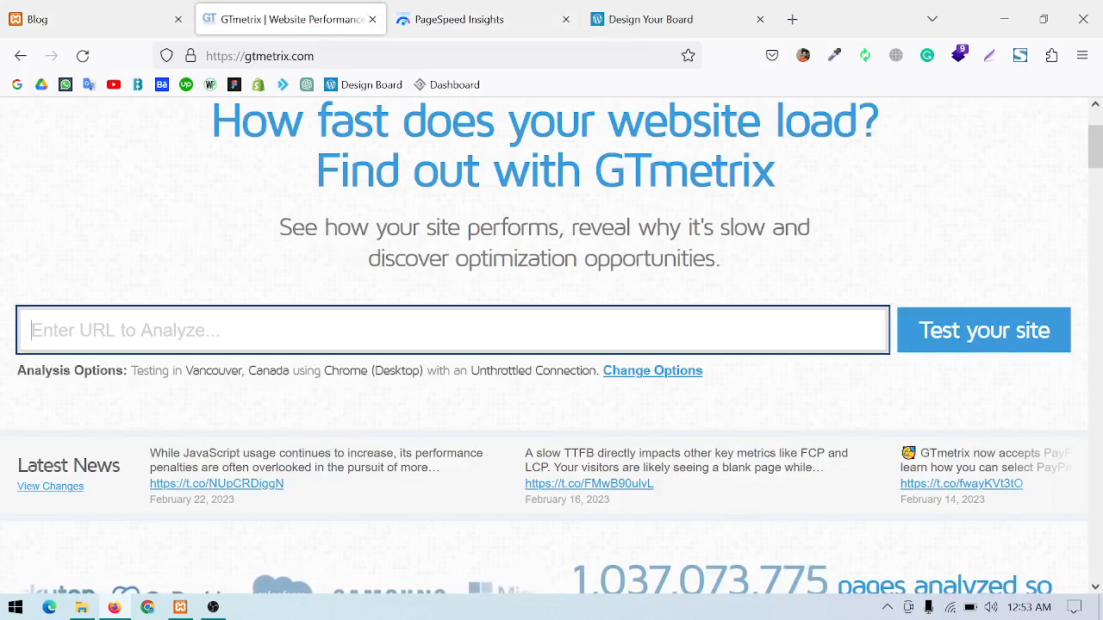
{"action": "key", "text": "ctrl+v"}
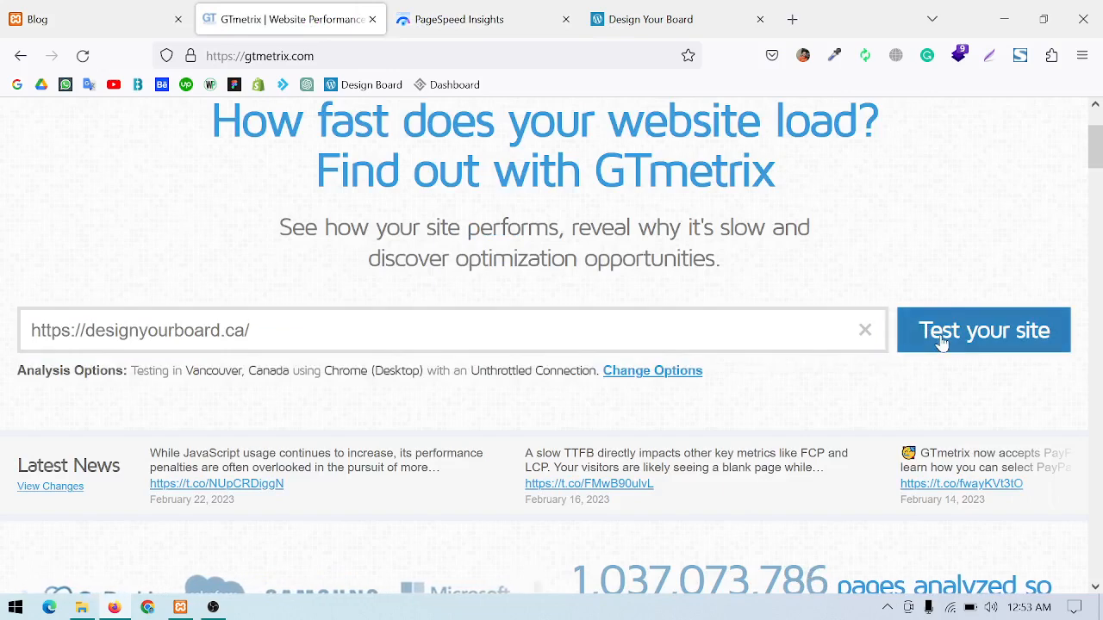
{"action": "left_click", "coordinate": [940, 342]}
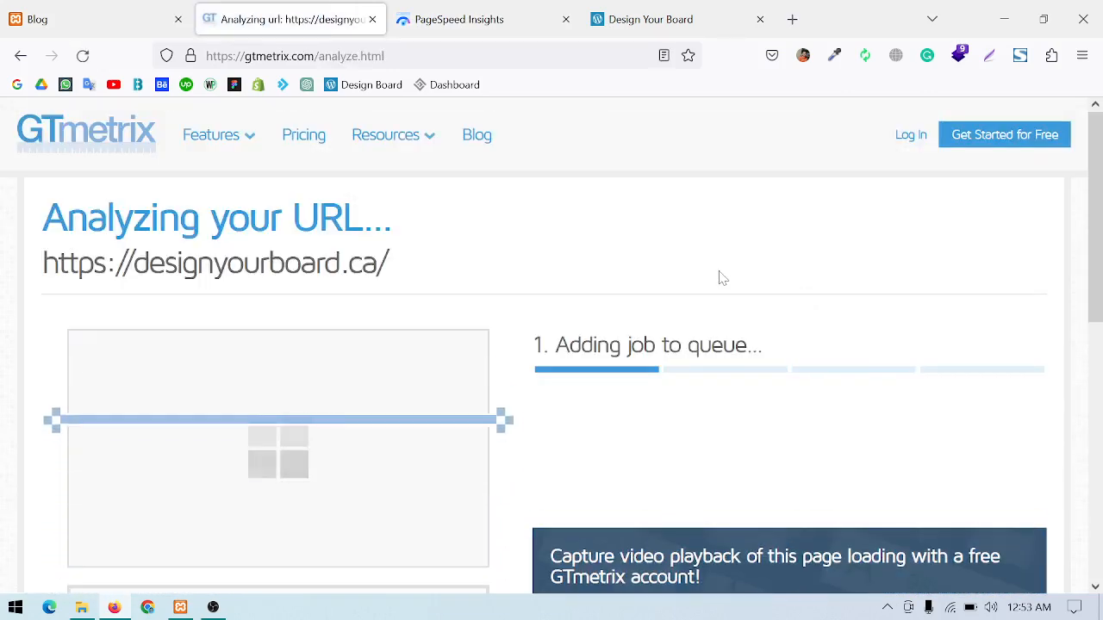
Step: Show PageSpeed Insights' Desktop report: Performance 80, Accessibility 97, Best Practices 100, SEO 92
{"action": "scroll", "coordinate": [721, 277], "scroll_direction": "down", "scroll_amount": 5}
{"action": "left_click", "coordinate": [465, 19]}
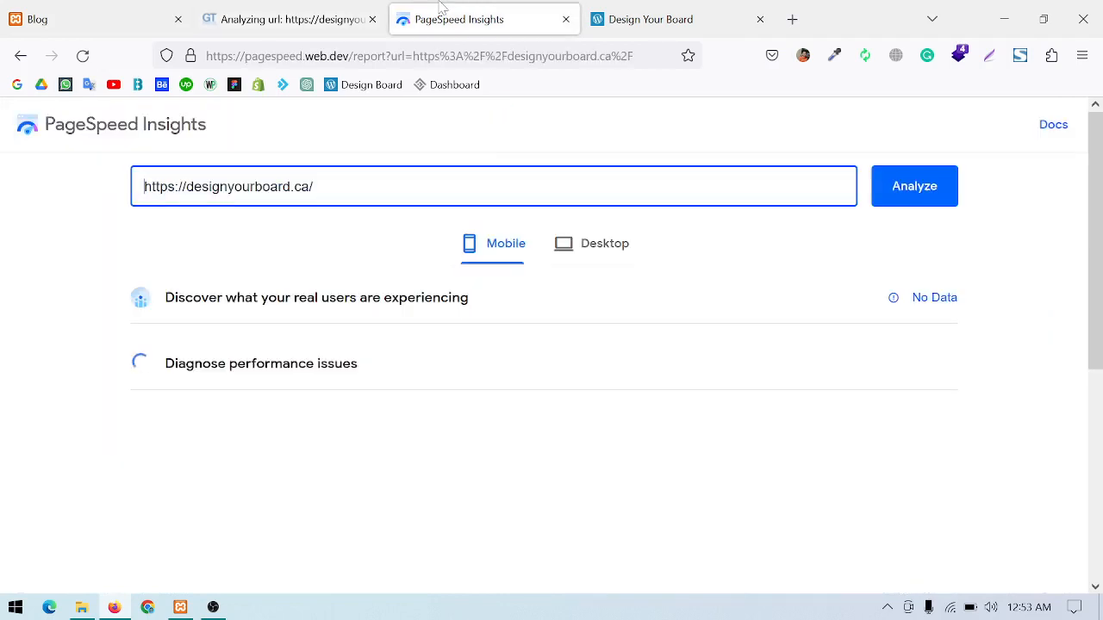
{"action": "left_click", "coordinate": [575, 259]}
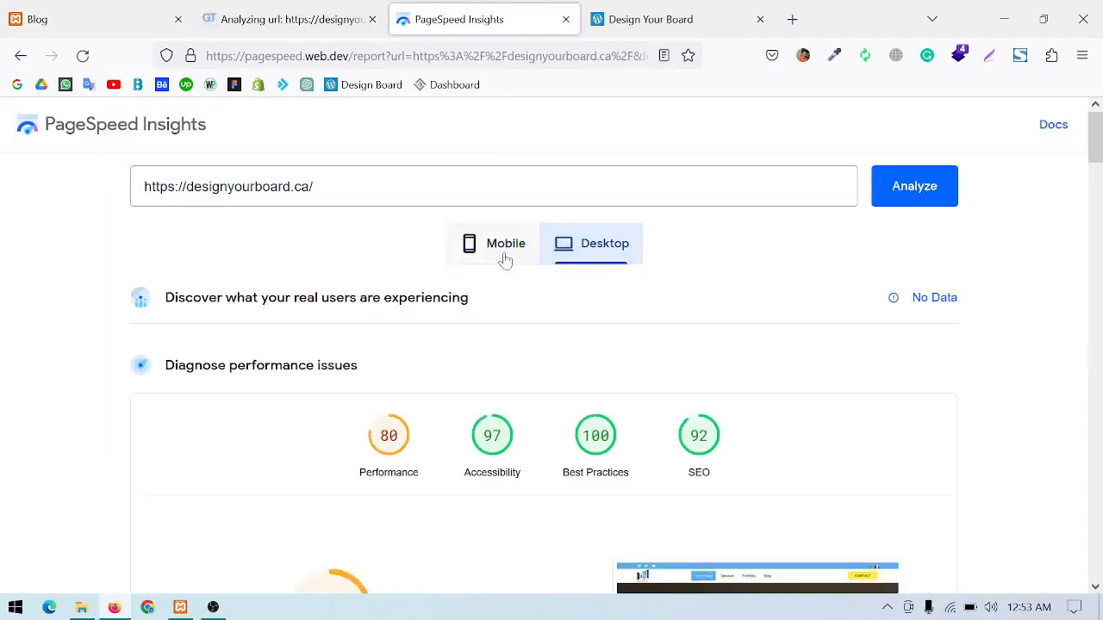
Step: Scroll the desktop report down to Opportunities and expand the 0.28 s render-blocking resources item
{"action": "scroll", "coordinate": [564, 278], "scroll_direction": "down", "scroll_amount": 2}
{"action": "scroll", "coordinate": [564, 280], "scroll_direction": "down", "scroll_amount": 2}
{"action": "scroll", "coordinate": [564, 280], "scroll_direction": "up", "scroll_amount": 2}
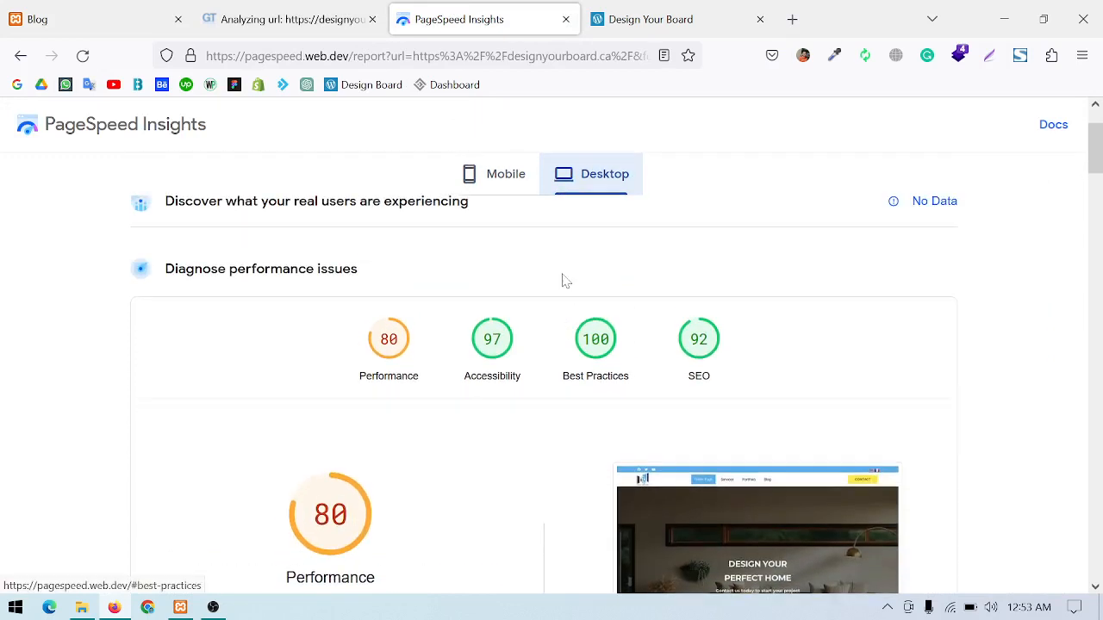
{"action": "scroll", "coordinate": [564, 280], "scroll_direction": "down", "scroll_amount": 1}
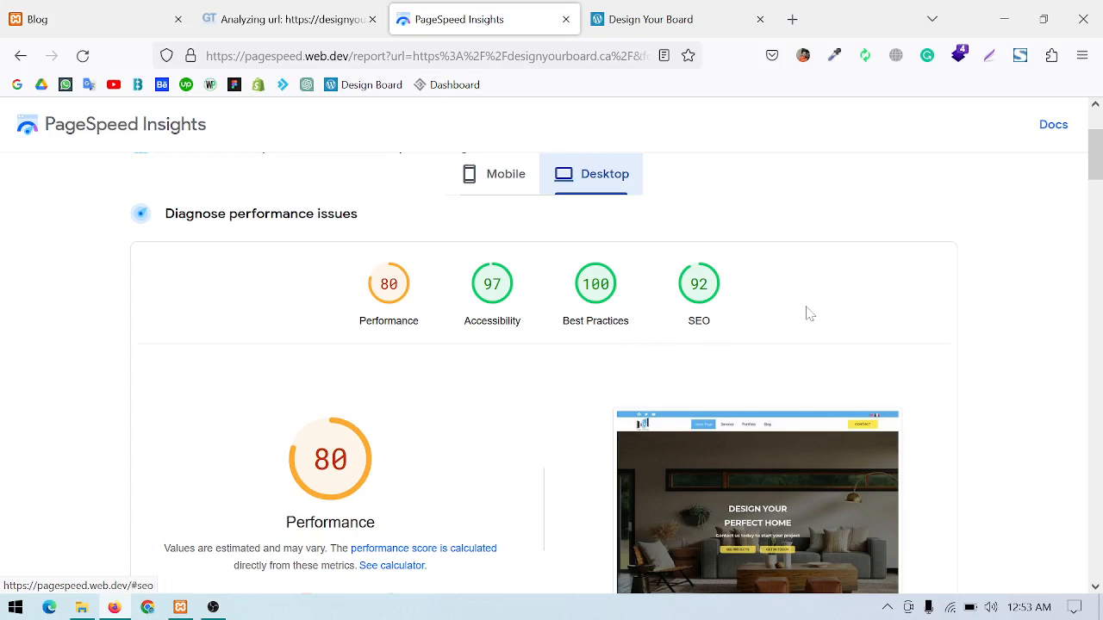
{"action": "scroll", "coordinate": [810, 314], "scroll_direction": "down", "scroll_amount": 1}
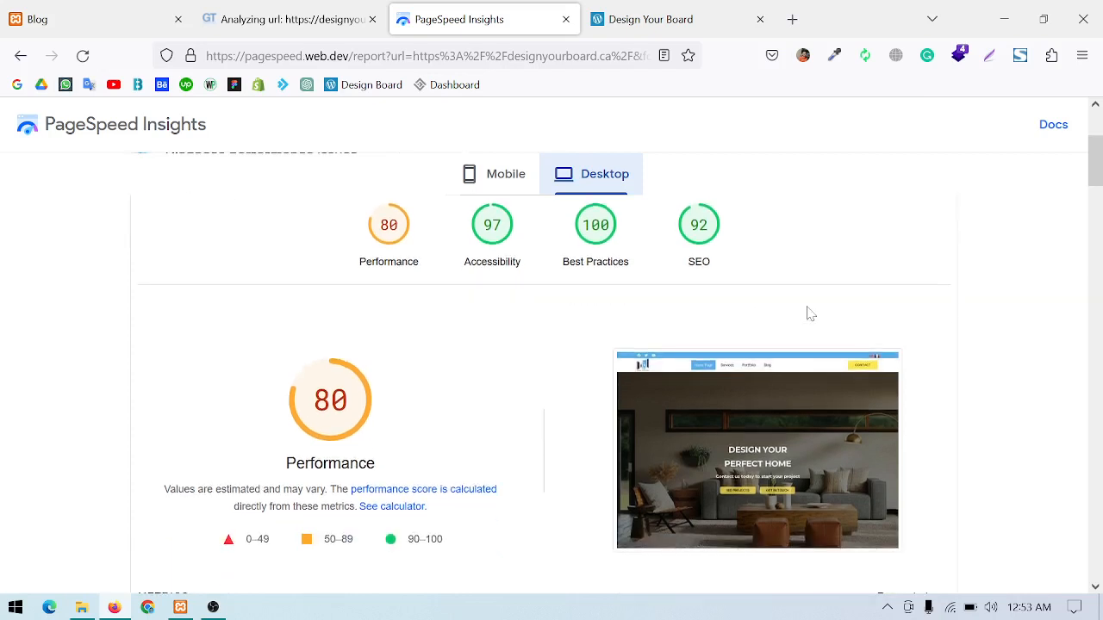
{"action": "scroll", "coordinate": [523, 418], "scroll_direction": "down", "scroll_amount": 3}
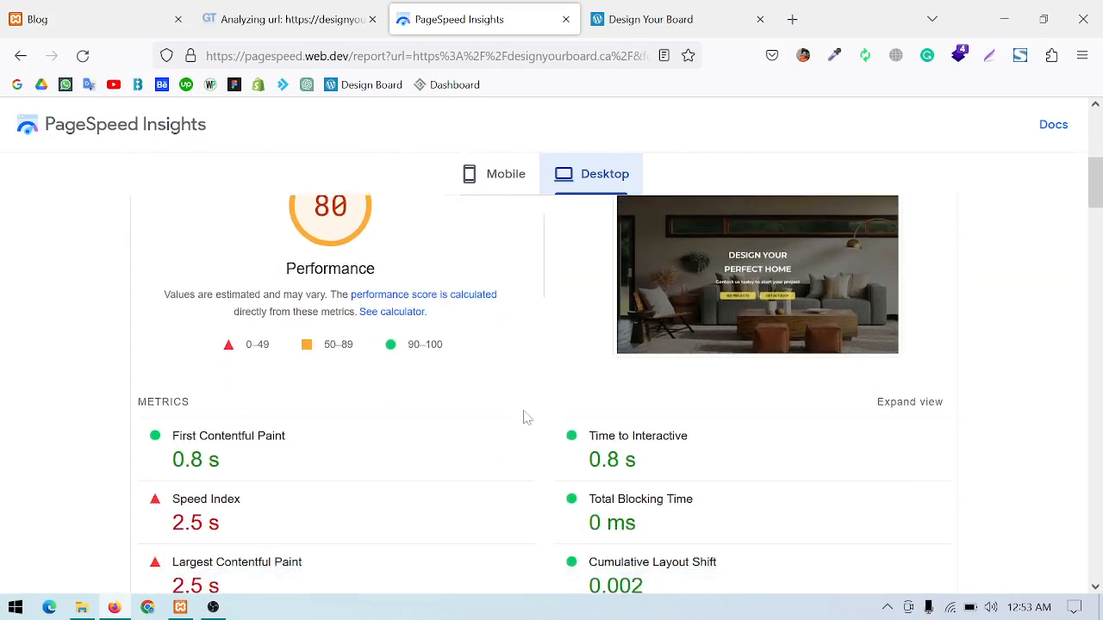
{"action": "scroll", "coordinate": [527, 418], "scroll_direction": "down", "scroll_amount": 2}
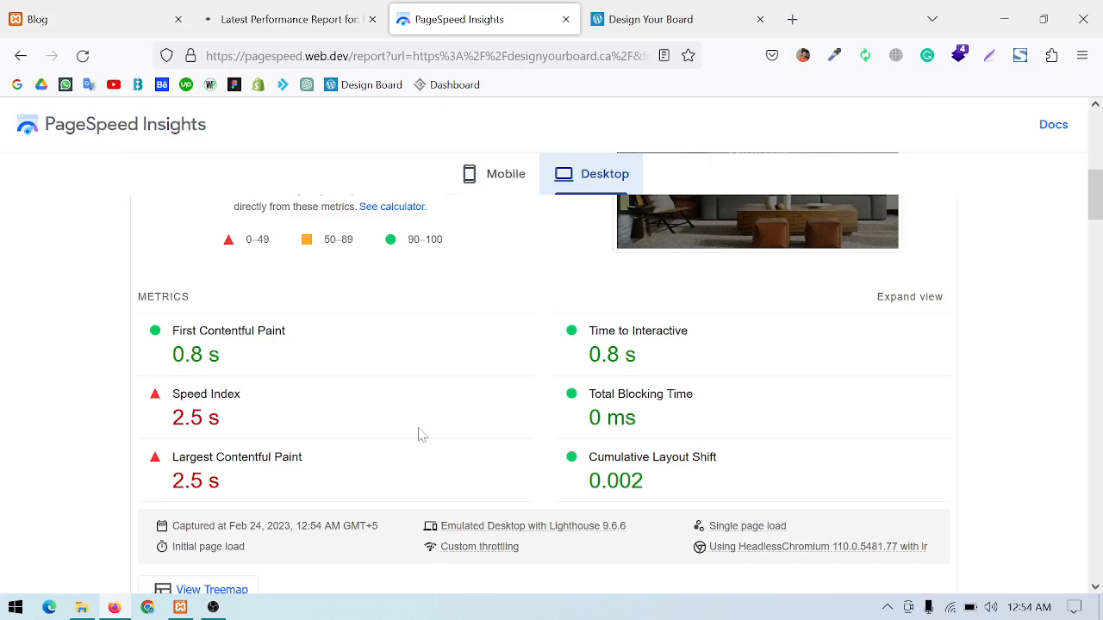
{"action": "scroll", "coordinate": [422, 435], "scroll_direction": "down", "scroll_amount": 3}
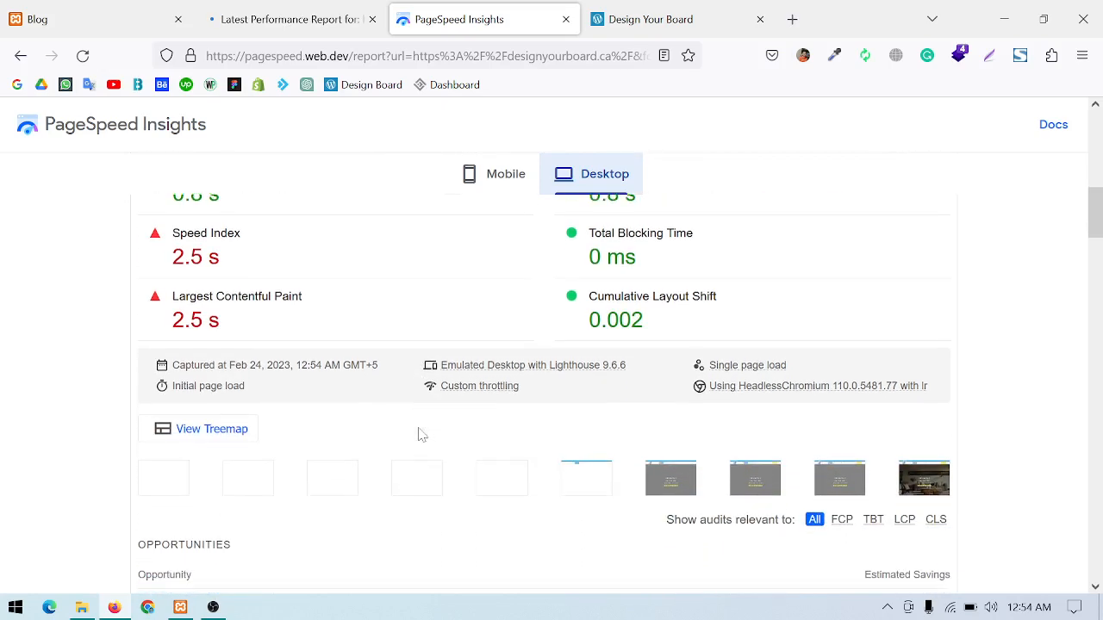
{"action": "scroll", "coordinate": [422, 435], "scroll_direction": "down", "scroll_amount": 3}
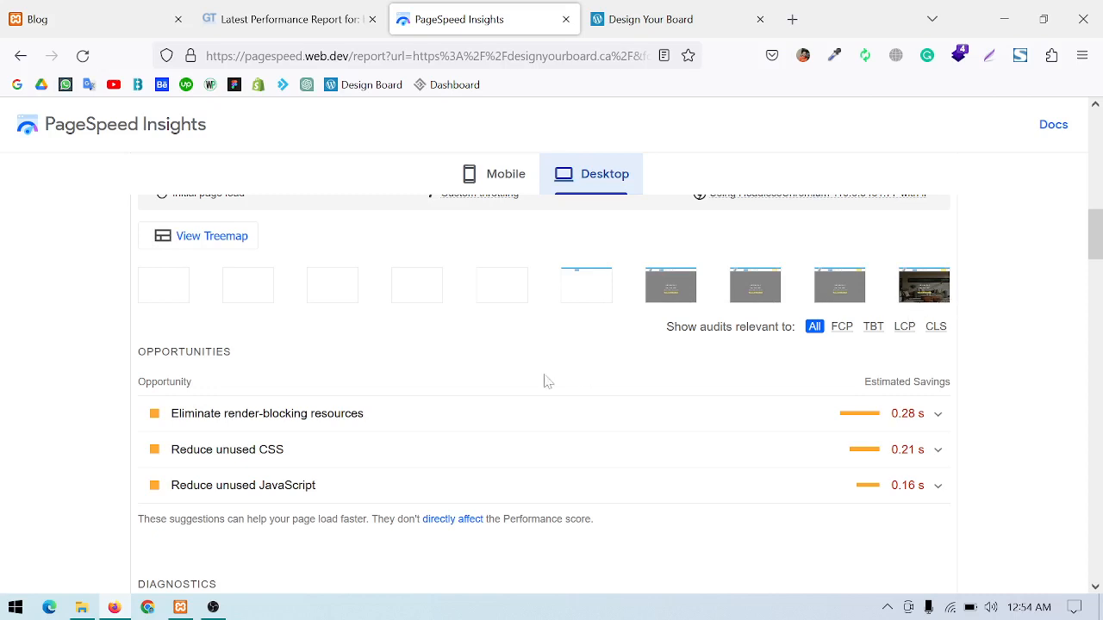
{"action": "scroll", "coordinate": [544, 381], "scroll_direction": "down", "scroll_amount": 1}
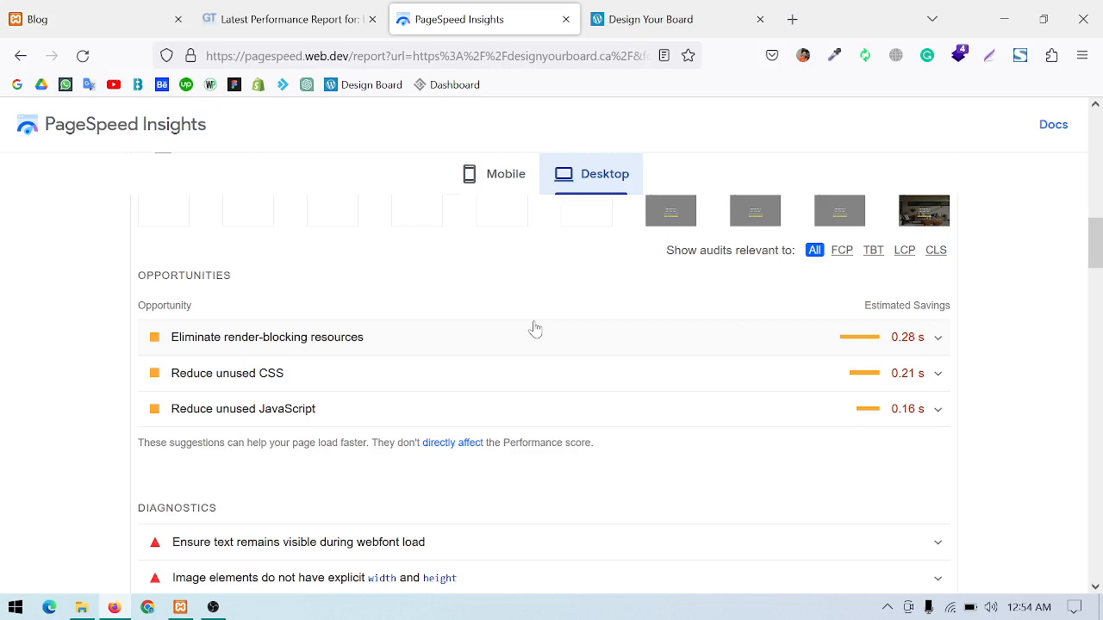
{"action": "left_click", "coordinate": [534, 328]}
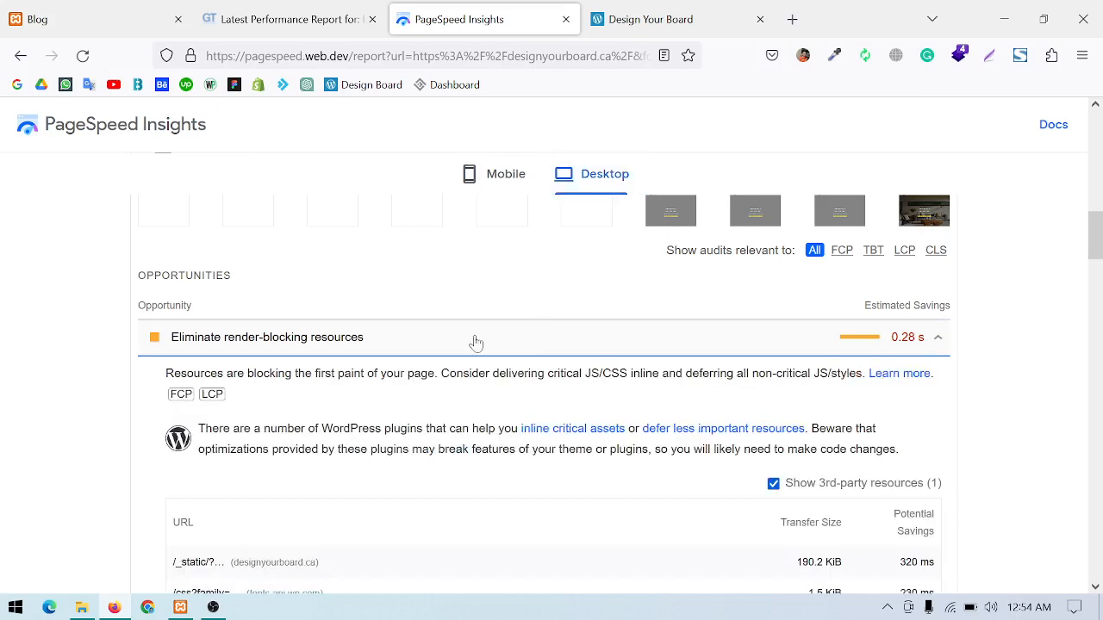
Step: Collapse render-blocking details, expand and collapse Reduce unused CSS, then scroll to Diagnostics
{"action": "scroll", "coordinate": [477, 343], "scroll_direction": "down", "scroll_amount": 3}
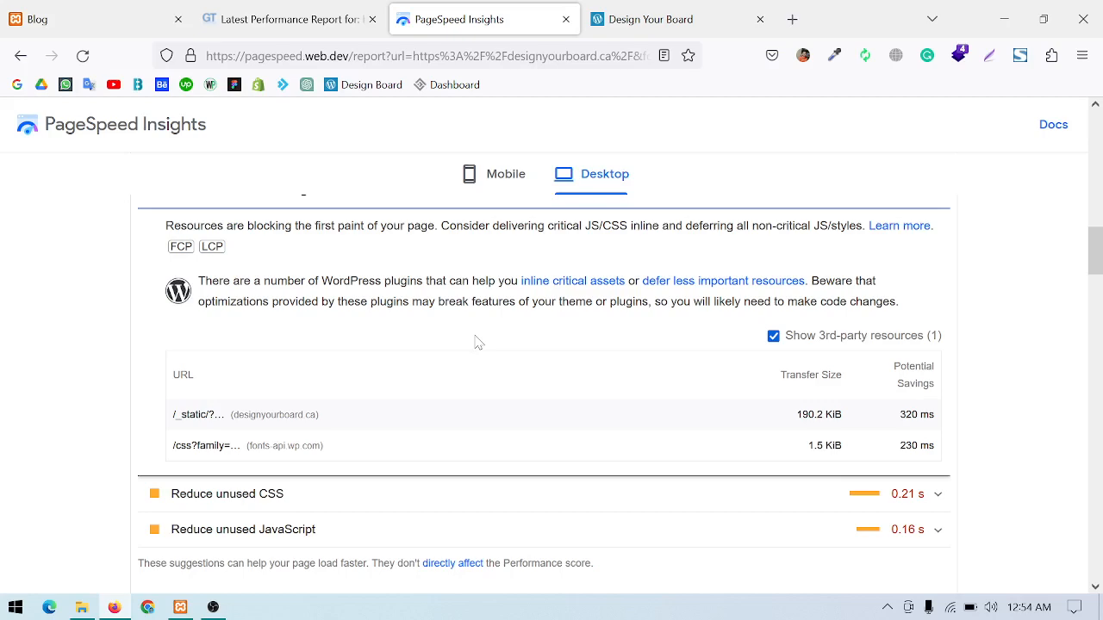
{"action": "scroll", "coordinate": [476, 343], "scroll_direction": "up", "scroll_amount": 2}
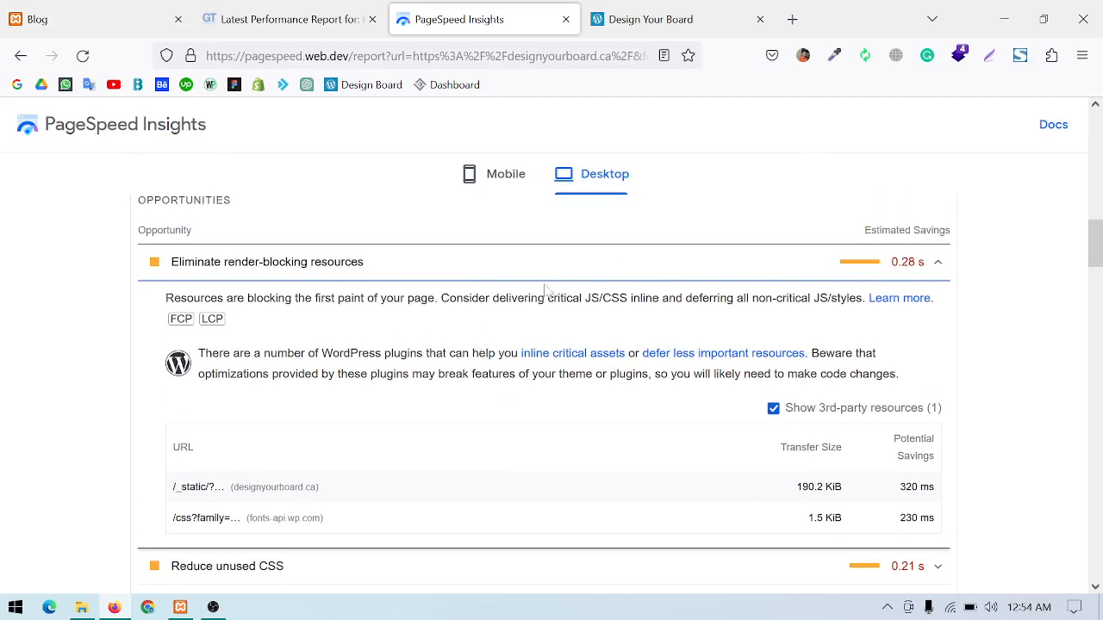
{"action": "left_click", "coordinate": [611, 271]}
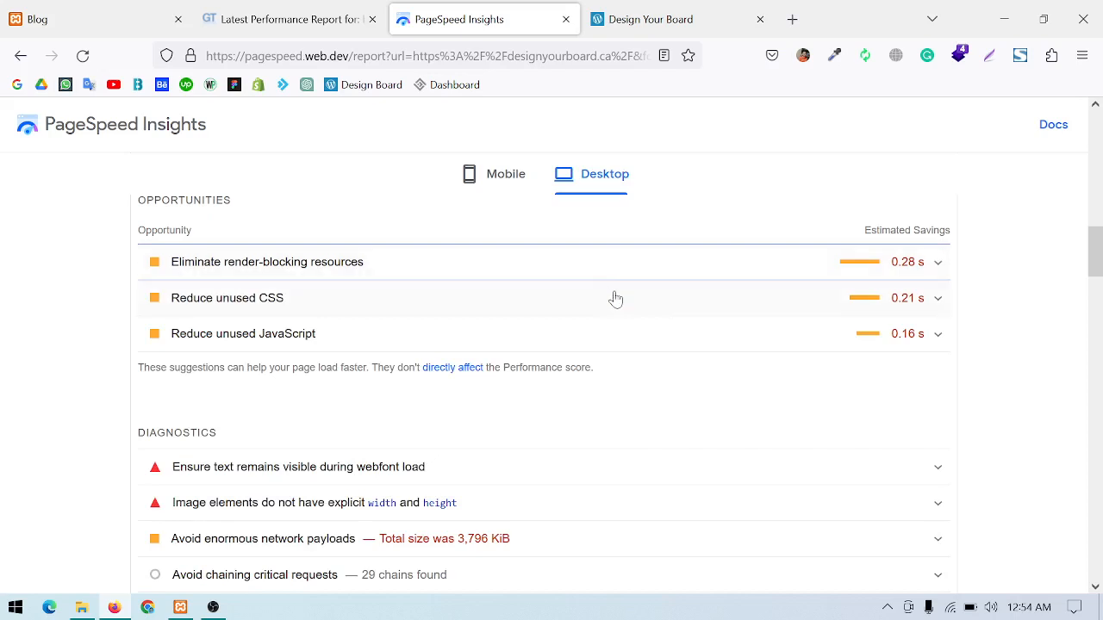
{"action": "left_click", "coordinate": [614, 298]}
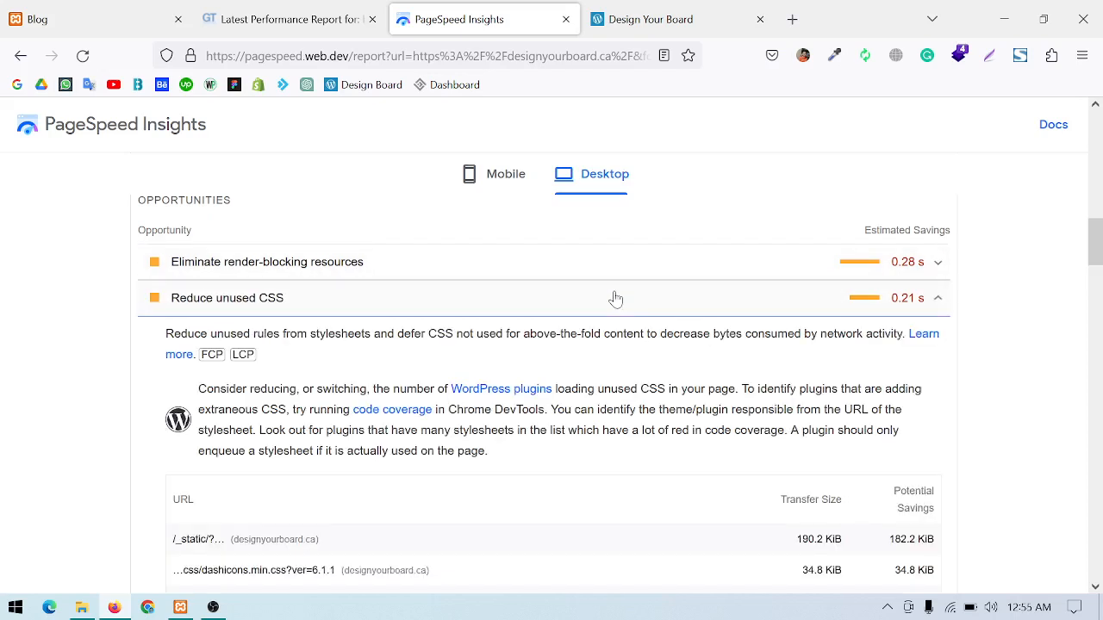
{"action": "left_click", "coordinate": [615, 298]}
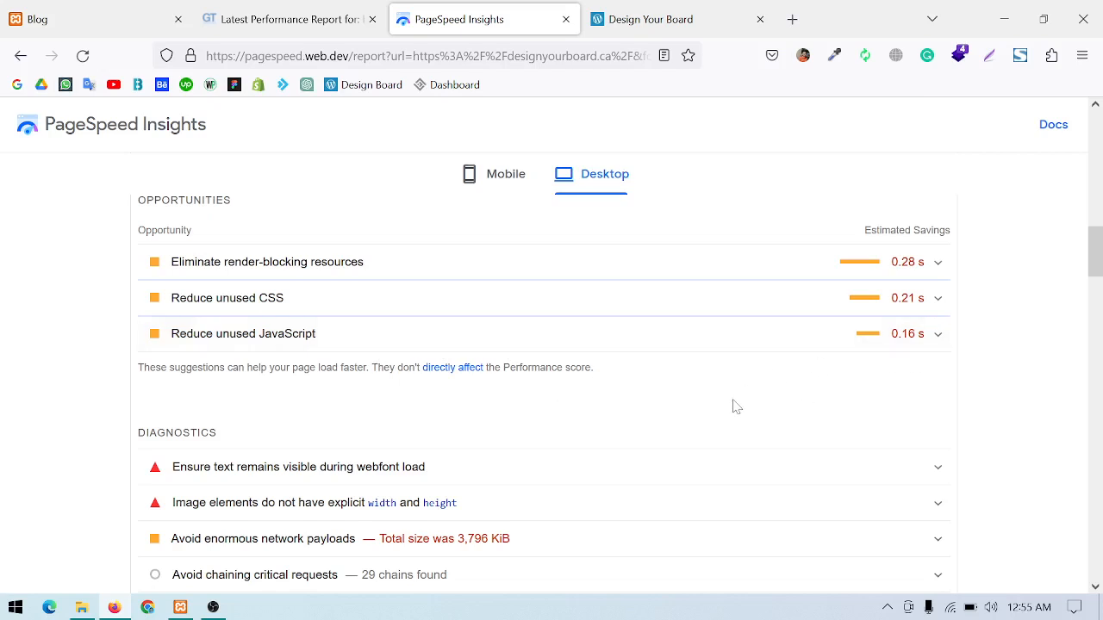
{"action": "scroll", "coordinate": [733, 406], "scroll_direction": "down", "scroll_amount": 3}
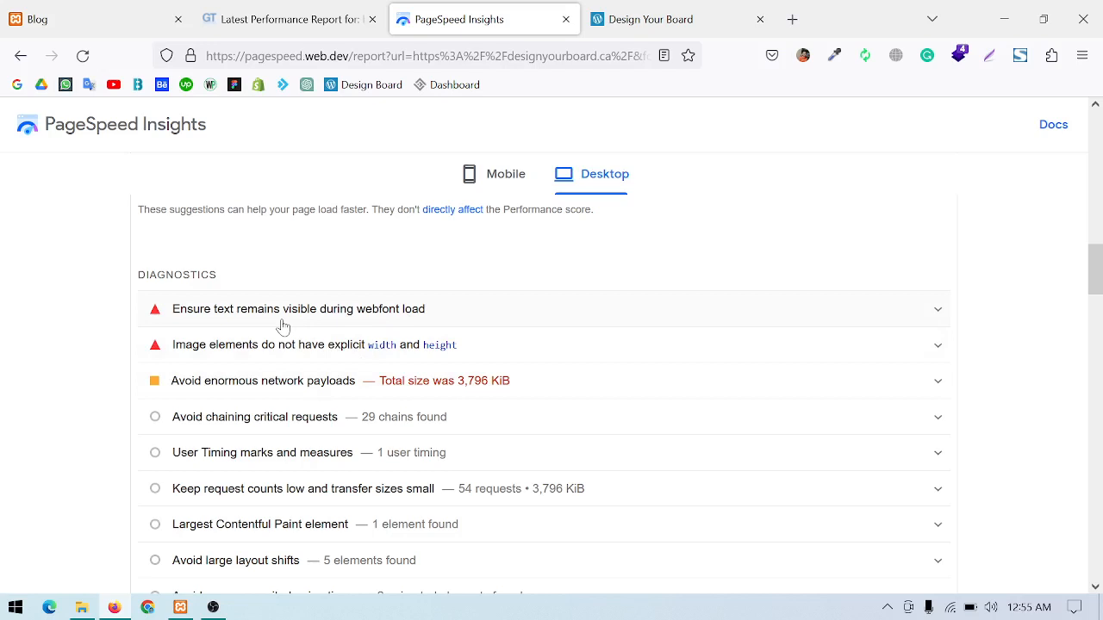
Step: Check the missing image width/height diagnostic, scroll to top, and switch to GTmetrix's A-grade report
{"action": "left_click", "coordinate": [584, 345]}
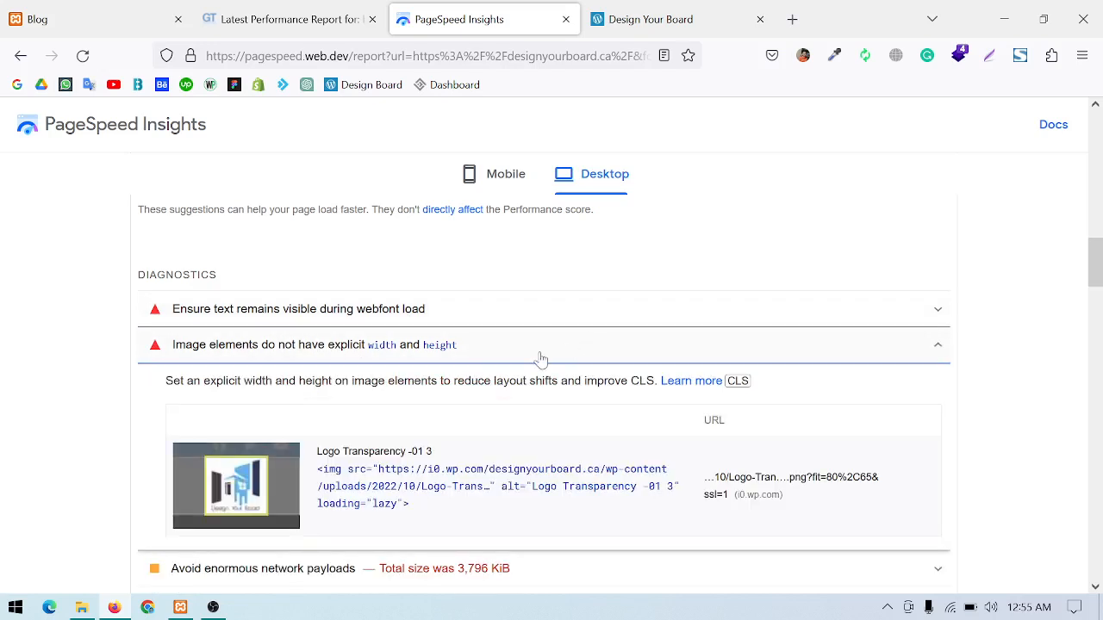
{"action": "left_click", "coordinate": [540, 358]}
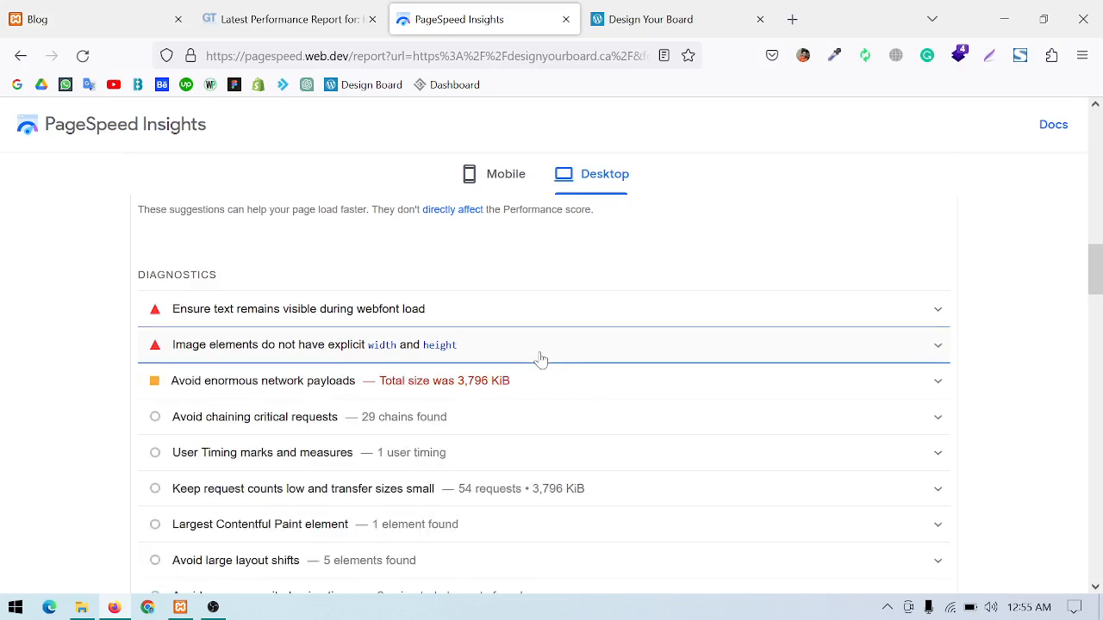
{"action": "scroll", "coordinate": [540, 358], "scroll_direction": "down", "scroll_amount": 3}
{"action": "scroll", "coordinate": [540, 360], "scroll_direction": "down", "scroll_amount": 2}
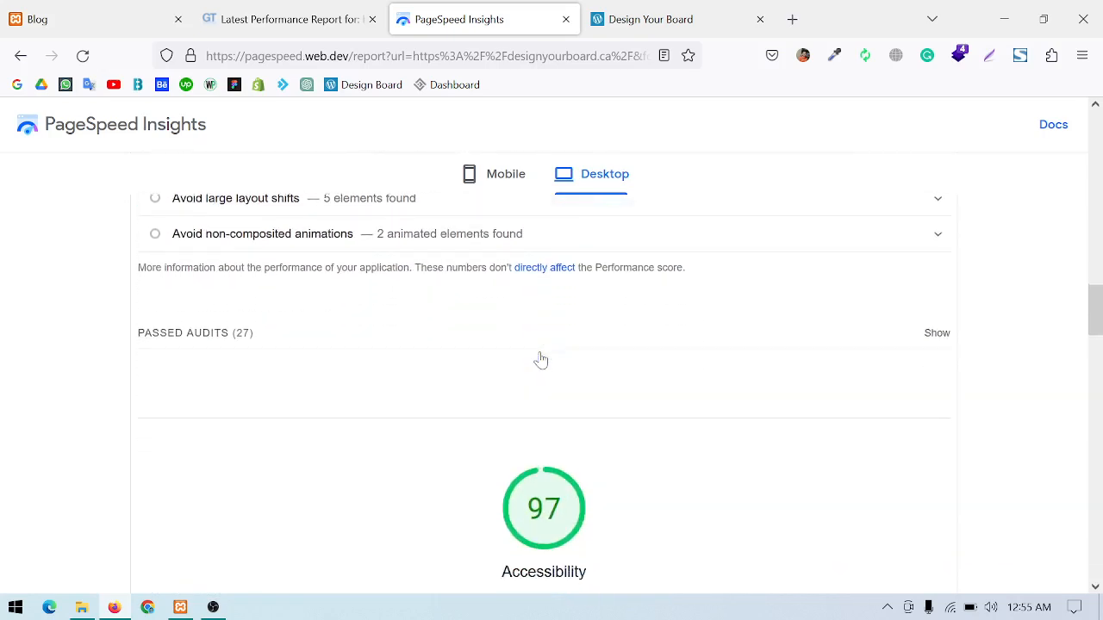
{"action": "scroll", "coordinate": [540, 360], "scroll_direction": "up", "scroll_amount": 6}
{"action": "scroll", "coordinate": [540, 361], "scroll_direction": "up", "scroll_amount": 10}
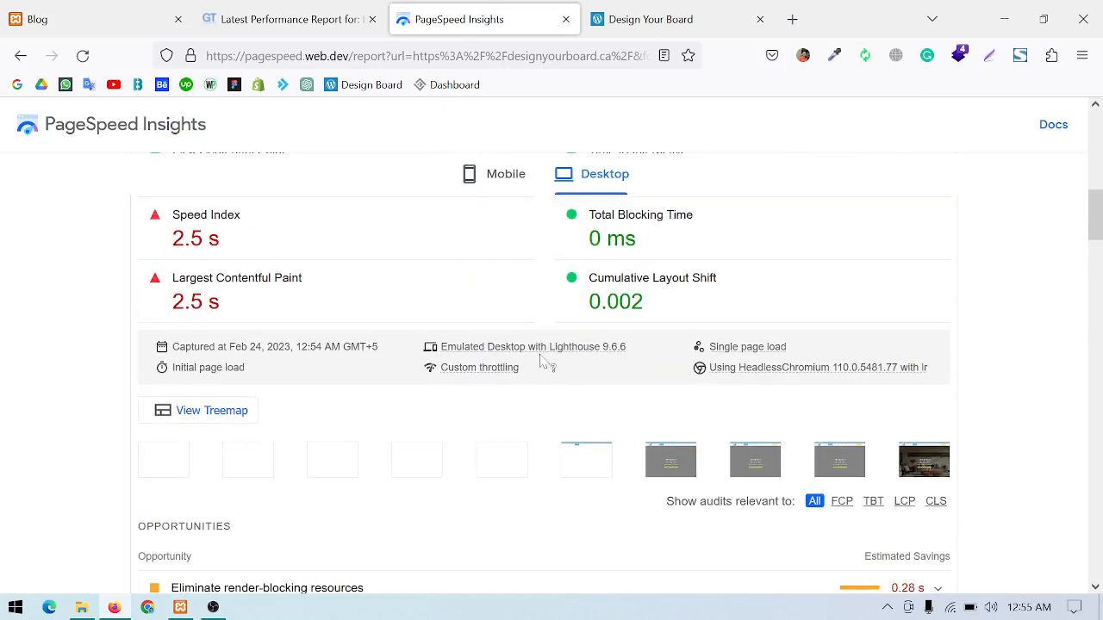
{"action": "scroll", "coordinate": [540, 360], "scroll_direction": "up", "scroll_amount": 4}
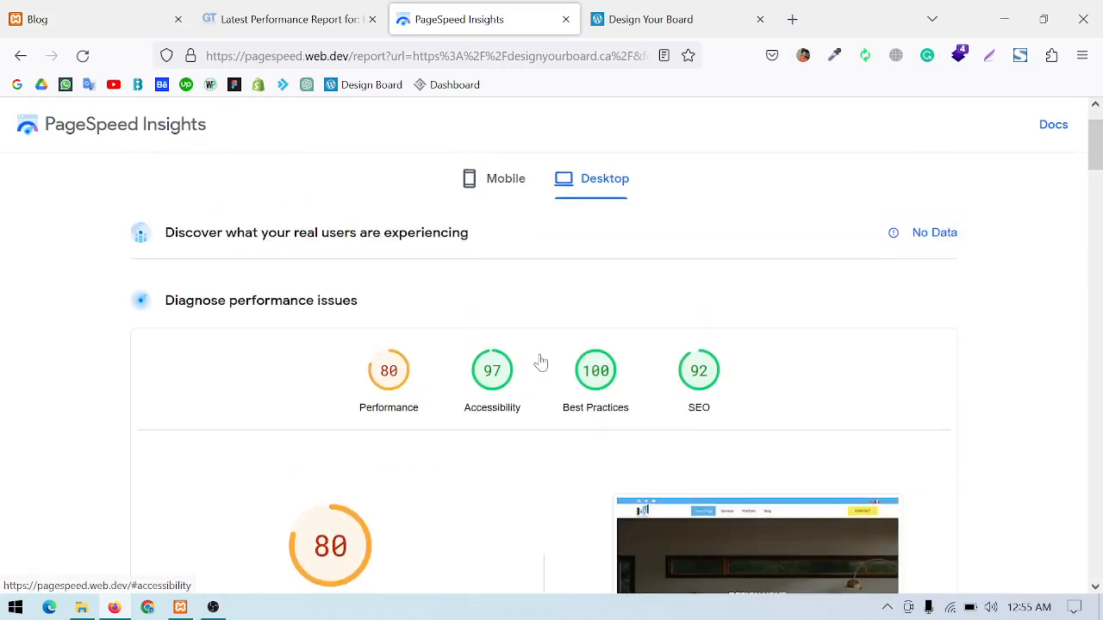
{"action": "left_click", "coordinate": [360, 8]}
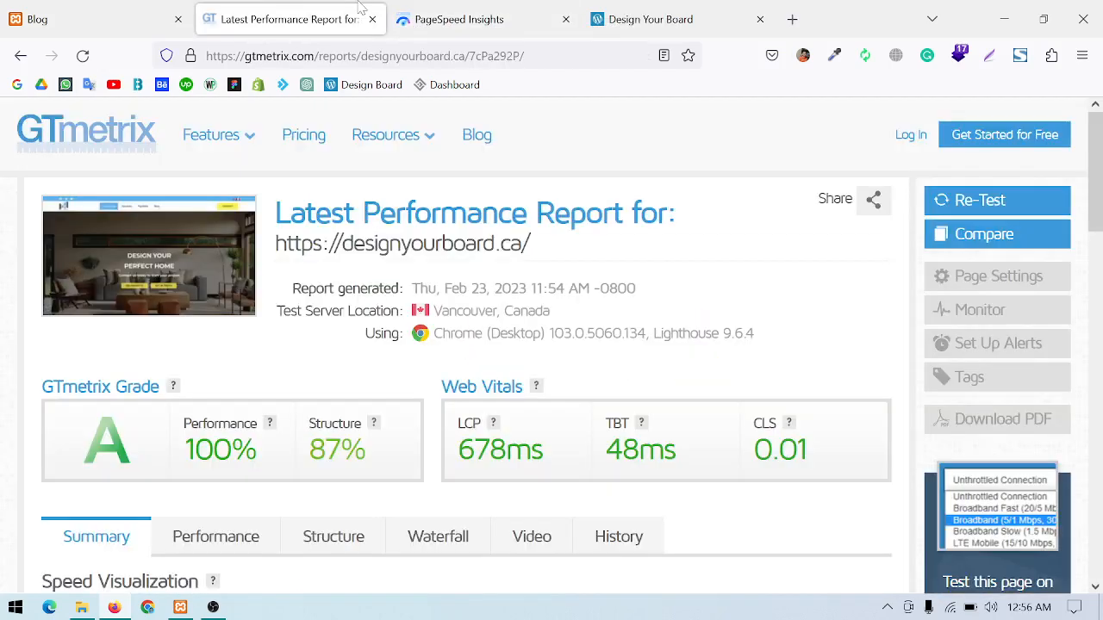
Step: Scroll through the designyourboard.ca GTmetrix report, briefly opening the Avoid enormous network payloads audit
{"action": "mouse_move", "coordinate": [385, 134]}
{"action": "scroll", "coordinate": [387, 403], "scroll_direction": "down", "scroll_amount": 4}
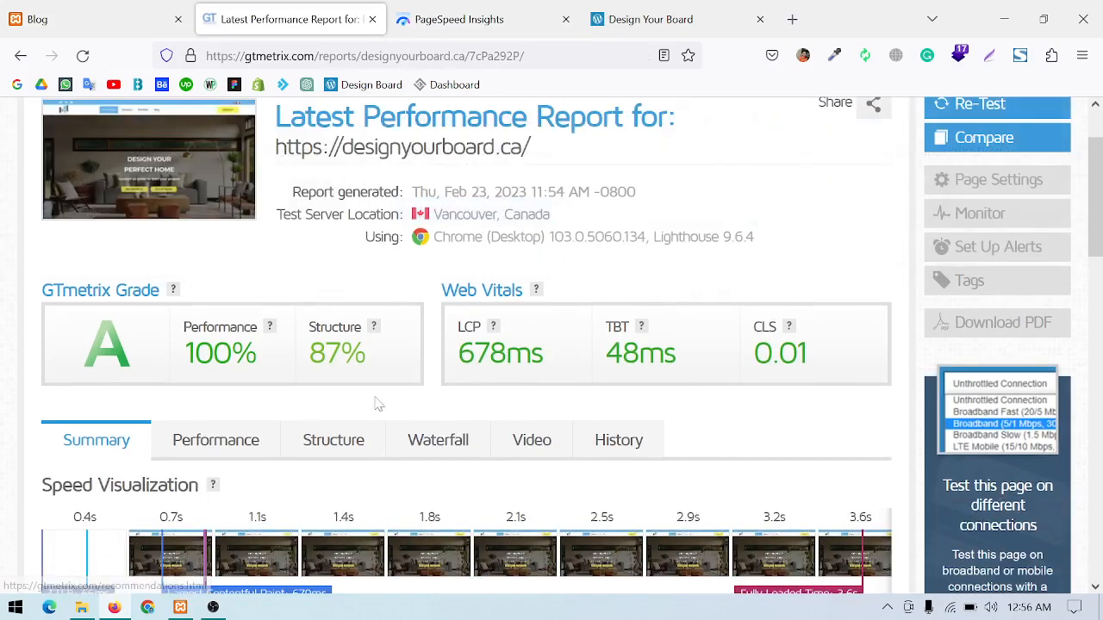
{"action": "scroll", "coordinate": [388, 403], "scroll_direction": "down", "scroll_amount": 2}
{"action": "scroll", "coordinate": [388, 403], "scroll_direction": "up", "scroll_amount": 1}
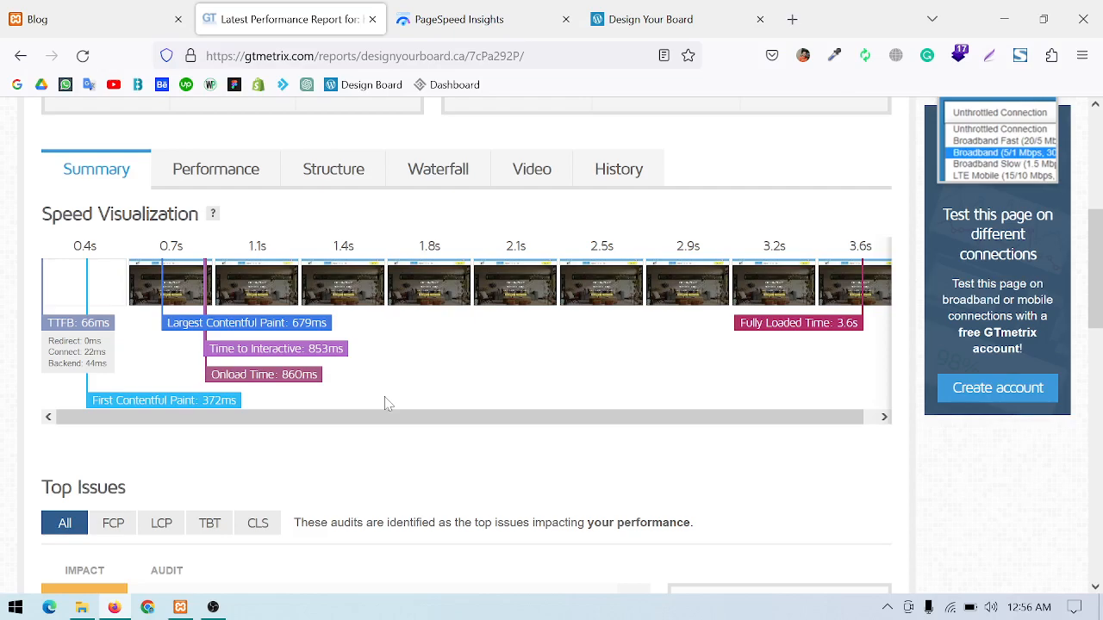
{"action": "scroll", "coordinate": [386, 403], "scroll_direction": "down", "scroll_amount": 3}
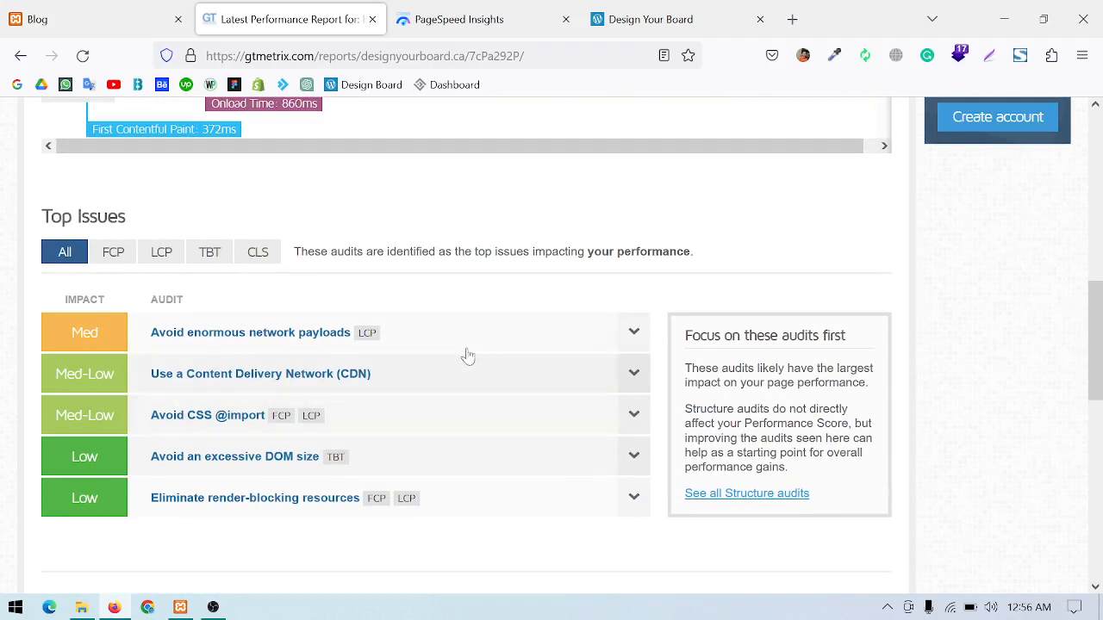
{"action": "left_click", "coordinate": [525, 335]}
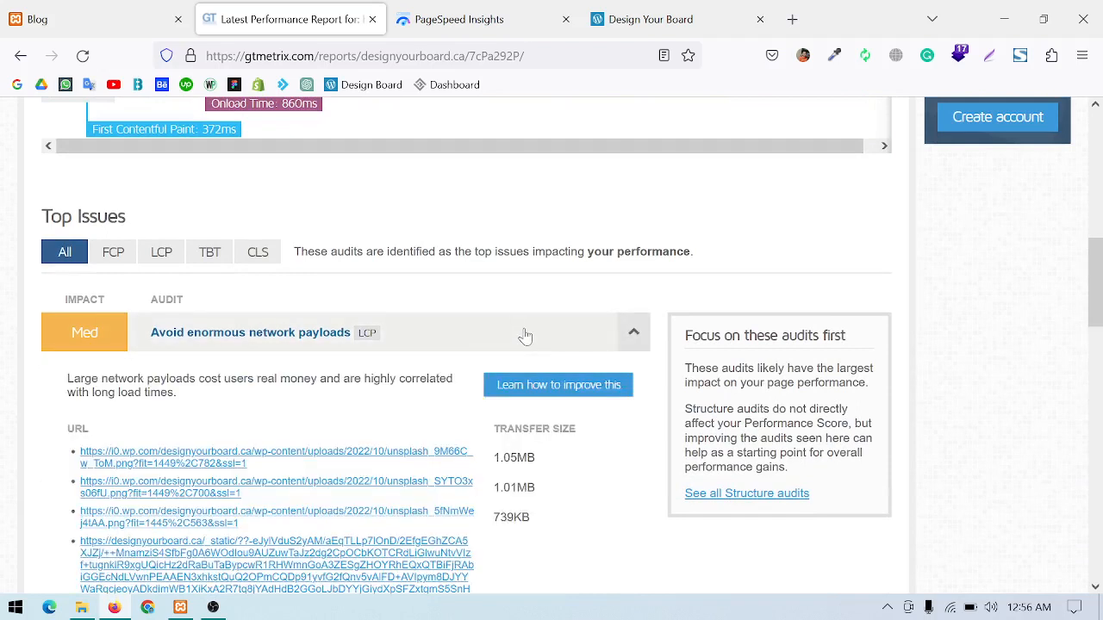
{"action": "left_click", "coordinate": [525, 335]}
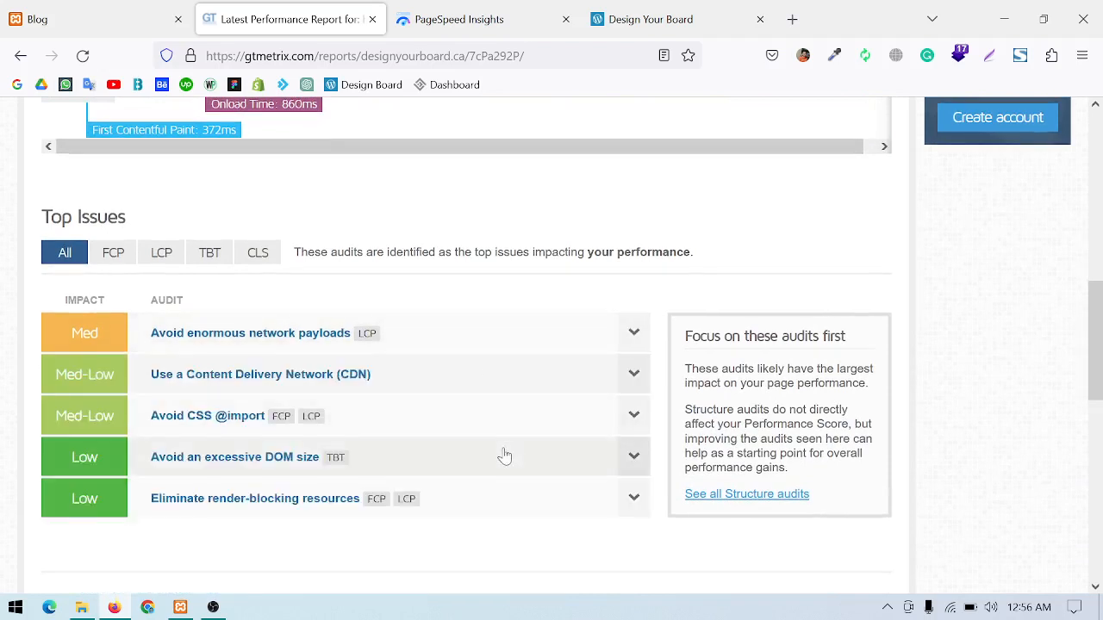
{"action": "scroll", "coordinate": [503, 456], "scroll_direction": "down", "scroll_amount": 2}
{"action": "scroll", "coordinate": [504, 456], "scroll_direction": "down", "scroll_amount": 2}
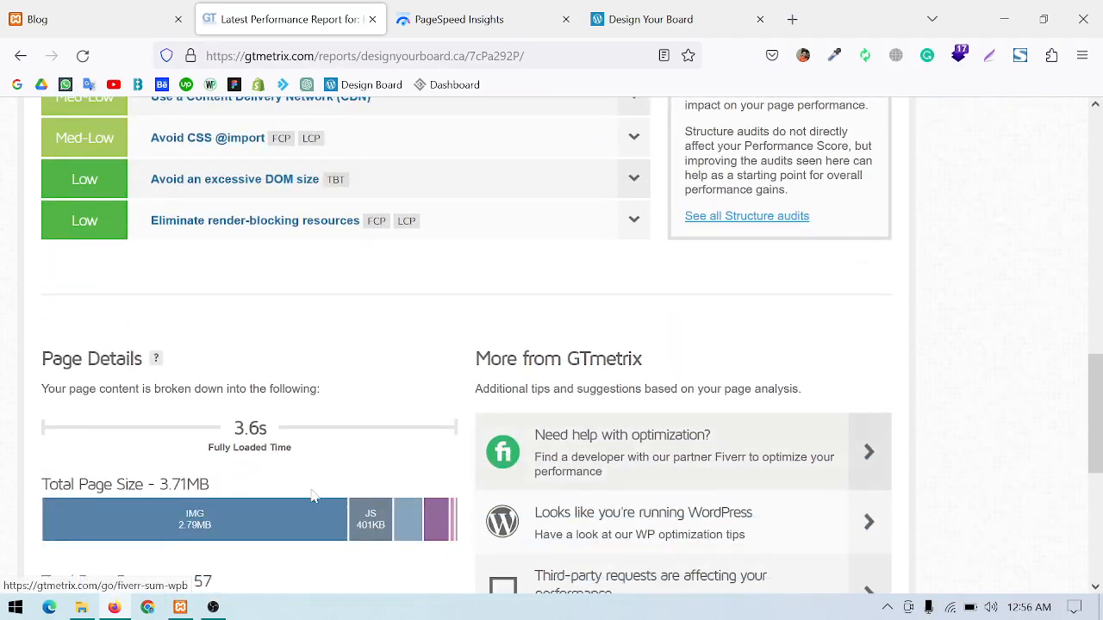
{"action": "scroll", "coordinate": [303, 461], "scroll_direction": "down", "scroll_amount": 4}
{"action": "scroll", "coordinate": [303, 461], "scroll_direction": "up", "scroll_amount": 9}
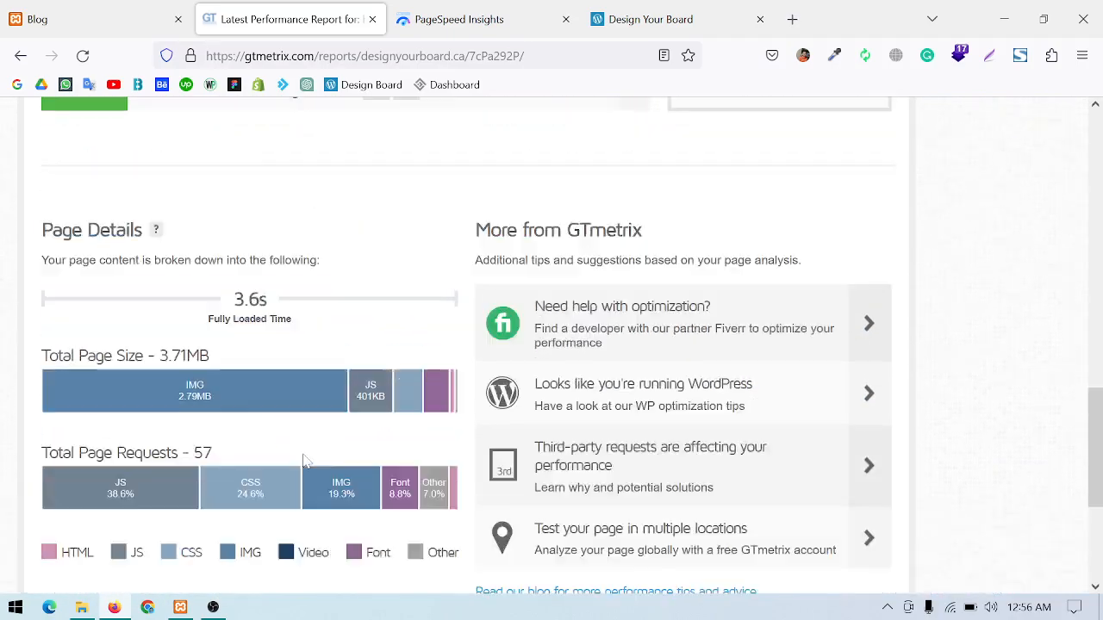
{"action": "scroll", "coordinate": [303, 461], "scroll_direction": "up", "scroll_amount": 7}
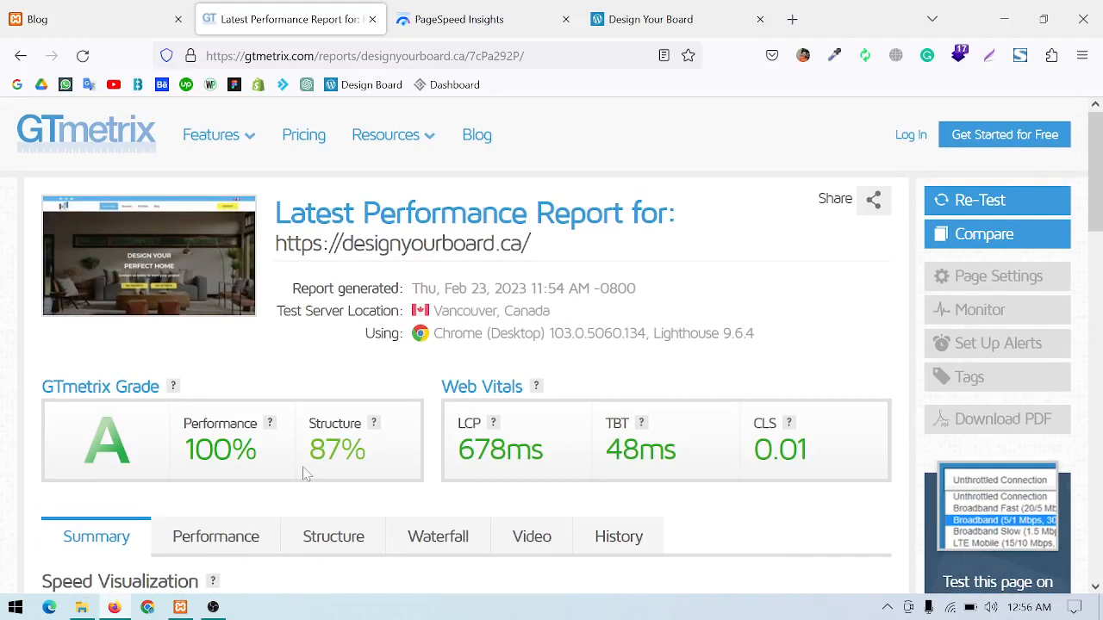
Step: Go from the Blog tab to the WordPress dashboard, then Plugins > Add New
{"action": "left_click", "coordinate": [97, 13]}
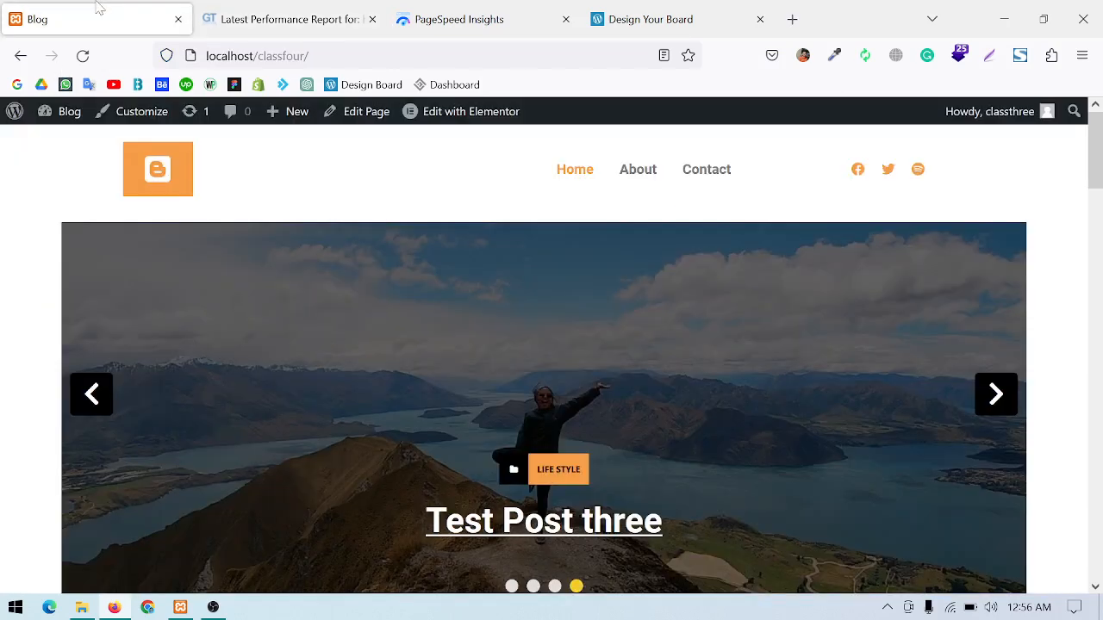
{"action": "mouse_move", "coordinate": [81, 111]}
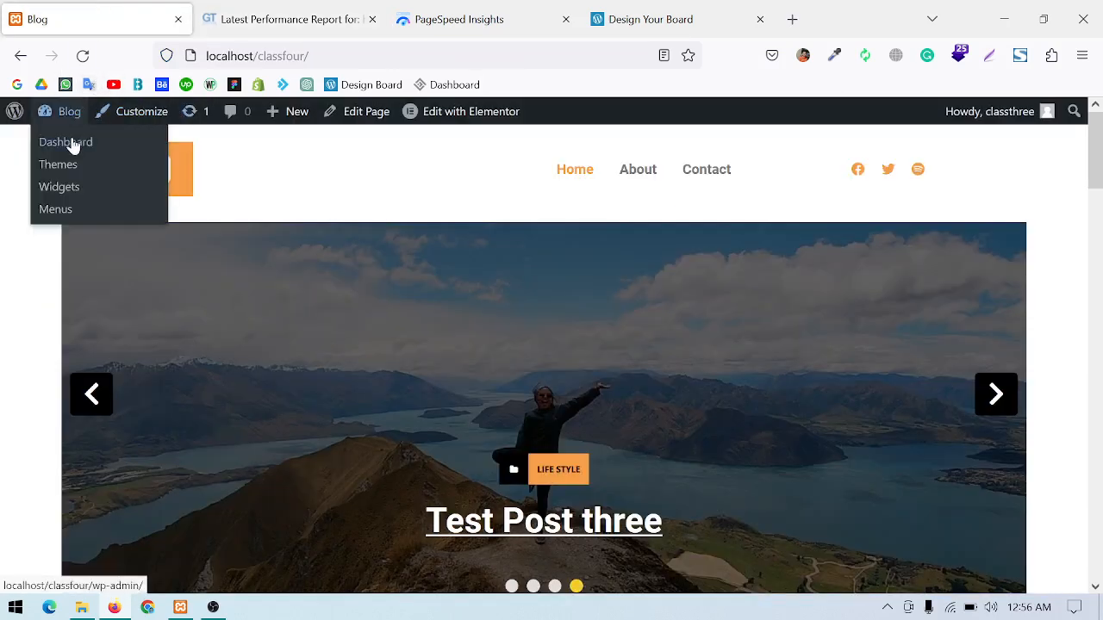
{"action": "left_click", "coordinate": [73, 145]}
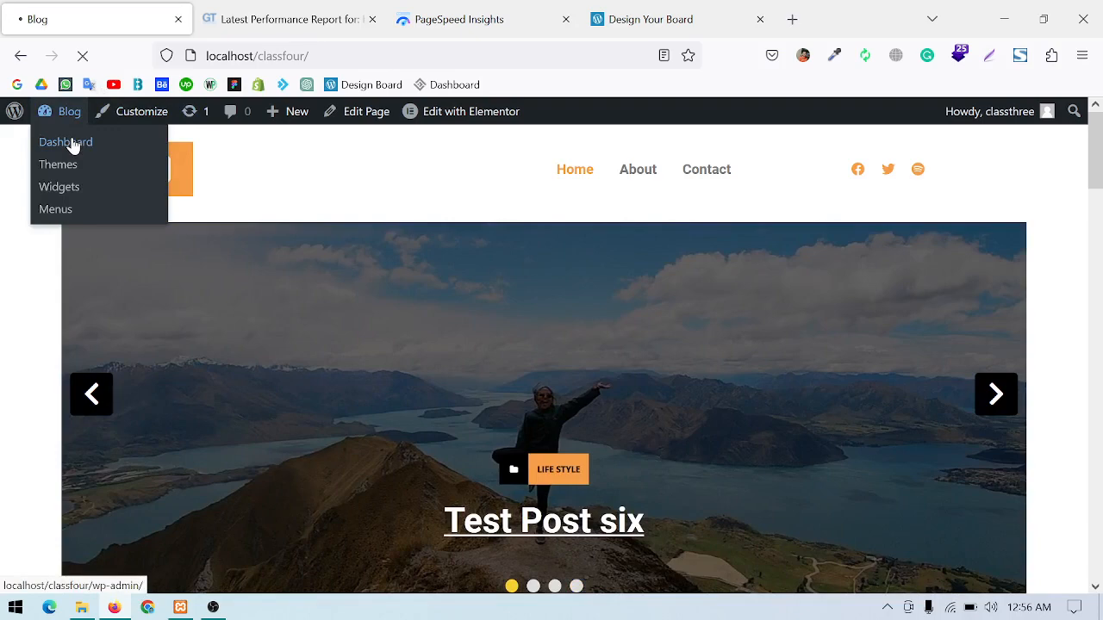
{"action": "scroll", "coordinate": [178, 384], "scroll_direction": "down", "scroll_amount": 2}
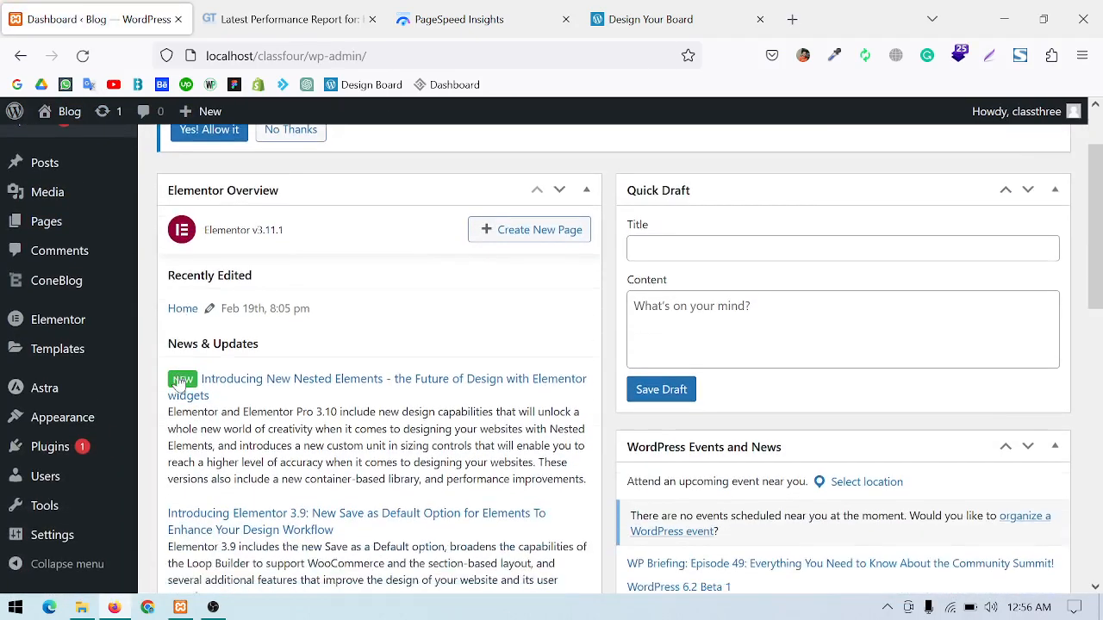
{"action": "scroll", "coordinate": [178, 384], "scroll_direction": "down", "scroll_amount": 2}
{"action": "mouse_move", "coordinate": [50, 452]}
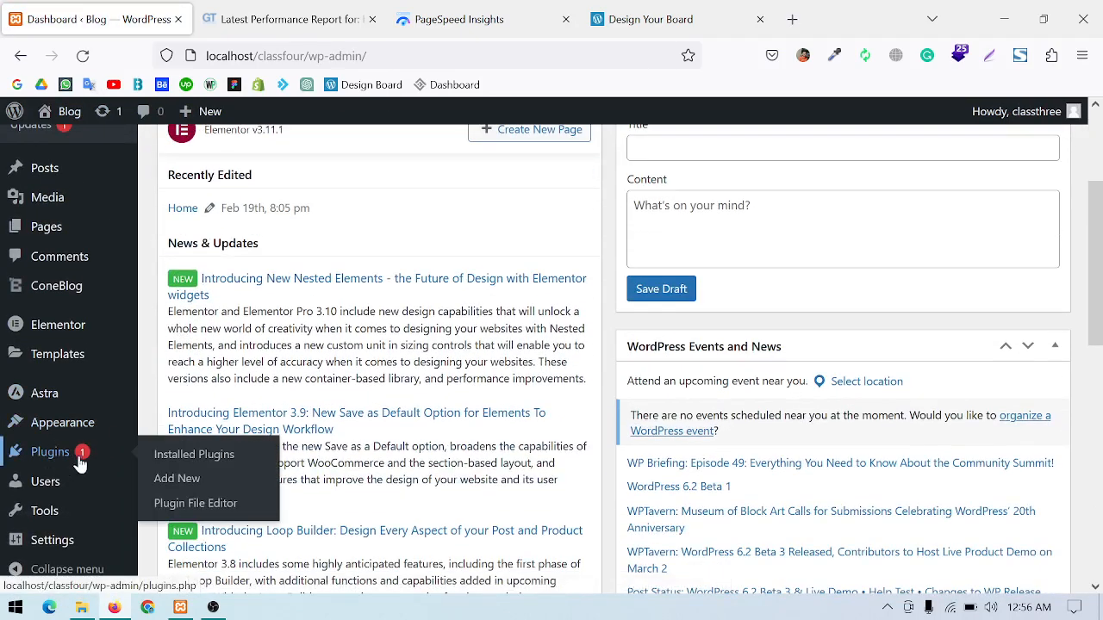
{"action": "left_click", "coordinate": [178, 481]}
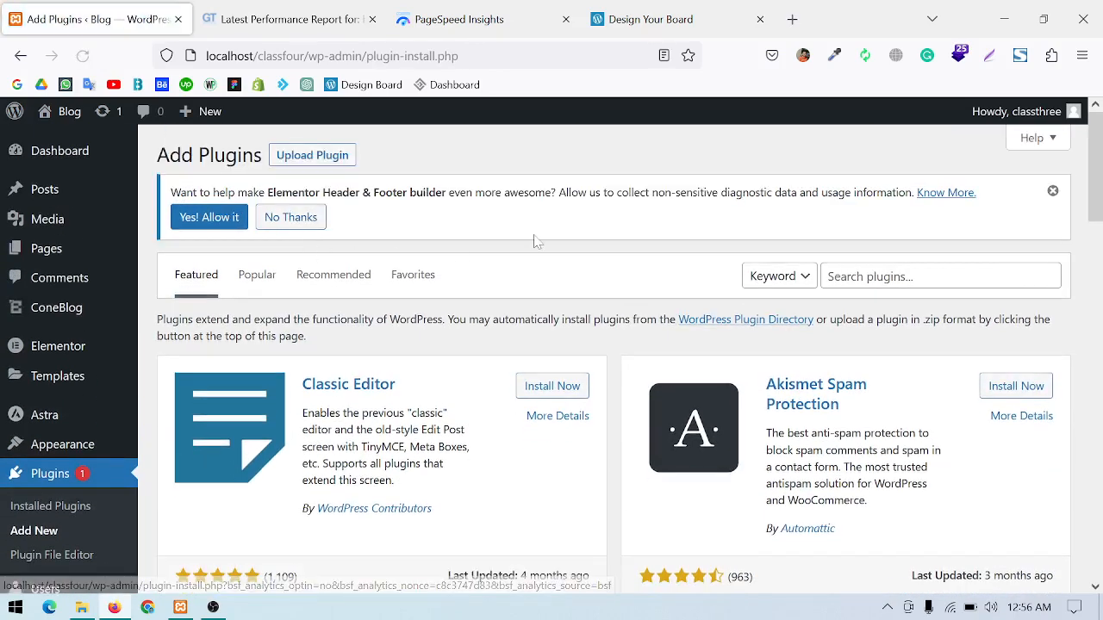
Step: Dismiss the Elementor notice and choose wp-rocket.zip from Downloads for upload
{"action": "left_click", "coordinate": [1052, 191]}
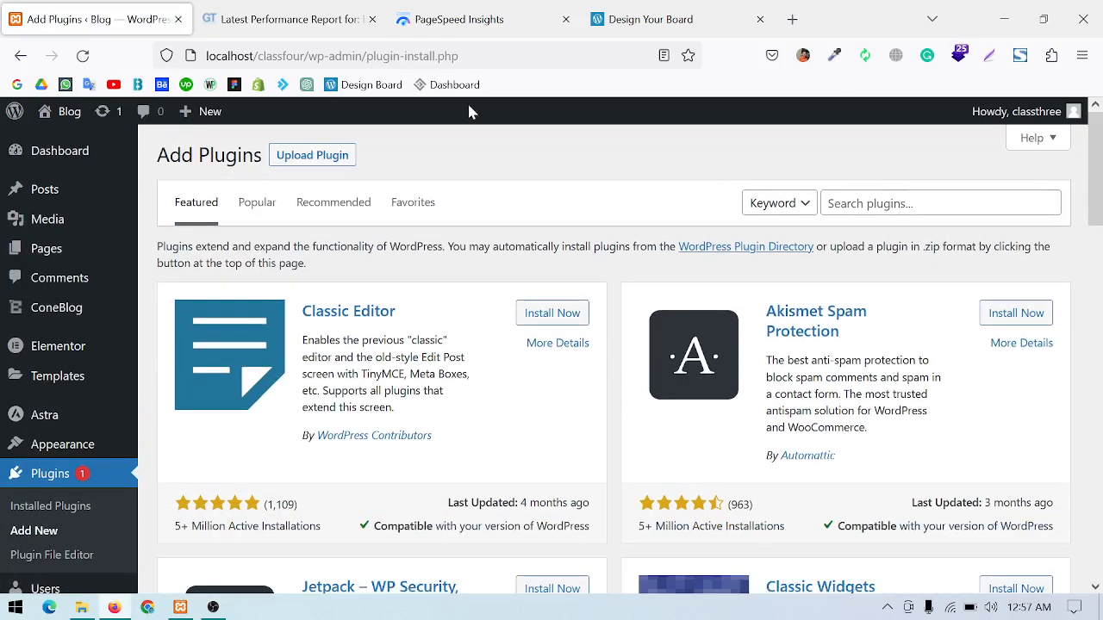
{"action": "left_click", "coordinate": [310, 160]}
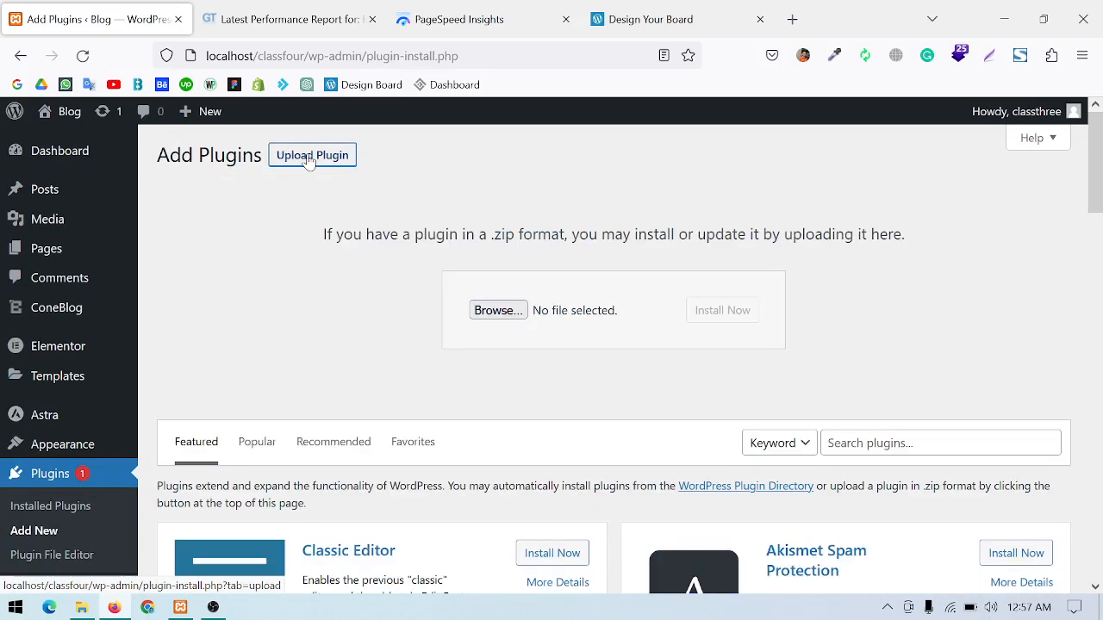
{"action": "left_click", "coordinate": [498, 313]}
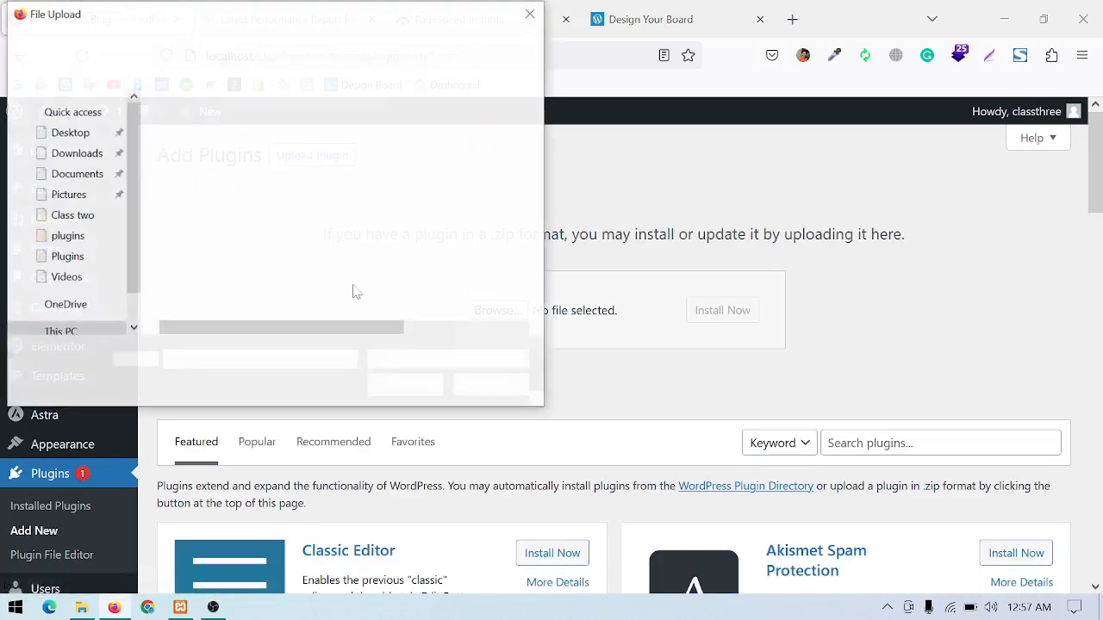
{"action": "left_click", "coordinate": [62, 189]}
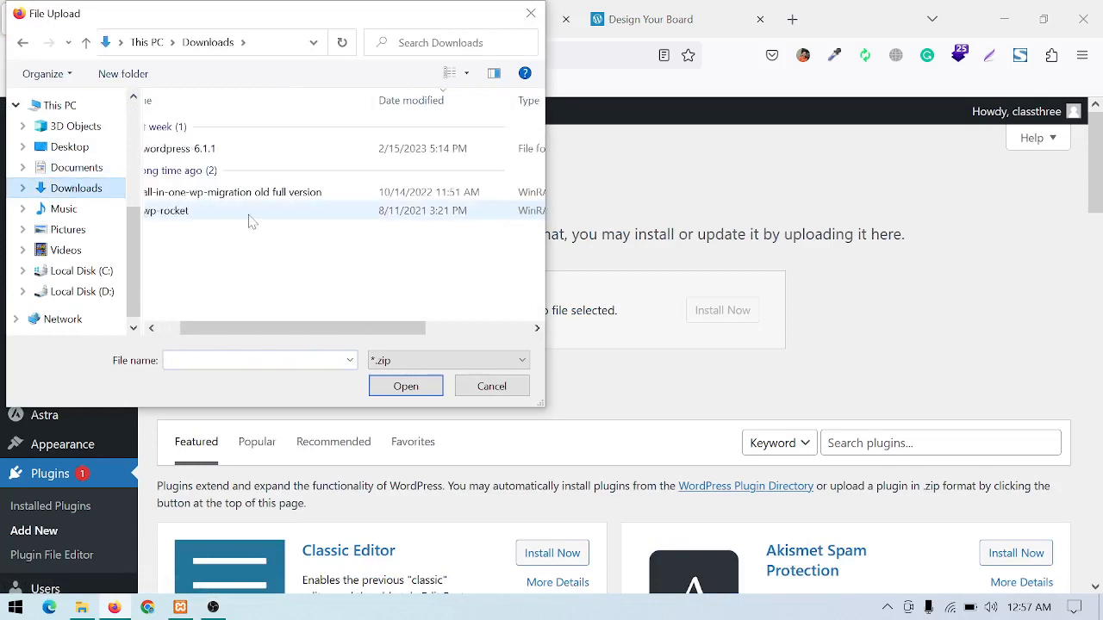
{"action": "left_click", "coordinate": [252, 216]}
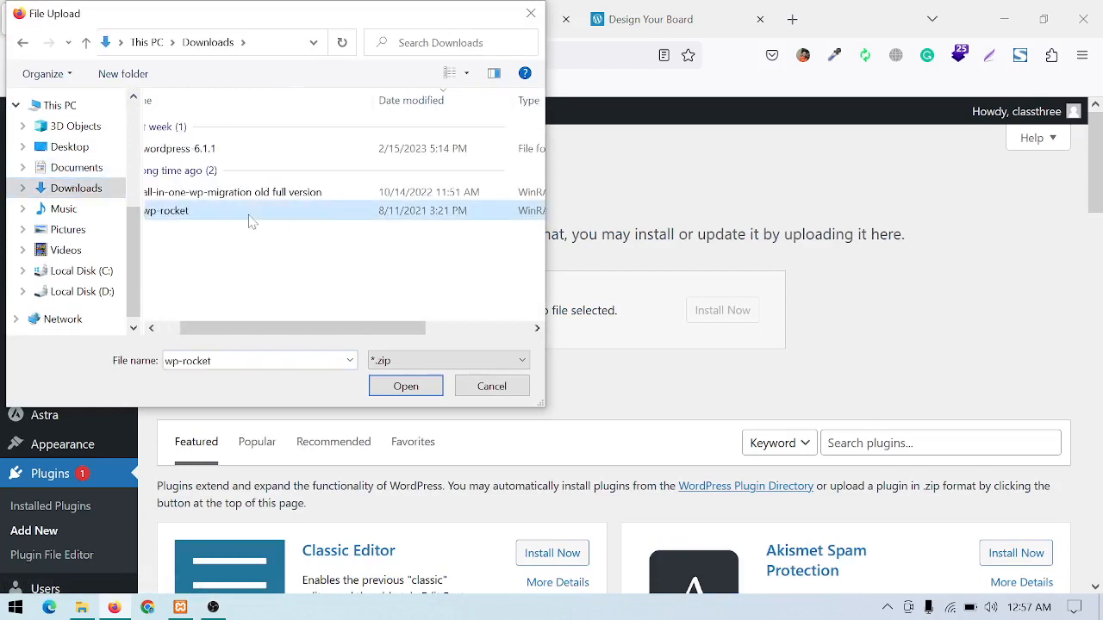
{"action": "left_click", "coordinate": [421, 388]}
Step: Install and activate WP Rocket, then close the Design Your Board tab
{"action": "left_click", "coordinate": [722, 312]}
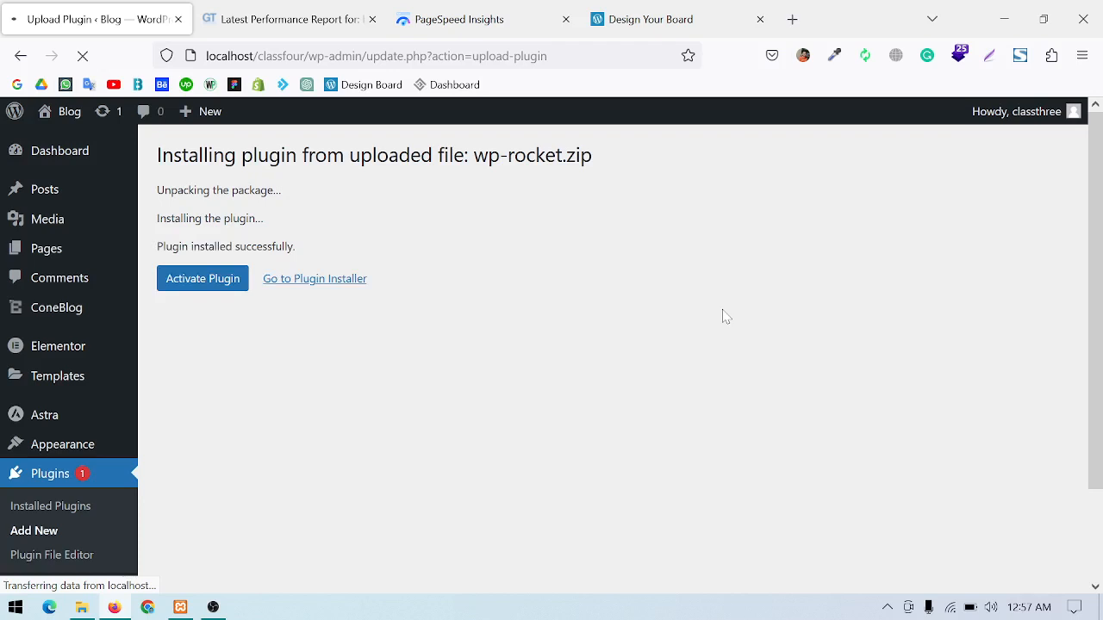
{"action": "left_click", "coordinate": [203, 288]}
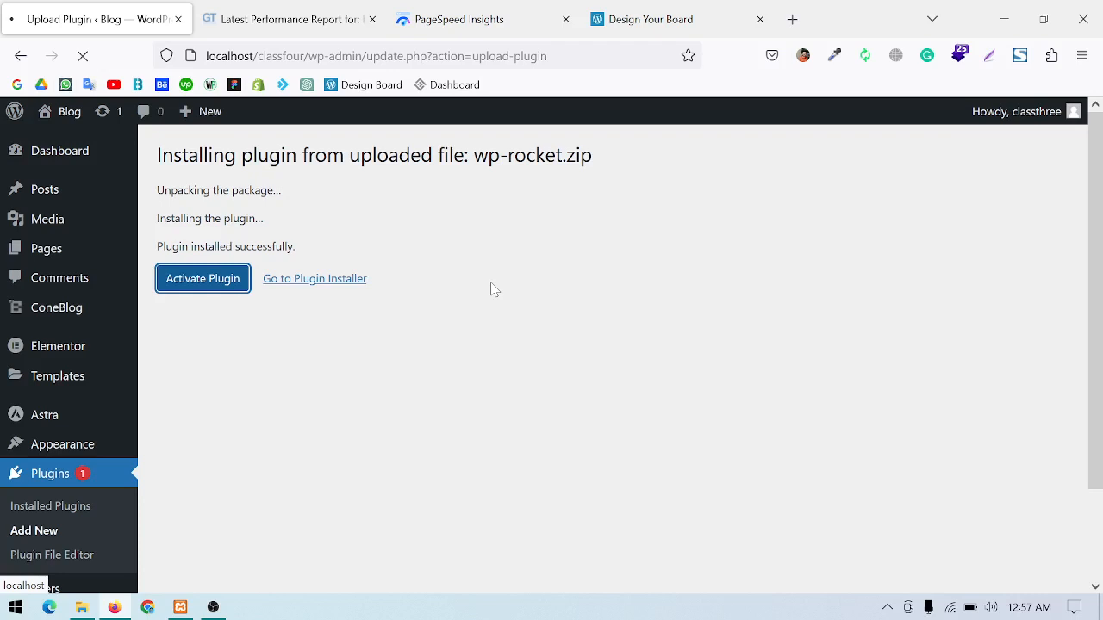
{"action": "left_click", "coordinate": [760, 19]}
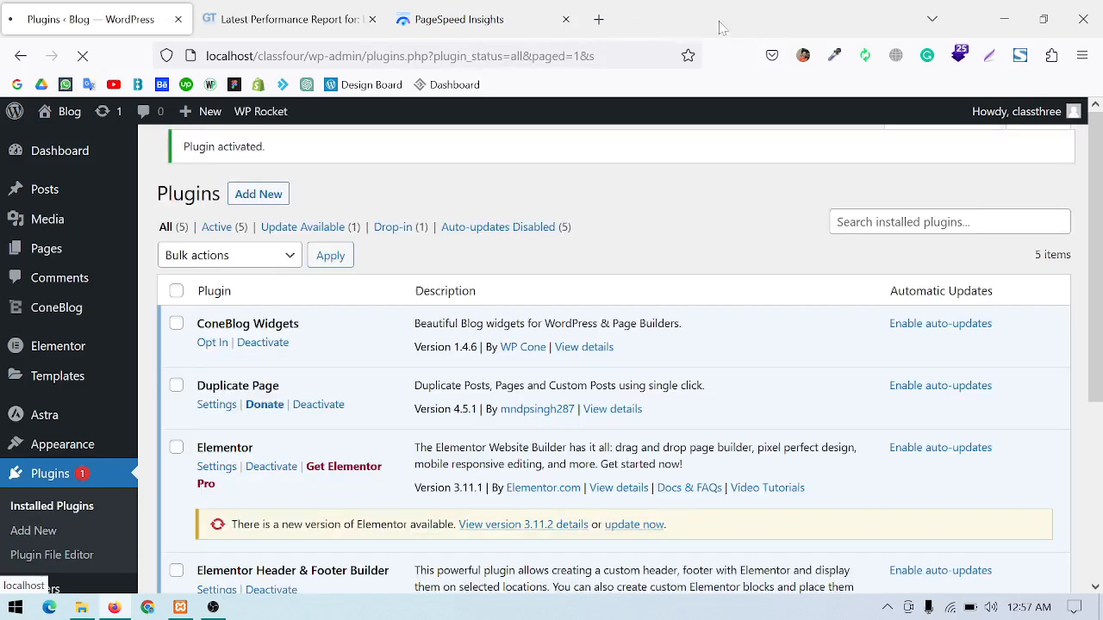
Step: Close the PageSpeed Insights and GTmetrix tabs, then go to WP Rocket's settings from Plugins
{"action": "left_click", "coordinate": [566, 19]}
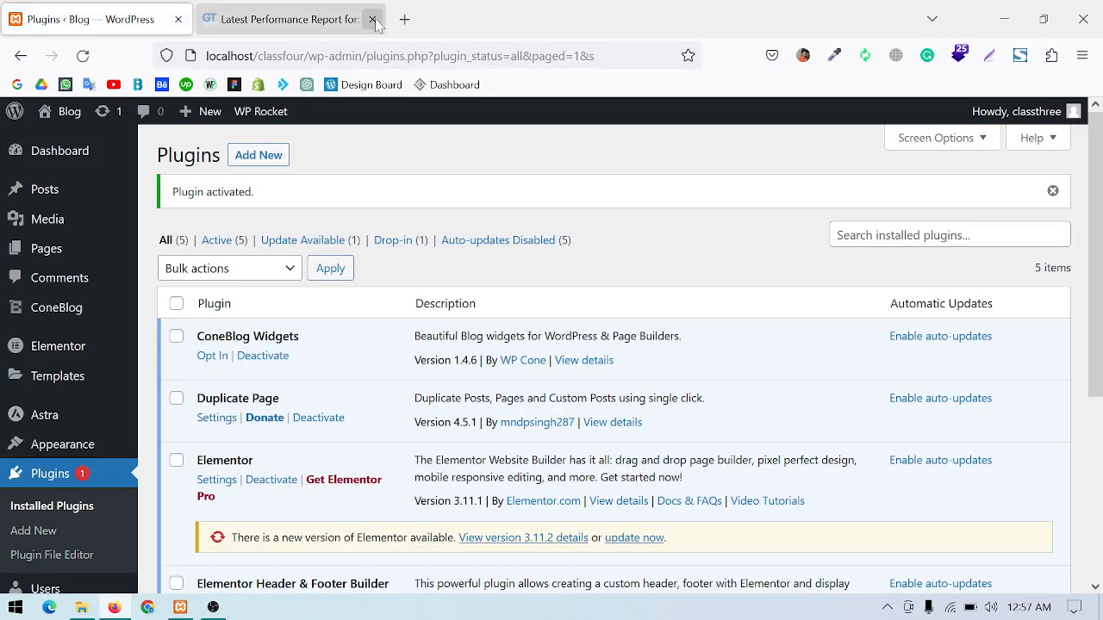
{"action": "left_click", "coordinate": [373, 19]}
{"action": "scroll", "coordinate": [250, 457], "scroll_direction": "down", "scroll_amount": 3}
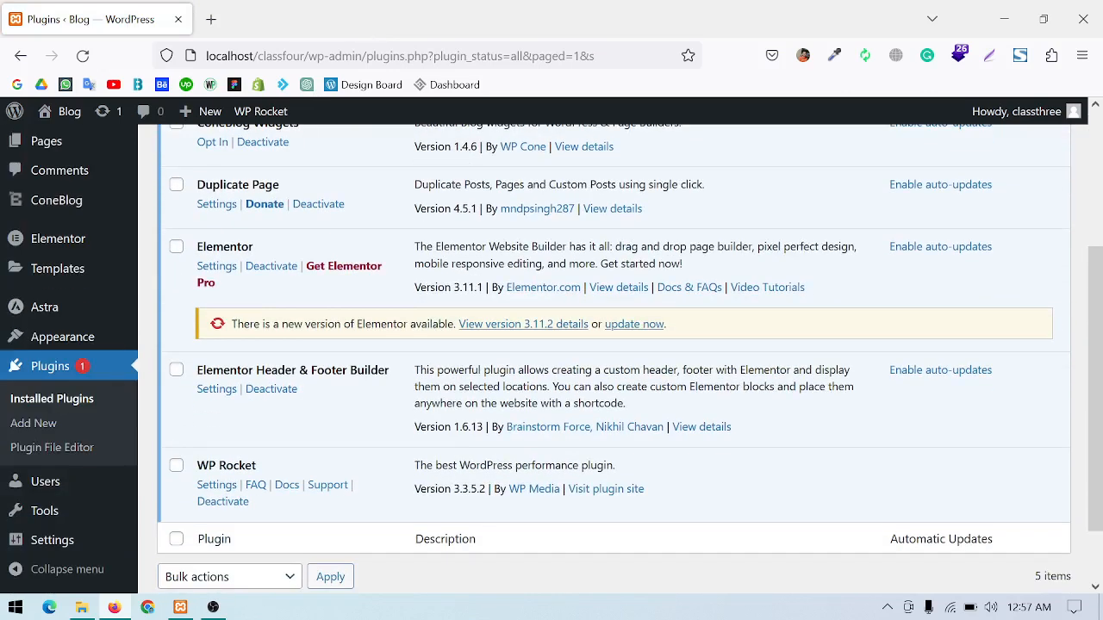
{"action": "scroll", "coordinate": [250, 457], "scroll_direction": "down", "scroll_amount": 1}
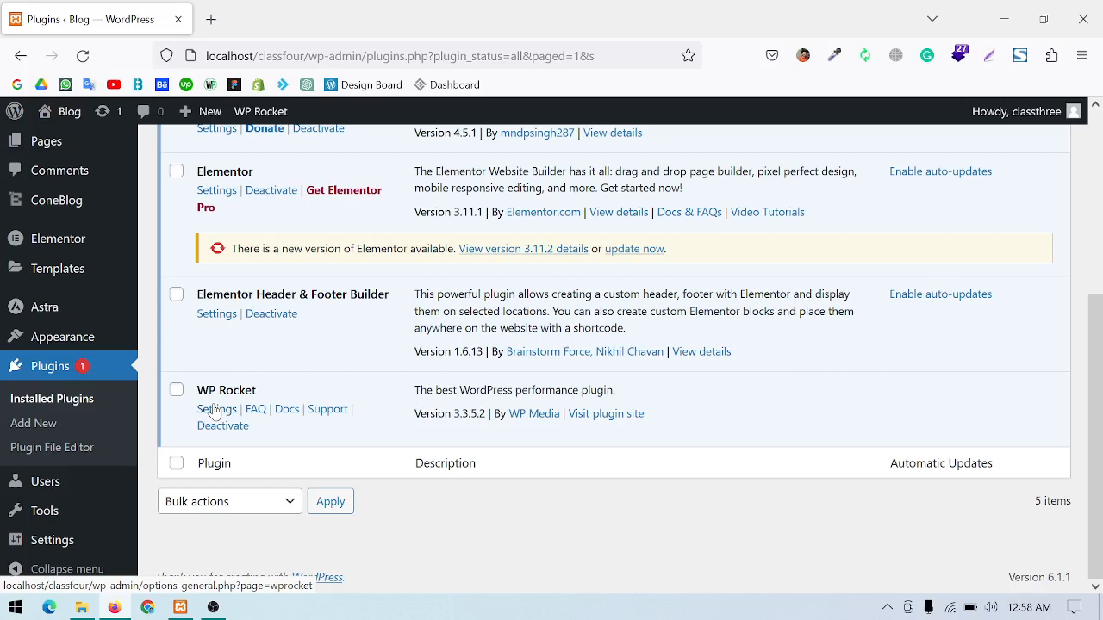
{"action": "mouse_move", "coordinate": [41, 513]}
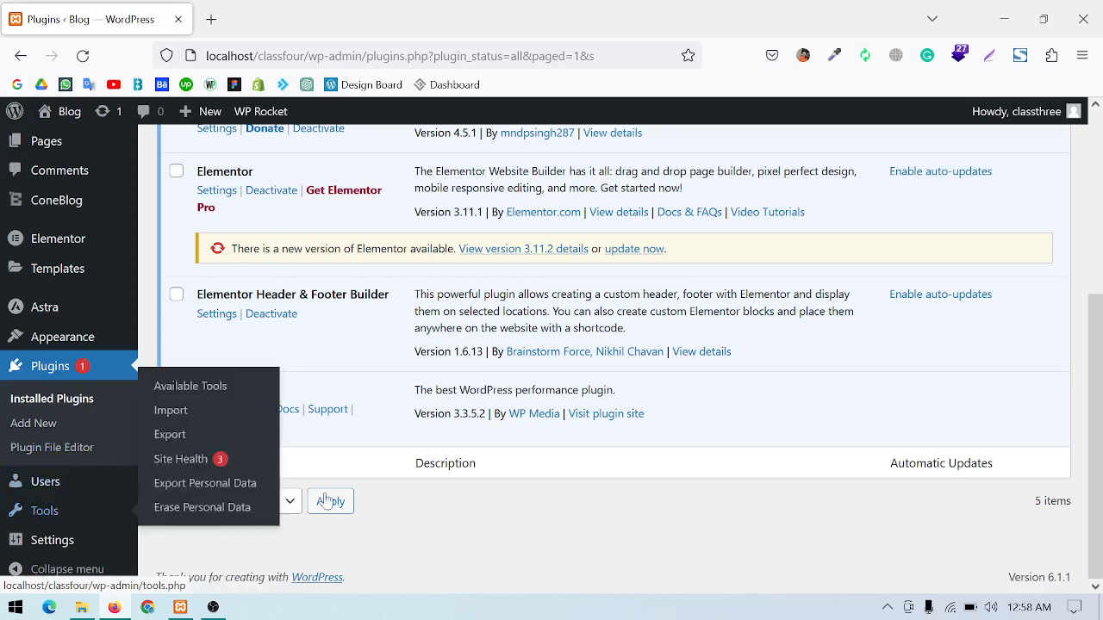
{"action": "left_click", "coordinate": [231, 413]}
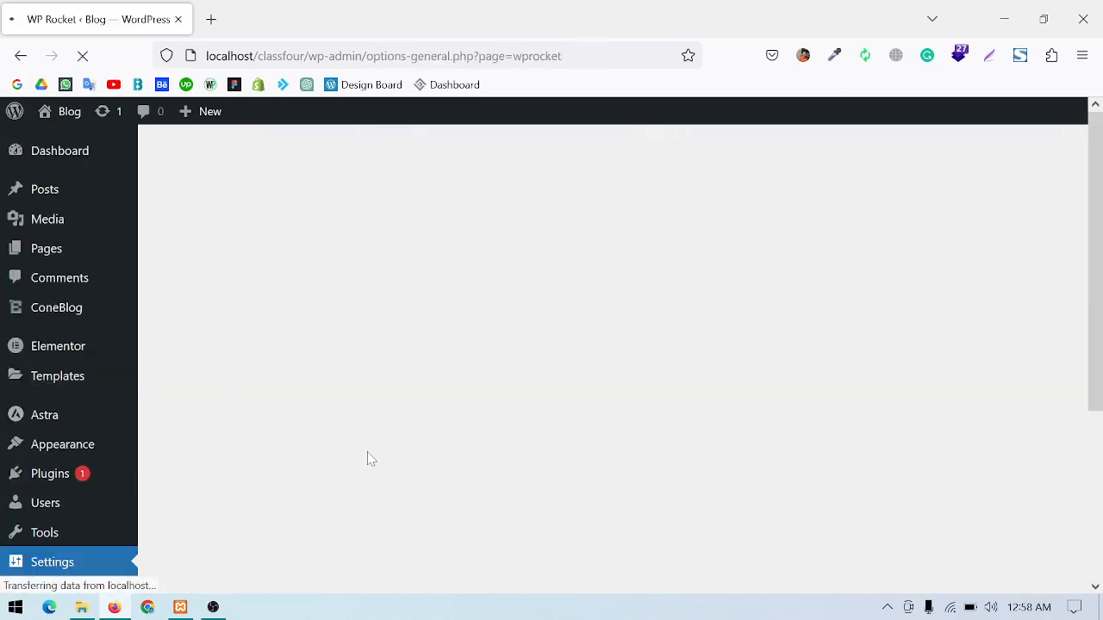
{"action": "scroll", "coordinate": [367, 458], "scroll_direction": "down", "scroll_amount": 3}
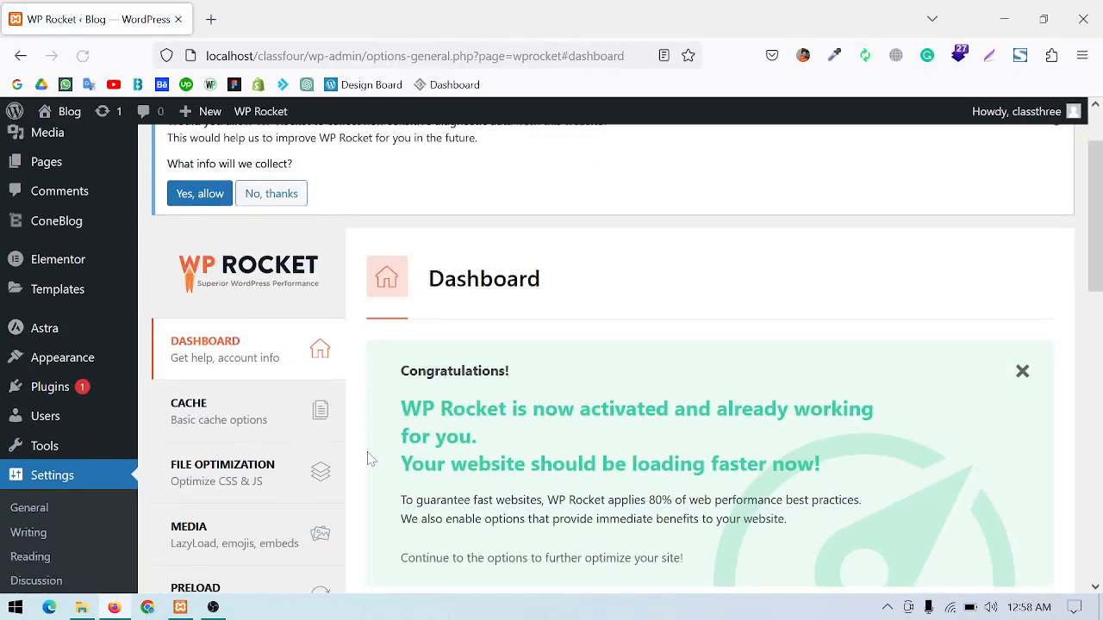
{"action": "scroll", "coordinate": [367, 459], "scroll_direction": "down", "scroll_amount": 2}
{"action": "scroll", "coordinate": [367, 459], "scroll_direction": "up", "scroll_amount": 2}
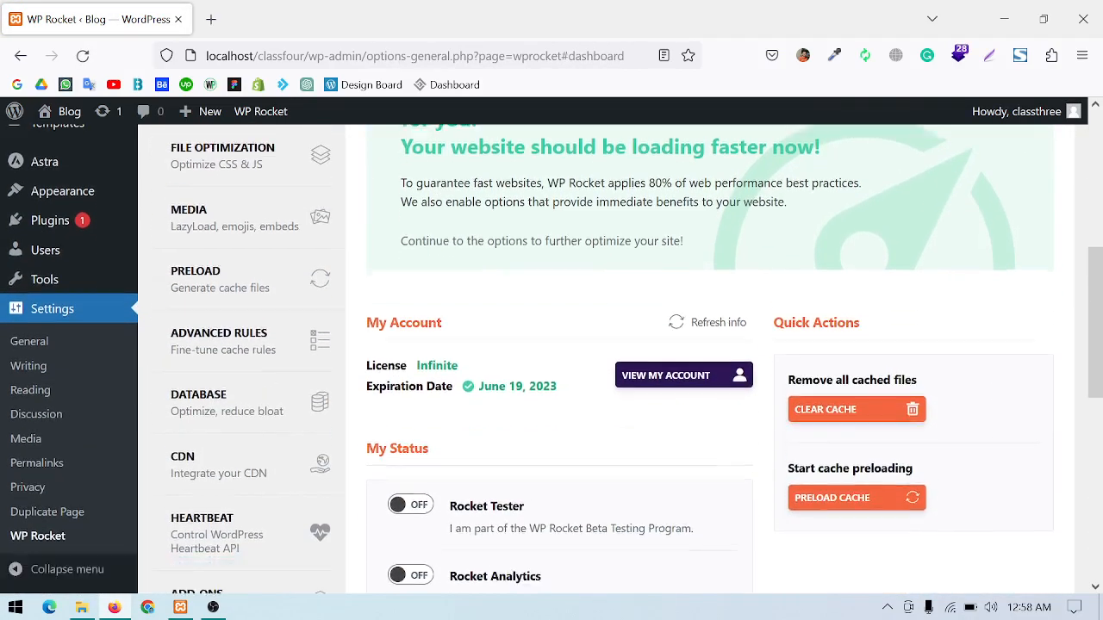
{"action": "scroll", "coordinate": [367, 459], "scroll_direction": "down", "scroll_amount": 3}
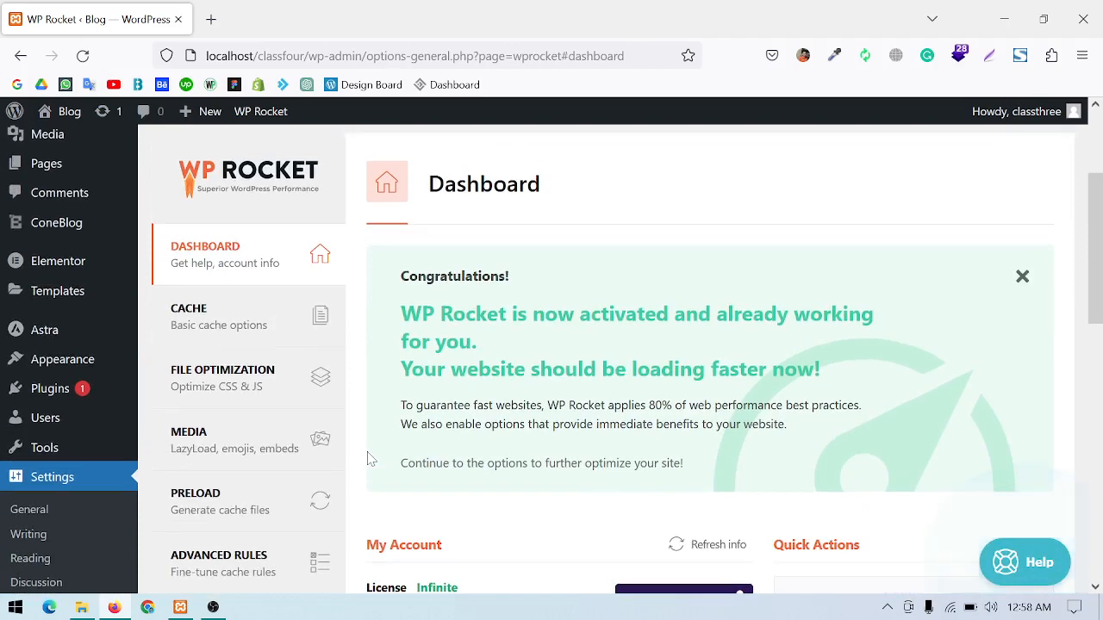
{"action": "scroll", "coordinate": [367, 459], "scroll_direction": "up", "scroll_amount": 2}
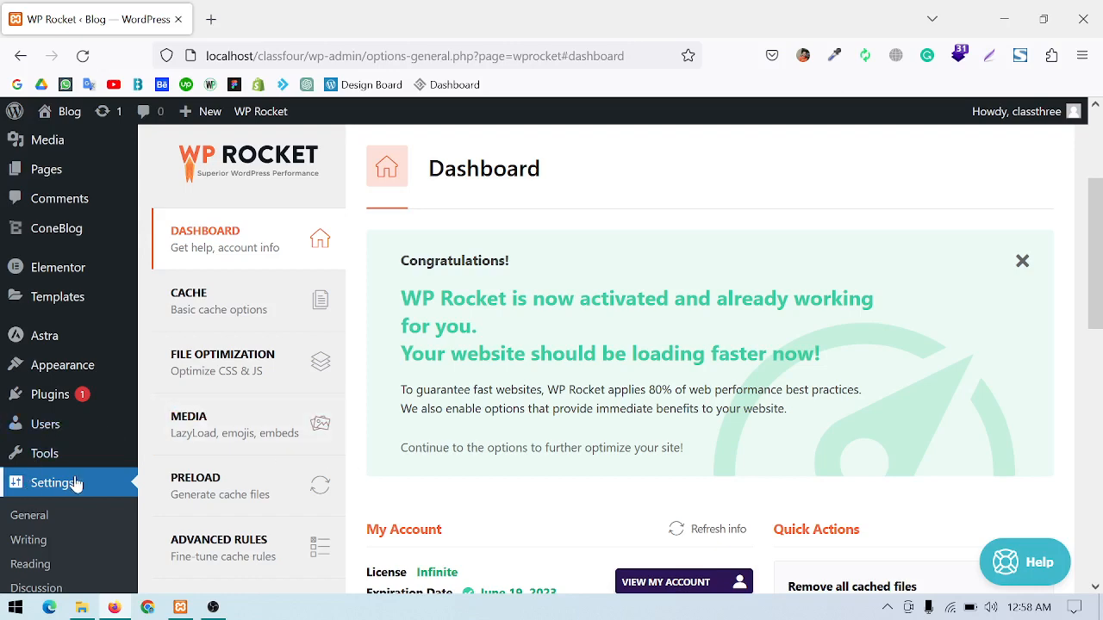
{"action": "scroll", "coordinate": [74, 479], "scroll_direction": "down", "scroll_amount": 3}
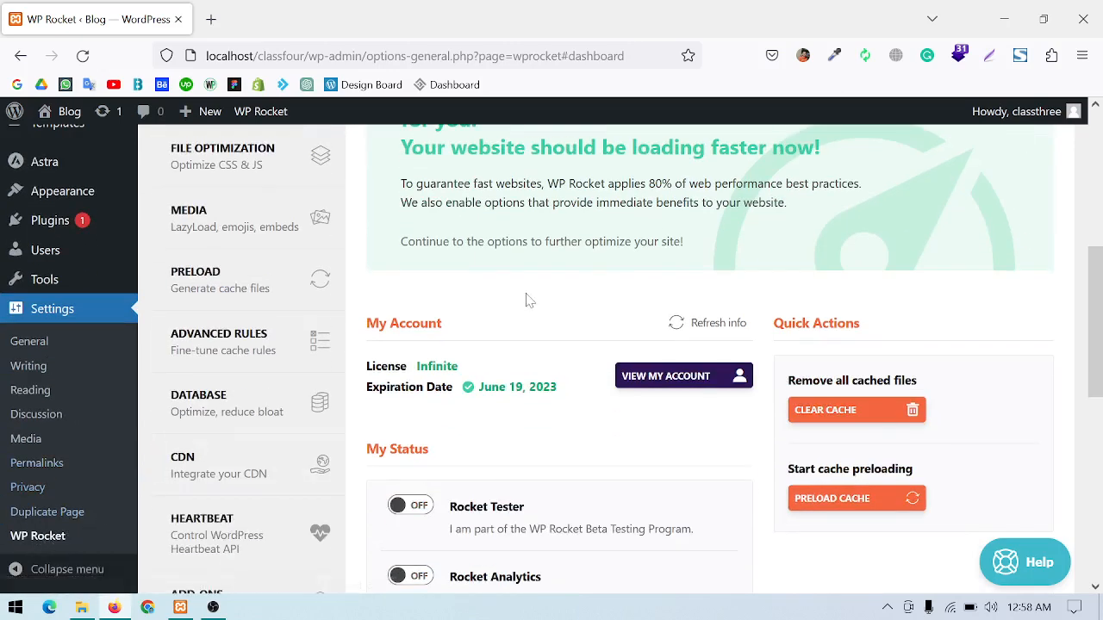
{"action": "scroll", "coordinate": [524, 298], "scroll_direction": "down", "scroll_amount": 3}
{"action": "scroll", "coordinate": [528, 298], "scroll_direction": "up", "scroll_amount": 4}
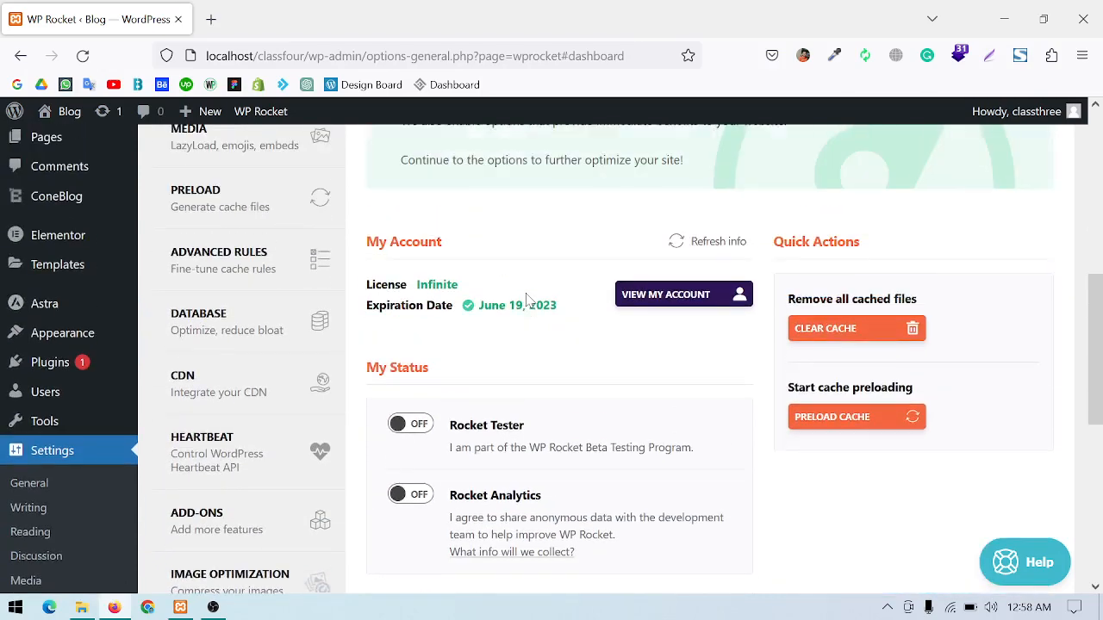
{"action": "scroll", "coordinate": [528, 298], "scroll_direction": "up", "scroll_amount": 3}
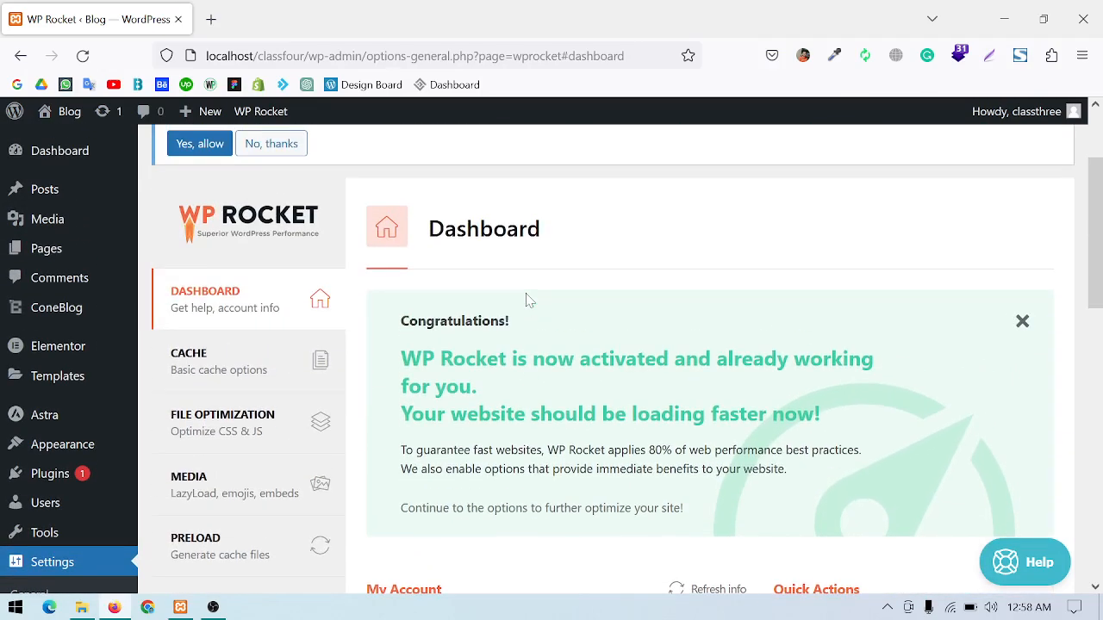
{"action": "scroll", "coordinate": [525, 298], "scroll_direction": "down", "scroll_amount": 2}
{"action": "scroll", "coordinate": [525, 299], "scroll_direction": "down", "scroll_amount": 7}
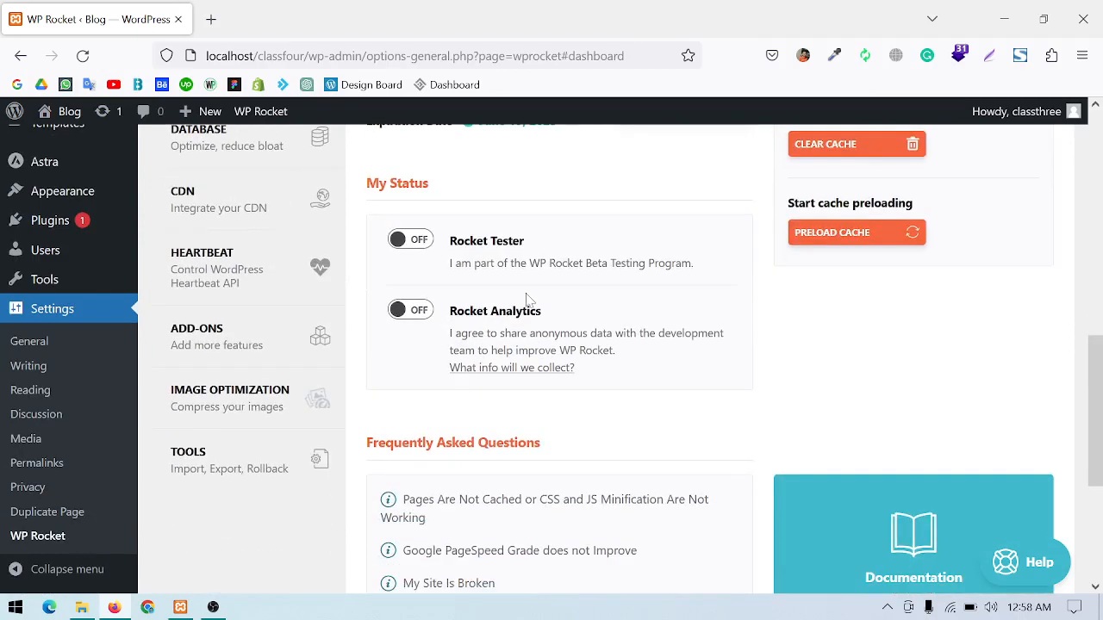
{"action": "scroll", "coordinate": [528, 298], "scroll_direction": "up", "scroll_amount": 4}
{"action": "scroll", "coordinate": [529, 299], "scroll_direction": "up", "scroll_amount": 5}
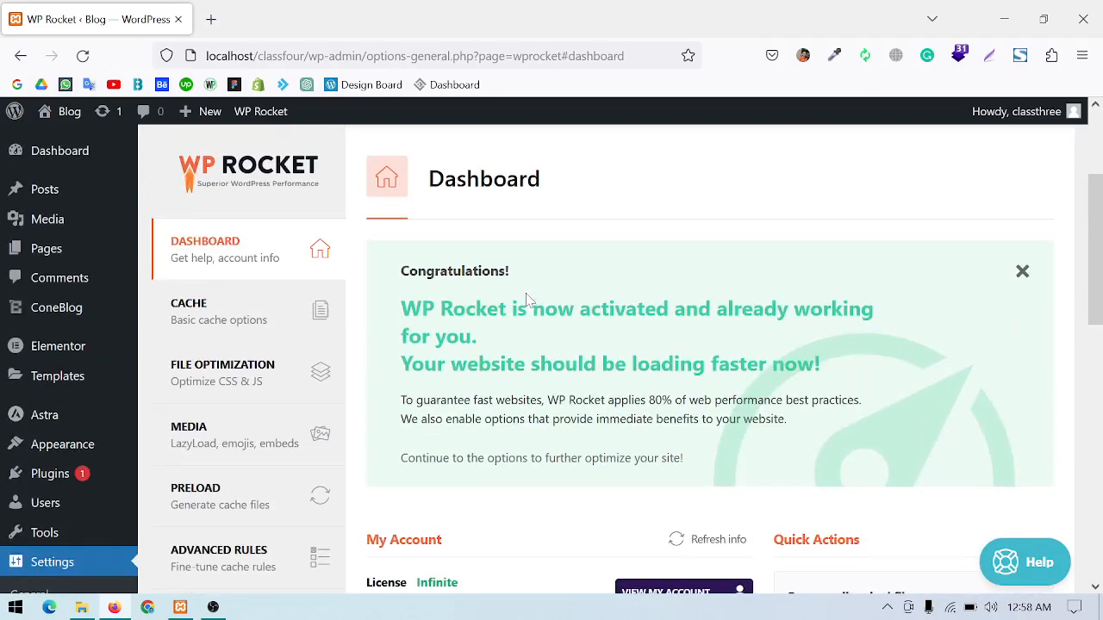
Step: In the basic cache options, enable separate mobile cache files and save with a 10-hour lifespan
{"action": "left_click", "coordinate": [263, 343]}
{"action": "scroll", "coordinate": [729, 332], "scroll_direction": "down", "scroll_amount": 2}
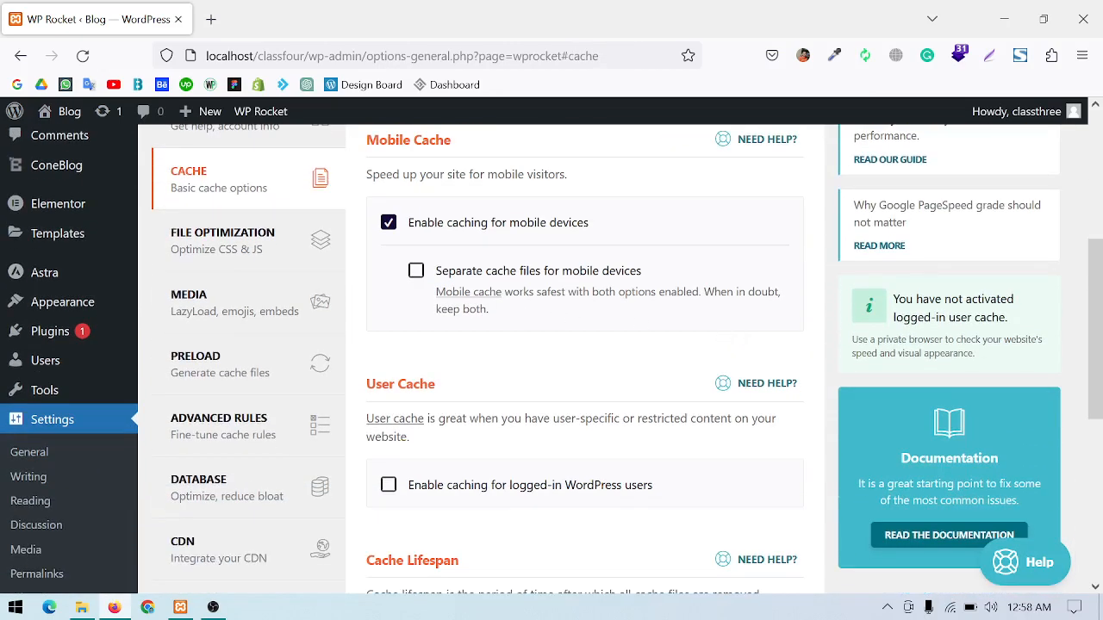
{"action": "left_click", "coordinate": [416, 272]}
{"action": "scroll", "coordinate": [552, 357], "scroll_direction": "down", "scroll_amount": 2}
{"action": "scroll", "coordinate": [551, 357], "scroll_direction": "down", "scroll_amount": 3}
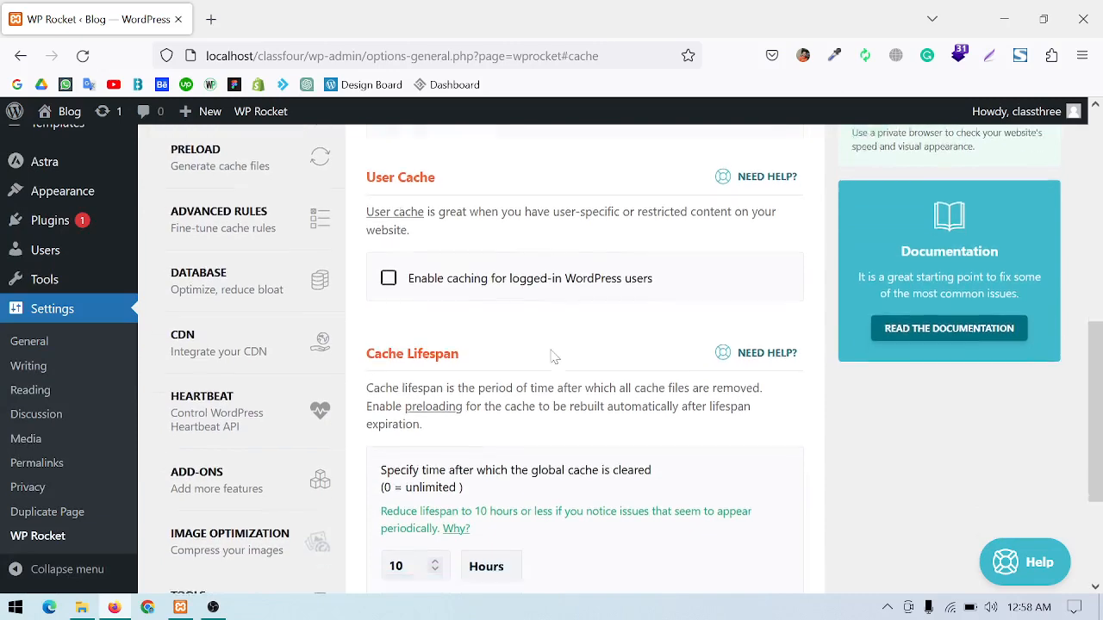
{"action": "scroll", "coordinate": [552, 357], "scroll_direction": "up", "scroll_amount": 4}
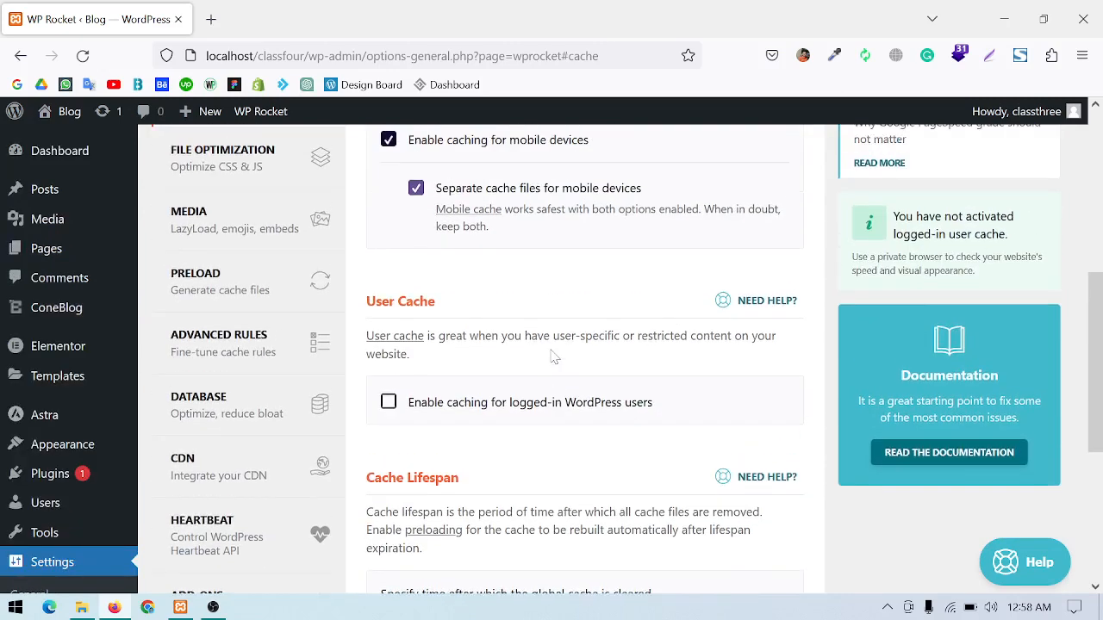
{"action": "scroll", "coordinate": [551, 357], "scroll_direction": "down", "scroll_amount": 4}
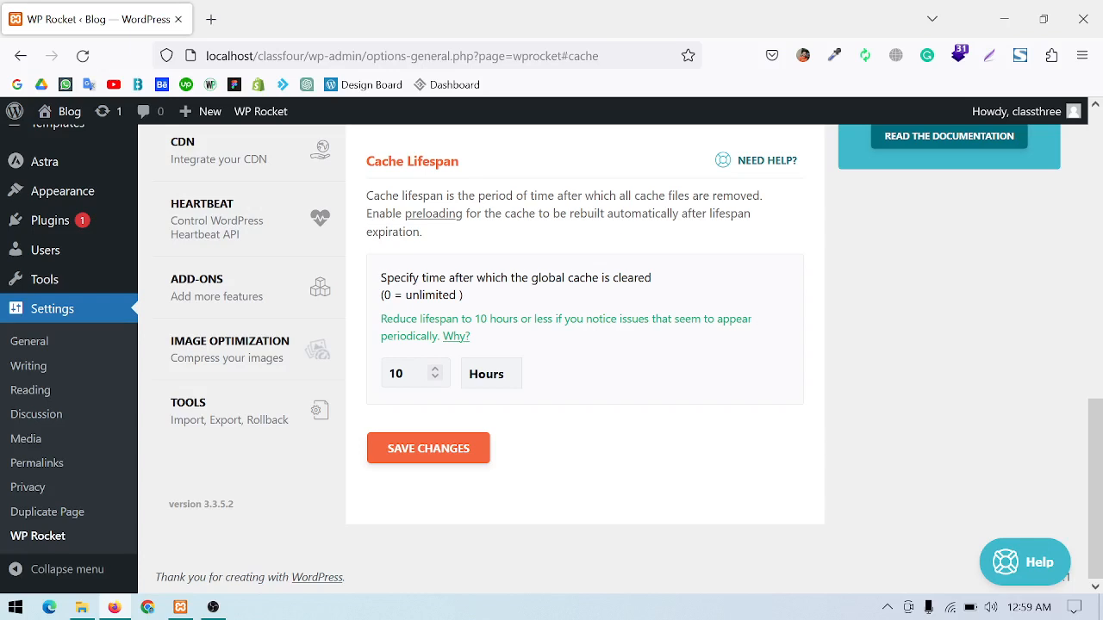
{"action": "left_click", "coordinate": [445, 448]}
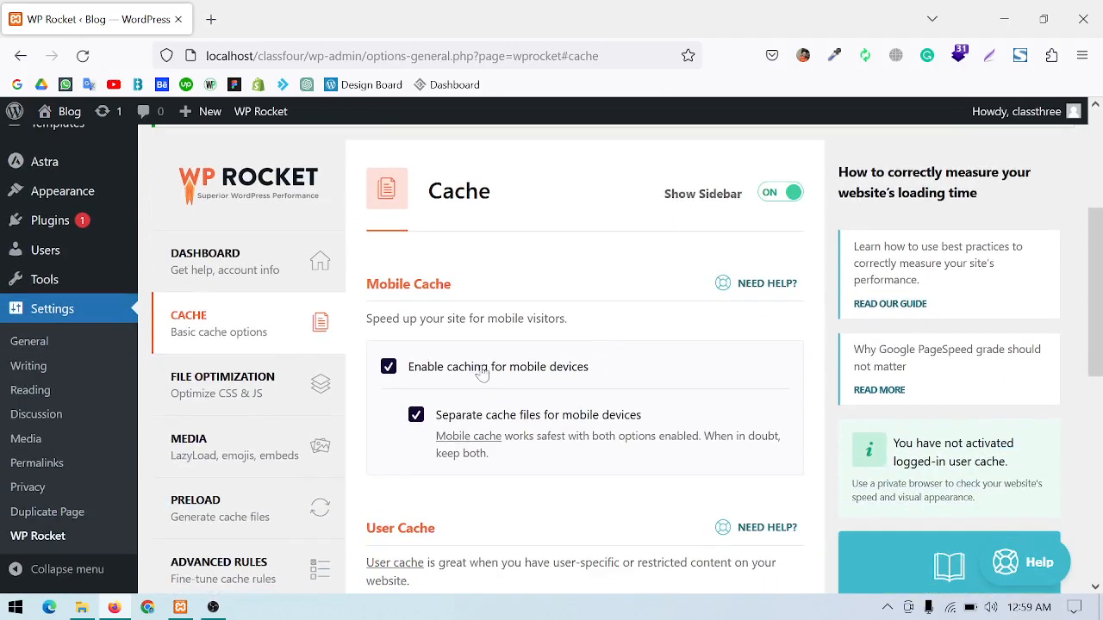
Step: In File Optimization, enable Minify HTML and removal of query strings from static resources
{"action": "left_click", "coordinate": [241, 392]}
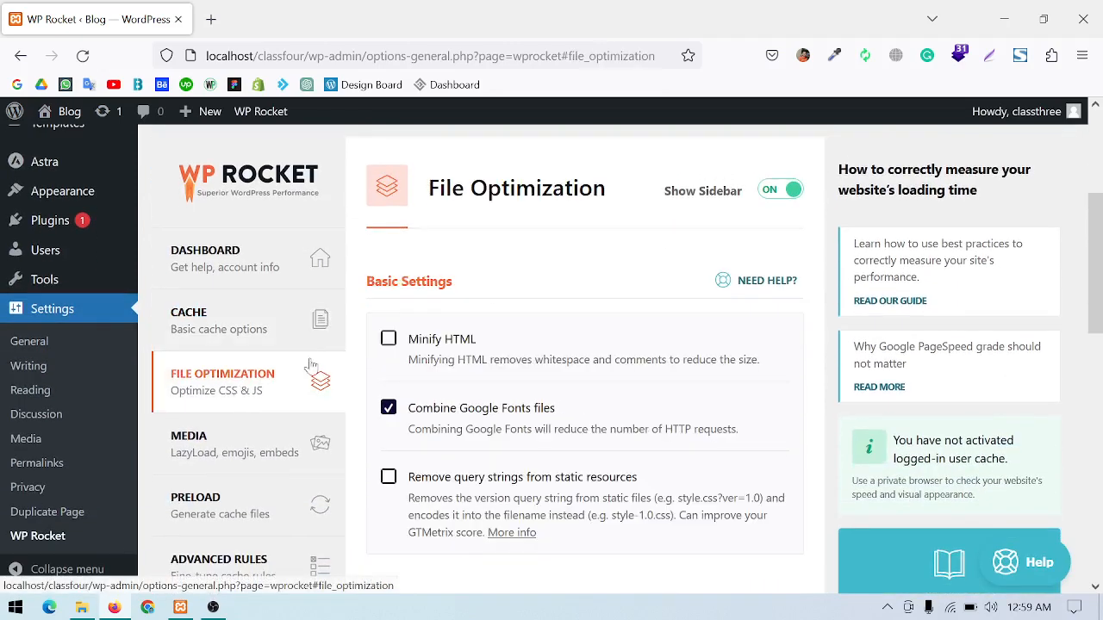
{"action": "left_click", "coordinate": [387, 343]}
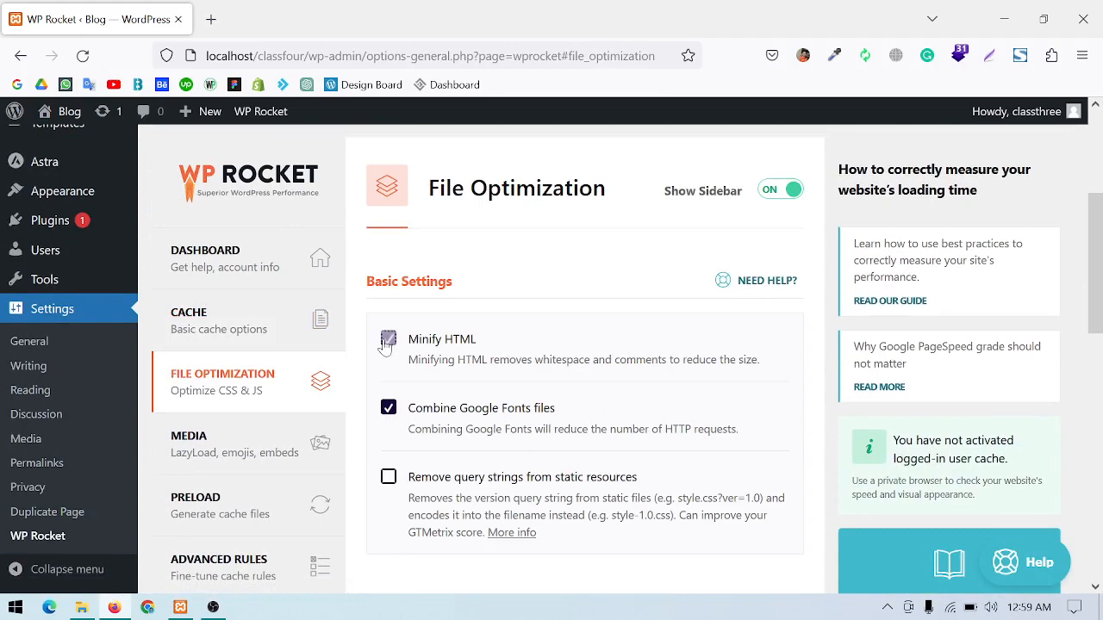
{"action": "scroll", "coordinate": [539, 344], "scroll_direction": "down", "scroll_amount": 2}
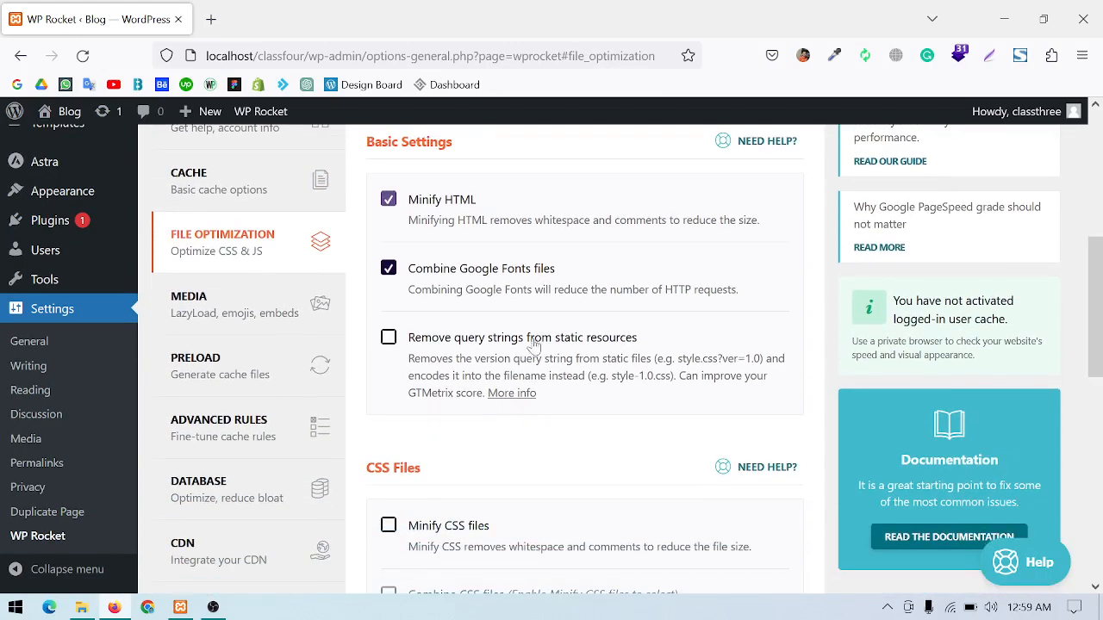
{"action": "left_click", "coordinate": [388, 337]}
{"action": "scroll", "coordinate": [665, 314], "scroll_direction": "down", "scroll_amount": 2}
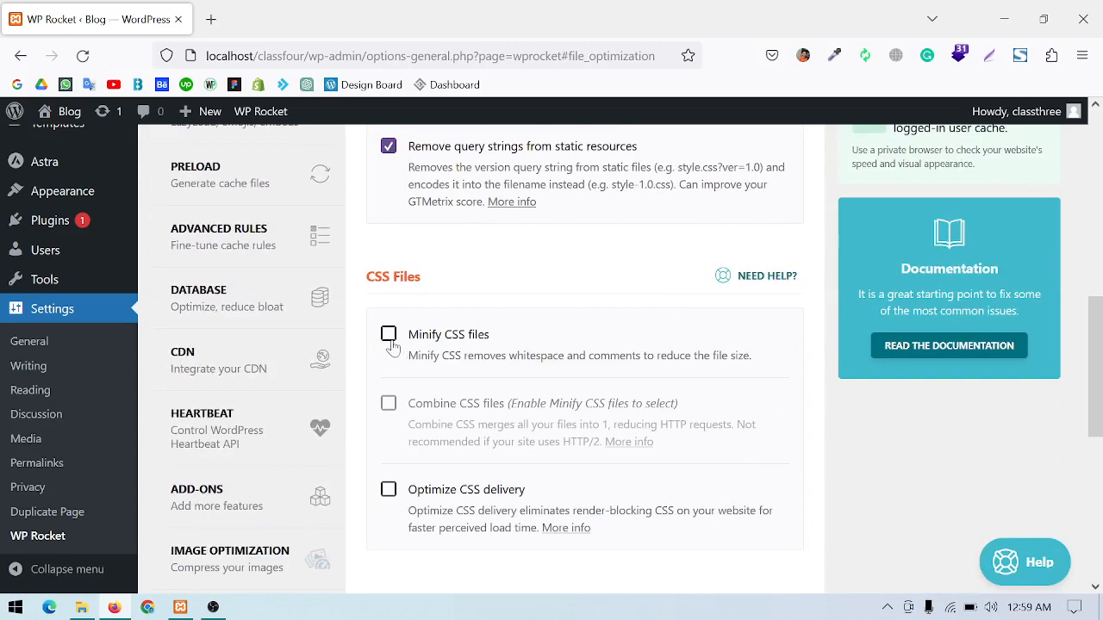
Step: Enable CSS minification, CSS file combining and optimized CSS delivery, accepting the warnings
{"action": "left_click", "coordinate": [389, 337]}
{"action": "scroll", "coordinate": [392, 346], "scroll_direction": "down", "scroll_amount": 1}
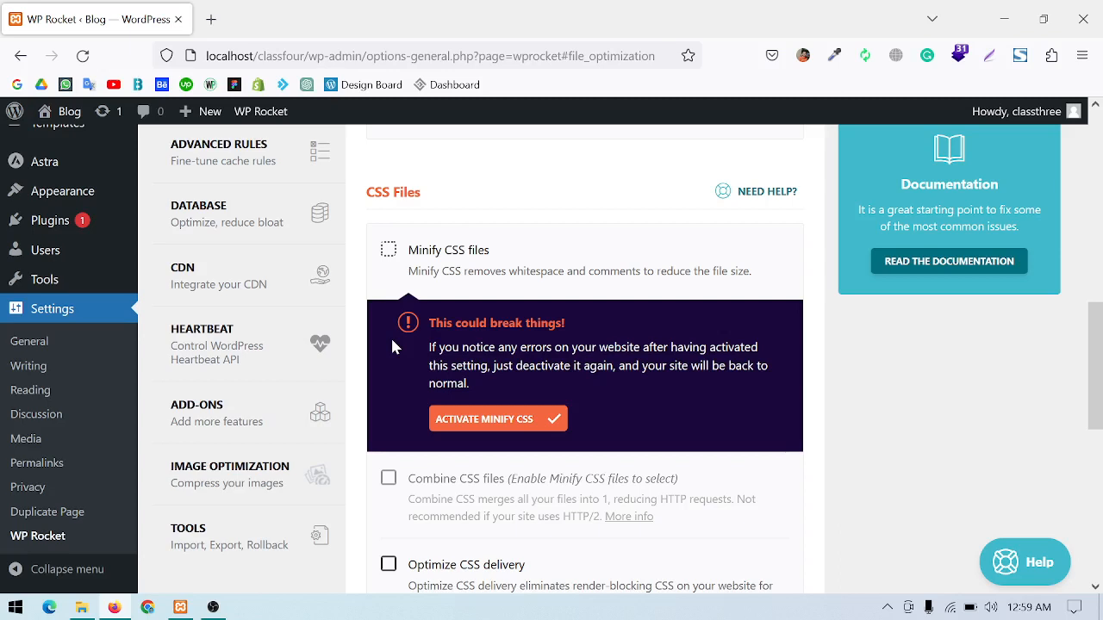
{"action": "left_click", "coordinate": [512, 420]}
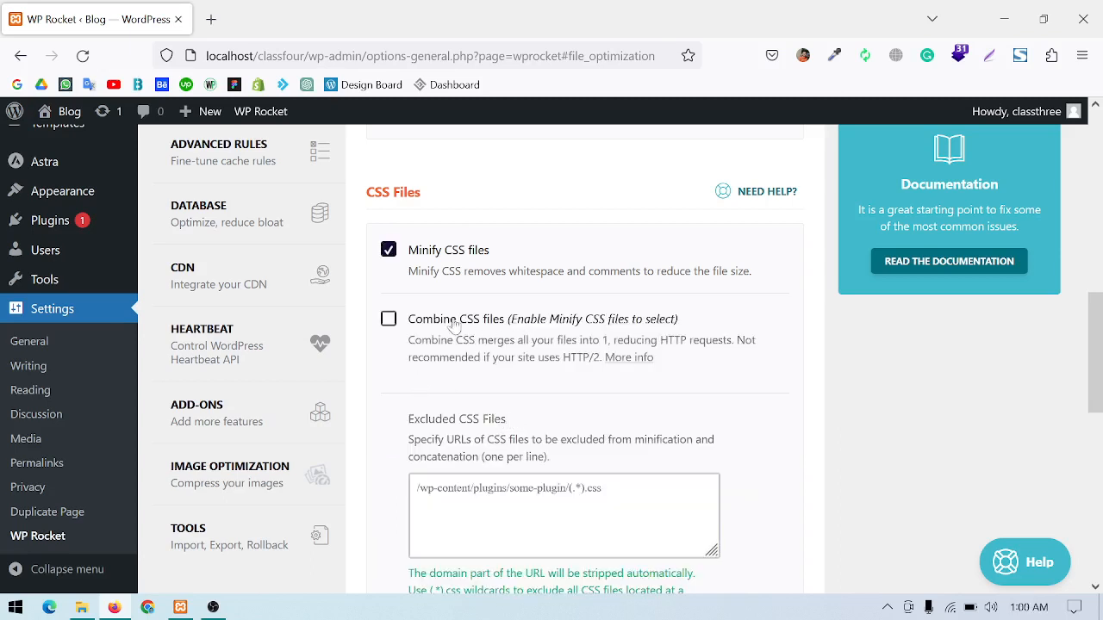
{"action": "left_click", "coordinate": [388, 321]}
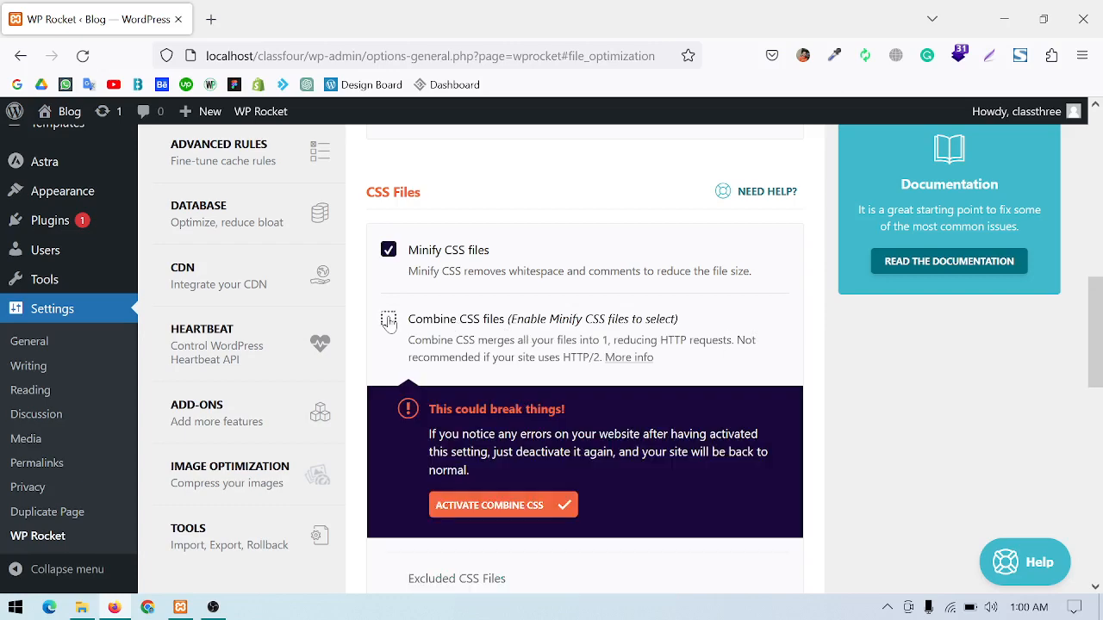
{"action": "left_click", "coordinate": [476, 503]}
{"action": "scroll", "coordinate": [492, 502], "scroll_direction": "down", "scroll_amount": 4}
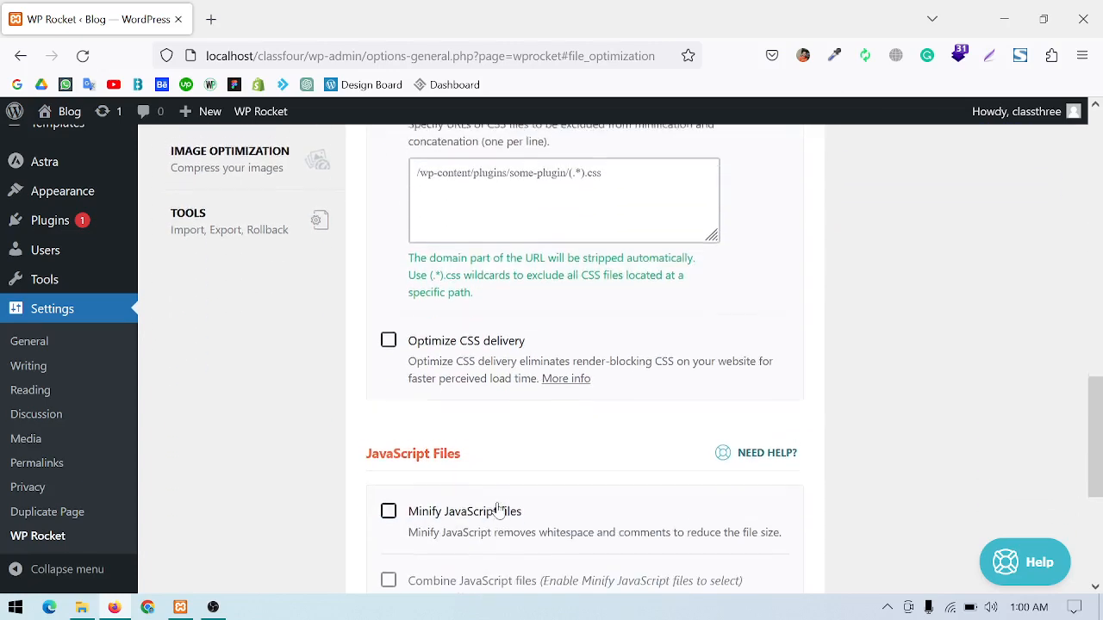
{"action": "left_click", "coordinate": [388, 335]}
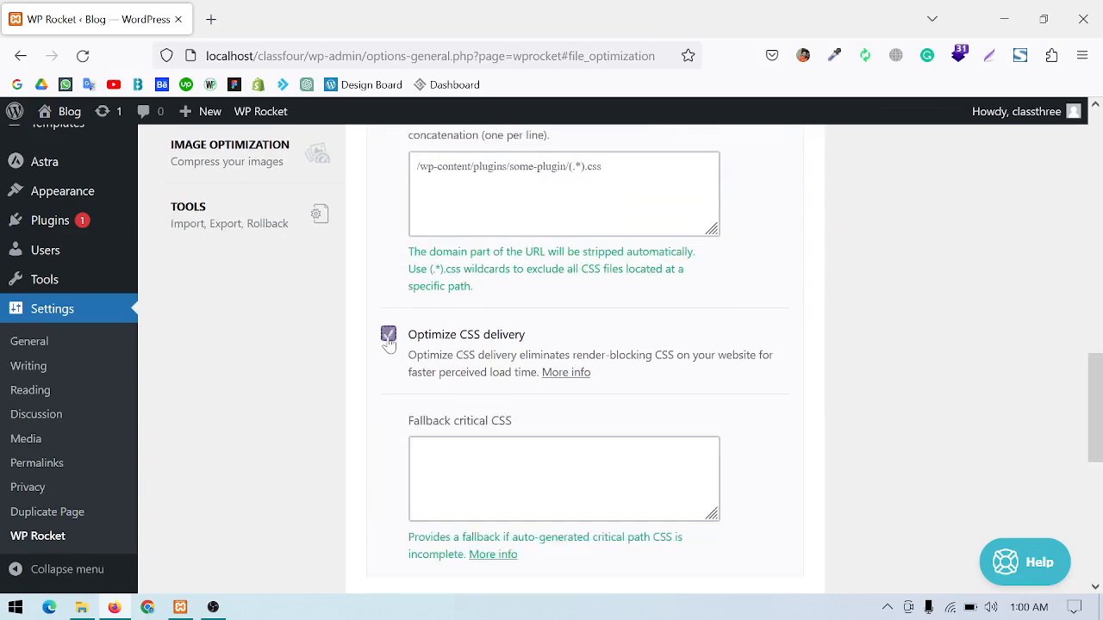
Step: Enable JavaScript minification, JavaScript combining and deferred JavaScript loading, accepting the warnings
{"action": "scroll", "coordinate": [500, 366], "scroll_direction": "down", "scroll_amount": 2}
{"action": "scroll", "coordinate": [500, 367], "scroll_direction": "down", "scroll_amount": 3}
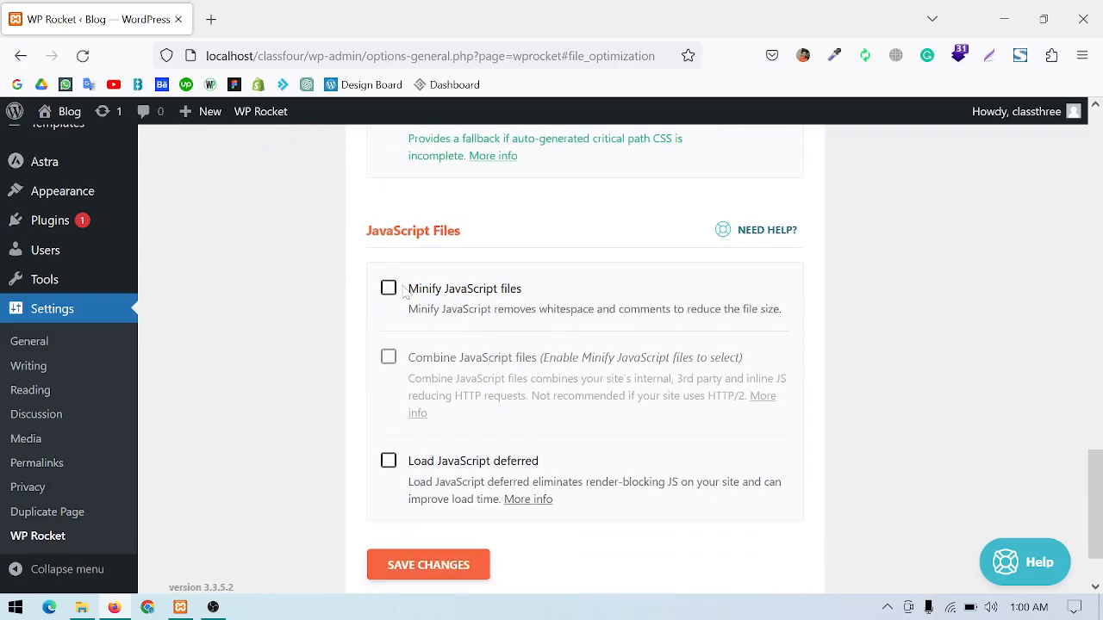
{"action": "left_click", "coordinate": [388, 287]}
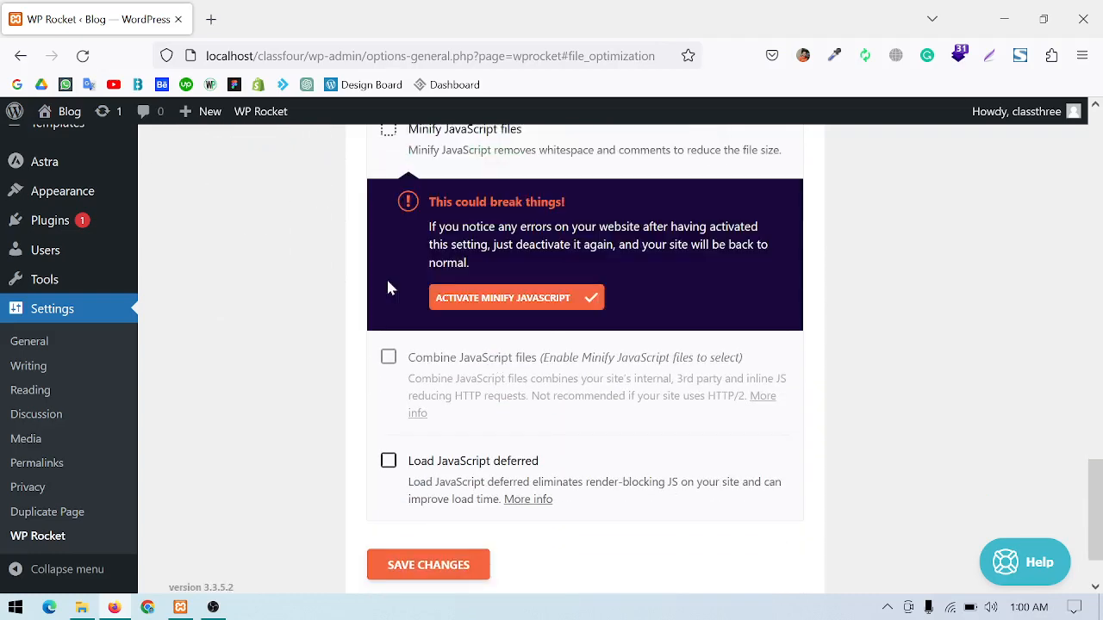
{"action": "left_click", "coordinate": [508, 306]}
{"action": "scroll", "coordinate": [512, 313], "scroll_direction": "up", "scroll_amount": 3}
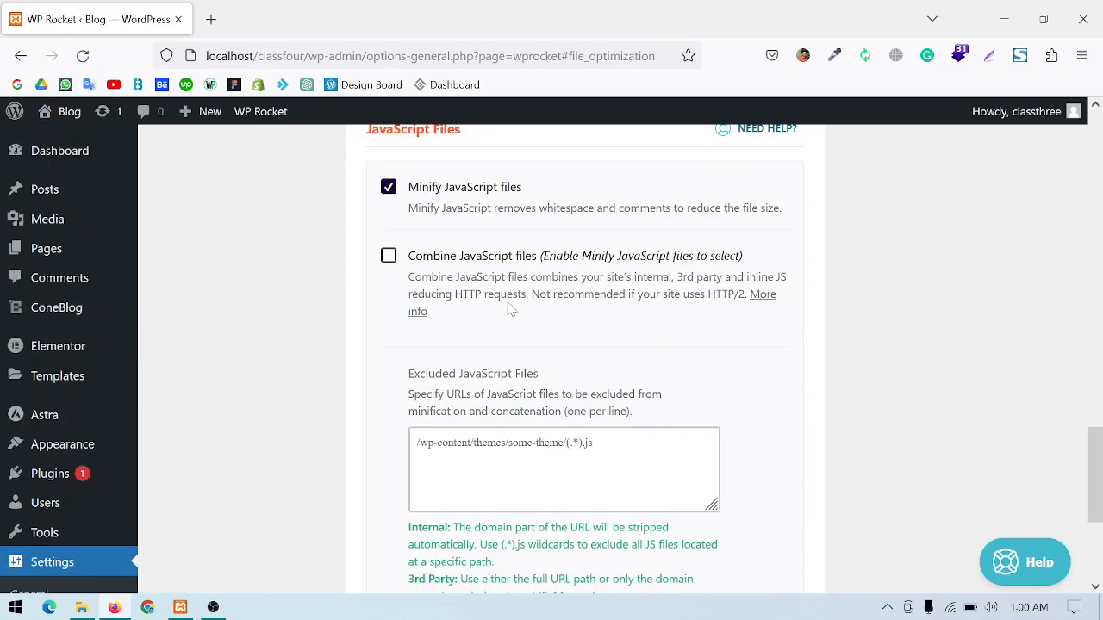
{"action": "left_click", "coordinate": [388, 259]}
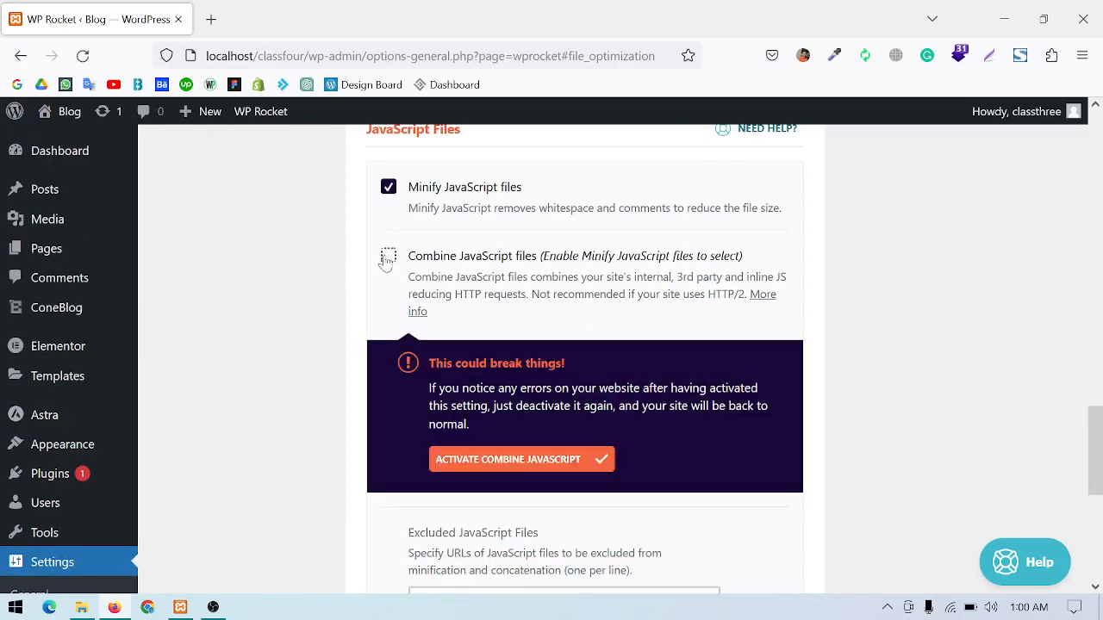
{"action": "left_click", "coordinate": [572, 461]}
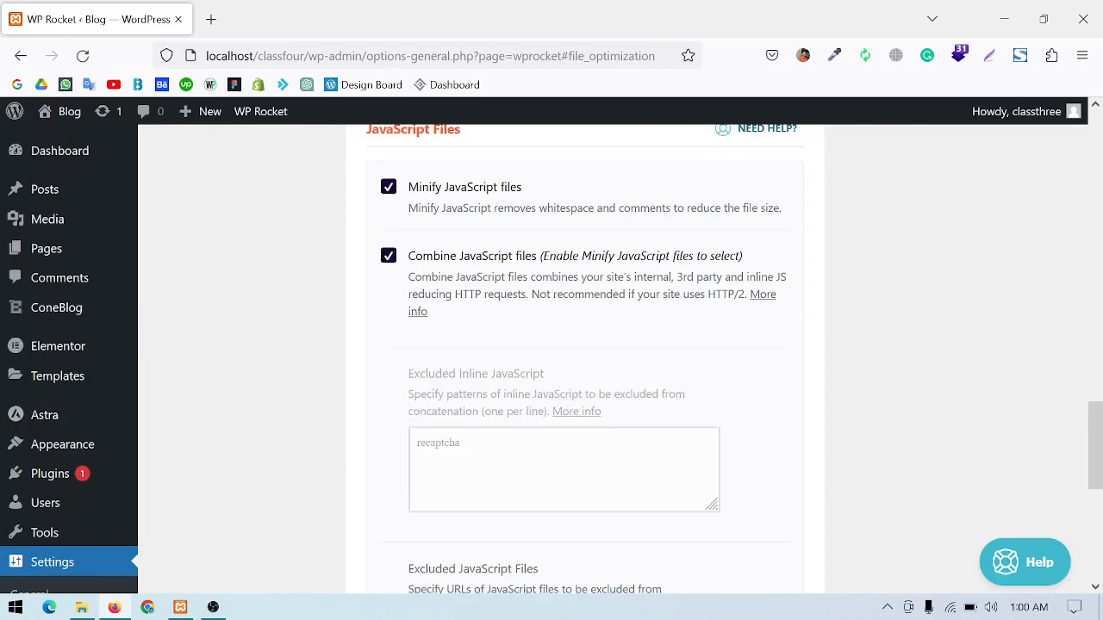
{"action": "scroll", "coordinate": [571, 461], "scroll_direction": "down", "scroll_amount": 3}
{"action": "scroll", "coordinate": [459, 461], "scroll_direction": "down", "scroll_amount": 3}
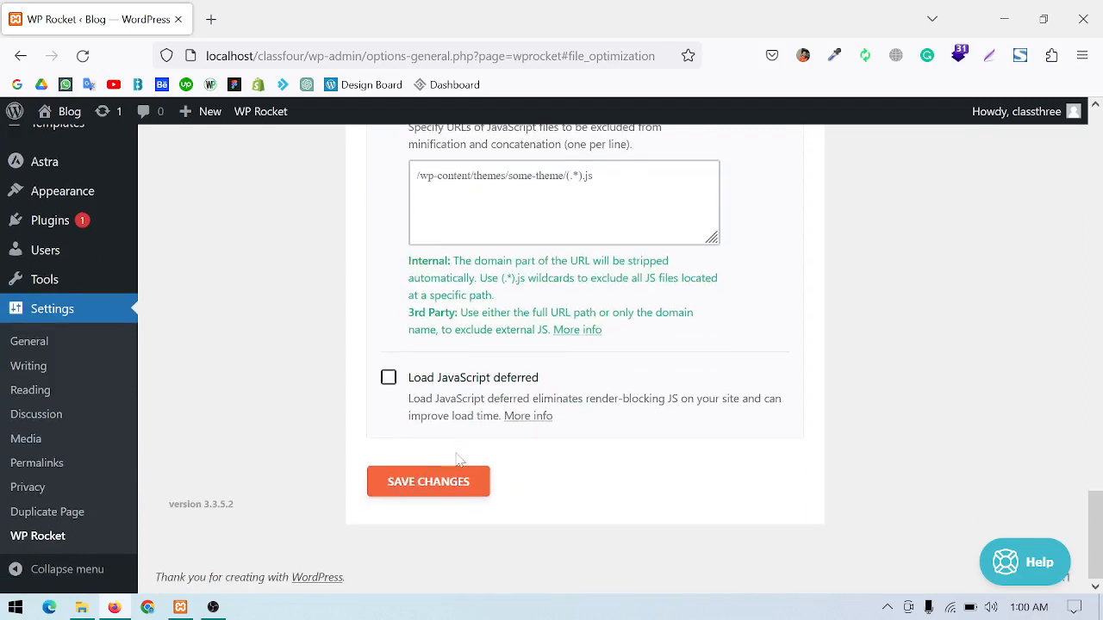
{"action": "left_click", "coordinate": [389, 377]}
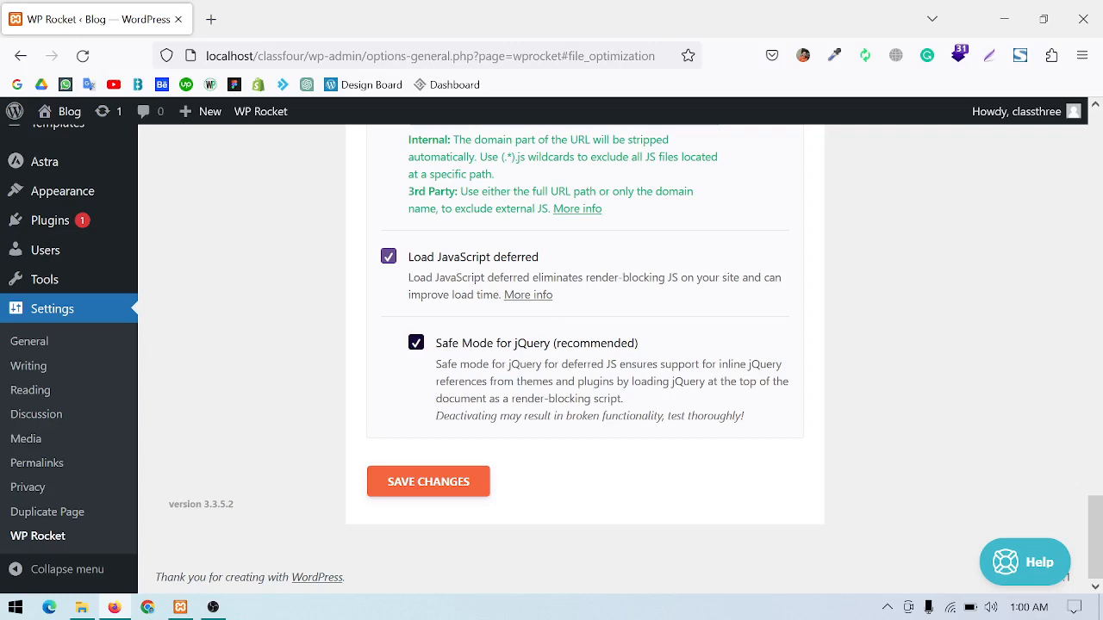
Step: Save the File Optimization settings and move on to the Media settings
{"action": "left_click", "coordinate": [429, 480]}
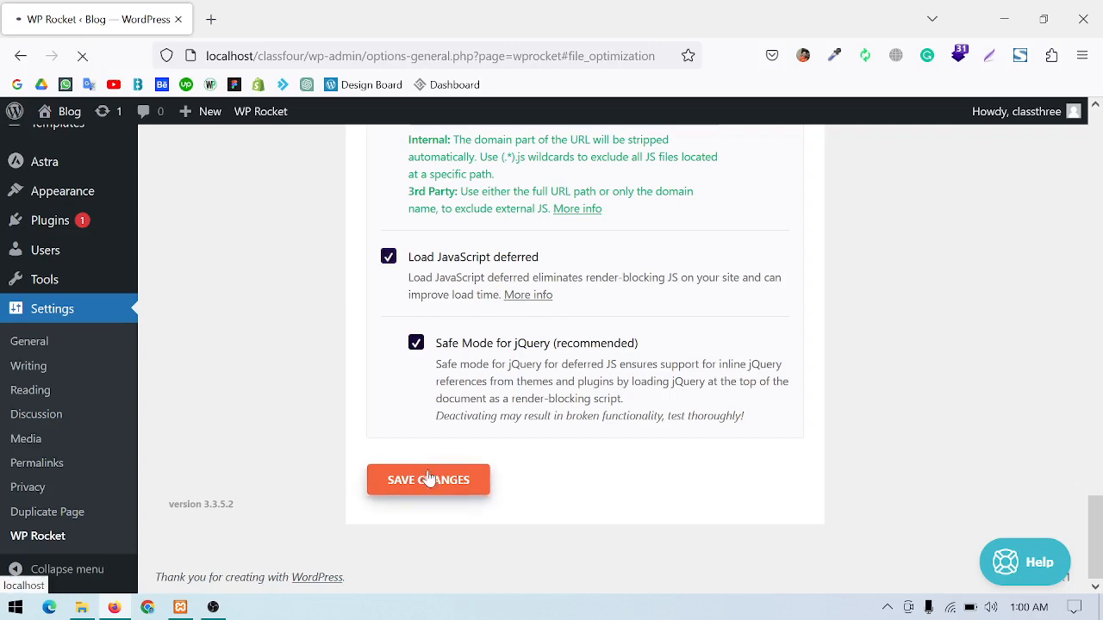
{"action": "scroll", "coordinate": [635, 340], "scroll_direction": "up", "scroll_amount": 15}
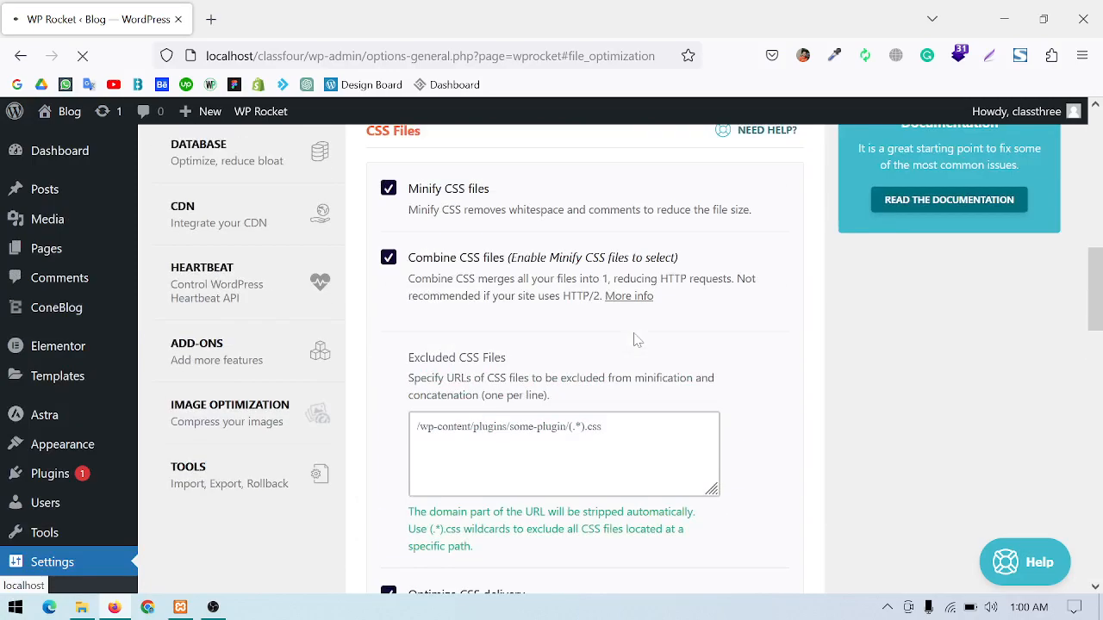
{"action": "scroll", "coordinate": [636, 341], "scroll_direction": "up", "scroll_amount": 5}
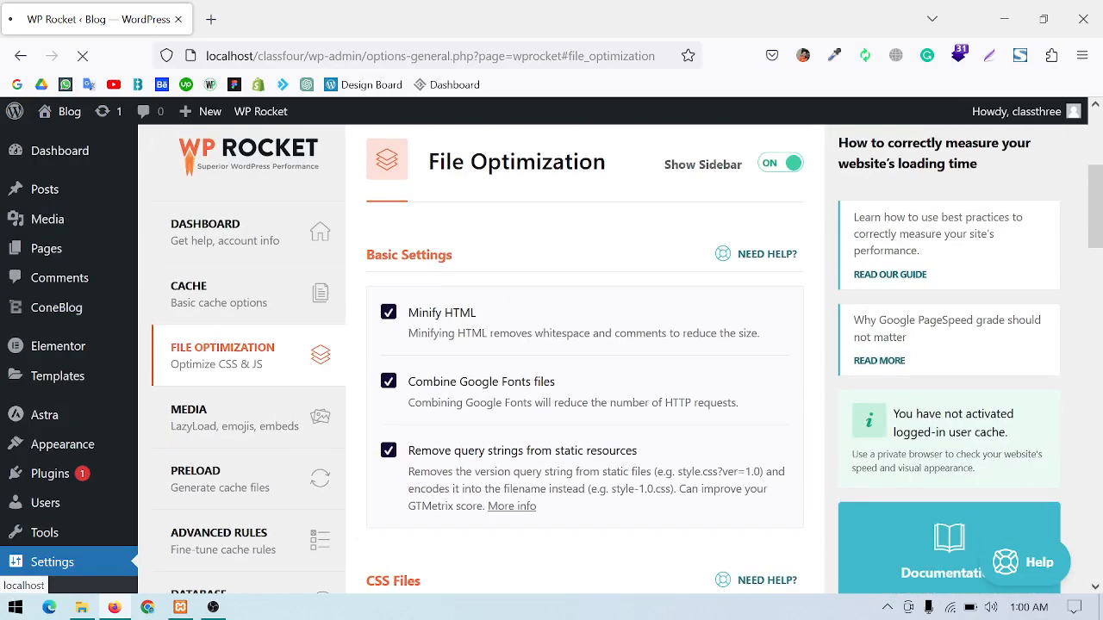
{"action": "scroll", "coordinate": [638, 337], "scroll_direction": "down", "scroll_amount": 8}
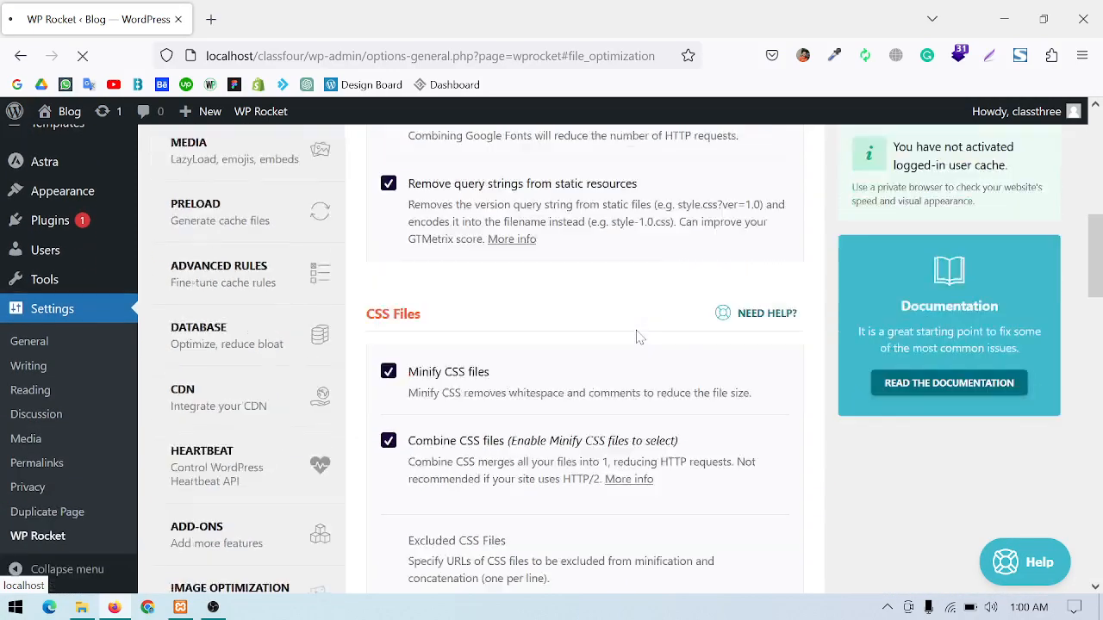
{"action": "scroll", "coordinate": [637, 333], "scroll_direction": "up", "scroll_amount": 8}
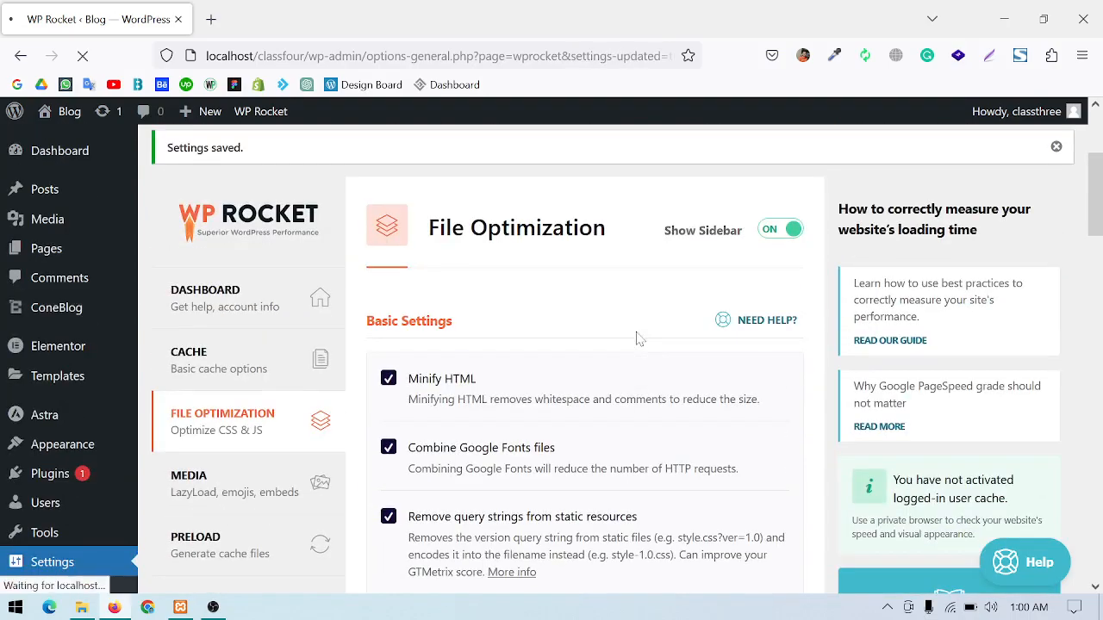
{"action": "scroll", "coordinate": [637, 337], "scroll_direction": "down", "scroll_amount": 5}
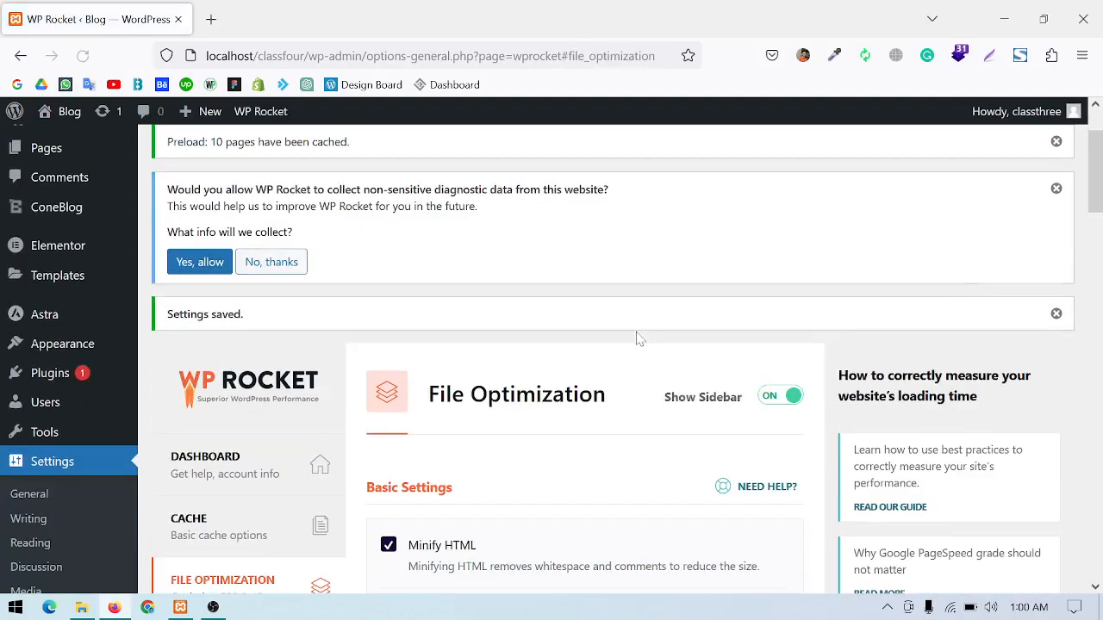
{"action": "scroll", "coordinate": [639, 340], "scroll_direction": "up", "scroll_amount": 3}
{"action": "scroll", "coordinate": [639, 340], "scroll_direction": "down", "scroll_amount": 3}
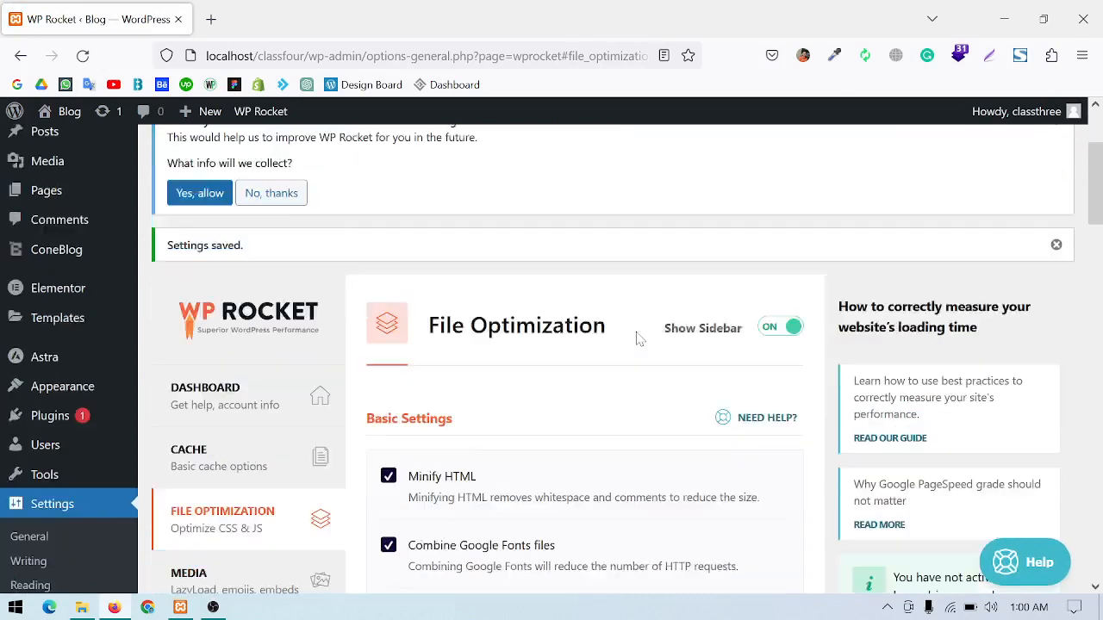
{"action": "scroll", "coordinate": [639, 339], "scroll_direction": "down", "scroll_amount": 1}
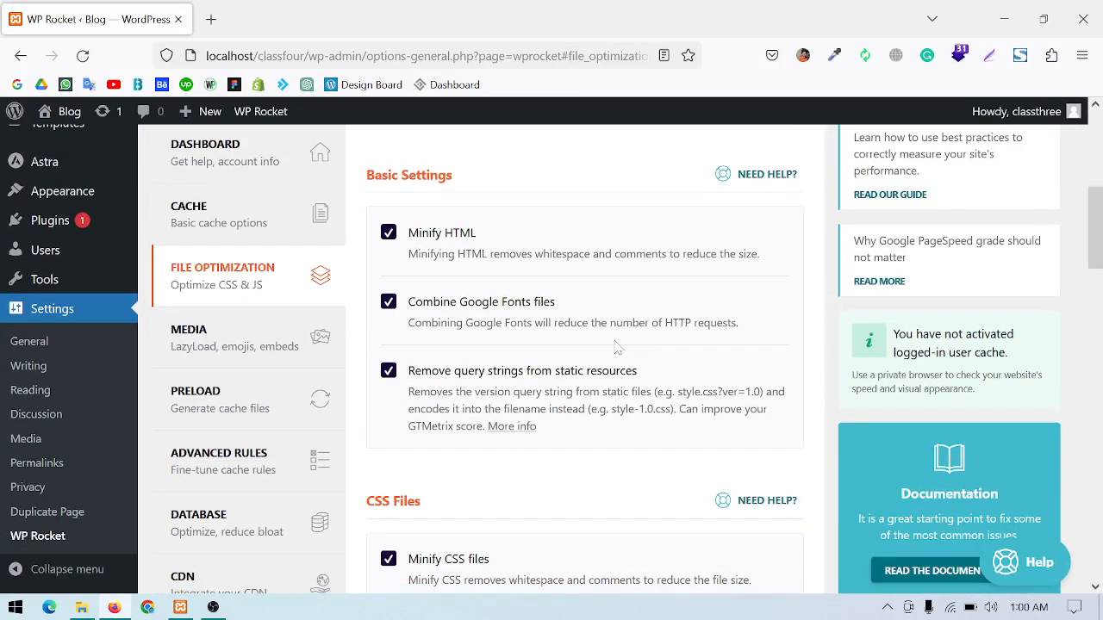
{"action": "left_click", "coordinate": [249, 360]}
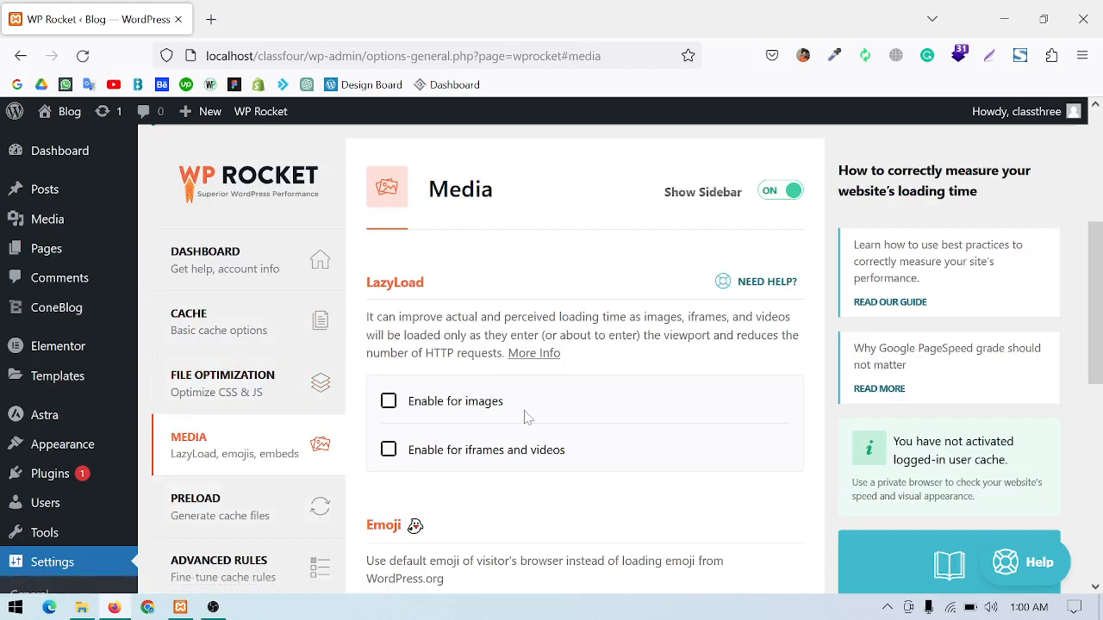
Step: Turn on LazyLoad for images and iframes/videos plus YouTube preview images, then save Media
{"action": "scroll", "coordinate": [527, 417], "scroll_direction": "down", "scroll_amount": 2}
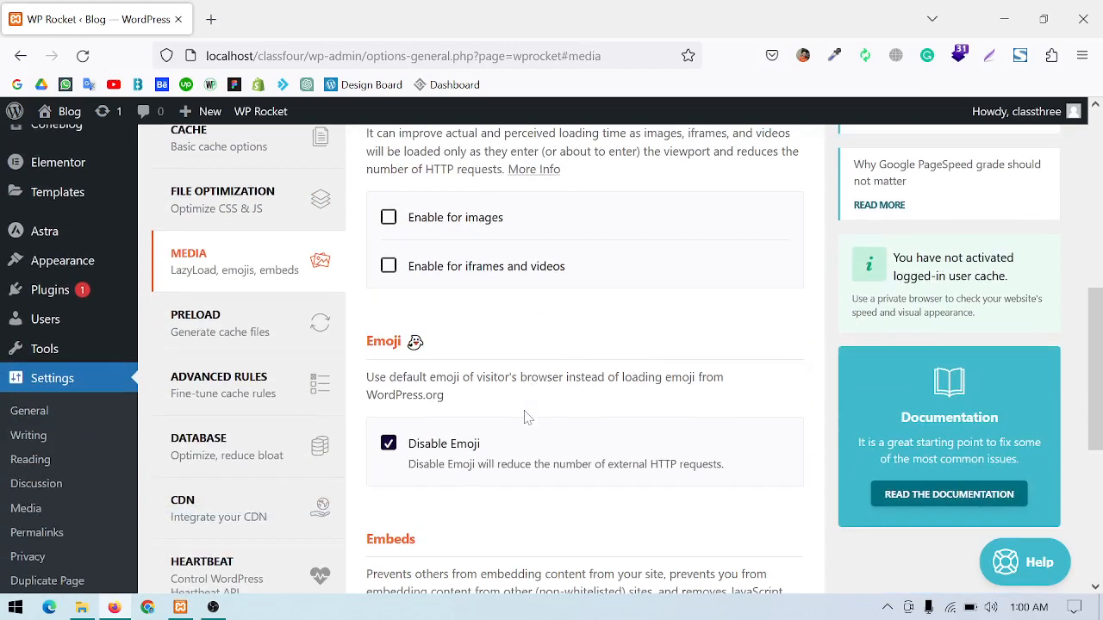
{"action": "left_click", "coordinate": [391, 220]}
{"action": "left_click", "coordinate": [389, 267]}
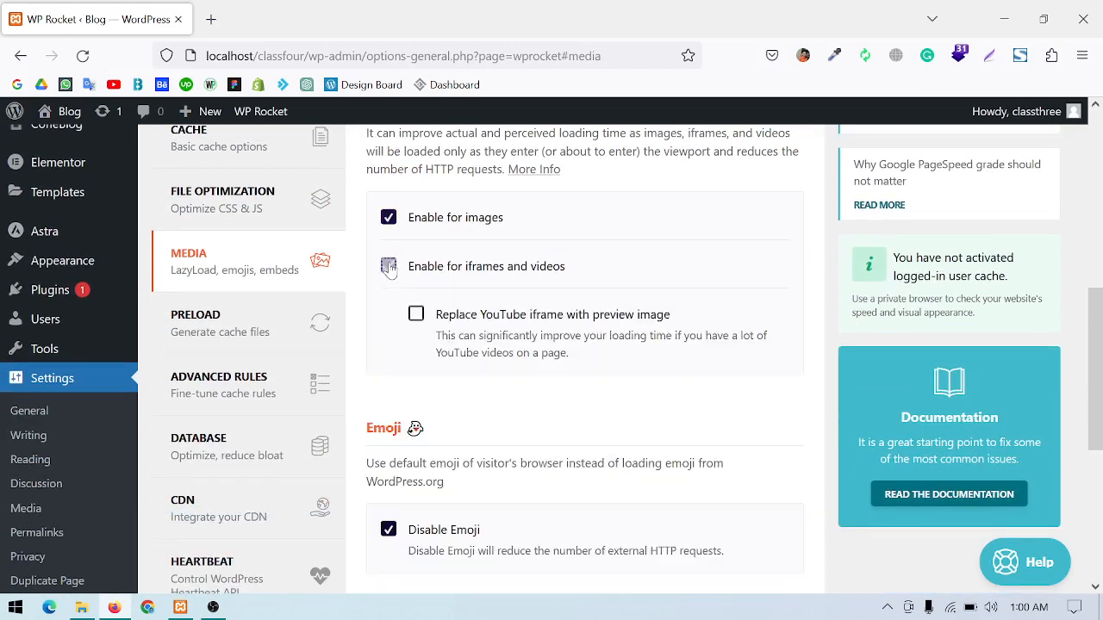
{"action": "left_click", "coordinate": [416, 315]}
{"action": "scroll", "coordinate": [633, 336], "scroll_direction": "up", "scroll_amount": 1}
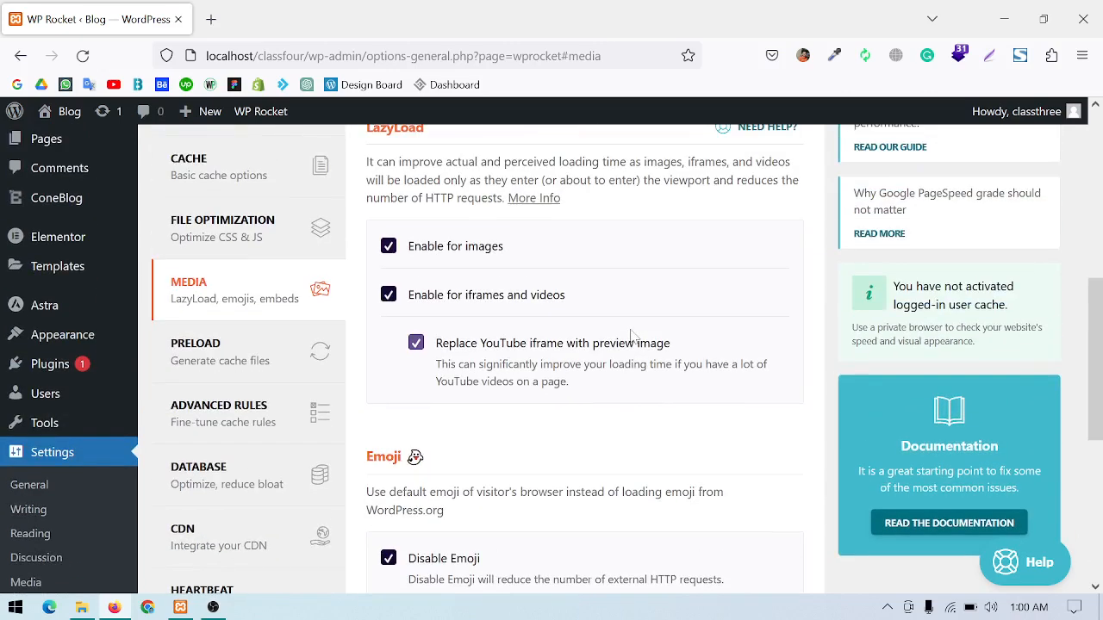
{"action": "scroll", "coordinate": [634, 337], "scroll_direction": "up", "scroll_amount": 3}
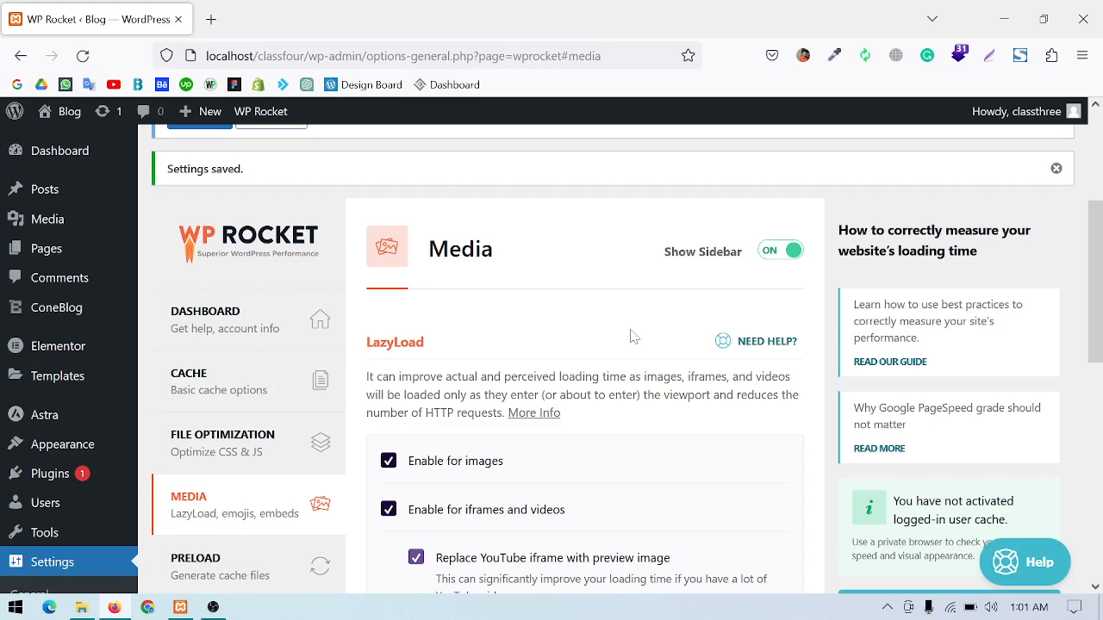
{"action": "scroll", "coordinate": [634, 336], "scroll_direction": "down", "scroll_amount": 3}
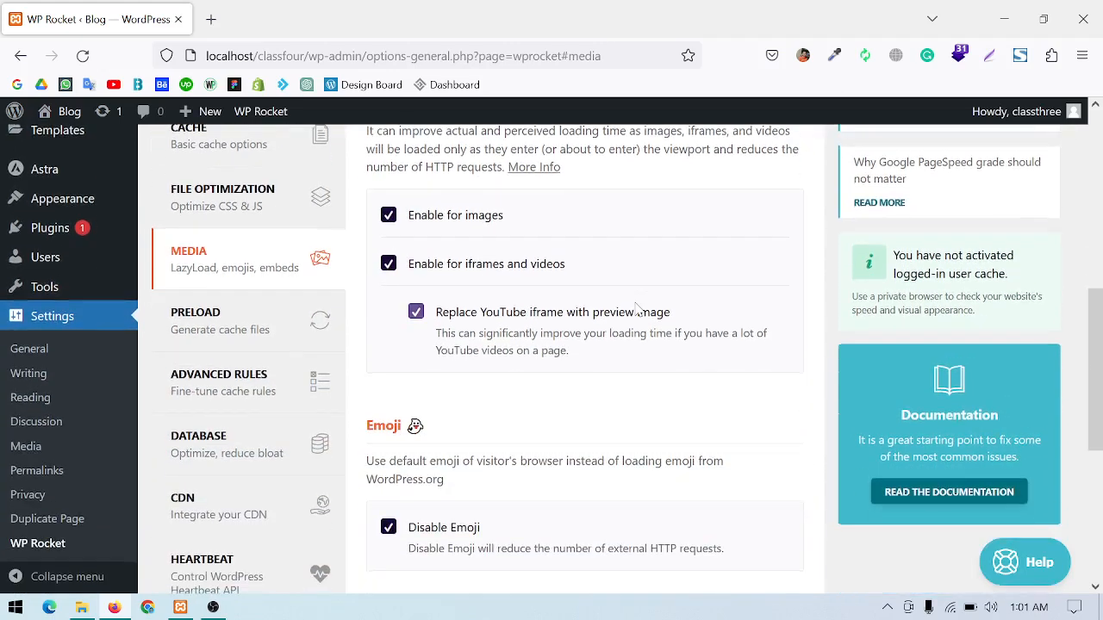
{"action": "scroll", "coordinate": [638, 309], "scroll_direction": "up", "scroll_amount": 2}
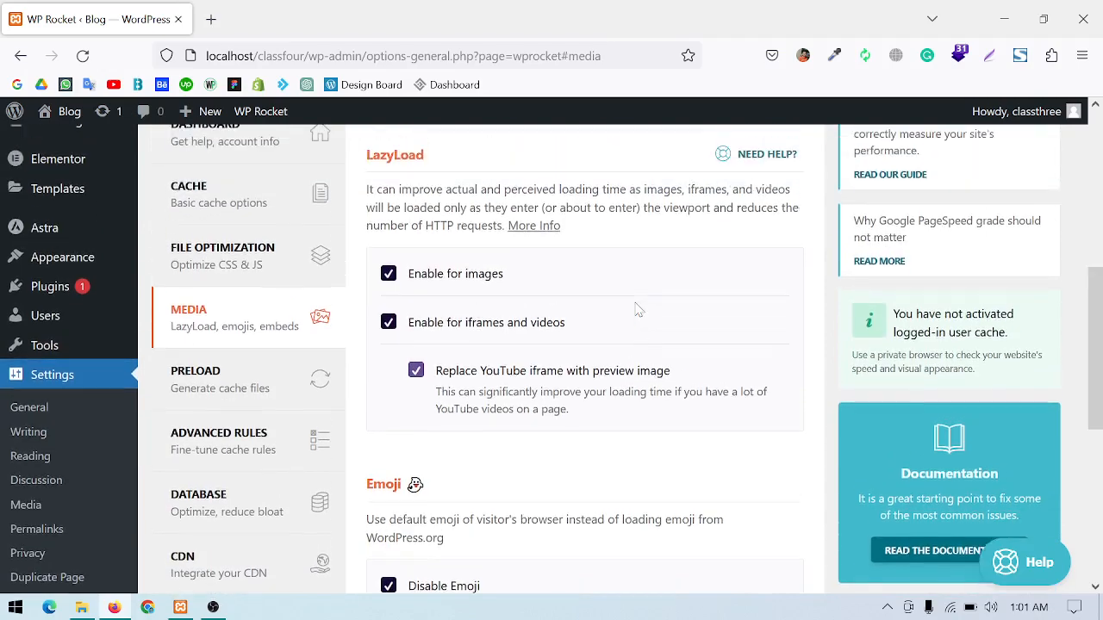
{"action": "scroll", "coordinate": [638, 309], "scroll_direction": "down", "scroll_amount": 1}
{"action": "scroll", "coordinate": [638, 309], "scroll_direction": "down", "scroll_amount": 6}
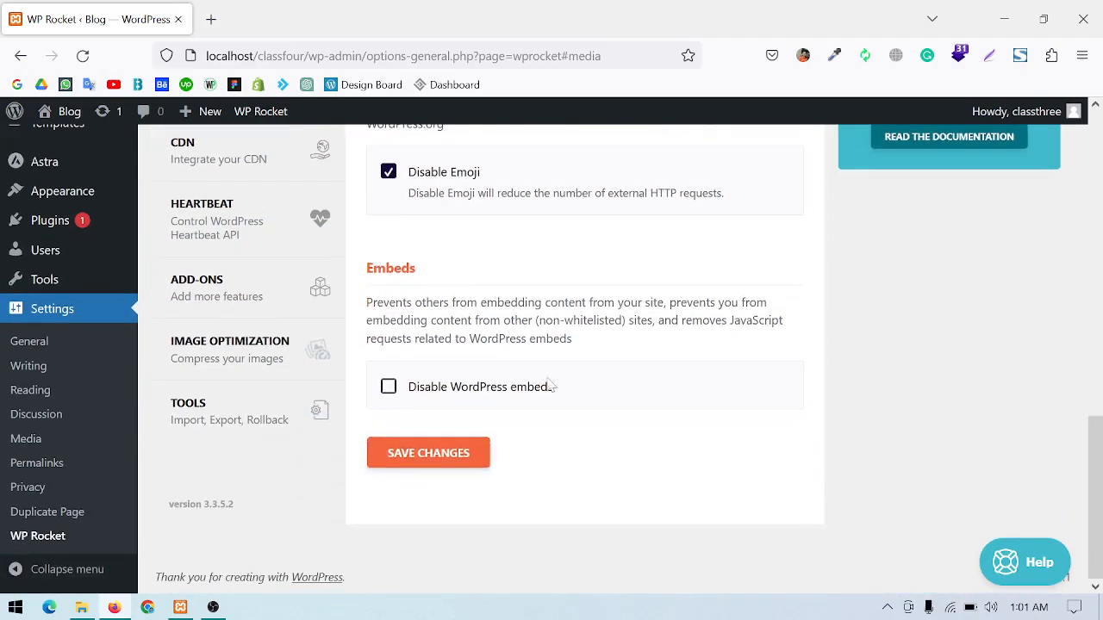
{"action": "left_click", "coordinate": [448, 458]}
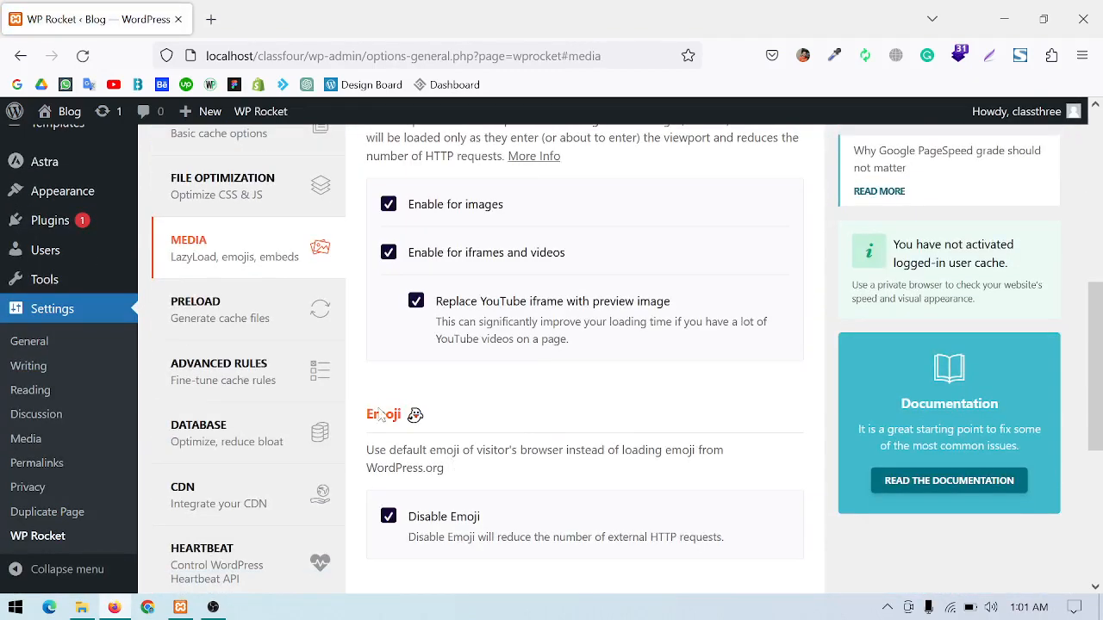
Step: Look over the Preload settings, then move to WP Rocket's Database cleanup settings
{"action": "left_click", "coordinate": [267, 338]}
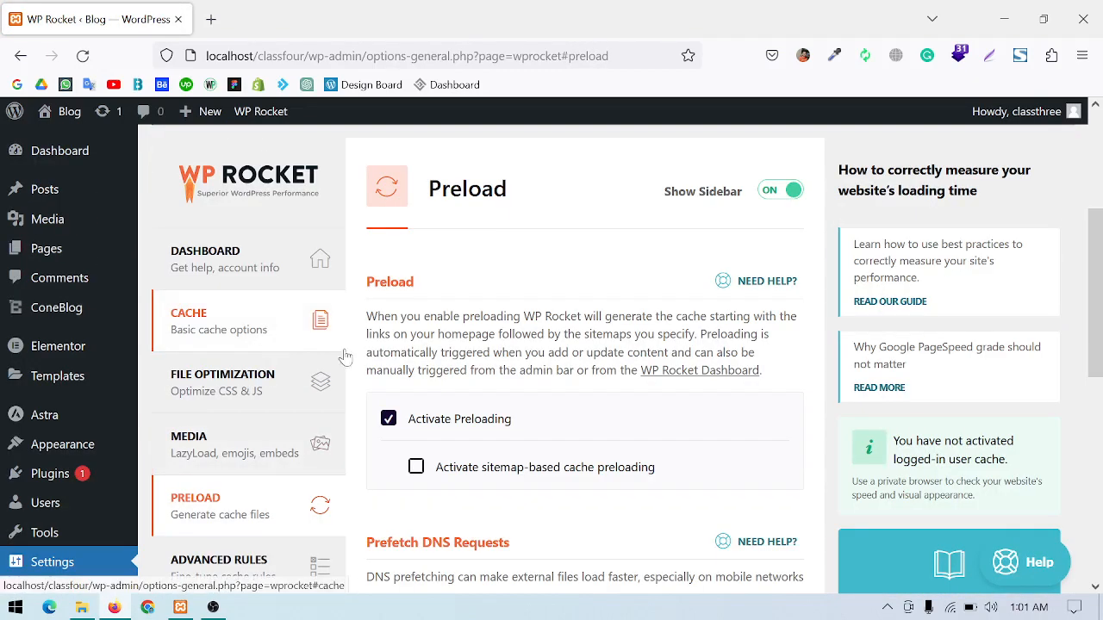
{"action": "scroll", "coordinate": [586, 448], "scroll_direction": "down", "scroll_amount": 2}
{"action": "scroll", "coordinate": [586, 446], "scroll_direction": "down", "scroll_amount": 3}
{"action": "scroll", "coordinate": [586, 446], "scroll_direction": "up", "scroll_amount": 3}
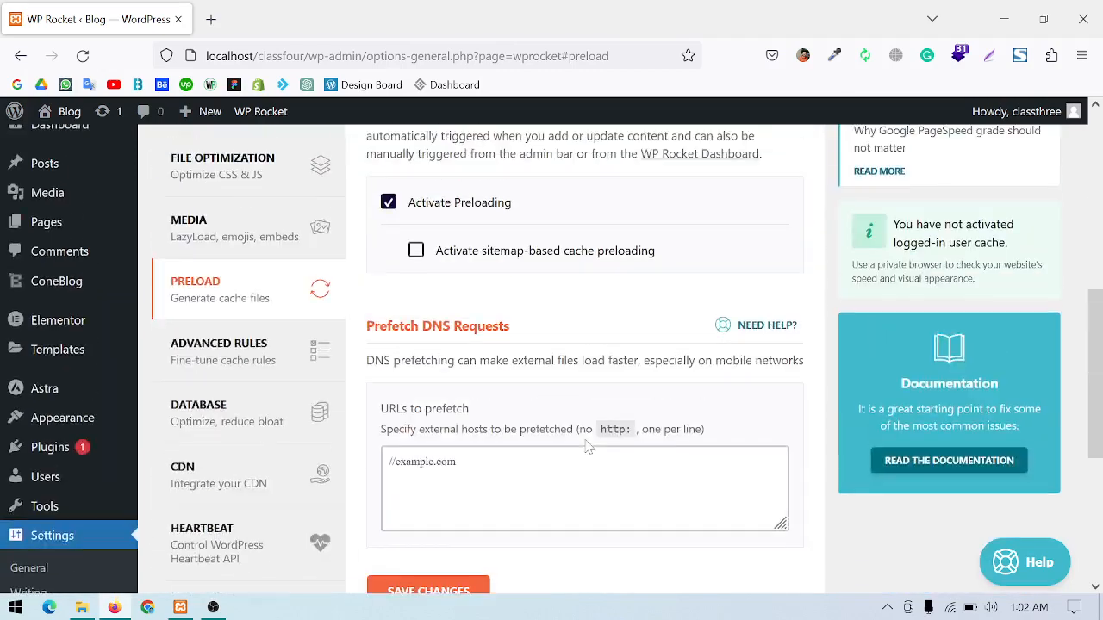
{"action": "scroll", "coordinate": [585, 445], "scroll_direction": "down", "scroll_amount": 1}
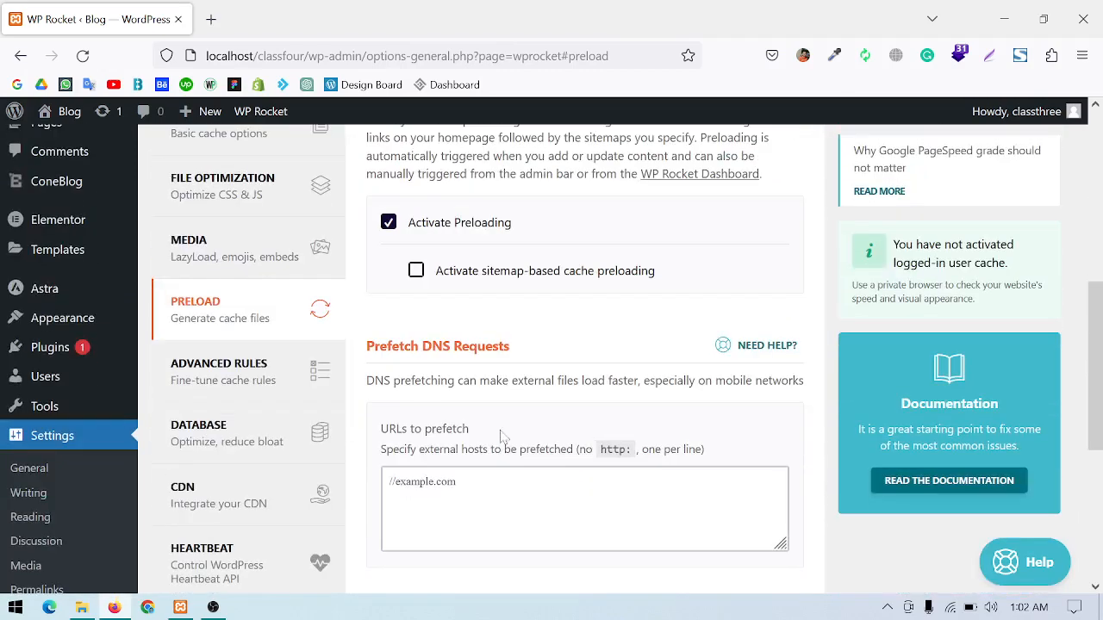
{"action": "left_click", "coordinate": [242, 437]}
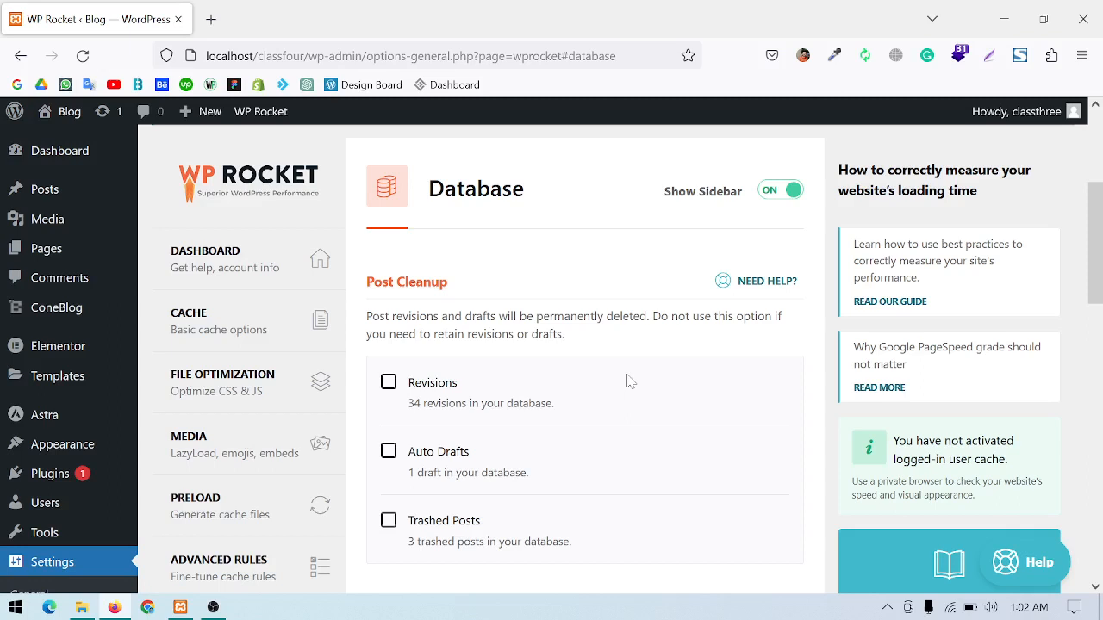
{"action": "scroll", "coordinate": [629, 382], "scroll_direction": "down", "scroll_amount": 2}
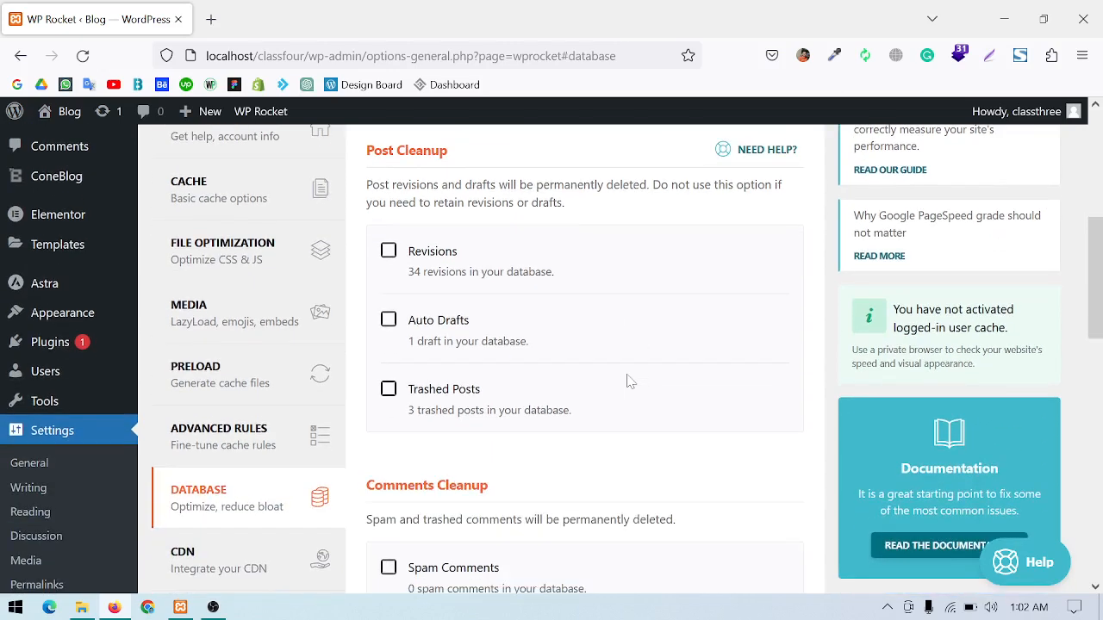
{"action": "scroll", "coordinate": [629, 382], "scroll_direction": "up", "scroll_amount": 1}
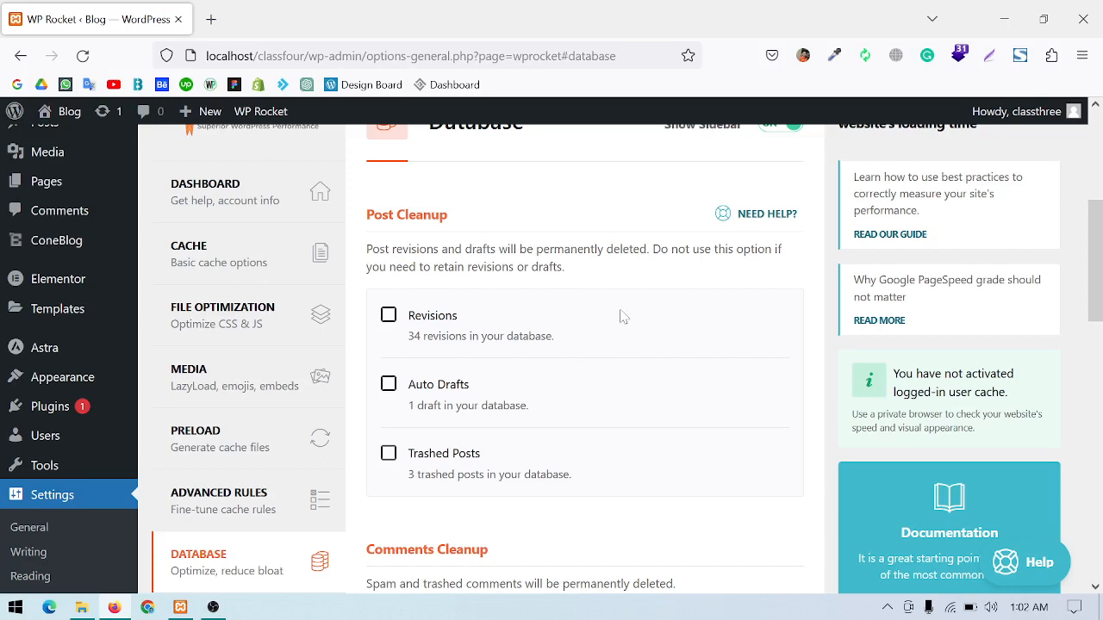
Step: Select revisions, auto drafts, trashed posts, trashed comments and all transients, then run Optimize
{"action": "left_click", "coordinate": [390, 317]}
{"action": "left_click", "coordinate": [389, 393]}
{"action": "left_click", "coordinate": [438, 455]}
{"action": "scroll", "coordinate": [552, 433], "scroll_direction": "down", "scroll_amount": 3}
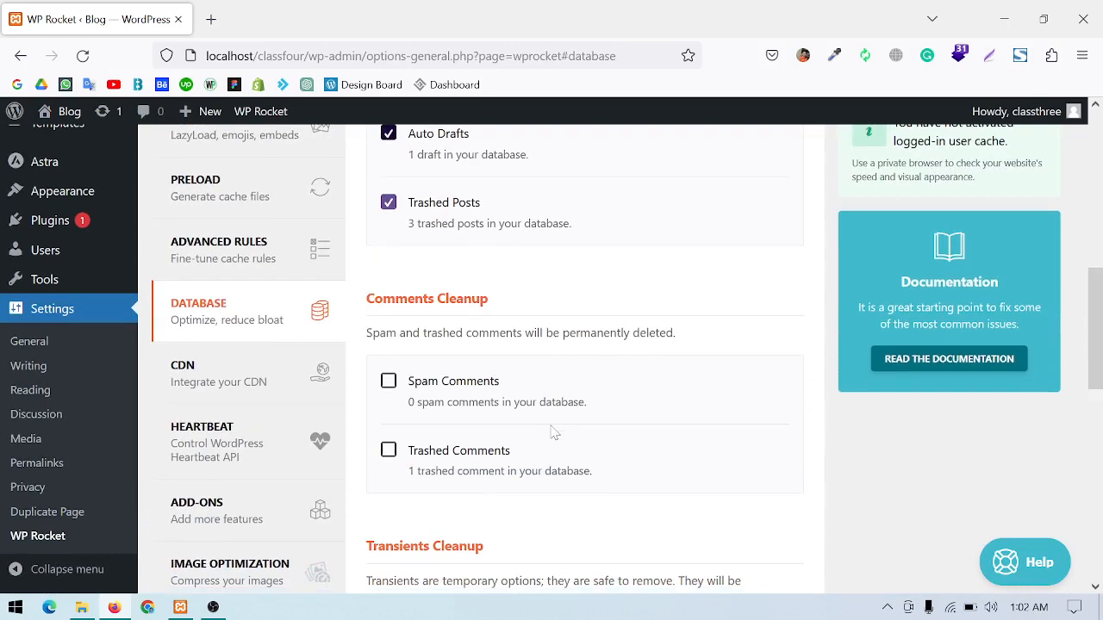
{"action": "scroll", "coordinate": [554, 435], "scroll_direction": "down", "scroll_amount": 2}
{"action": "left_click", "coordinate": [389, 297]}
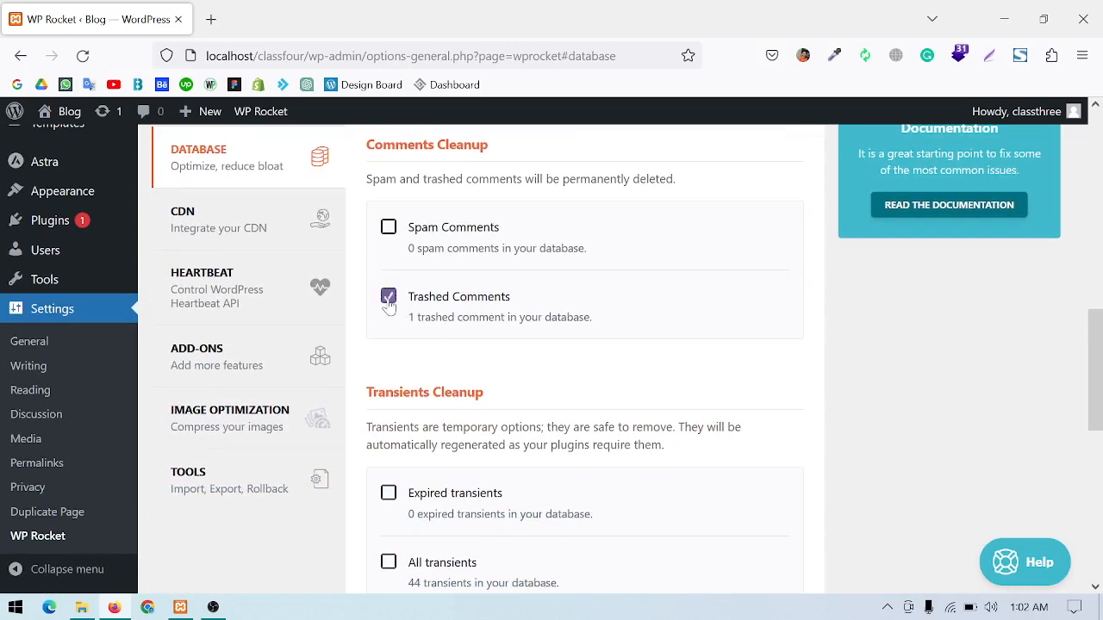
{"action": "scroll", "coordinate": [583, 405], "scroll_direction": "down", "scroll_amount": 3}
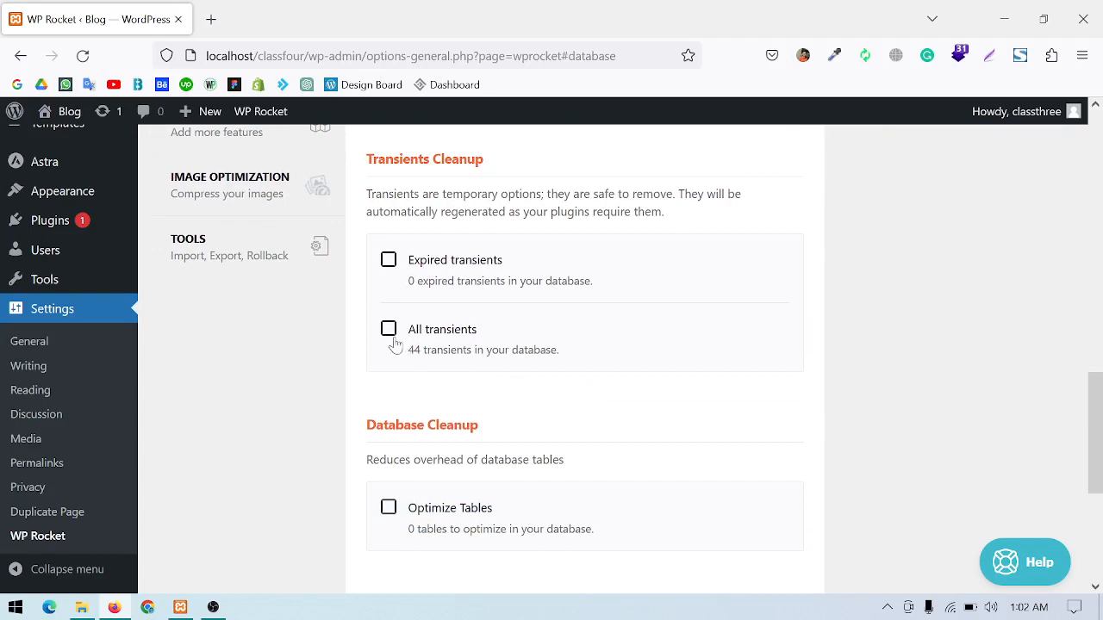
{"action": "left_click", "coordinate": [395, 345]}
{"action": "scroll", "coordinate": [394, 345], "scroll_direction": "down", "scroll_amount": 4}
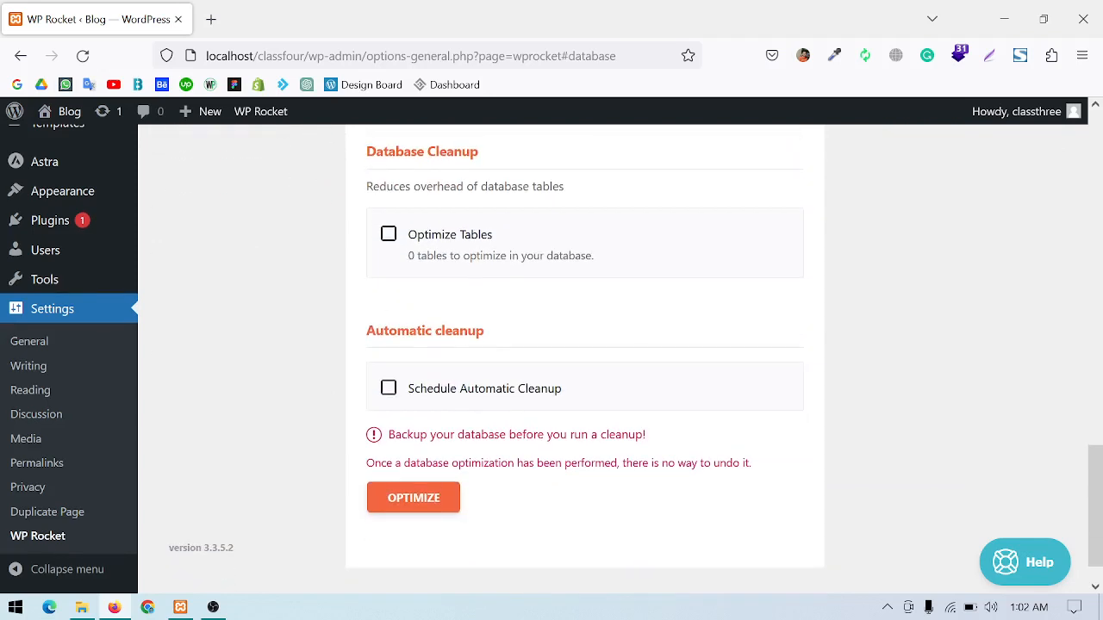
{"action": "scroll", "coordinate": [451, 362], "scroll_direction": "down", "scroll_amount": 1}
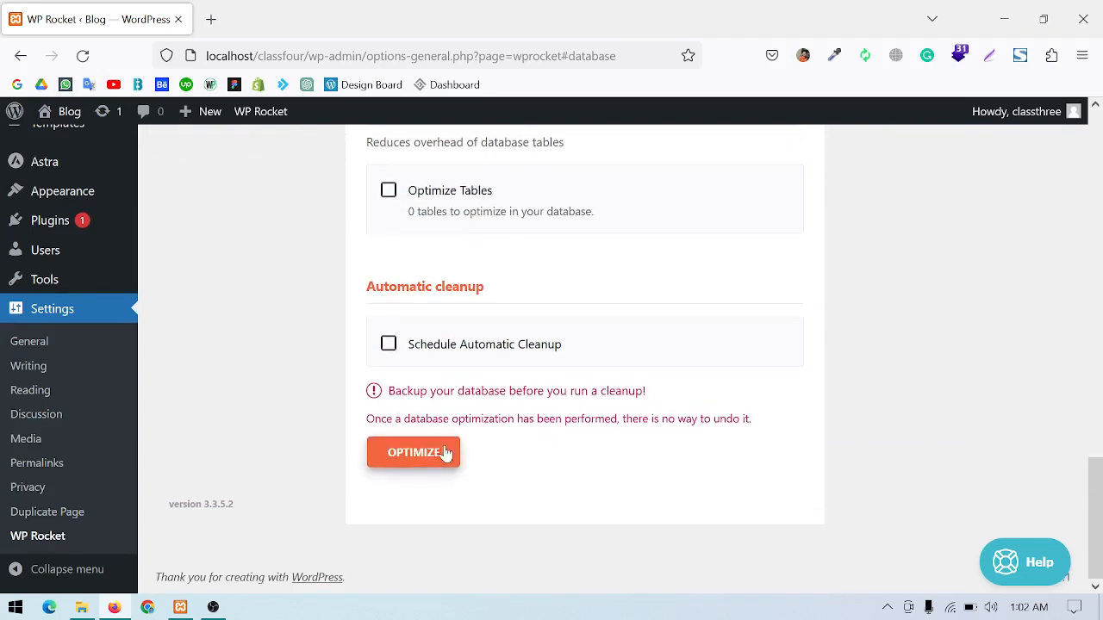
{"action": "left_click", "coordinate": [445, 455]}
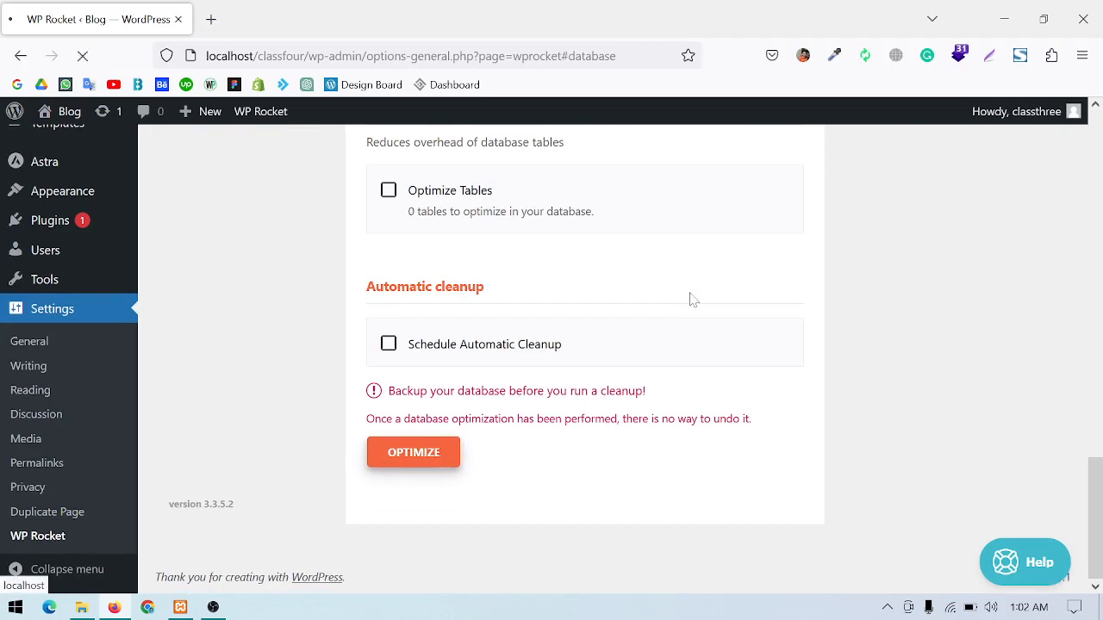
{"action": "scroll", "coordinate": [689, 301], "scroll_direction": "up", "scroll_amount": 10}
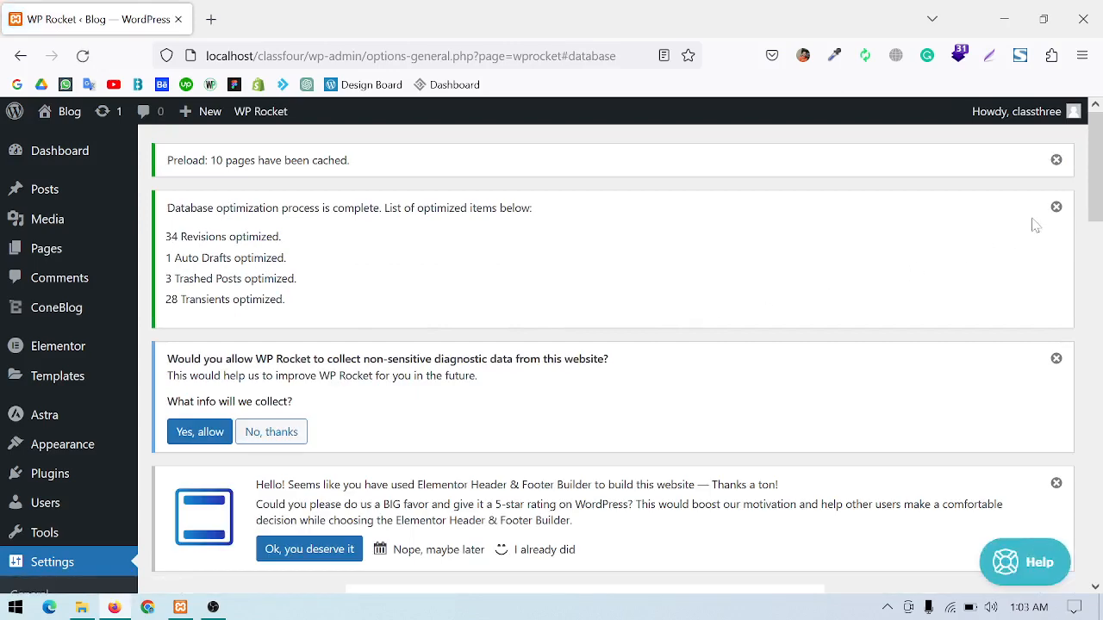
Step: Dismiss the database results, diagnostic data, Preload cached and Elementor rating notices
{"action": "left_click", "coordinate": [1056, 207]}
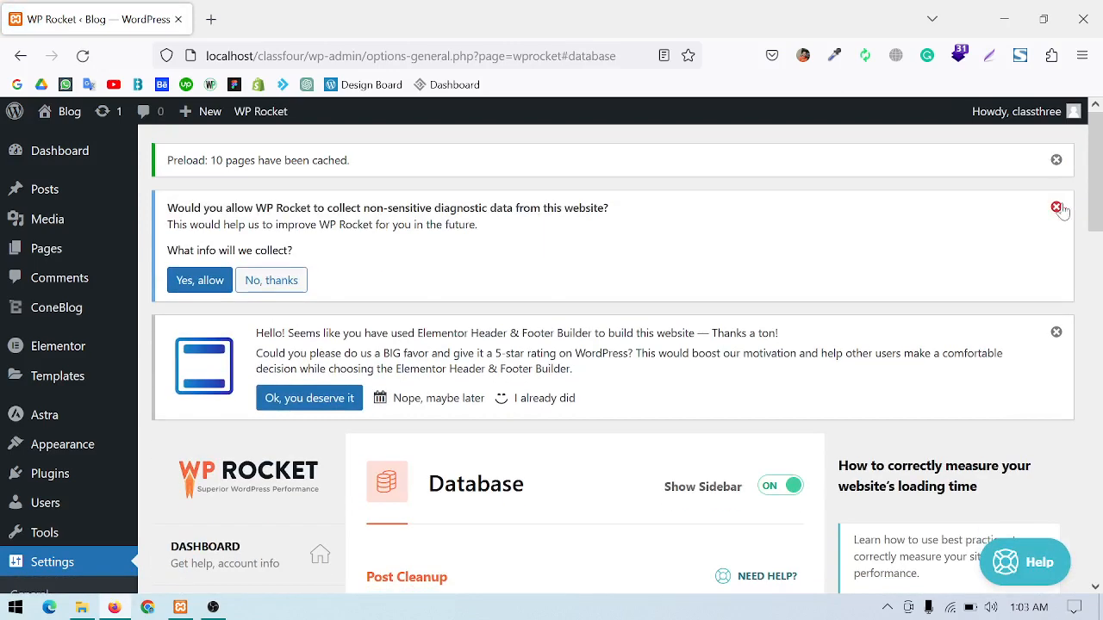
{"action": "left_click", "coordinate": [1057, 208]}
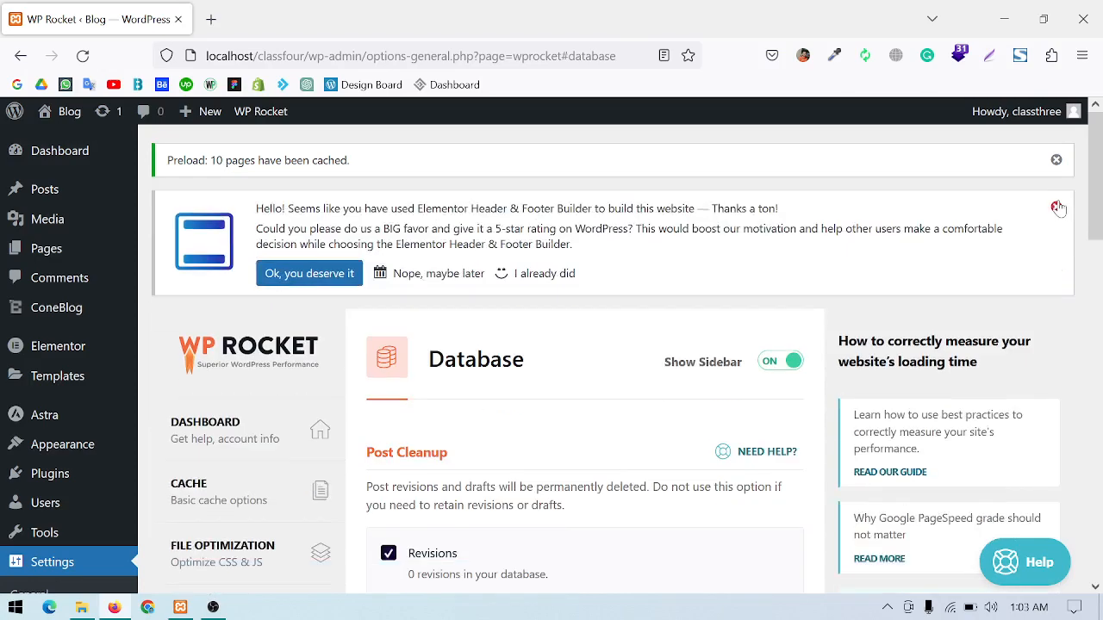
{"action": "left_click", "coordinate": [1057, 160]}
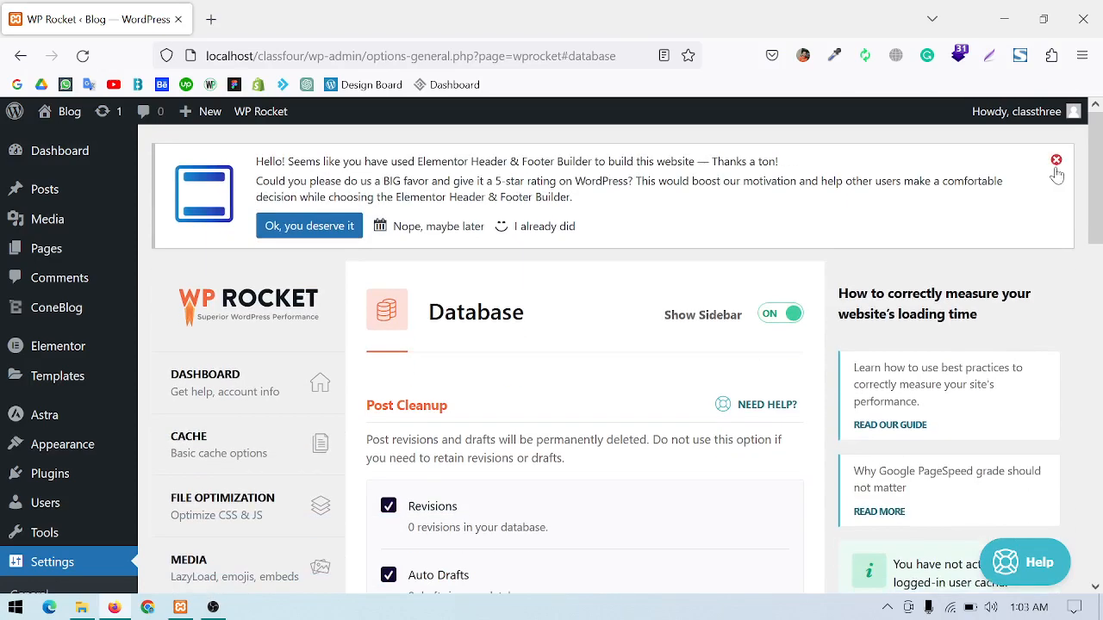
{"action": "left_click", "coordinate": [1057, 163]}
{"action": "scroll", "coordinate": [259, 413], "scroll_direction": "down", "scroll_amount": 1}
{"action": "scroll", "coordinate": [263, 448], "scroll_direction": "down", "scroll_amount": 4}
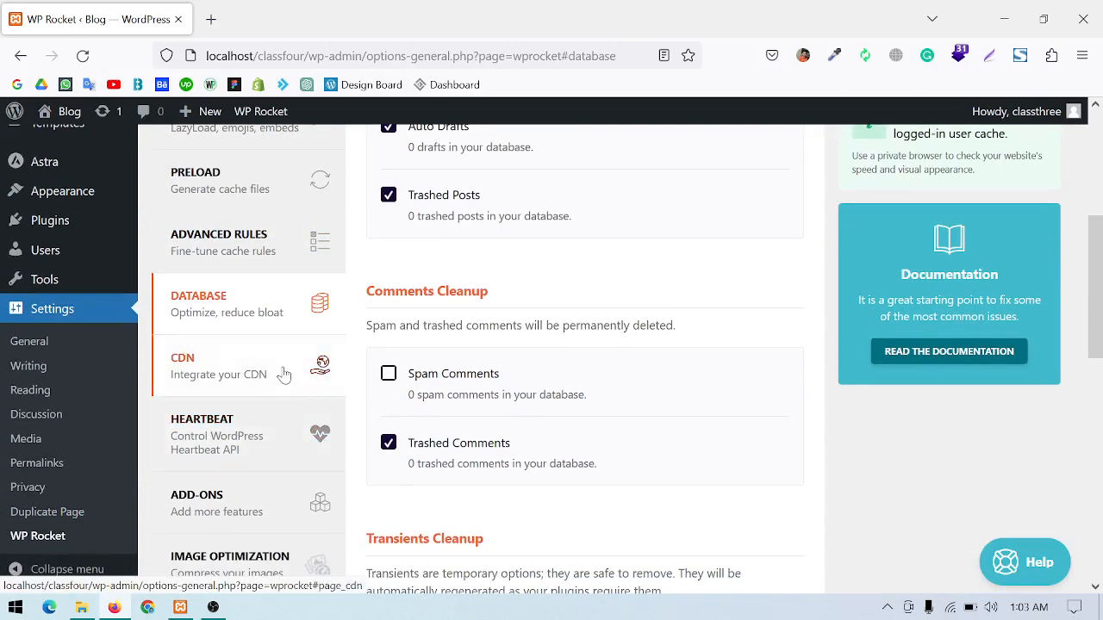
Step: Open WP Rocket's CDN settings and review the CNAME and exclude-files options
{"action": "left_click", "coordinate": [284, 376]}
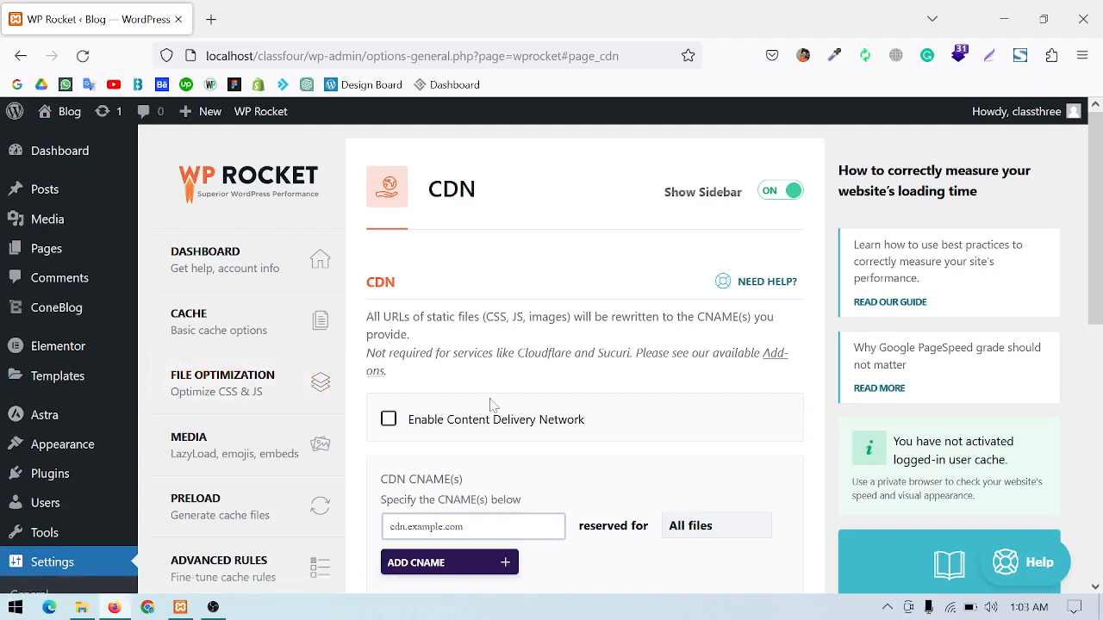
{"action": "scroll", "coordinate": [490, 404], "scroll_direction": "down", "scroll_amount": 3}
{"action": "scroll", "coordinate": [491, 404], "scroll_direction": "down", "scroll_amount": 1}
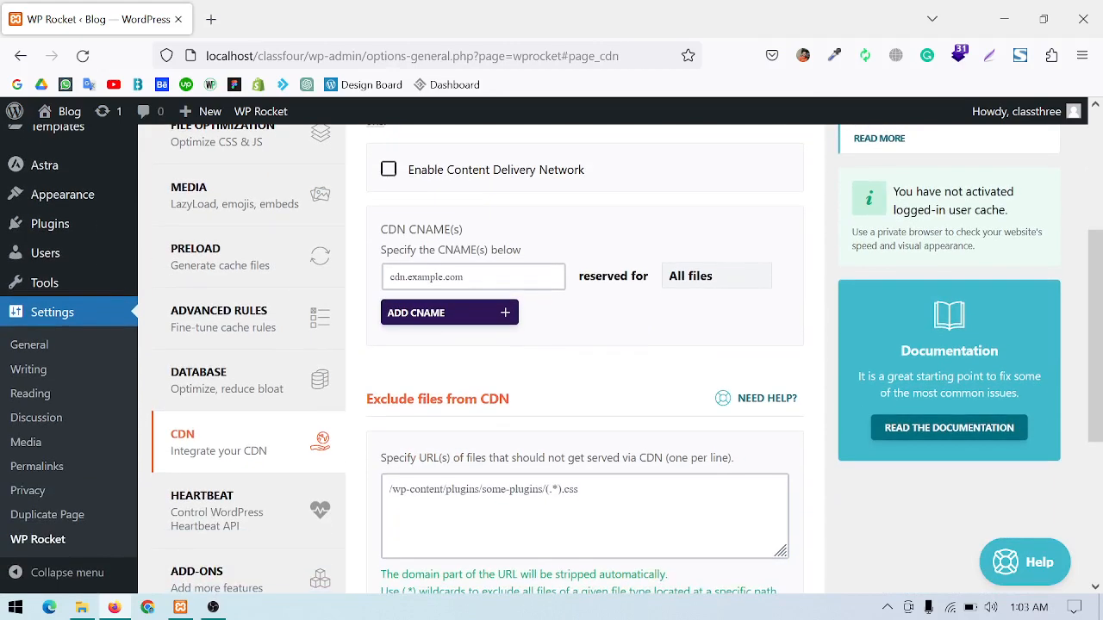
{"action": "scroll", "coordinate": [586, 362], "scroll_direction": "down", "scroll_amount": 2}
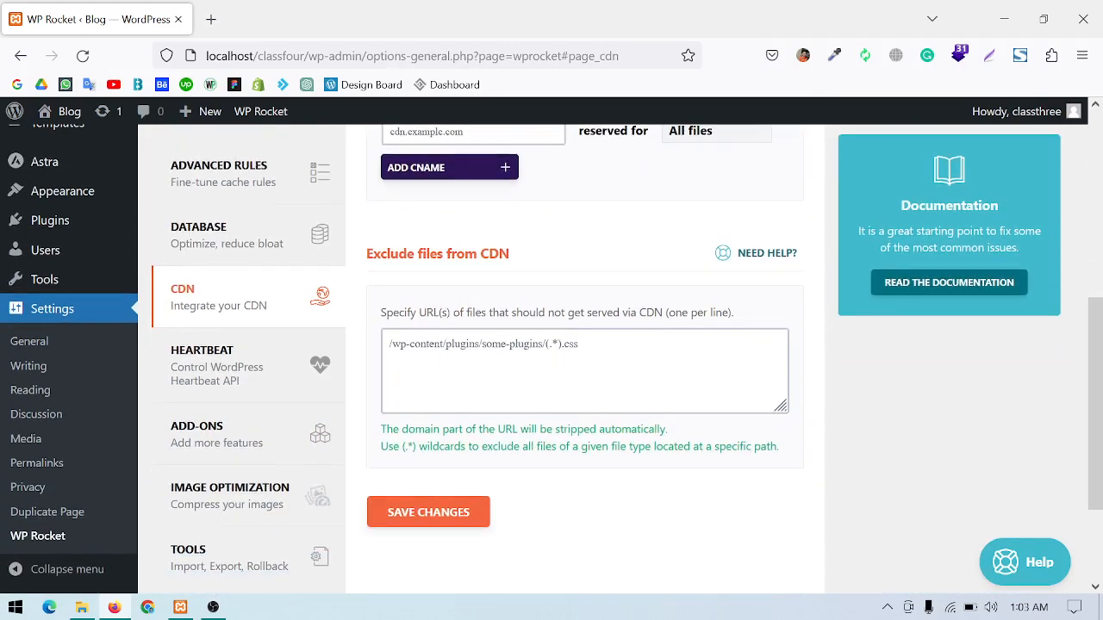
{"action": "scroll", "coordinate": [431, 405], "scroll_direction": "up", "scroll_amount": 2}
{"action": "scroll", "coordinate": [379, 362], "scroll_direction": "down", "scroll_amount": 2}
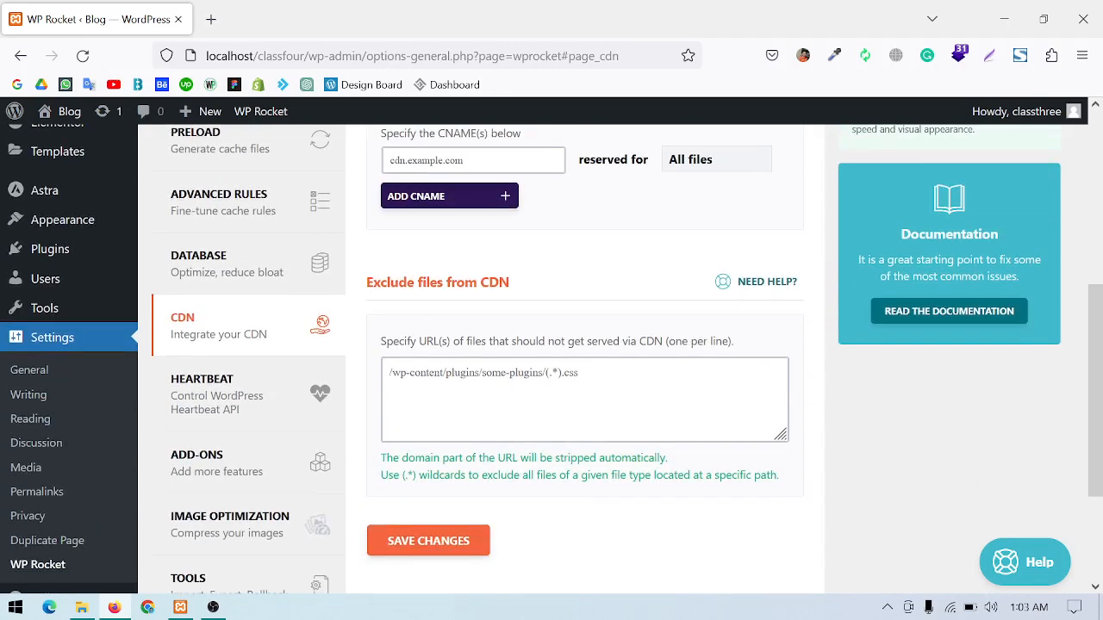
{"action": "scroll", "coordinate": [383, 361], "scroll_direction": "down", "scroll_amount": 1}
{"action": "scroll", "coordinate": [383, 360], "scroll_direction": "down", "scroll_amount": 2}
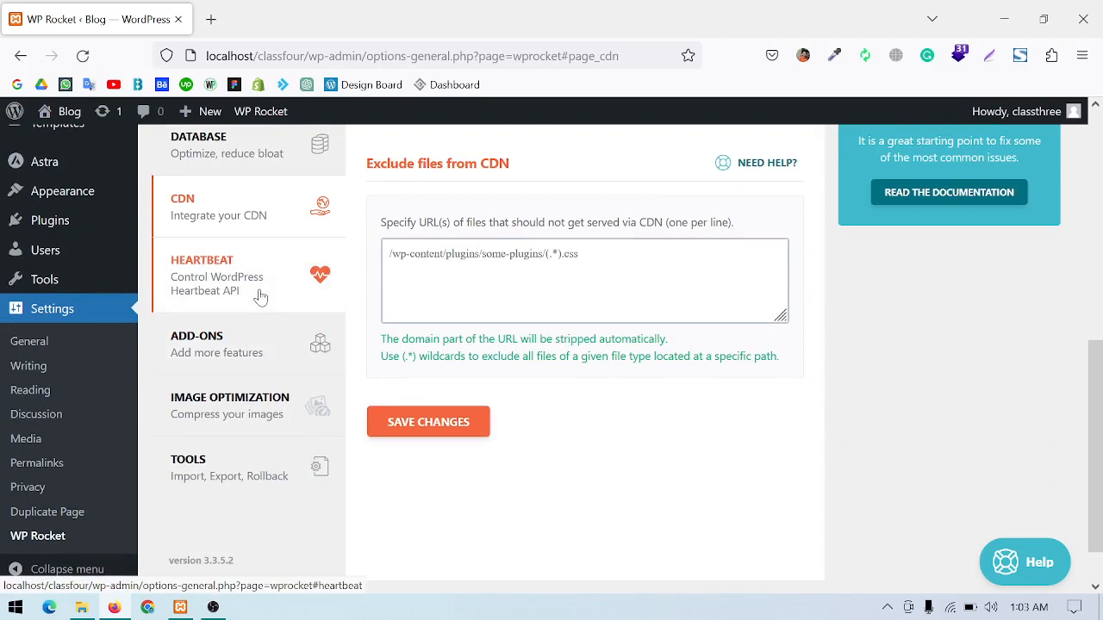
Step: Open WP Rocket's Tools page and review its export, import and 3.2.6 rollback options
{"action": "left_click", "coordinate": [248, 472]}
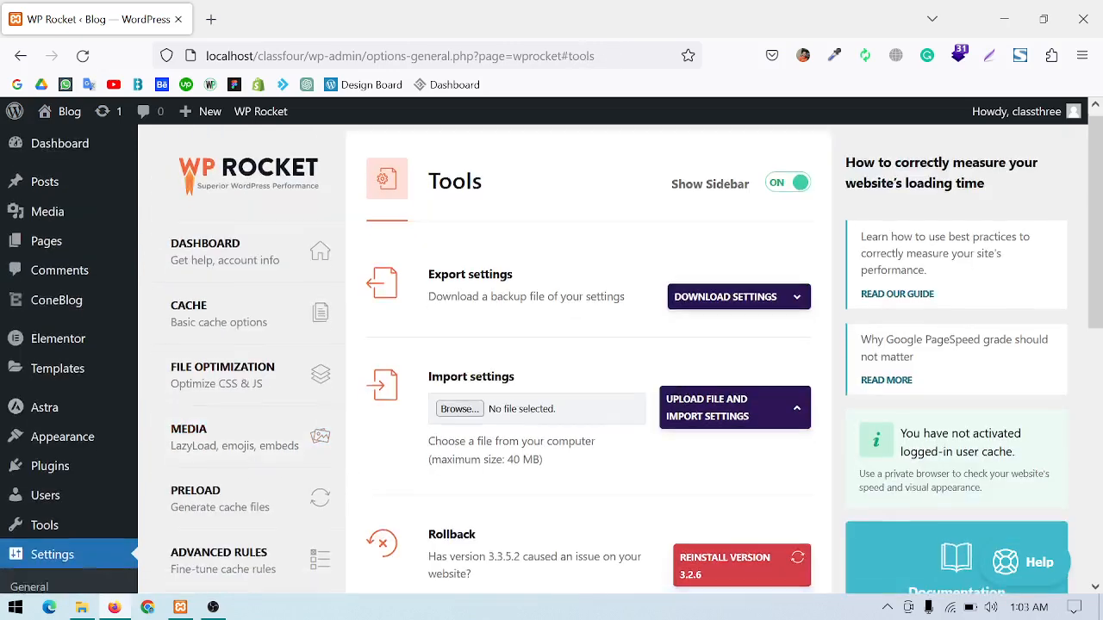
{"action": "scroll", "coordinate": [451, 470], "scroll_direction": "down", "scroll_amount": 1}
{"action": "scroll", "coordinate": [622, 349], "scroll_direction": "up", "scroll_amount": 1}
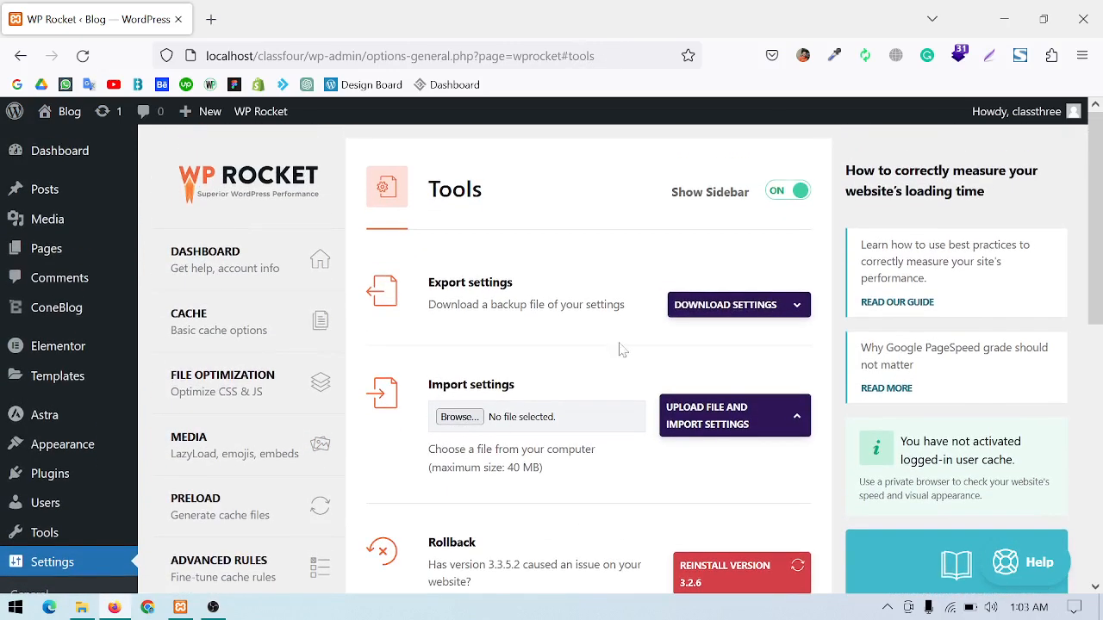
{"action": "scroll", "coordinate": [784, 393], "scroll_direction": "down", "scroll_amount": 6}
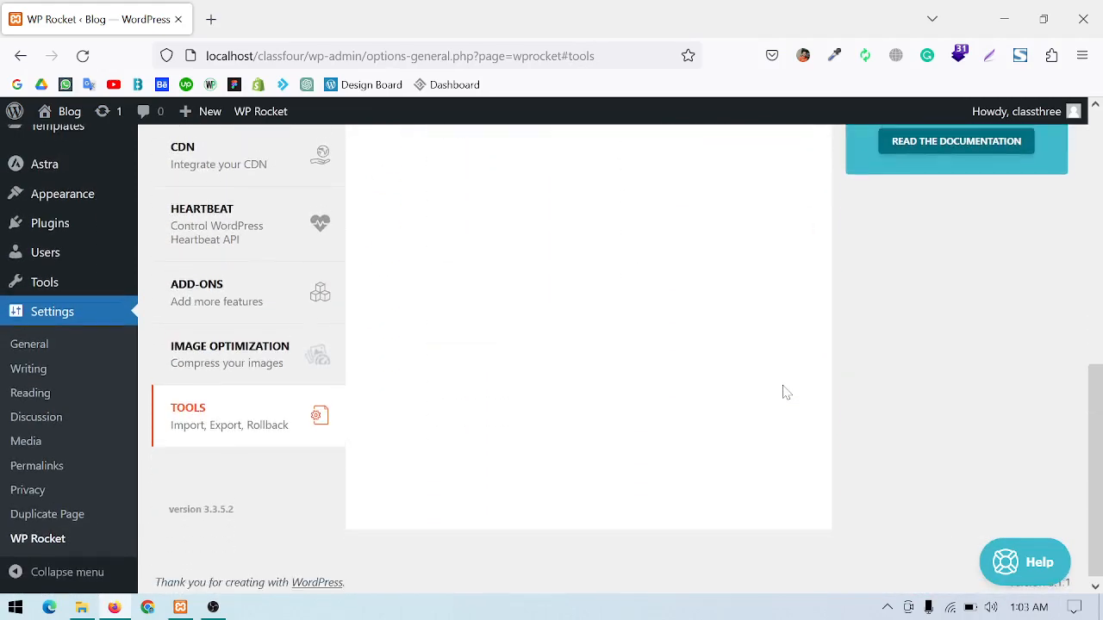
{"action": "scroll", "coordinate": [784, 393], "scroll_direction": "up", "scroll_amount": 6}
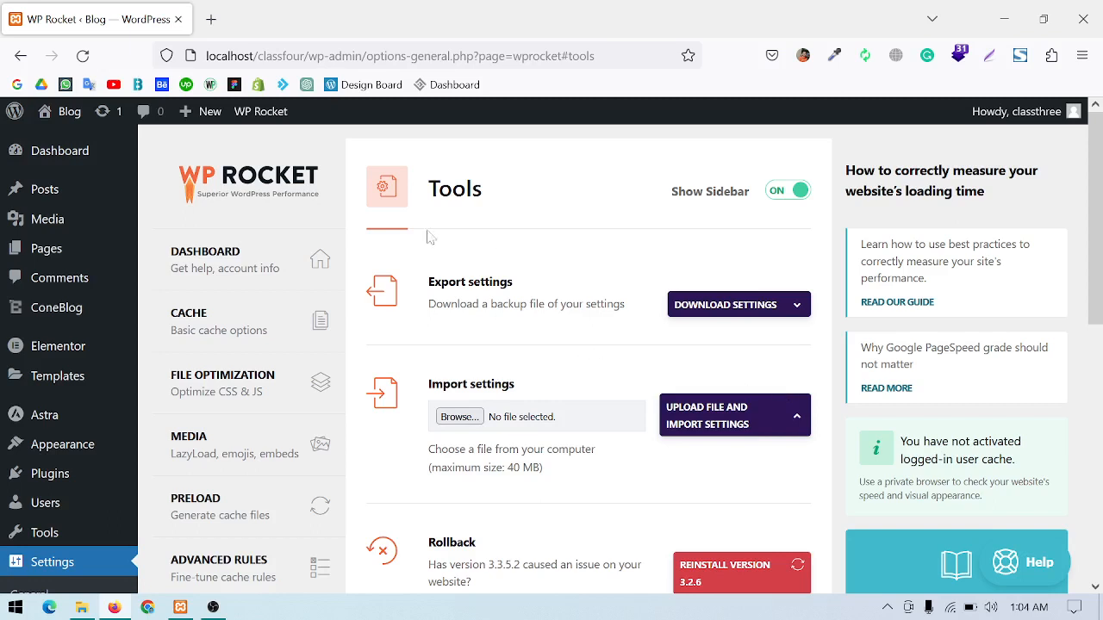
{"action": "mouse_move", "coordinate": [73, 123]}
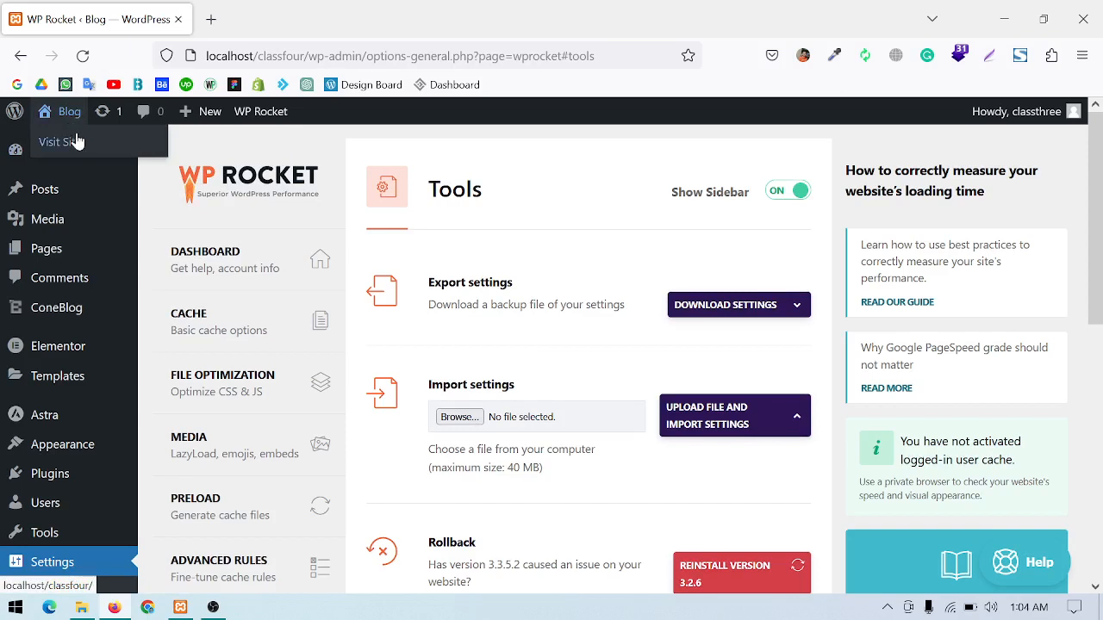
Step: View the blog's live homepage in a new tab, then return to the WP Rocket Tools tab
{"action": "middle_click", "coordinate": [78, 147]}
{"action": "left_click", "coordinate": [284, 16]}
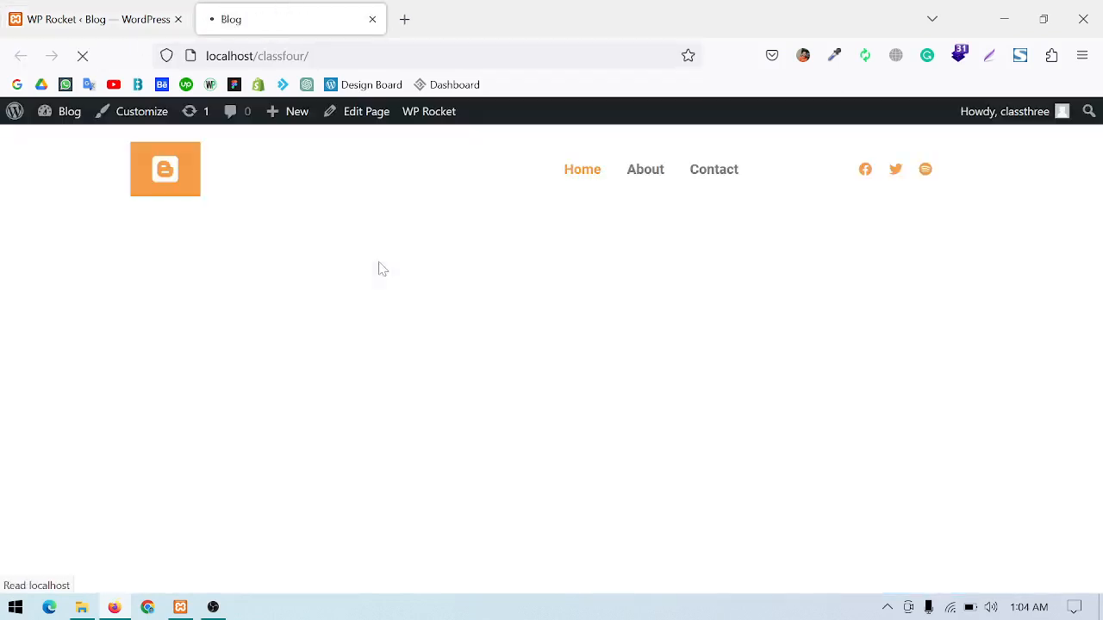
{"action": "scroll", "coordinate": [379, 259], "scroll_direction": "down", "scroll_amount": 3}
{"action": "scroll", "coordinate": [379, 258], "scroll_direction": "up", "scroll_amount": 3}
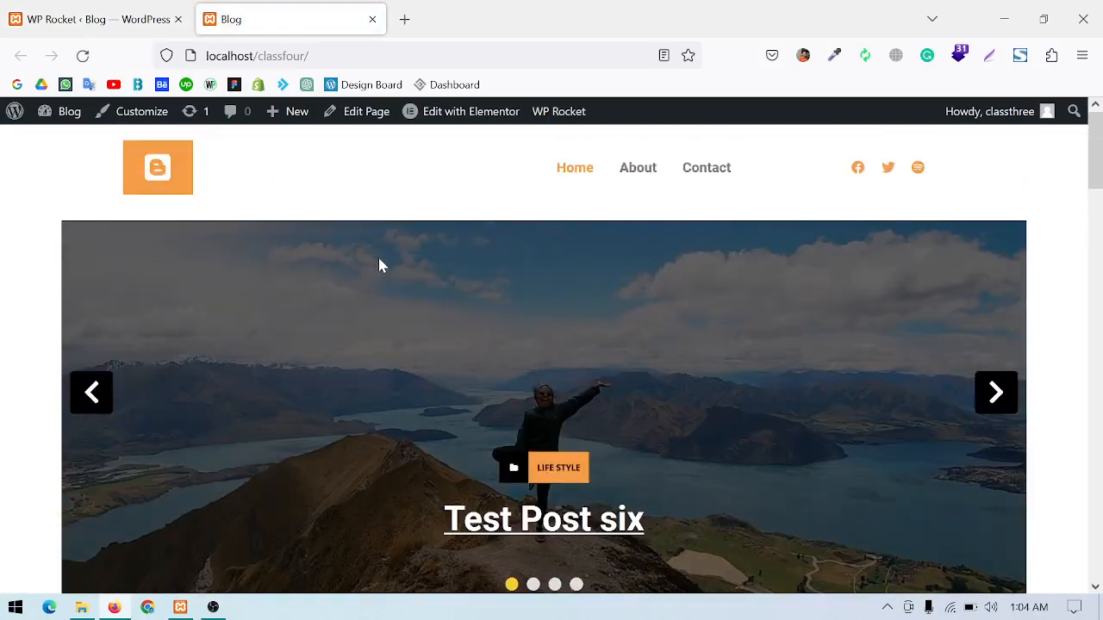
{"action": "scroll", "coordinate": [379, 259], "scroll_direction": "down", "scroll_amount": 7}
{"action": "scroll", "coordinate": [378, 259], "scroll_direction": "down", "scroll_amount": 15}
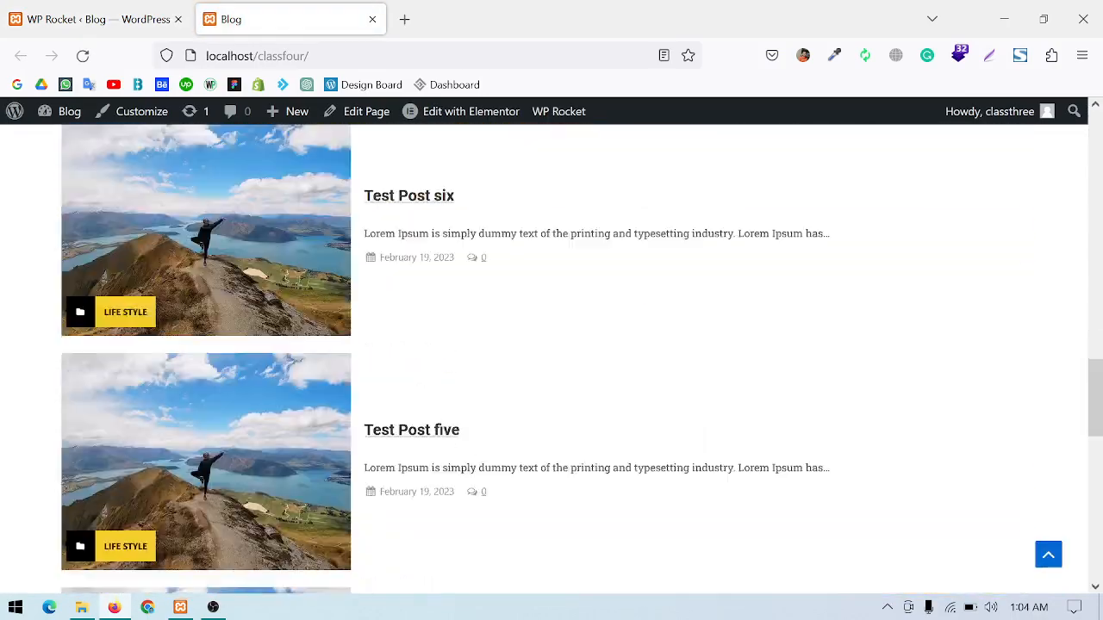
{"action": "scroll", "coordinate": [382, 259], "scroll_direction": "up", "scroll_amount": 15}
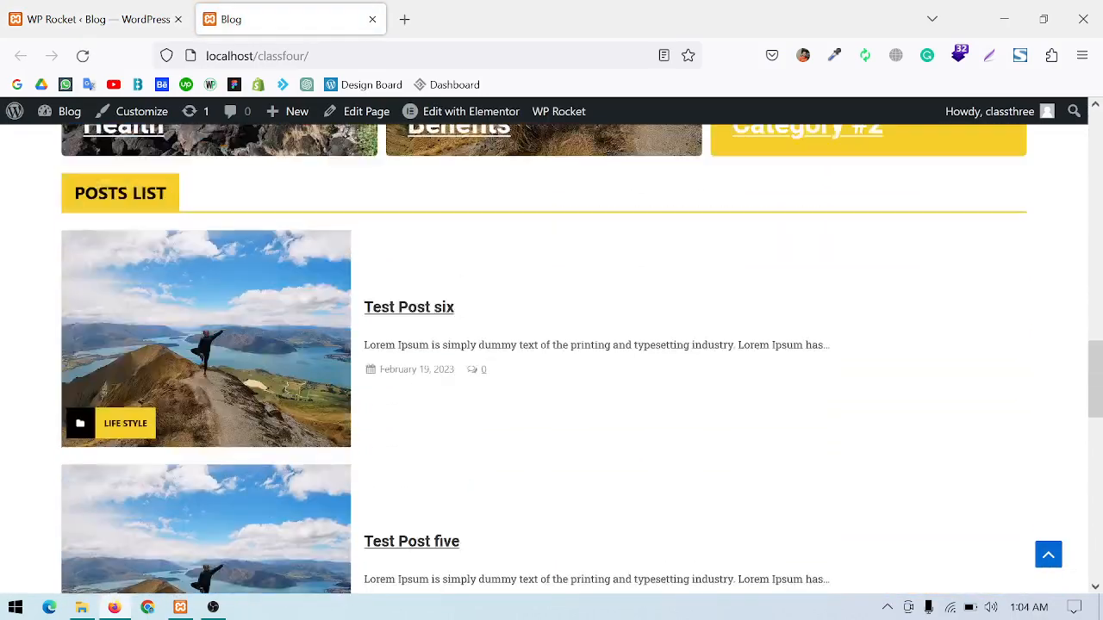
{"action": "scroll", "coordinate": [379, 259], "scroll_direction": "up", "scroll_amount": 2}
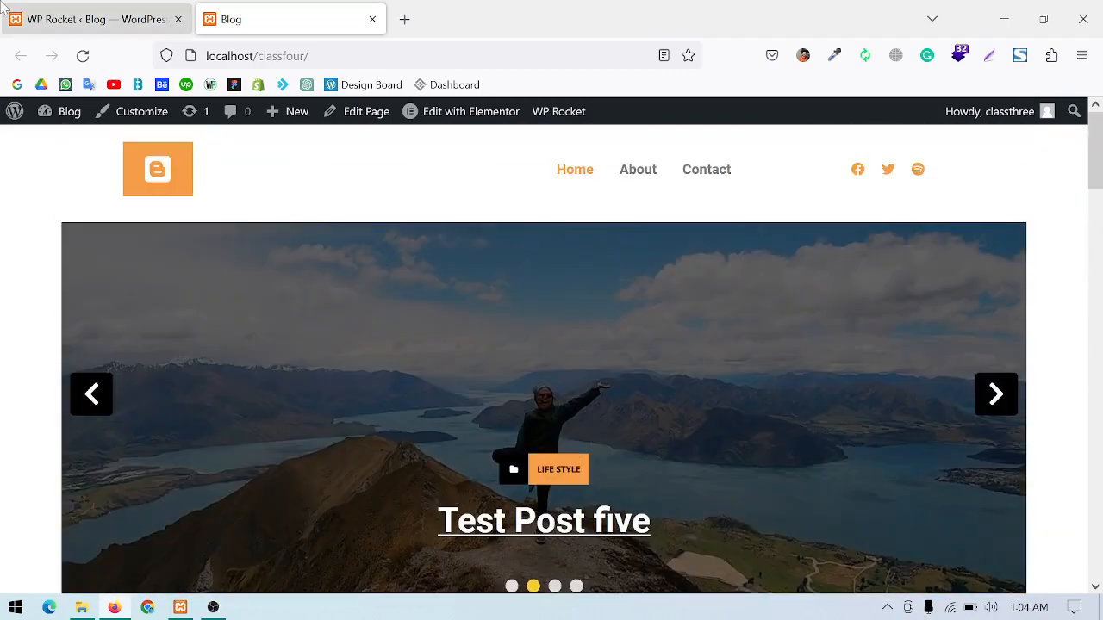
{"action": "left_click", "coordinate": [77, 19]}
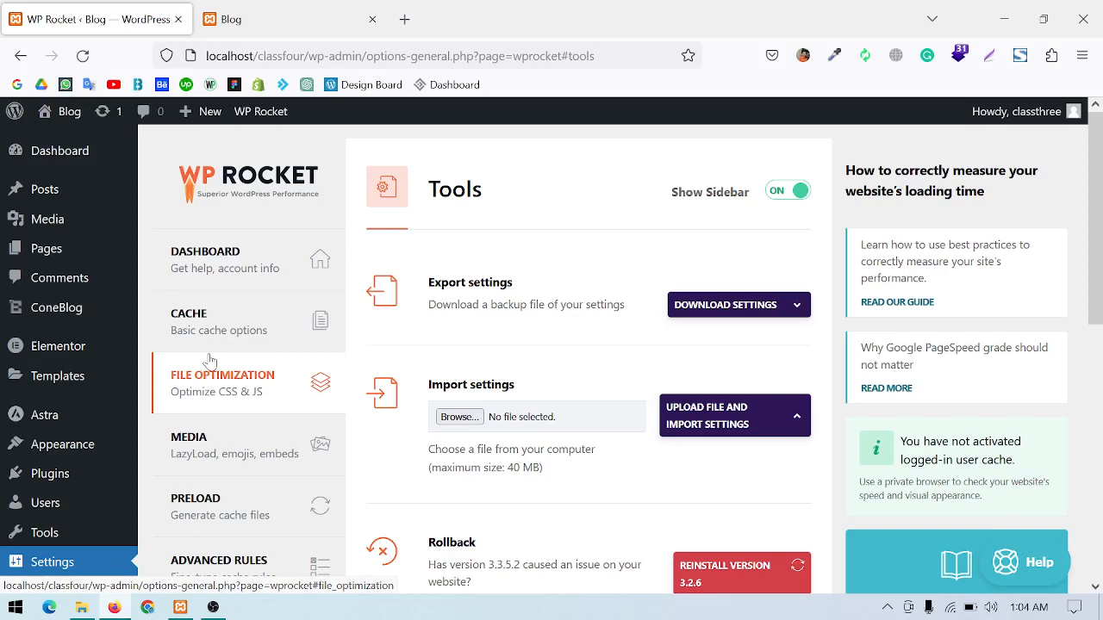
Step: Open Appearance > Themes and review the four installed themes, with Astra active
{"action": "left_click", "coordinate": [87, 461]}
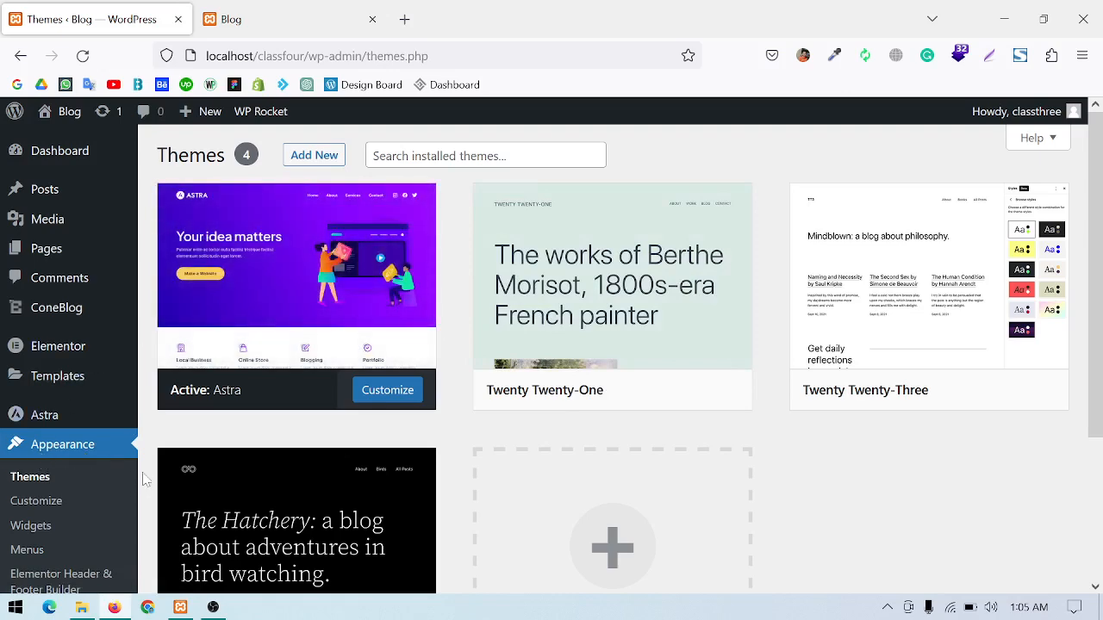
{"action": "scroll", "coordinate": [81, 478], "scroll_direction": "down", "scroll_amount": 3}
{"action": "scroll", "coordinate": [125, 565], "scroll_direction": "up", "scroll_amount": 3}
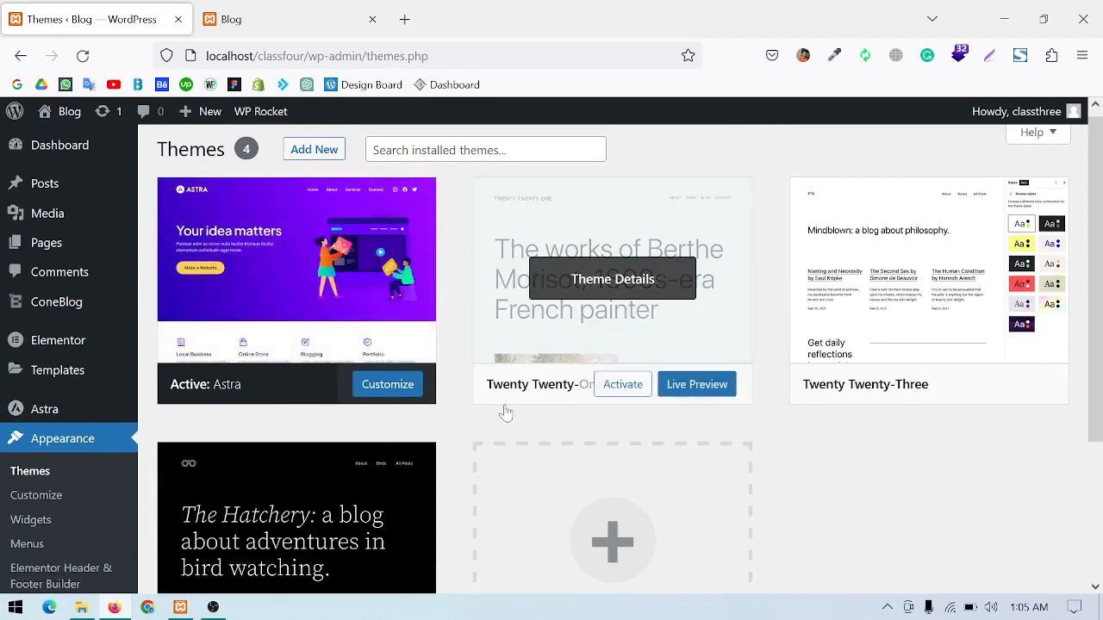
{"action": "scroll", "coordinate": [506, 414], "scroll_direction": "down", "scroll_amount": 4}
{"action": "scroll", "coordinate": [506, 414], "scroll_direction": "up", "scroll_amount": 4}
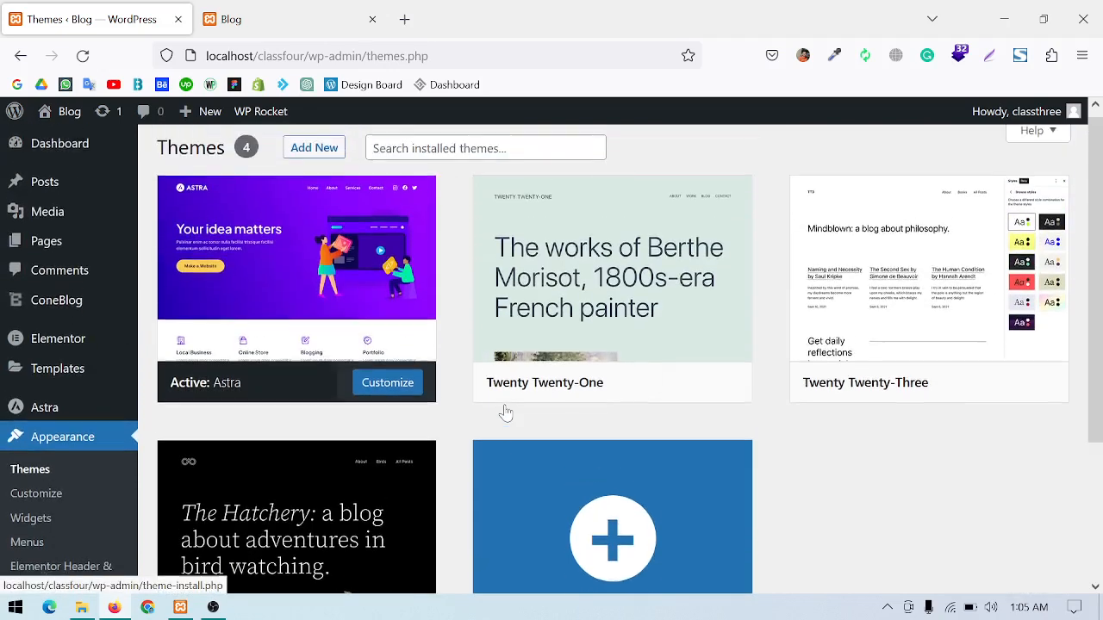
{"action": "scroll", "coordinate": [506, 412], "scroll_direction": "down", "scroll_amount": 3}
{"action": "scroll", "coordinate": [506, 408], "scroll_direction": "up", "scroll_amount": 1}
{"action": "scroll", "coordinate": [505, 408], "scroll_direction": "up", "scroll_amount": 1}
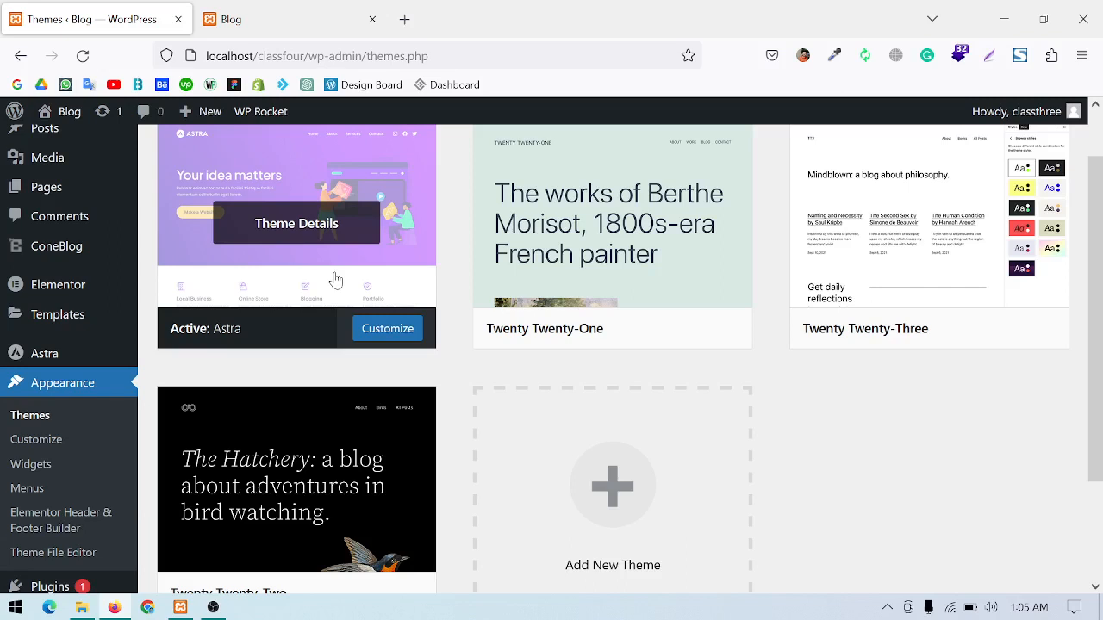
{"action": "scroll", "coordinate": [335, 280], "scroll_direction": "up", "scroll_amount": 1}
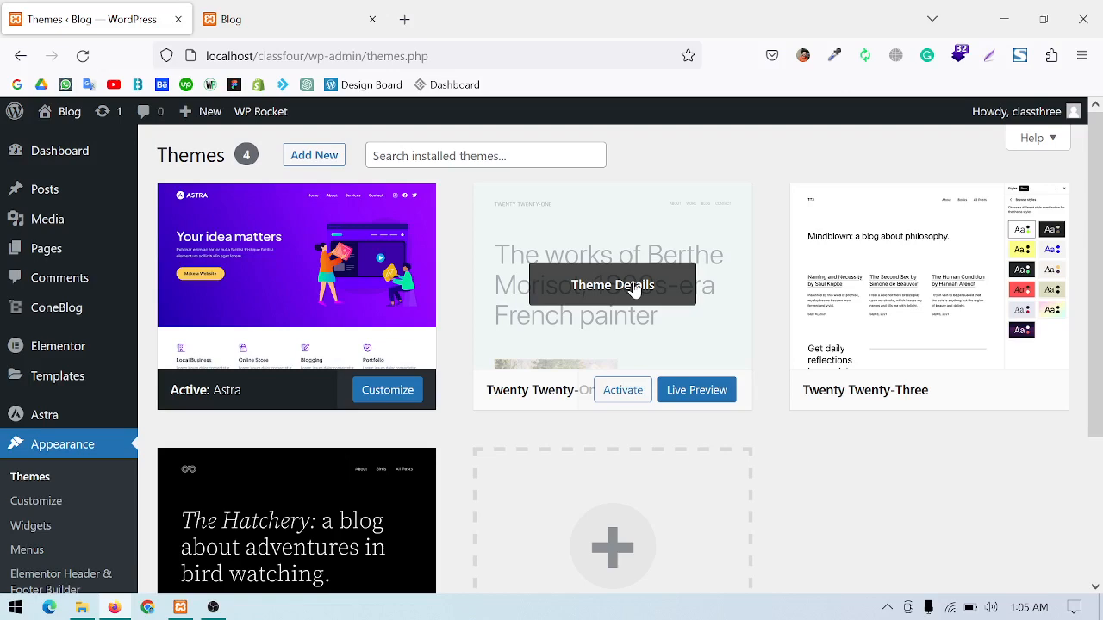
Step: Delete the Twenty Twenty-One and Twenty Twenty-Two themes, confirming each deletion
{"action": "left_click", "coordinate": [633, 289]}
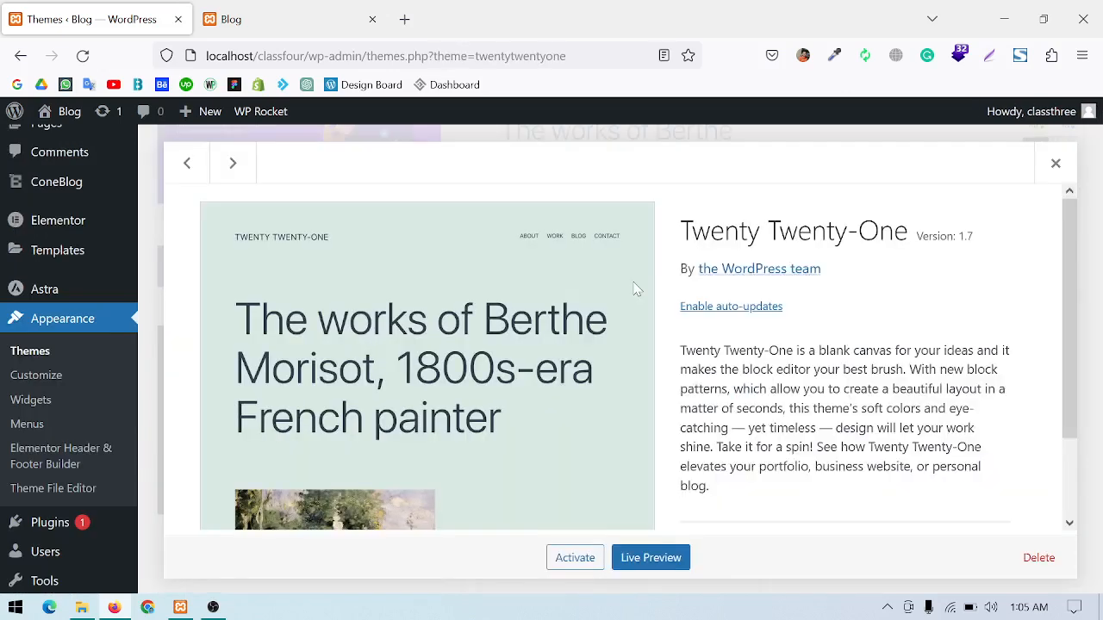
{"action": "left_click", "coordinate": [1033, 559]}
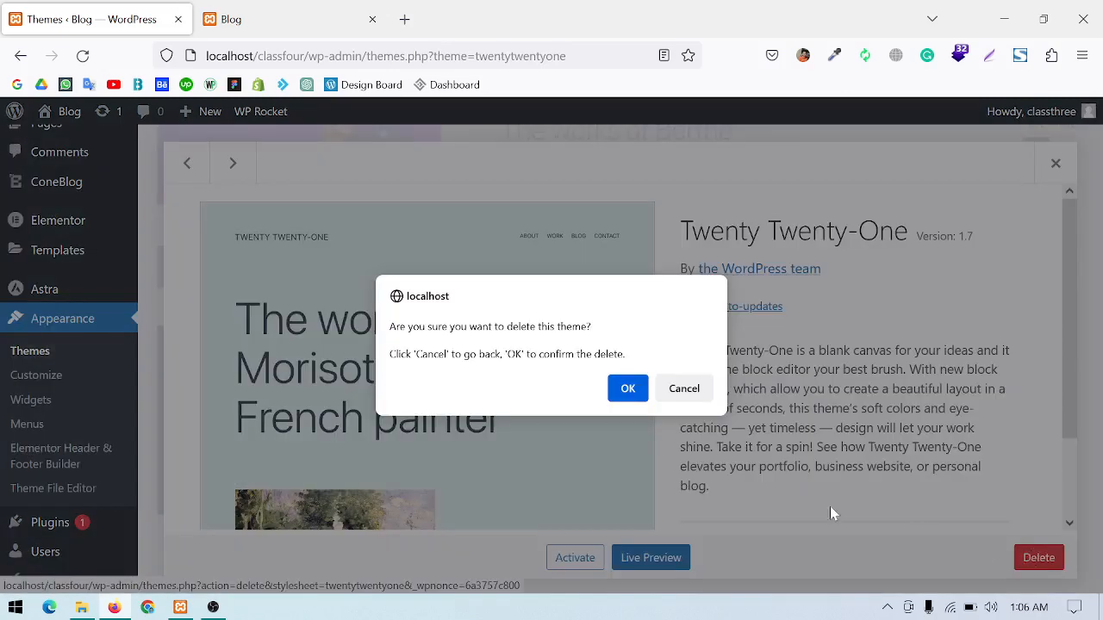
{"action": "left_click", "coordinate": [619, 393]}
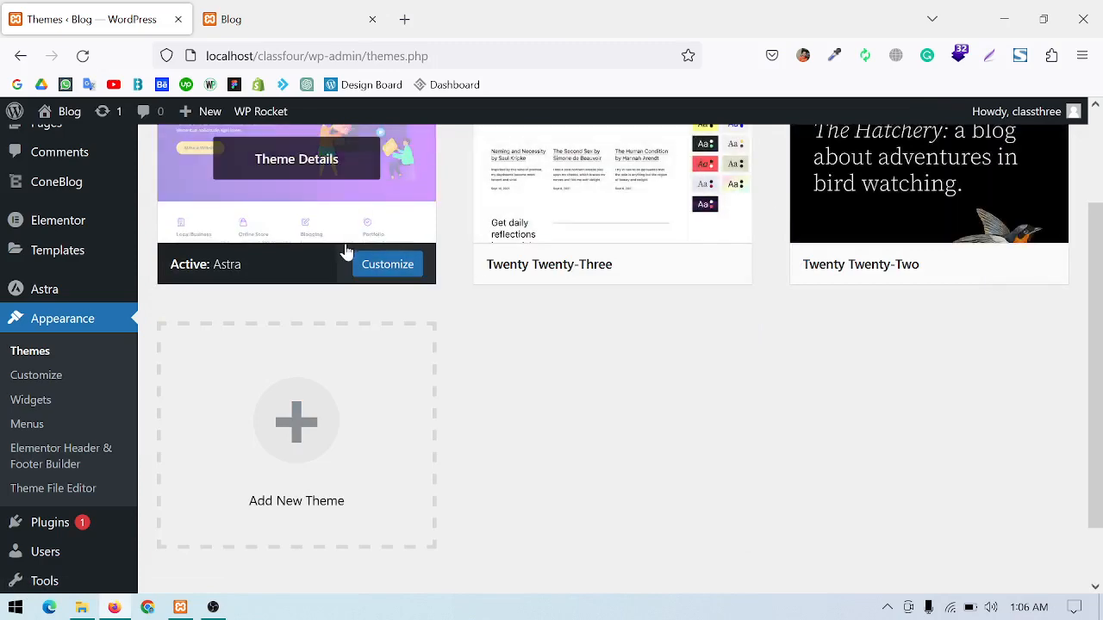
{"action": "left_click", "coordinate": [923, 209]}
{"action": "left_click", "coordinate": [1036, 558]}
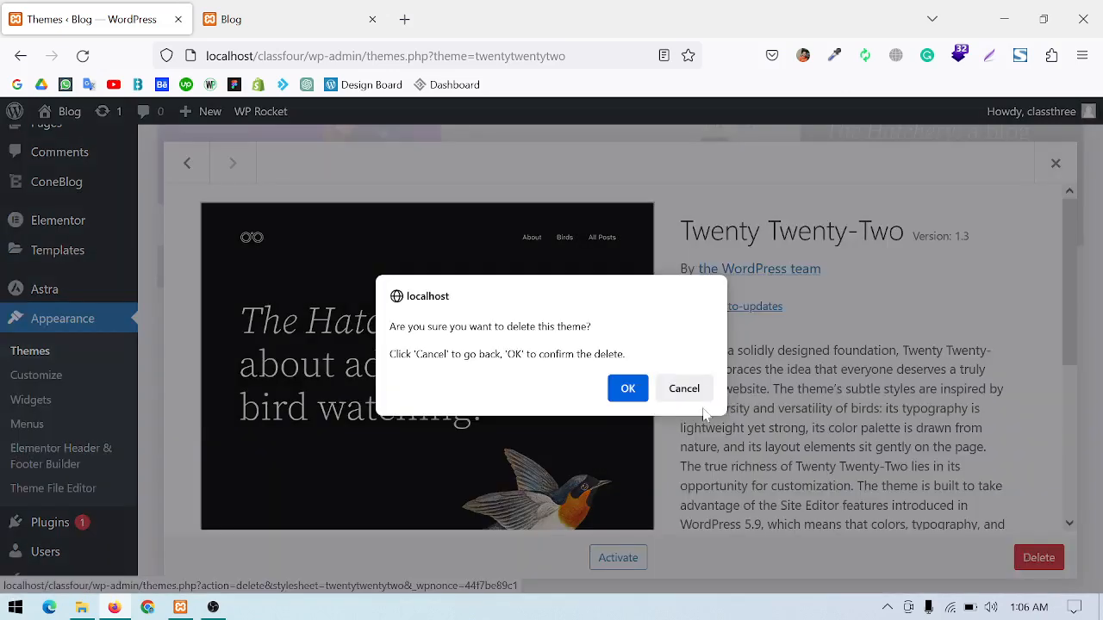
{"action": "left_click", "coordinate": [628, 389]}
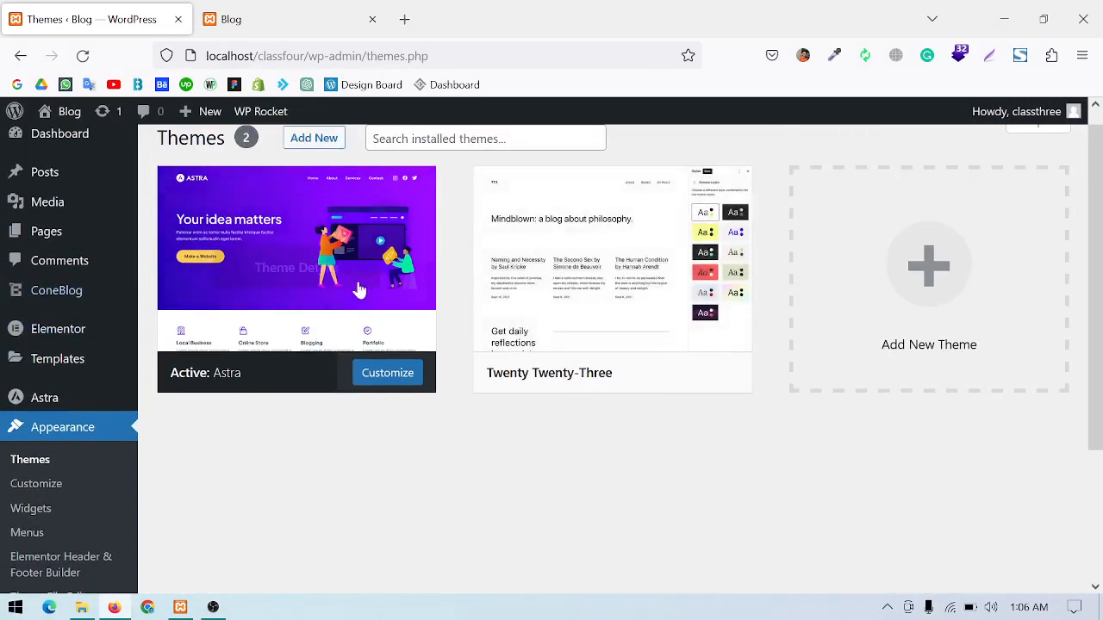
{"action": "scroll", "coordinate": [148, 439], "scroll_direction": "down", "scroll_amount": 2}
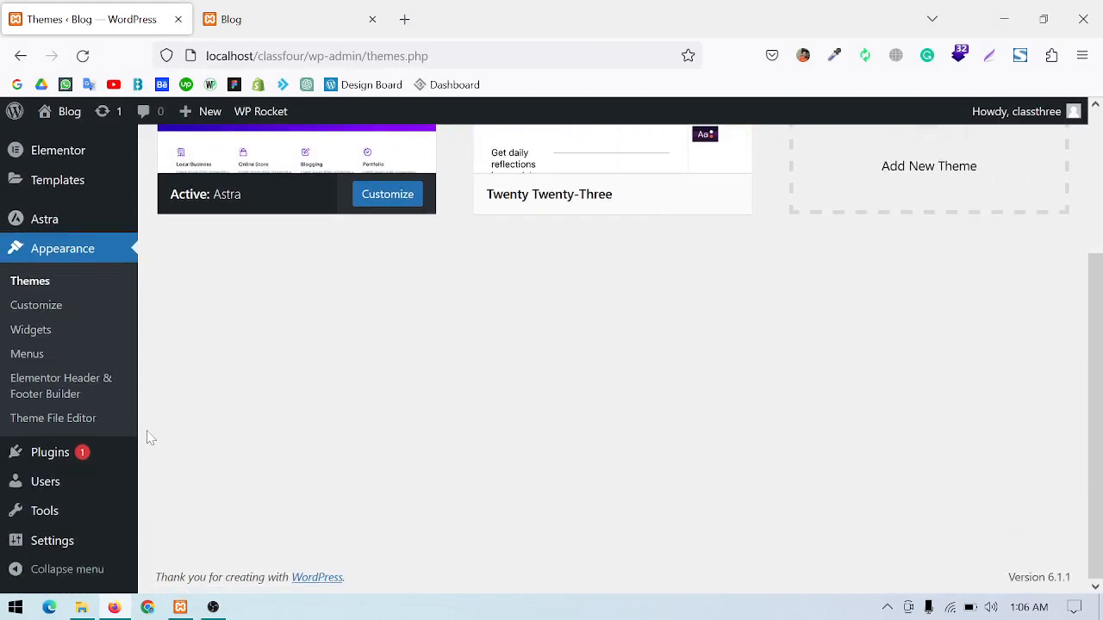
Step: Review the Installed Plugins list of five active plugins, noting the Elementor 3.11.2 update
{"action": "mouse_move", "coordinate": [51, 455]}
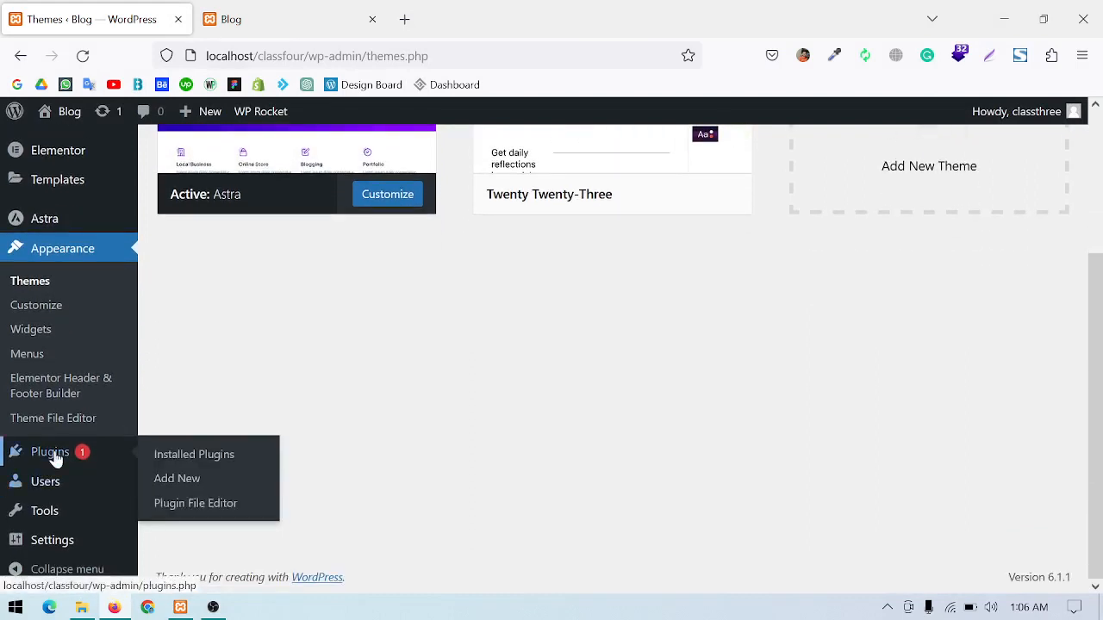
{"action": "left_click", "coordinate": [54, 458]}
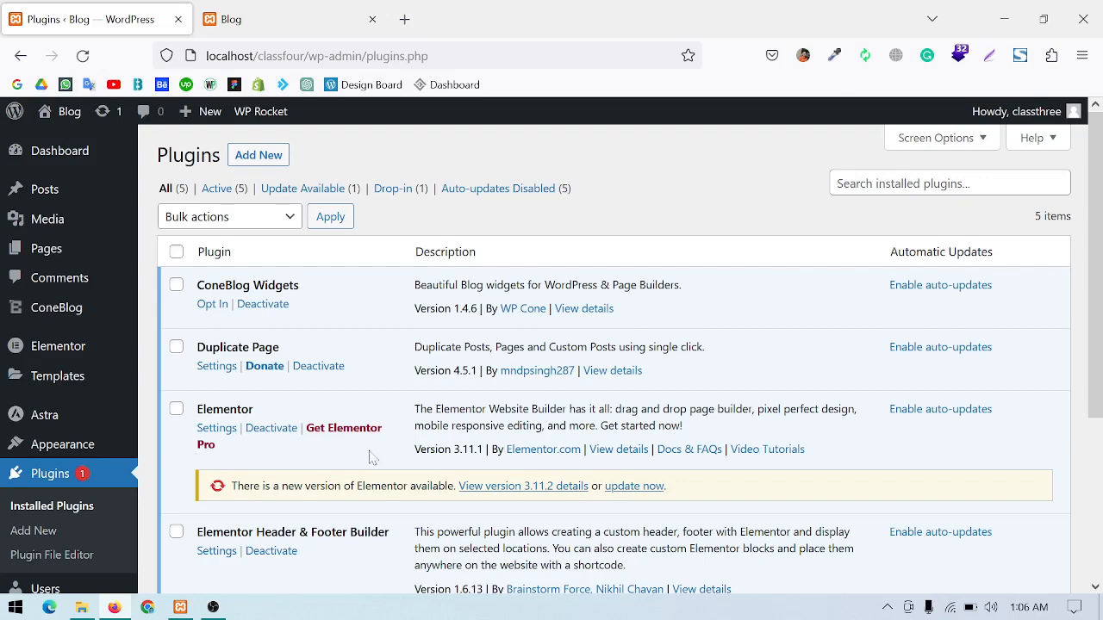
{"action": "scroll", "coordinate": [372, 455], "scroll_direction": "down", "scroll_amount": 5}
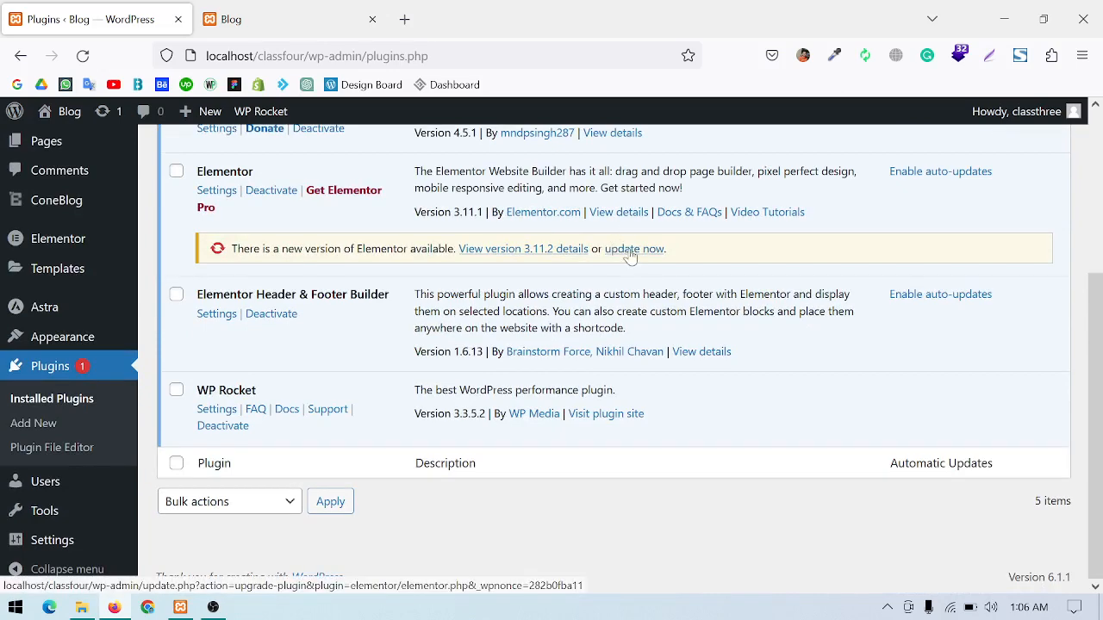
{"action": "scroll", "coordinate": [638, 259], "scroll_direction": "up", "scroll_amount": 2}
{"action": "scroll", "coordinate": [637, 311], "scroll_direction": "up", "scroll_amount": 1}
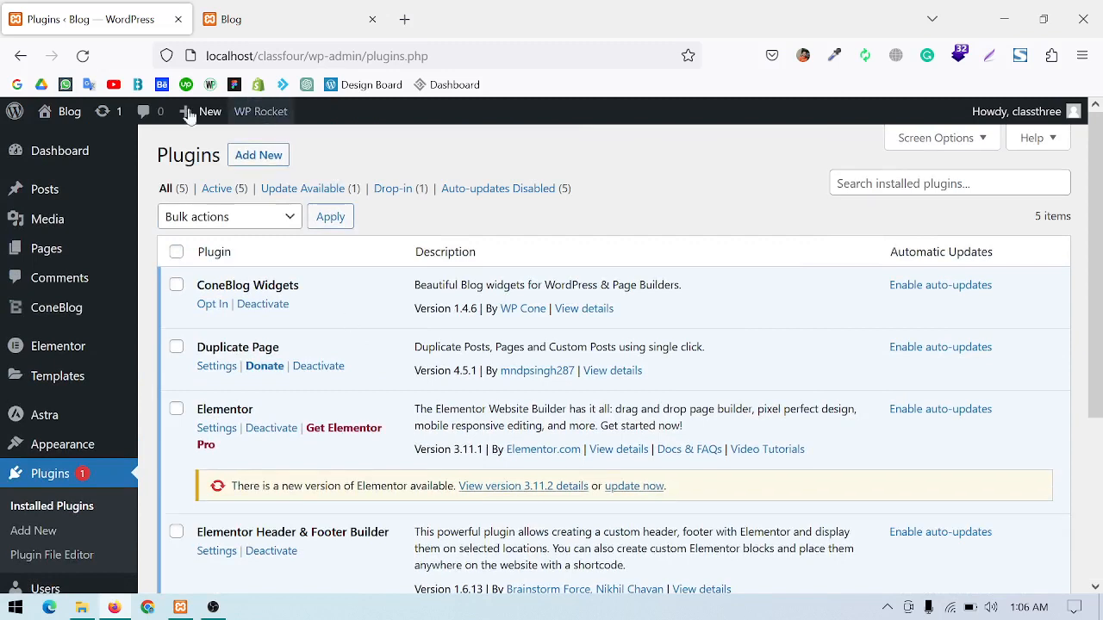
{"action": "mouse_move", "coordinate": [77, 153]}
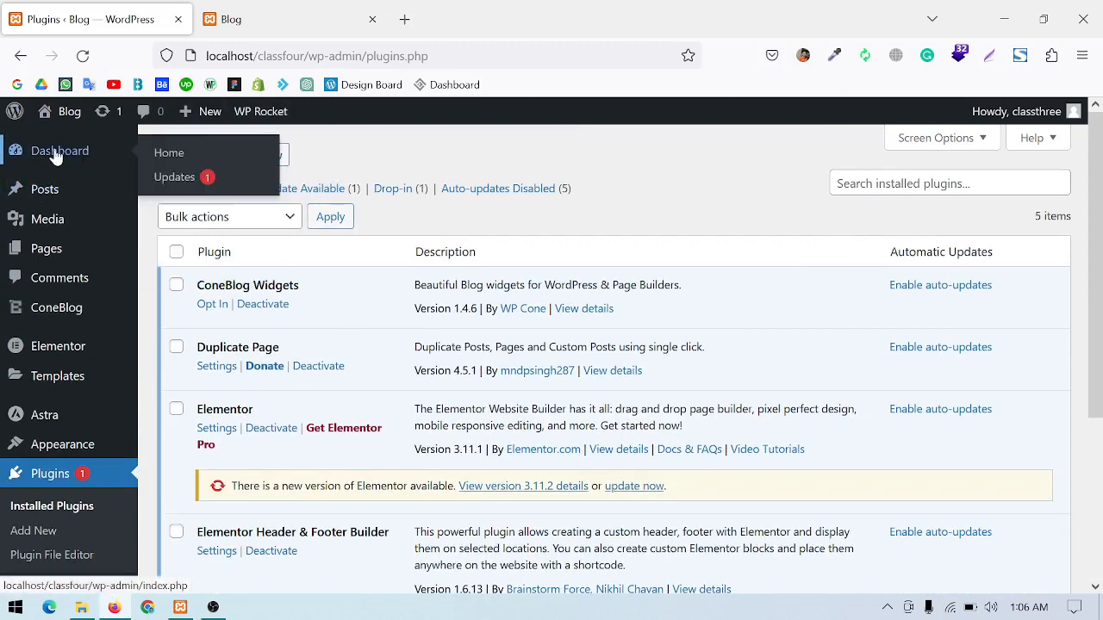
Step: On the Updates page, select all plugins and update Elementor from 3.11.1 to 3.11.2
{"action": "left_click", "coordinate": [175, 178]}
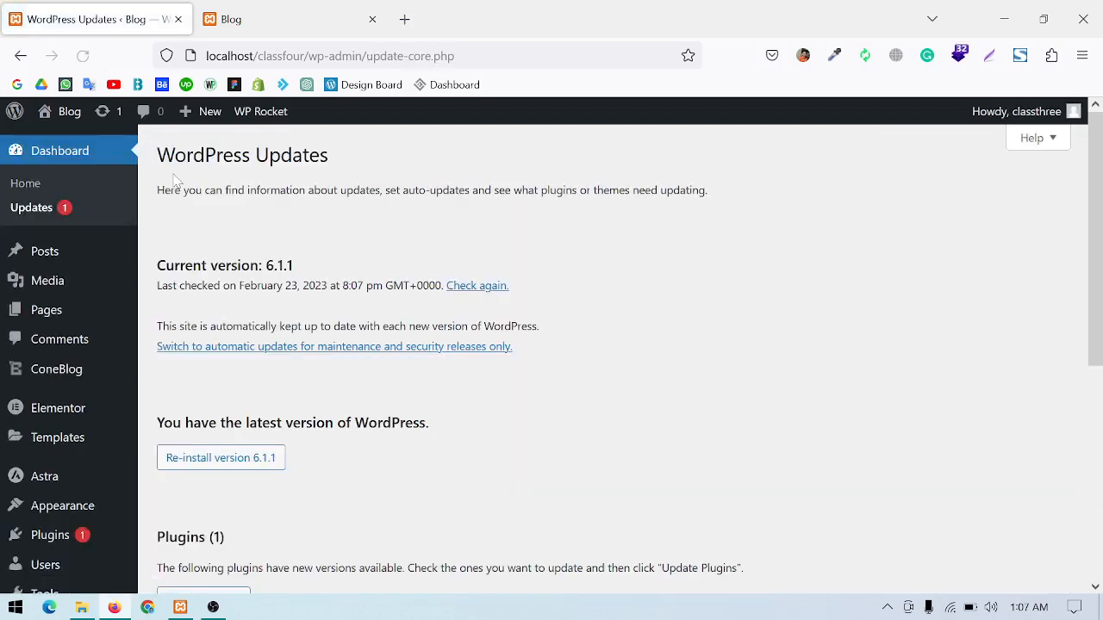
{"action": "scroll", "coordinate": [660, 280], "scroll_direction": "down", "scroll_amount": 5}
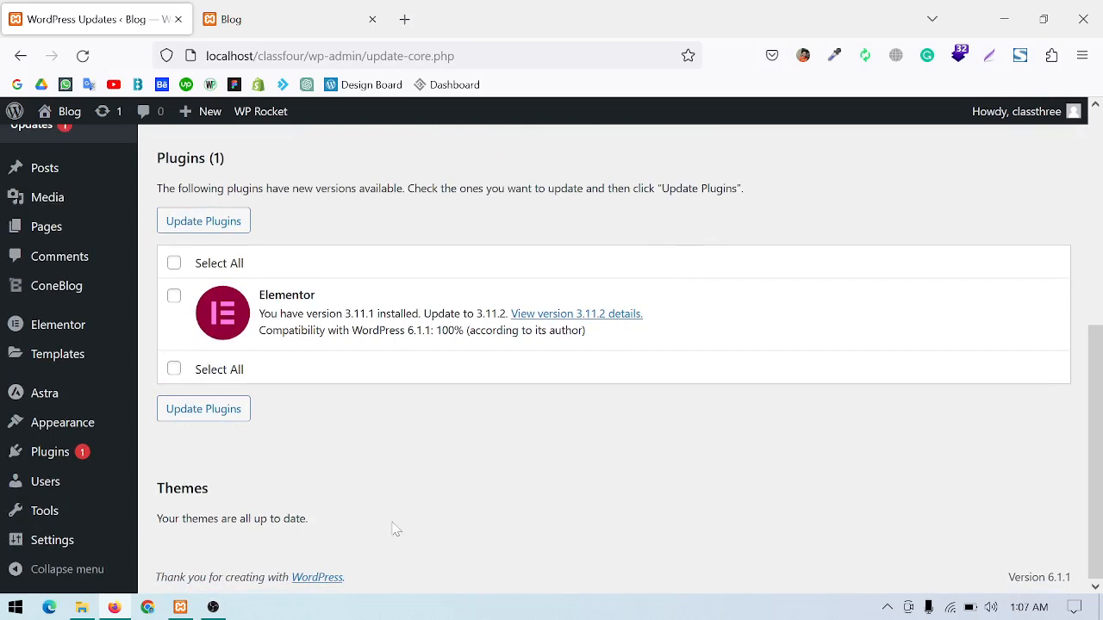
{"action": "scroll", "coordinate": [435, 303], "scroll_direction": "up", "scroll_amount": 1}
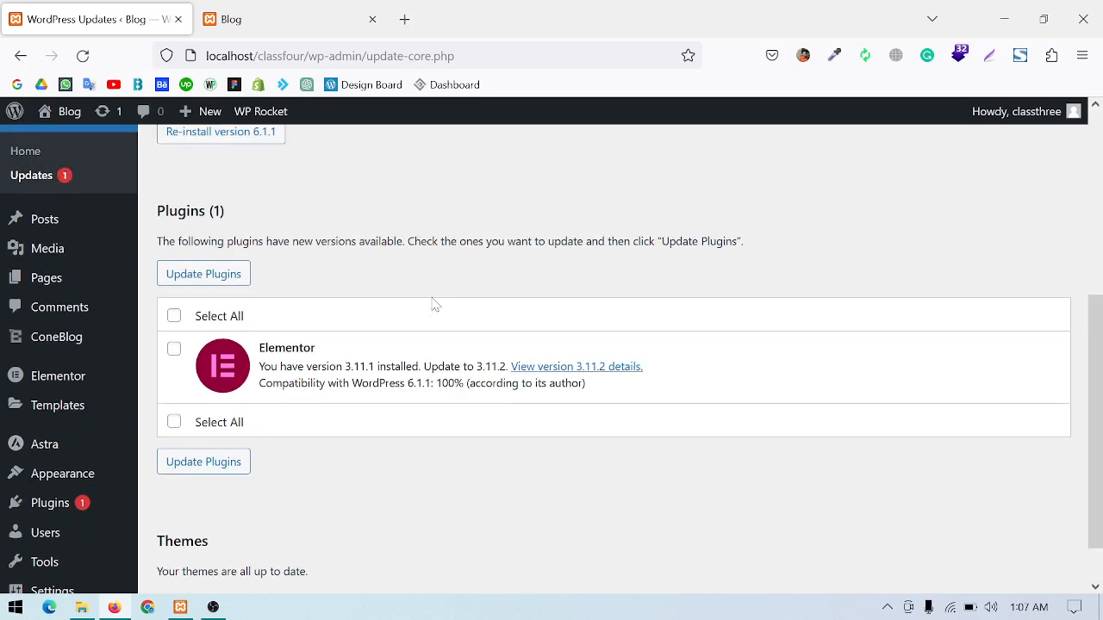
{"action": "left_click", "coordinate": [174, 316]}
{"action": "left_click", "coordinate": [214, 274]}
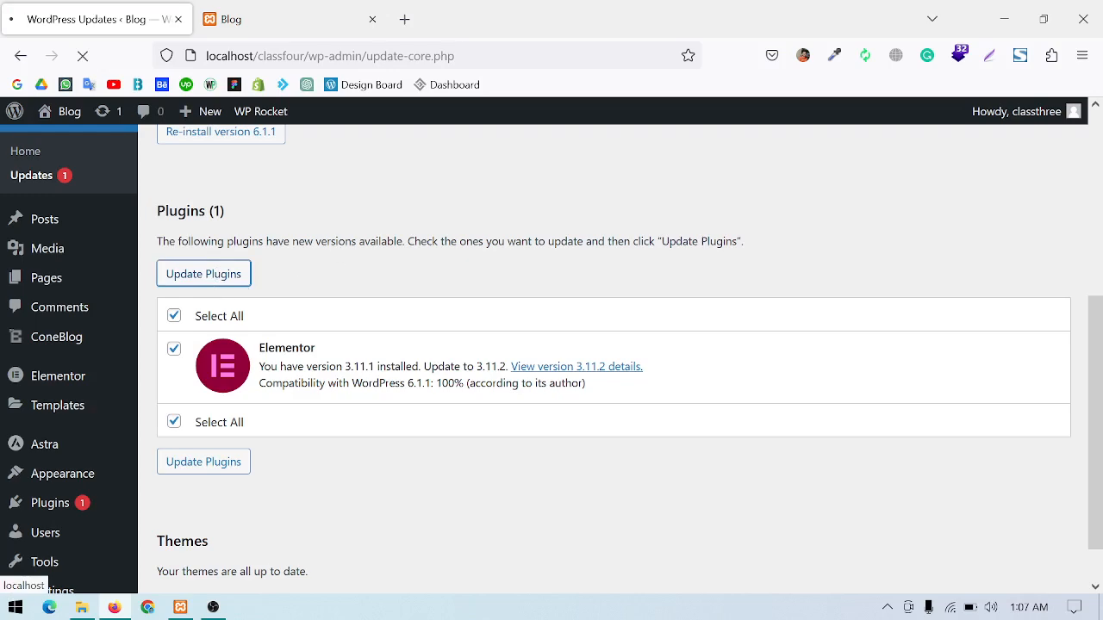
{"action": "scroll", "coordinate": [384, 247], "scroll_direction": "up", "scroll_amount": 2}
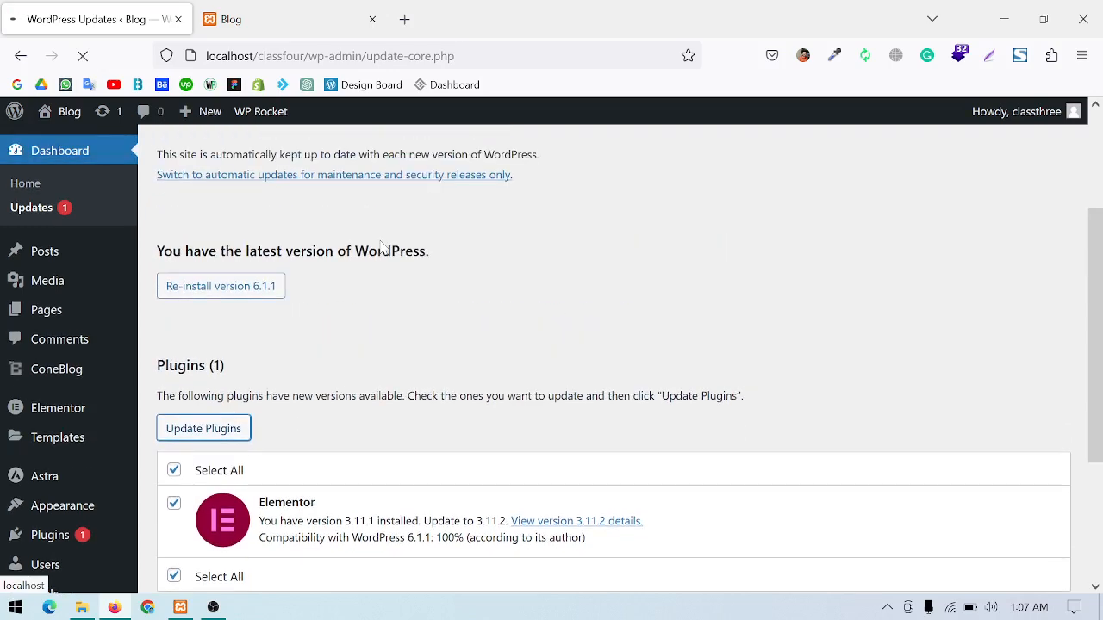
{"action": "scroll", "coordinate": [384, 247], "scroll_direction": "up", "scroll_amount": 3}
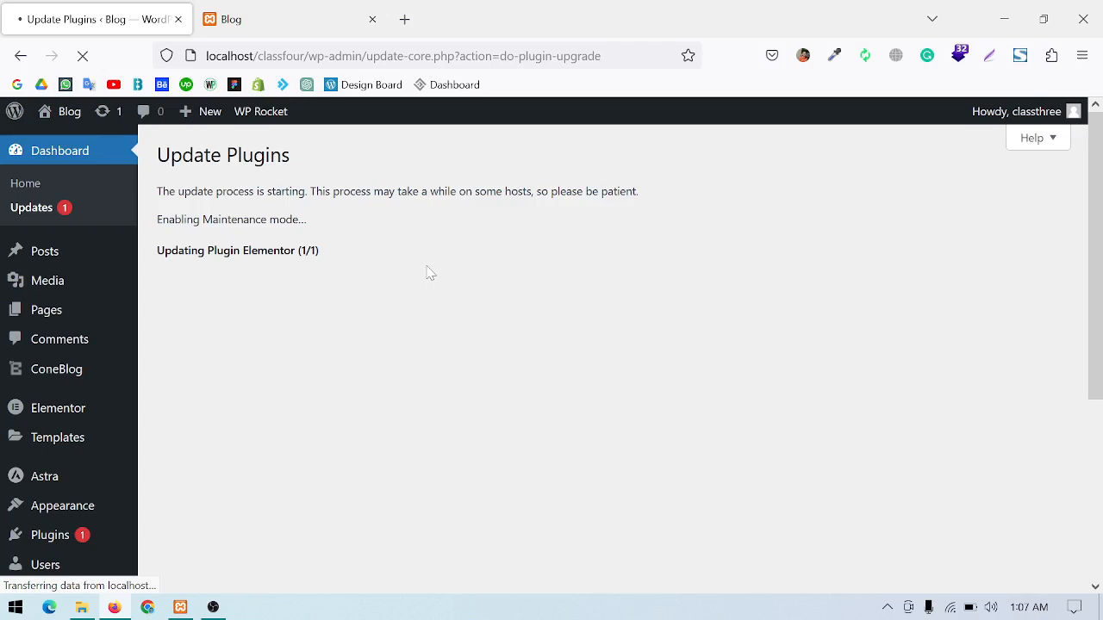
Step: Reload the site's homepage mid-update and highlight its maintenance notice
{"action": "scroll", "coordinate": [431, 272], "scroll_direction": "down", "scroll_amount": 1}
{"action": "scroll", "coordinate": [431, 273], "scroll_direction": "up", "scroll_amount": 1}
{"action": "left_click", "coordinate": [263, 10]}
{"action": "left_click", "coordinate": [82, 57]}
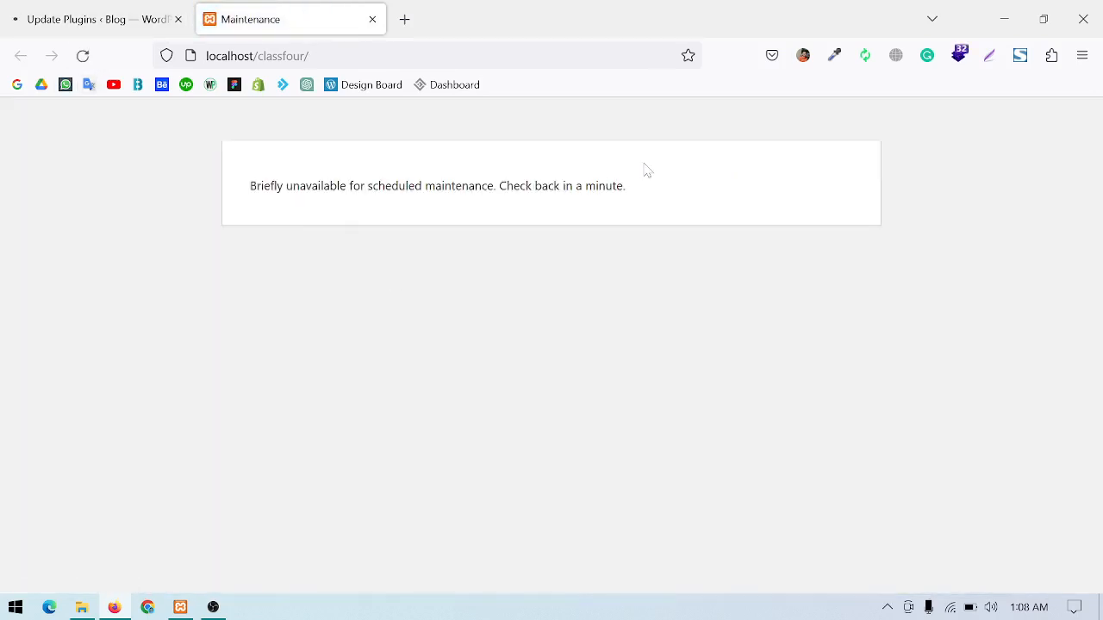
{"action": "triple_click", "coordinate": [625, 185]}
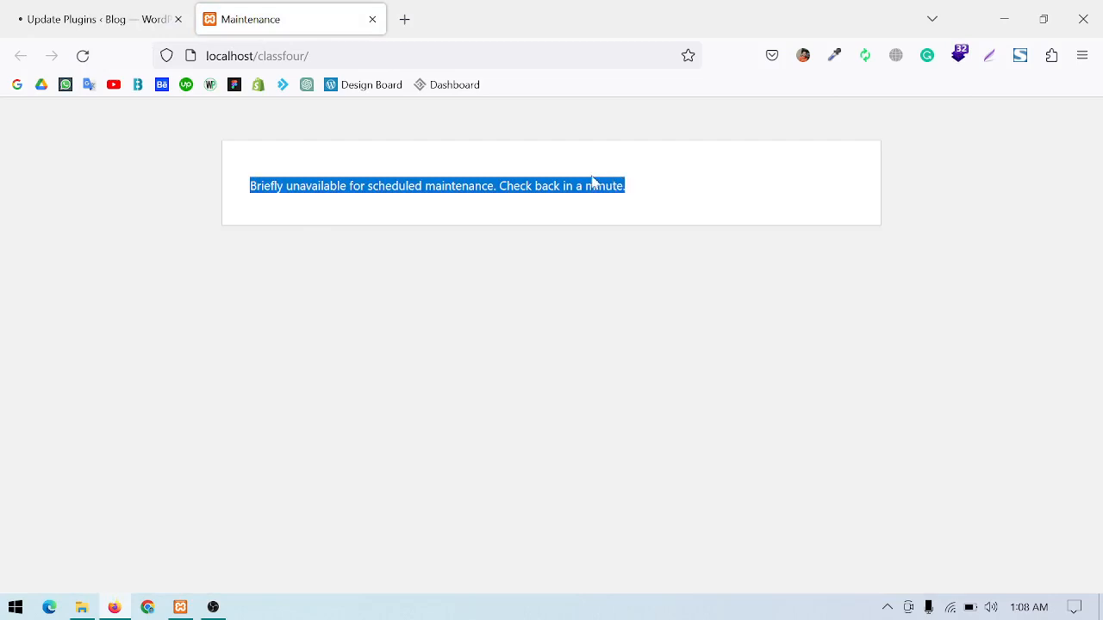
{"action": "left_click", "coordinate": [13, 29]}
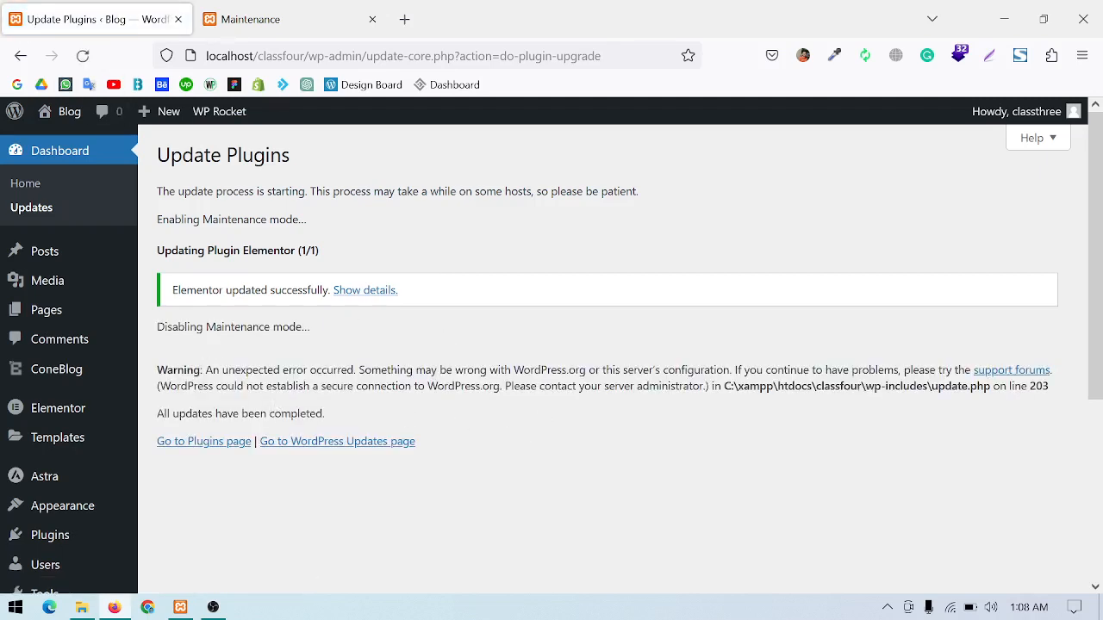
Step: Reload the site to confirm maintenance mode is off, then review the completed update results
{"action": "triple_click", "coordinate": [238, 327]}
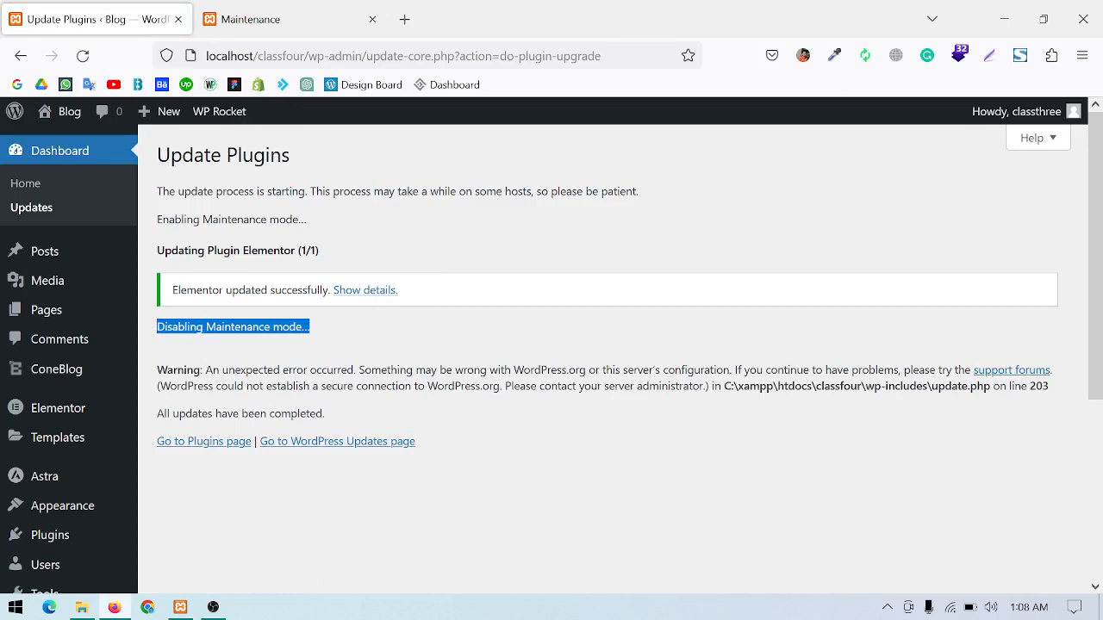
{"action": "left_click", "coordinate": [354, 19]}
{"action": "left_click", "coordinate": [82, 55]}
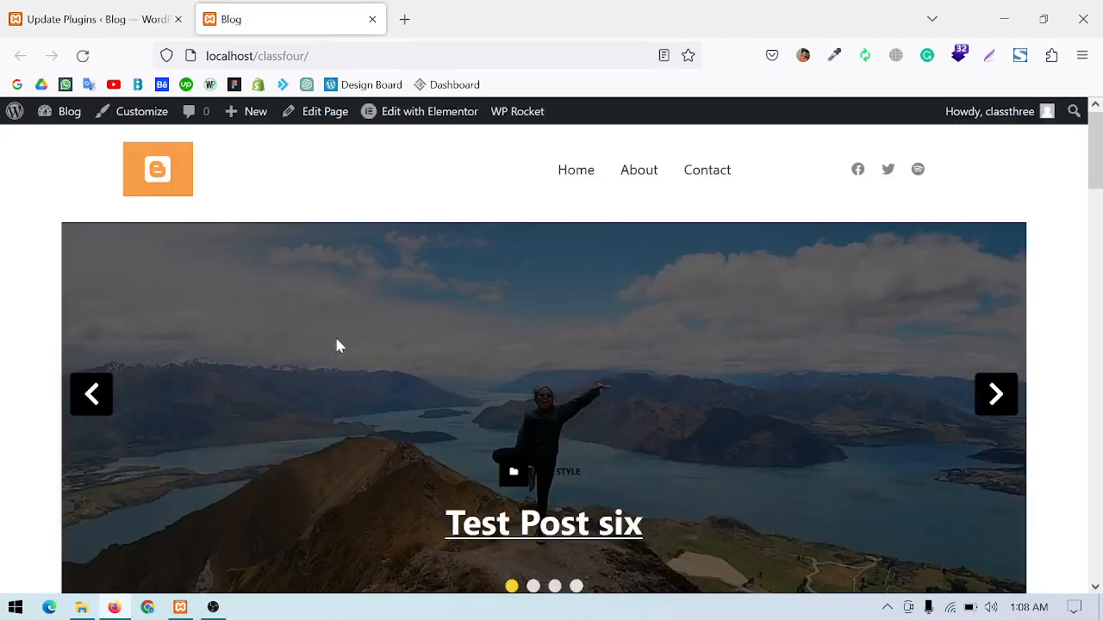
{"action": "scroll", "coordinate": [337, 345], "scroll_direction": "down", "scroll_amount": 3}
{"action": "scroll", "coordinate": [337, 345], "scroll_direction": "up", "scroll_amount": 3}
{"action": "left_click", "coordinate": [7, 8]}
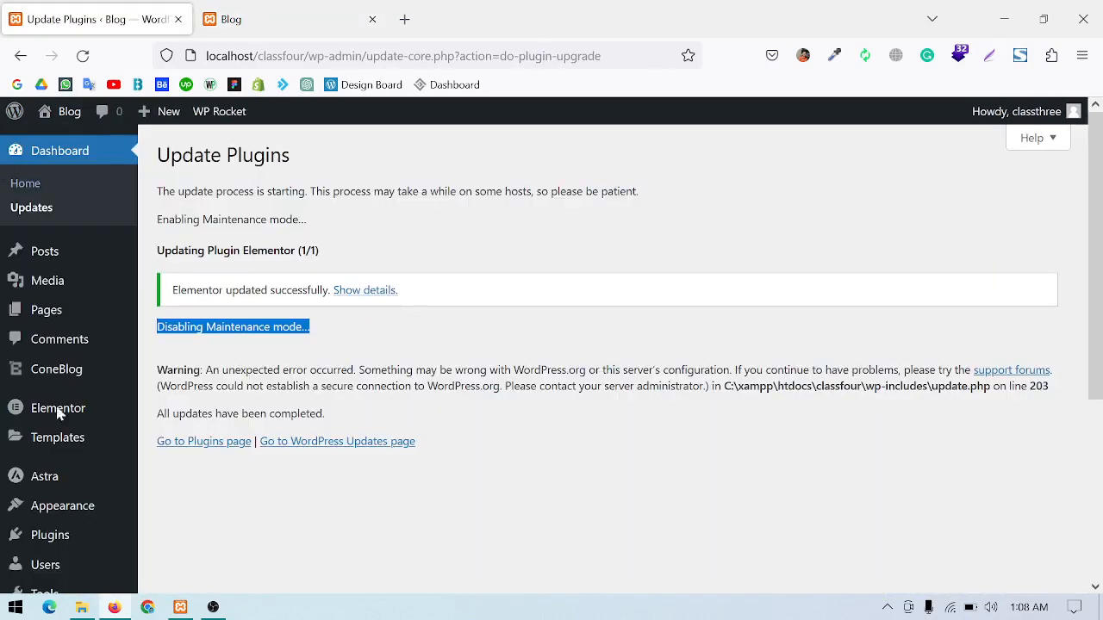
{"action": "scroll", "coordinate": [10, 475], "scroll_direction": "down", "scroll_amount": 3}
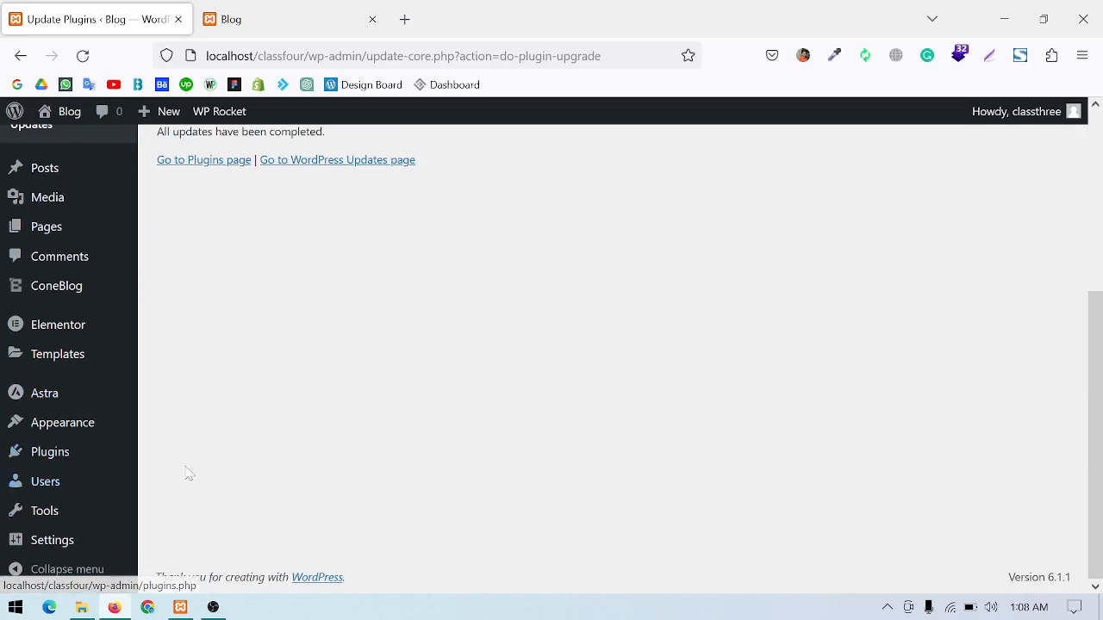
{"action": "mouse_move", "coordinate": [92, 511]}
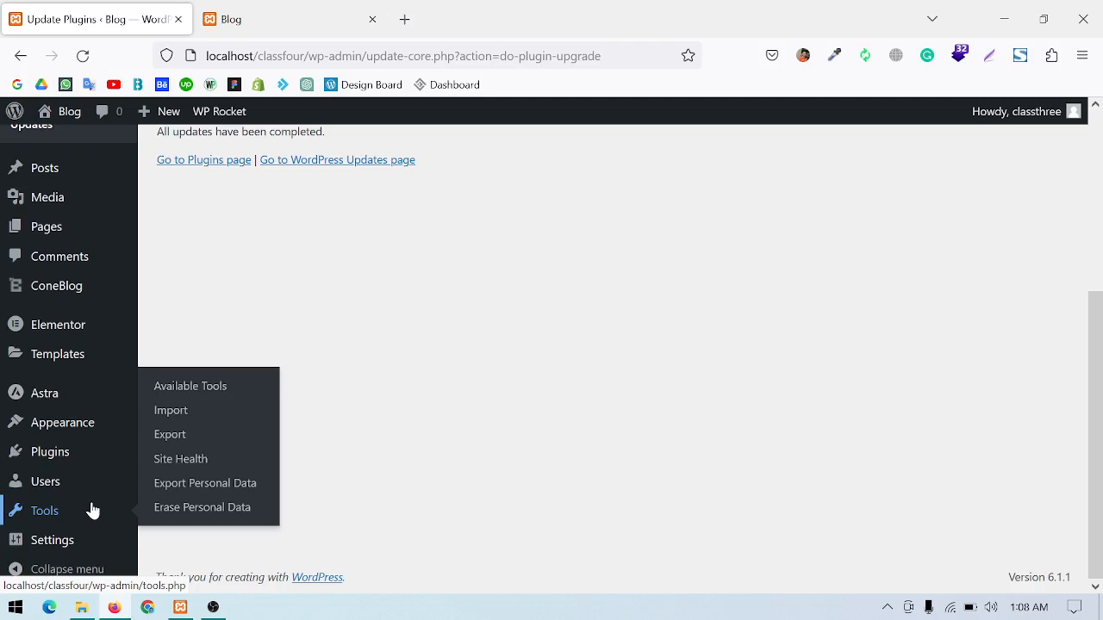
Step: Search Add New plugins for 'itheme' and install the iThemes Security plugin
{"action": "mouse_move", "coordinate": [78, 464]}
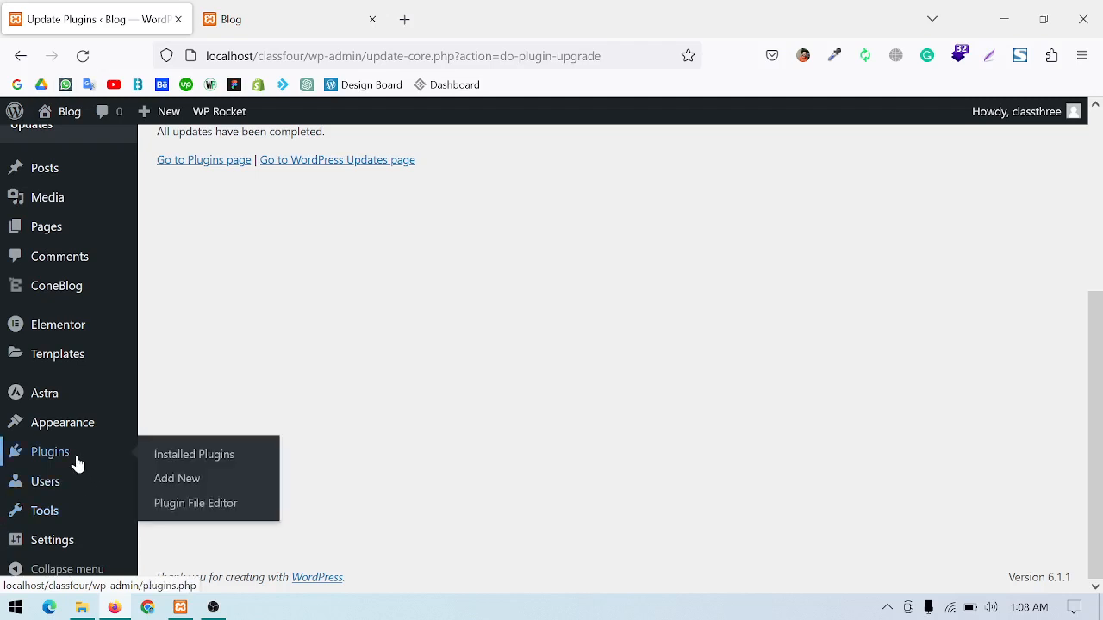
{"action": "left_click", "coordinate": [177, 485]}
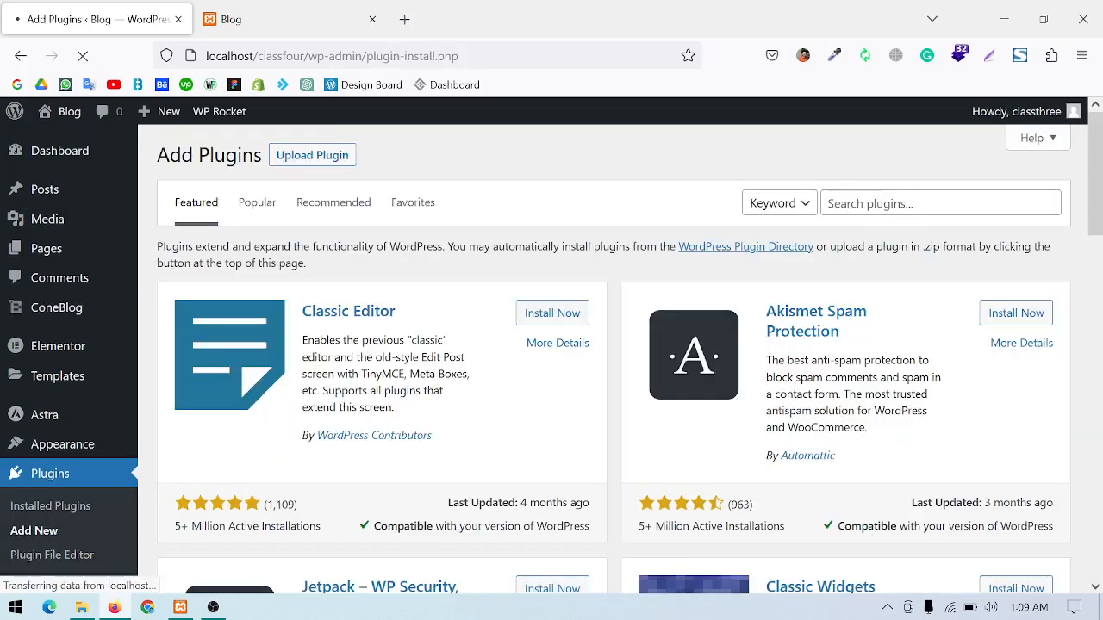
{"action": "left_click", "coordinate": [940, 203]}
{"action": "type", "text": "ithe"}
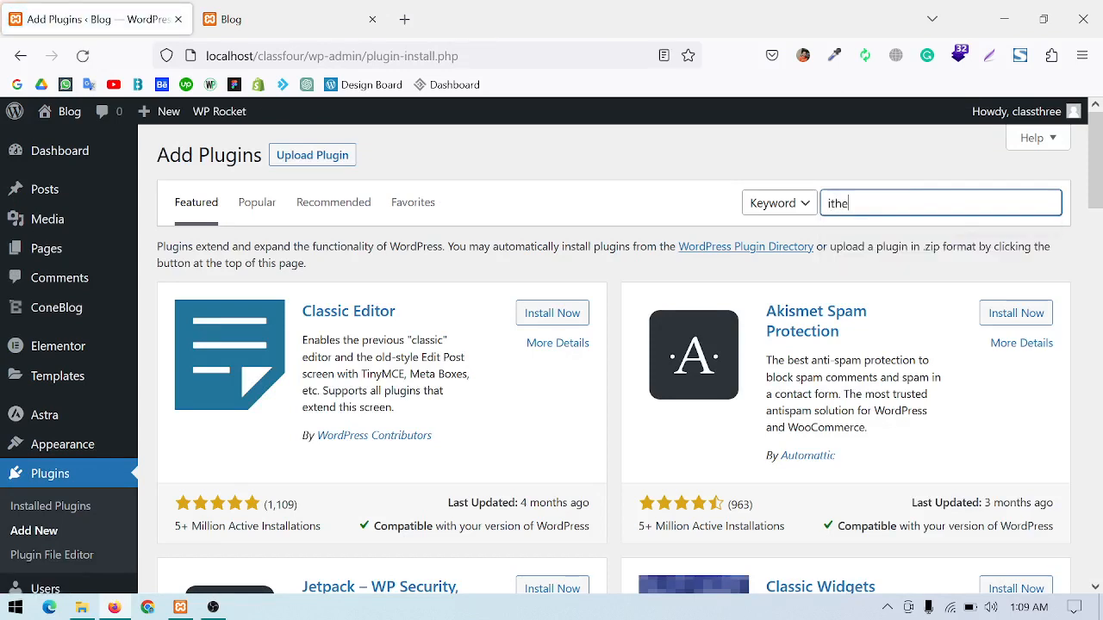
{"action": "type", "text": "me"}
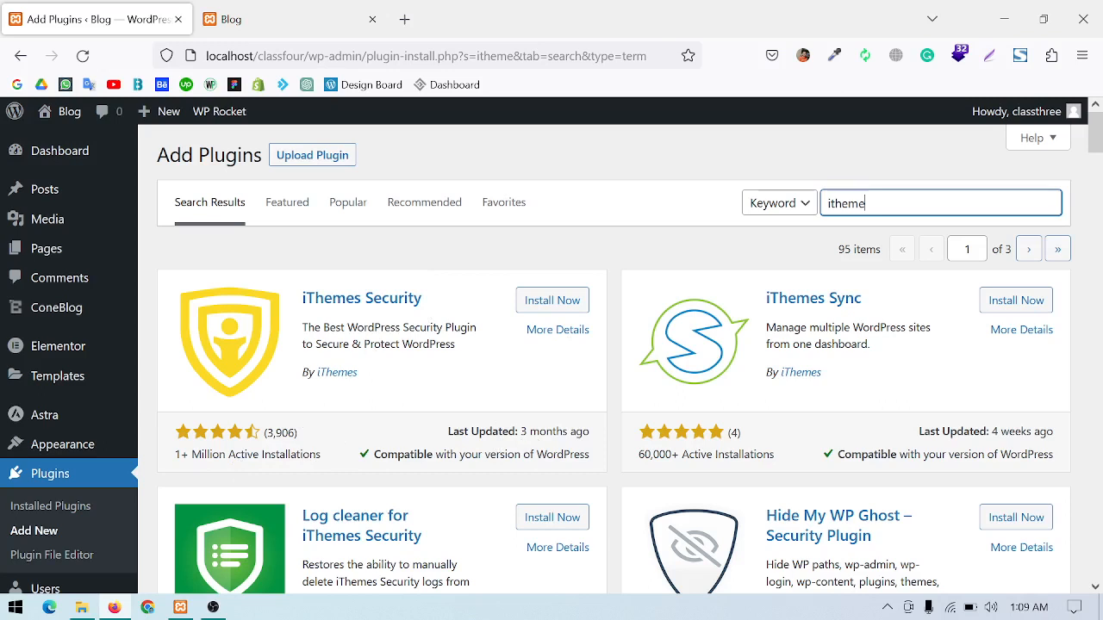
{"action": "triple_click", "coordinate": [473, 454]}
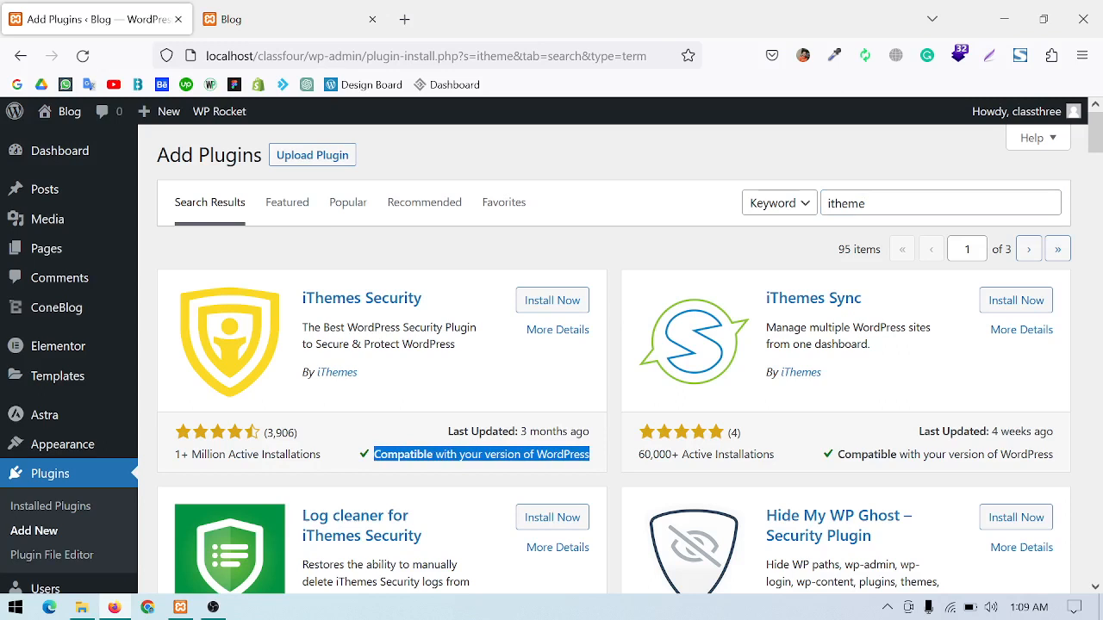
{"action": "left_click", "coordinate": [554, 306]}
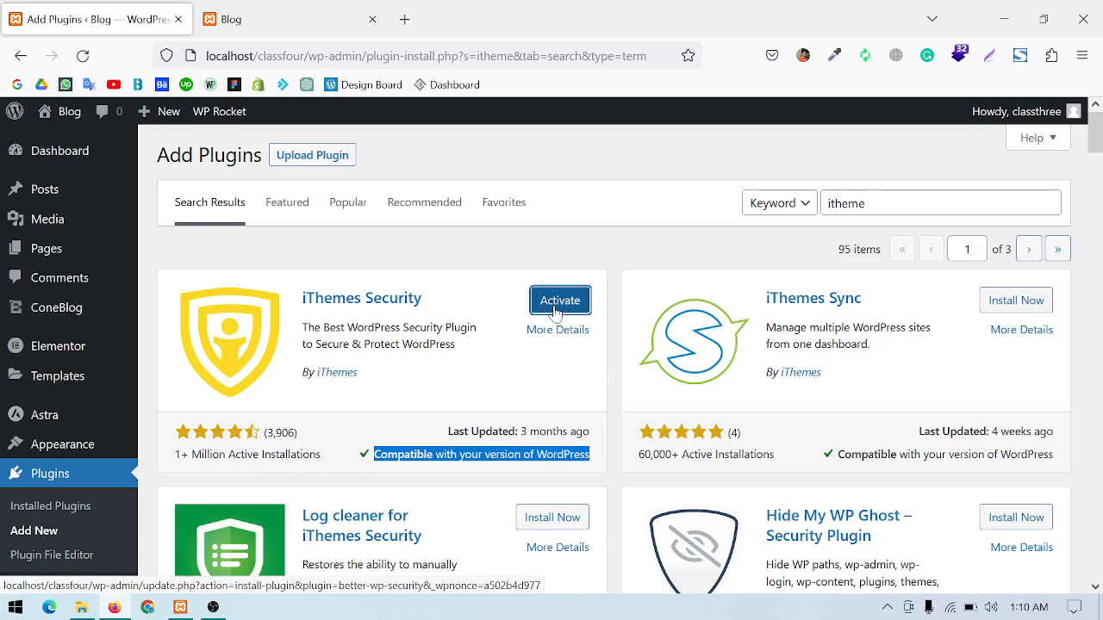
Step: Activate iThemes Security on its plugin card once installation finishes
{"action": "left_click", "coordinate": [558, 301]}
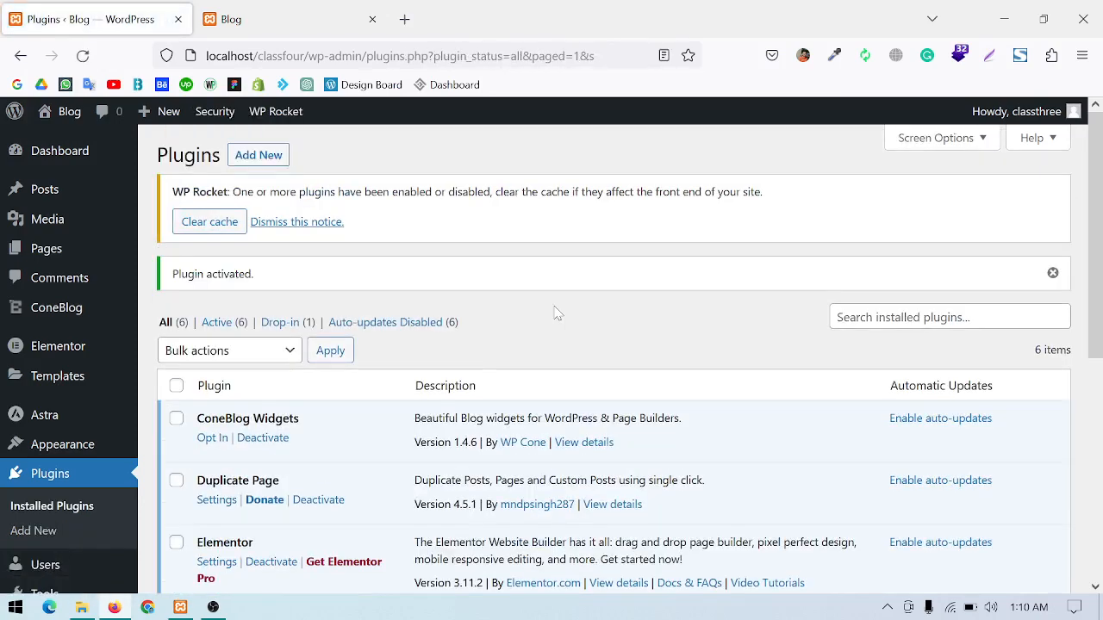
Step: Launch Setup from the Security menu to start the iThemes Security wizard
{"action": "scroll", "coordinate": [557, 314], "scroll_direction": "down", "scroll_amount": 5}
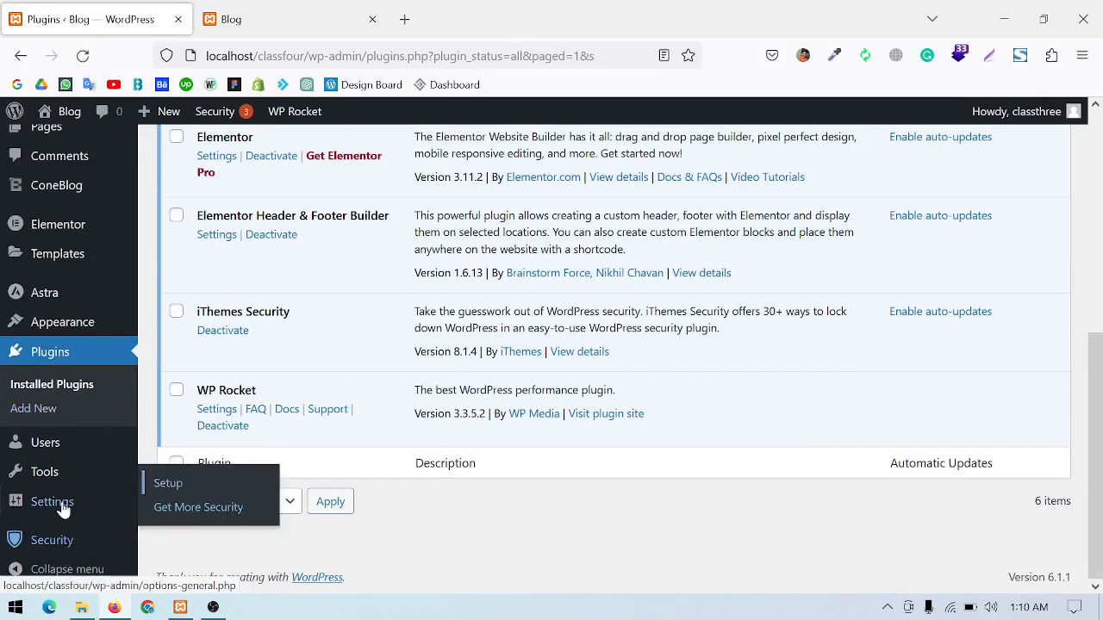
{"action": "mouse_move", "coordinate": [58, 546]}
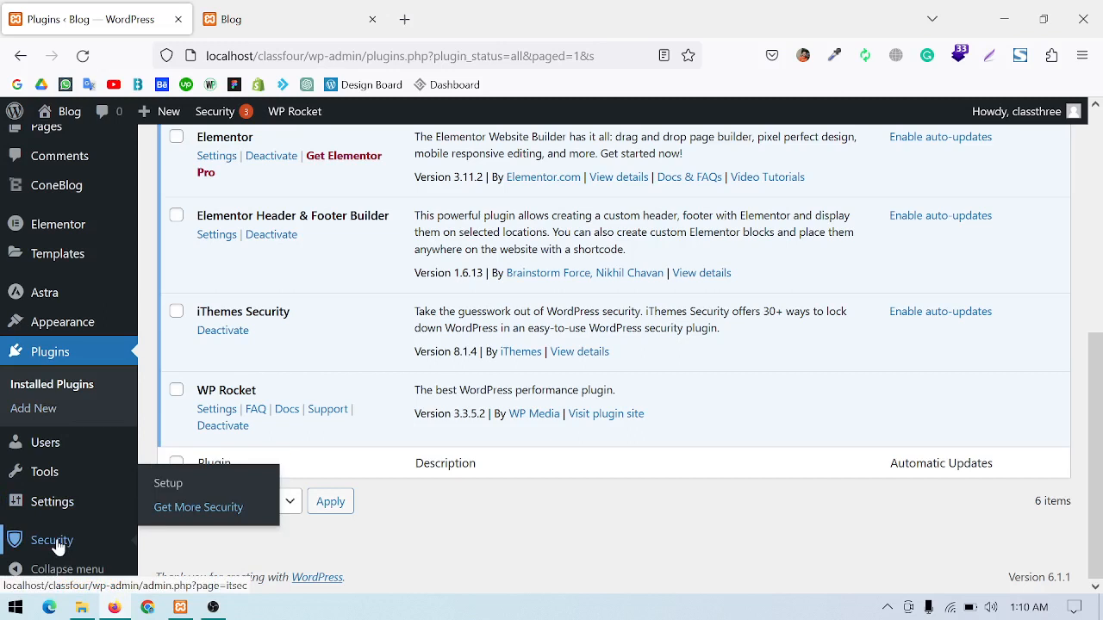
{"action": "left_click", "coordinate": [193, 483]}
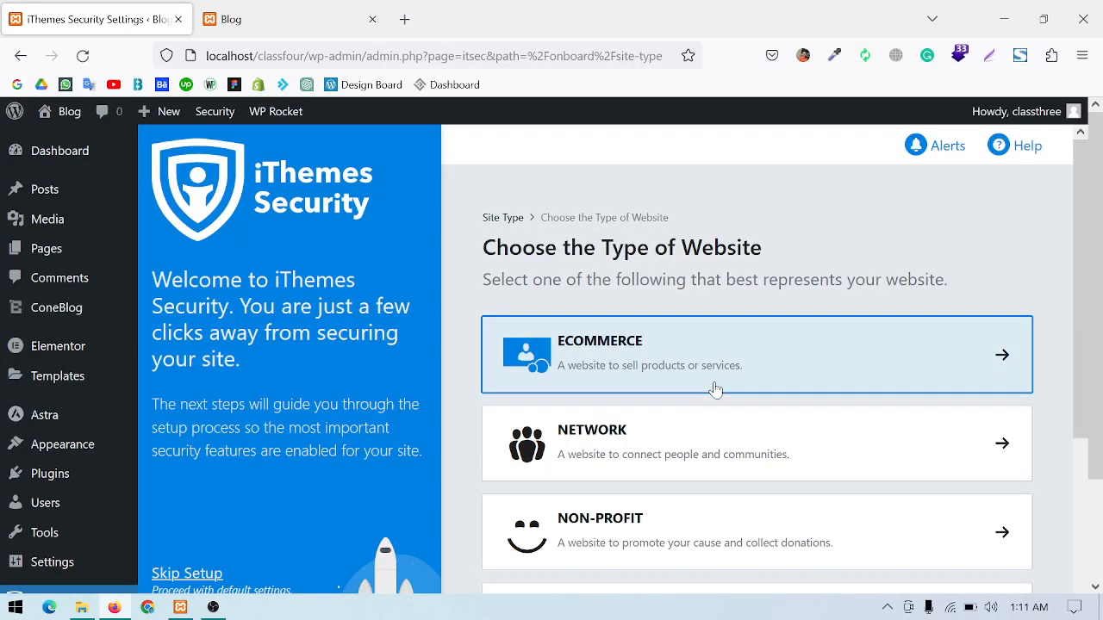
Step: Choose Blog as the website type and switch on Security Check Pro
{"action": "scroll", "coordinate": [715, 389], "scroll_direction": "down", "scroll_amount": 3}
{"action": "scroll", "coordinate": [715, 390], "scroll_direction": "up", "scroll_amount": 1}
{"action": "scroll", "coordinate": [715, 389], "scroll_direction": "down", "scroll_amount": 1}
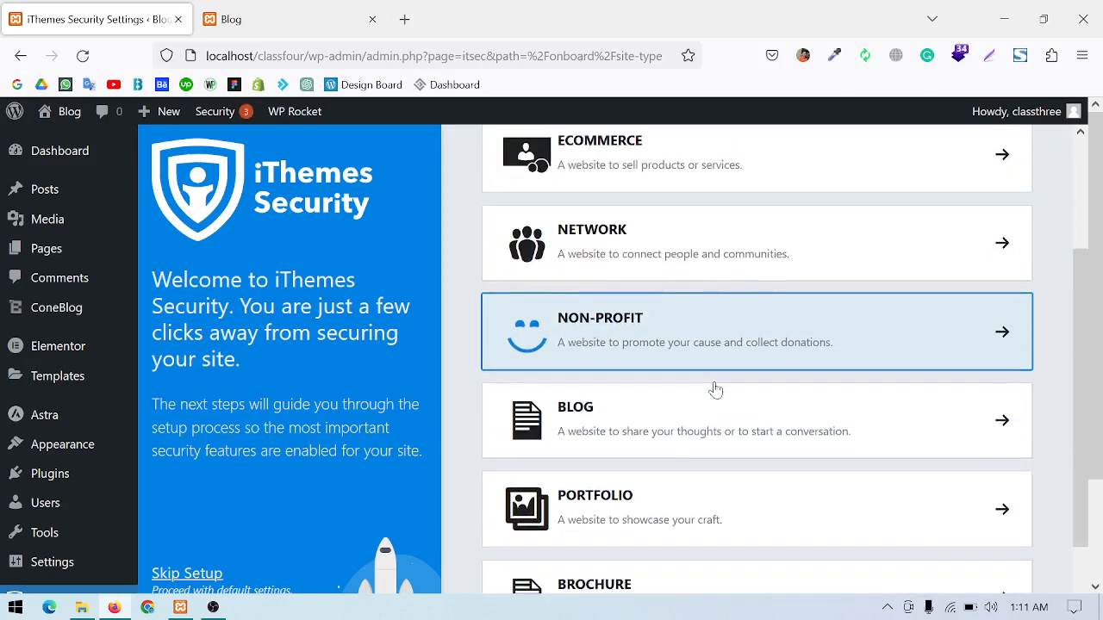
{"action": "scroll", "coordinate": [715, 389], "scroll_direction": "up", "scroll_amount": 2}
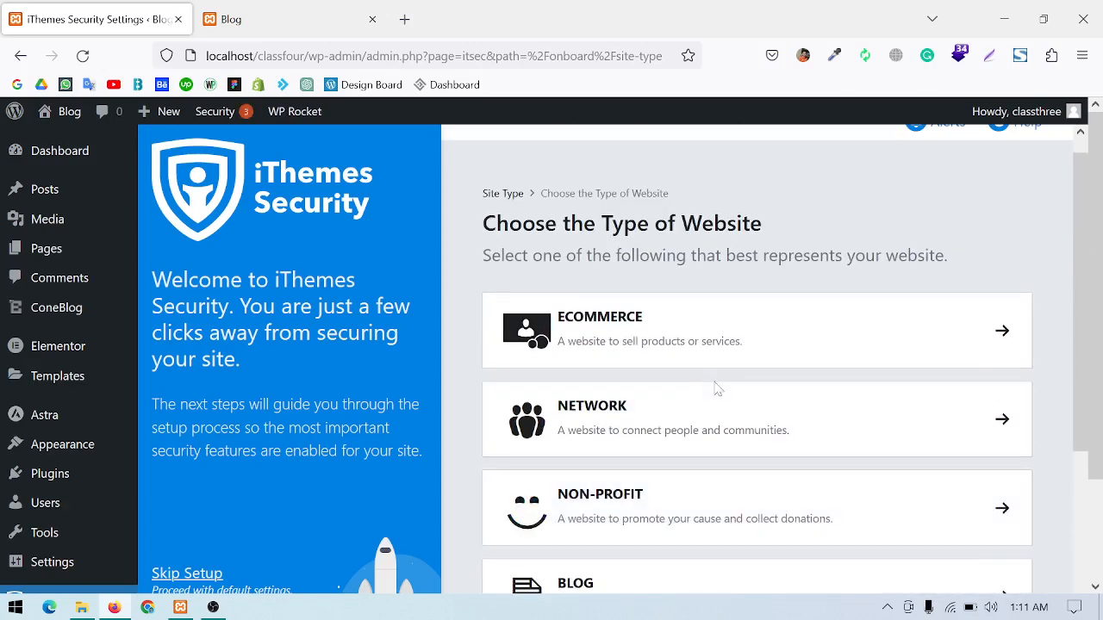
{"action": "scroll", "coordinate": [715, 390], "scroll_direction": "down", "scroll_amount": 2}
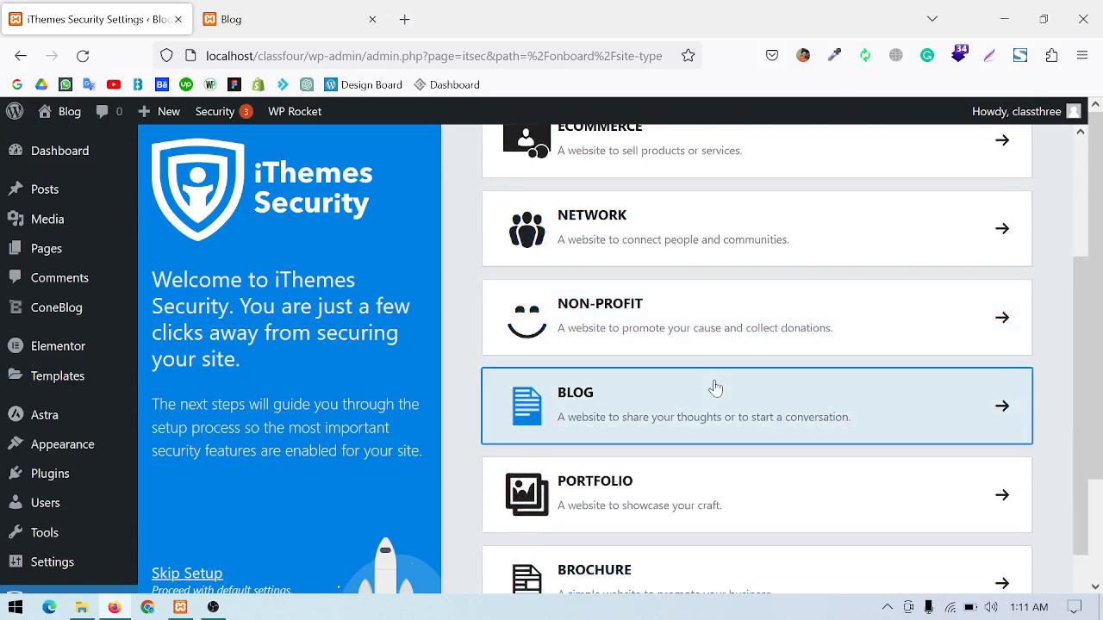
{"action": "left_click", "coordinate": [866, 432]}
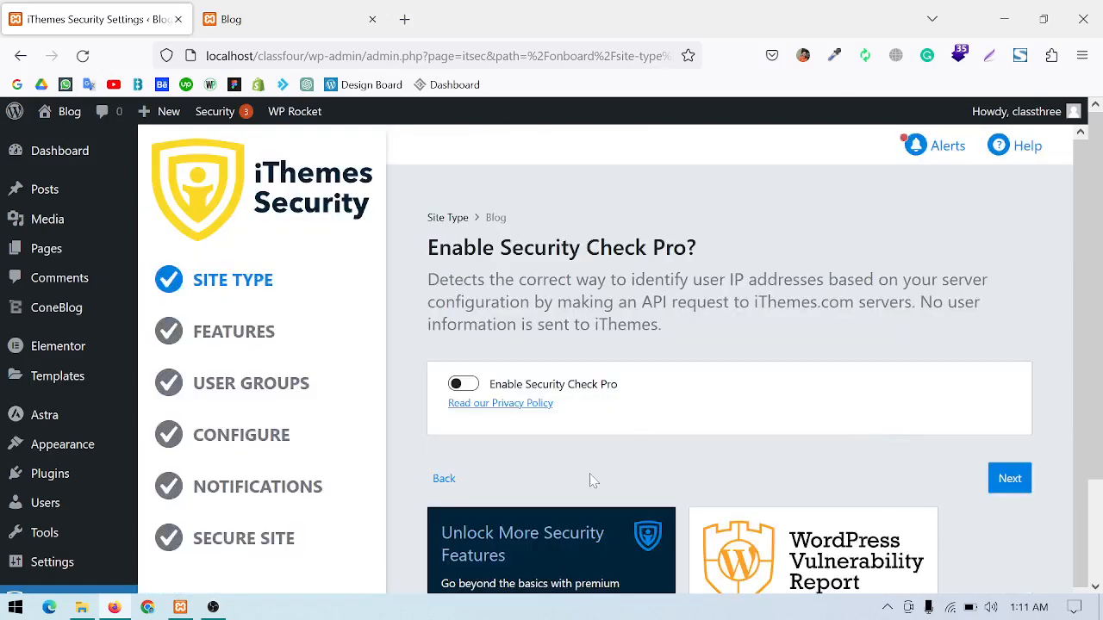
{"action": "left_click", "coordinate": [469, 385]}
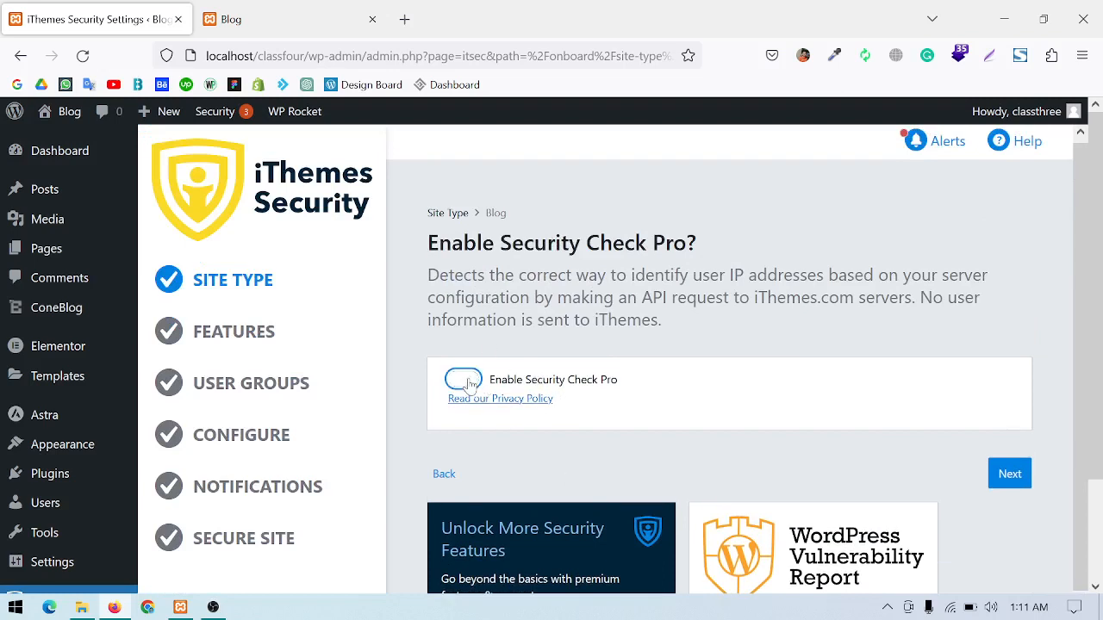
{"action": "left_click", "coordinate": [1010, 475]}
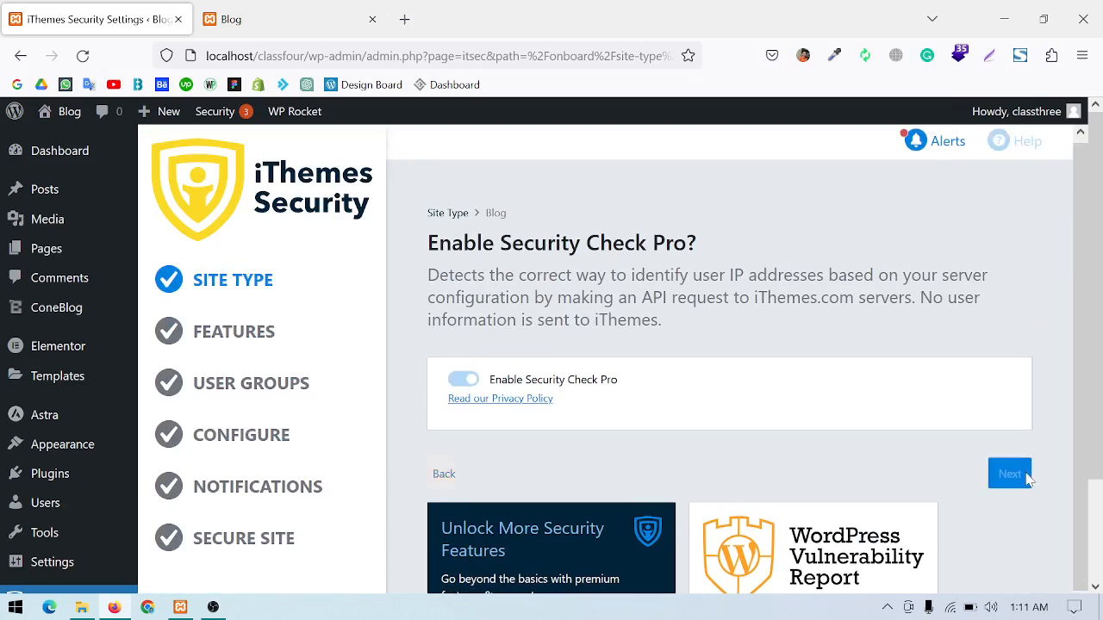
Step: Mark the site as Self and continue past the password policy page
{"action": "scroll", "coordinate": [1025, 472], "scroll_direction": "down", "scroll_amount": 2}
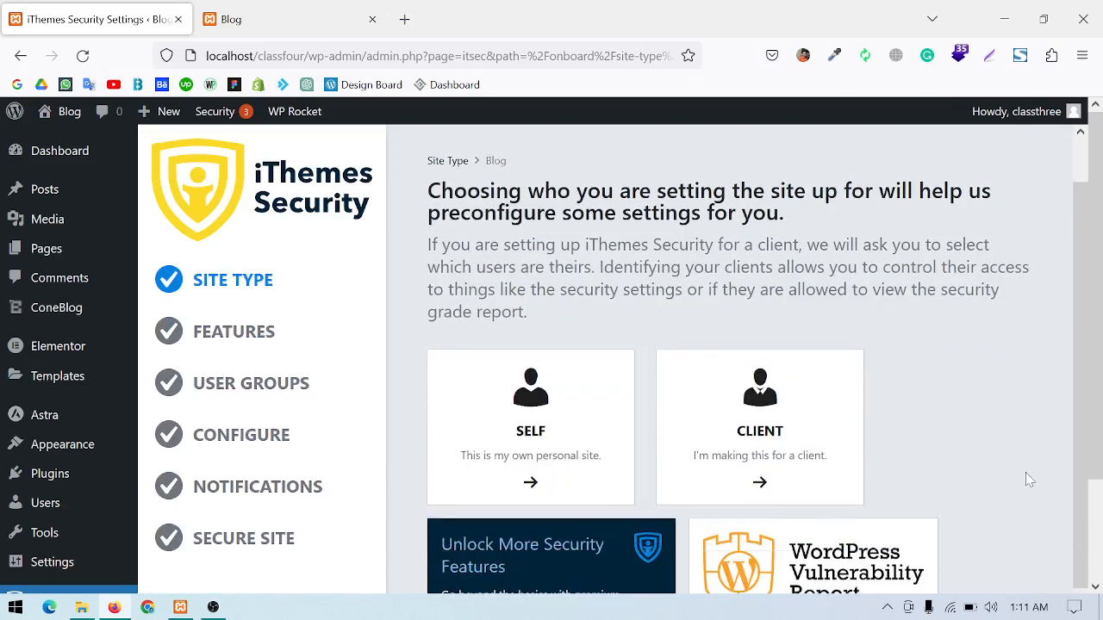
{"action": "scroll", "coordinate": [1025, 472], "scroll_direction": "up", "scroll_amount": 2}
{"action": "scroll", "coordinate": [1025, 478], "scroll_direction": "down", "scroll_amount": 1}
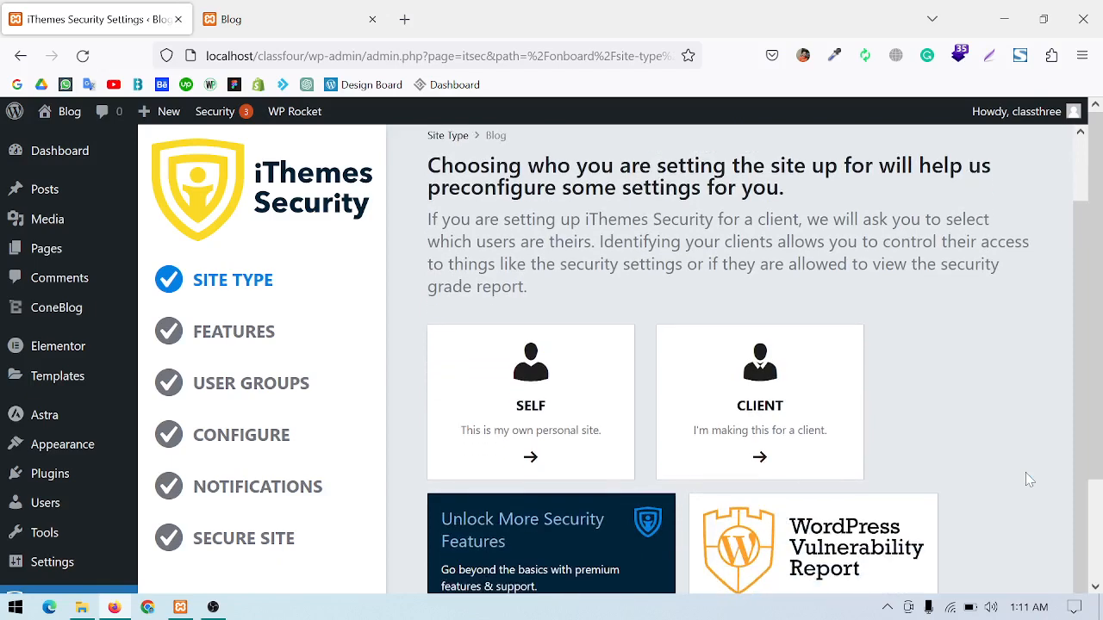
{"action": "left_click", "coordinate": [562, 411]}
{"action": "scroll", "coordinate": [564, 413], "scroll_direction": "down", "scroll_amount": 1}
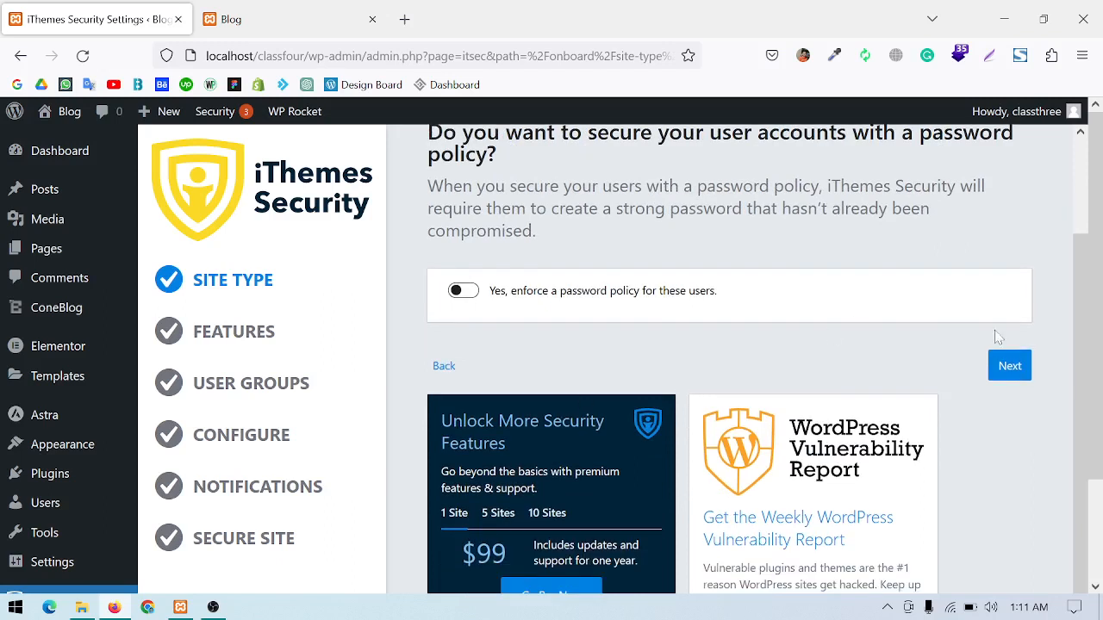
{"action": "left_click", "coordinate": [1022, 377]}
{"action": "scroll", "coordinate": [791, 413], "scroll_direction": "down", "scroll_amount": 3}
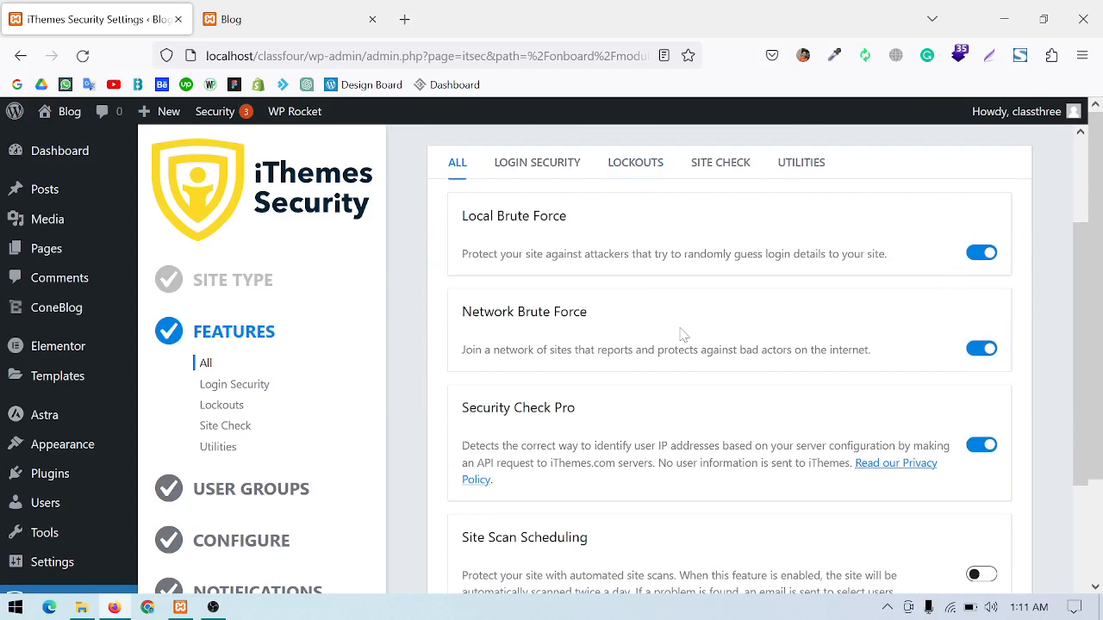
Step: Accept defaults on the All, Login Security, Lockouts, Site Check and Utilities feature tabs
{"action": "scroll", "coordinate": [683, 334], "scroll_direction": "down", "scroll_amount": 3}
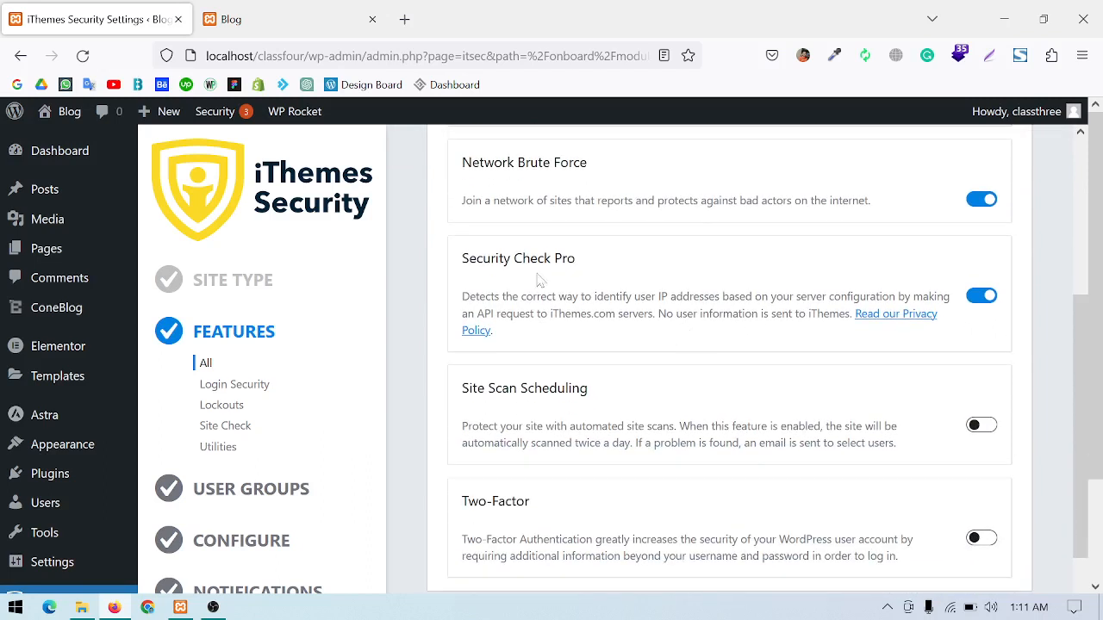
{"action": "scroll", "coordinate": [670, 318], "scroll_direction": "down", "scroll_amount": 3}
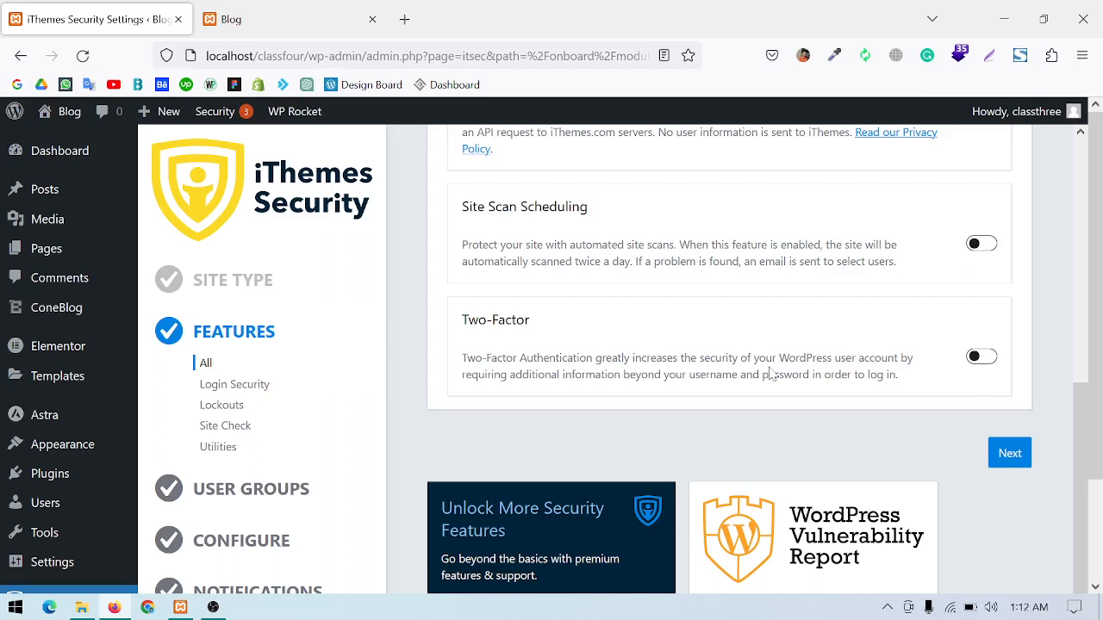
{"action": "left_click", "coordinate": [1008, 463]}
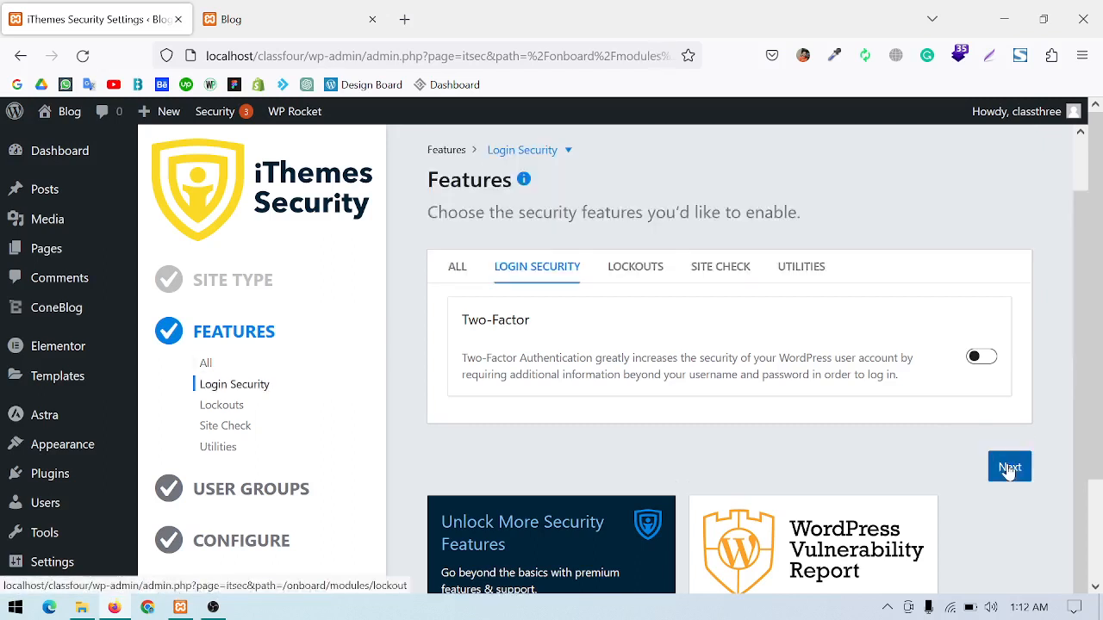
{"action": "left_click", "coordinate": [1008, 468]}
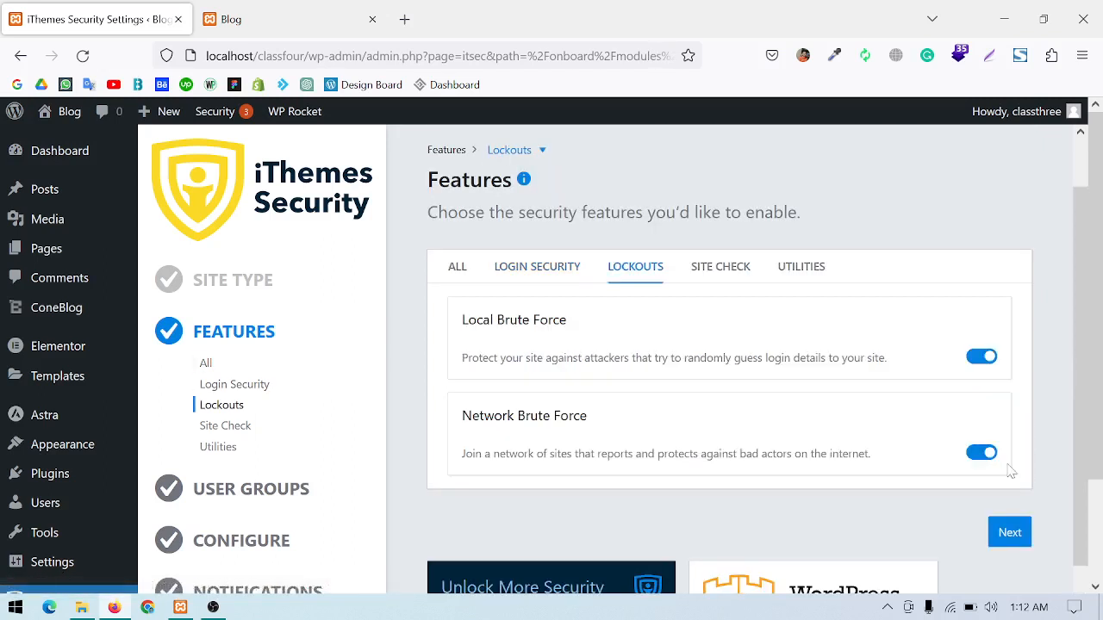
{"action": "scroll", "coordinate": [857, 395], "scroll_direction": "down", "scroll_amount": 2}
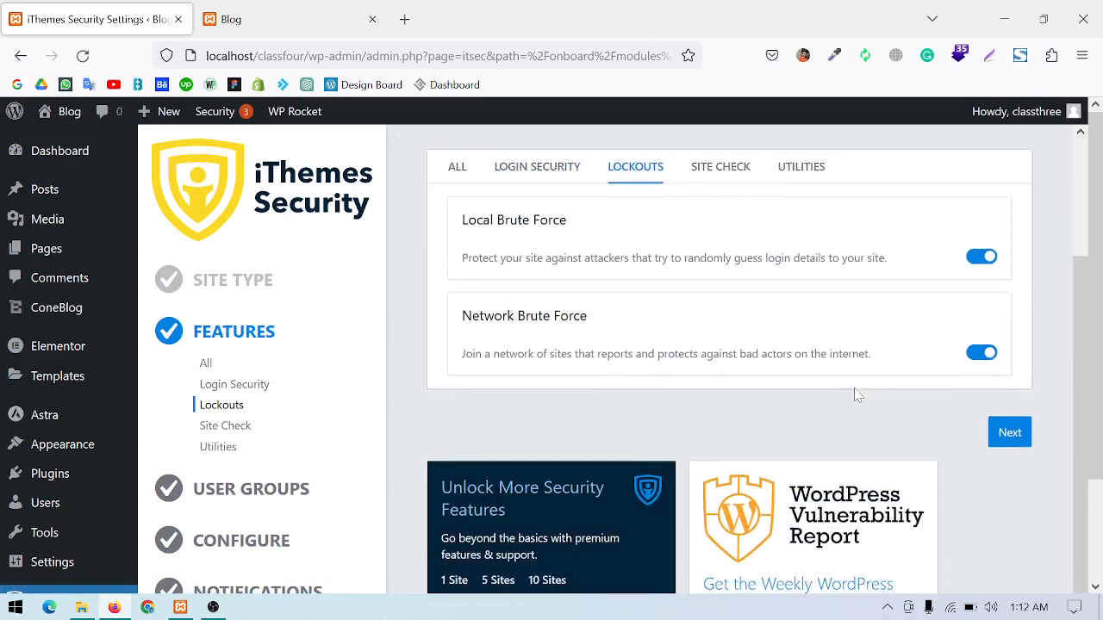
{"action": "scroll", "coordinate": [857, 395], "scroll_direction": "up", "scroll_amount": 1}
{"action": "left_click", "coordinate": [1017, 490]}
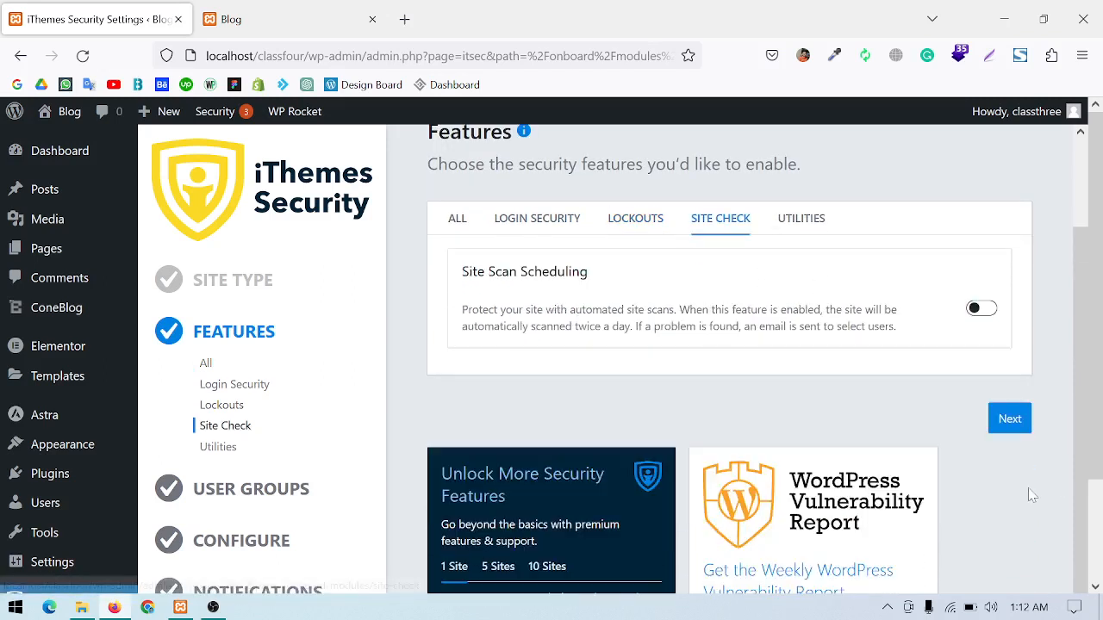
{"action": "left_click", "coordinate": [1008, 419]}
{"action": "left_click", "coordinate": [1004, 436]}
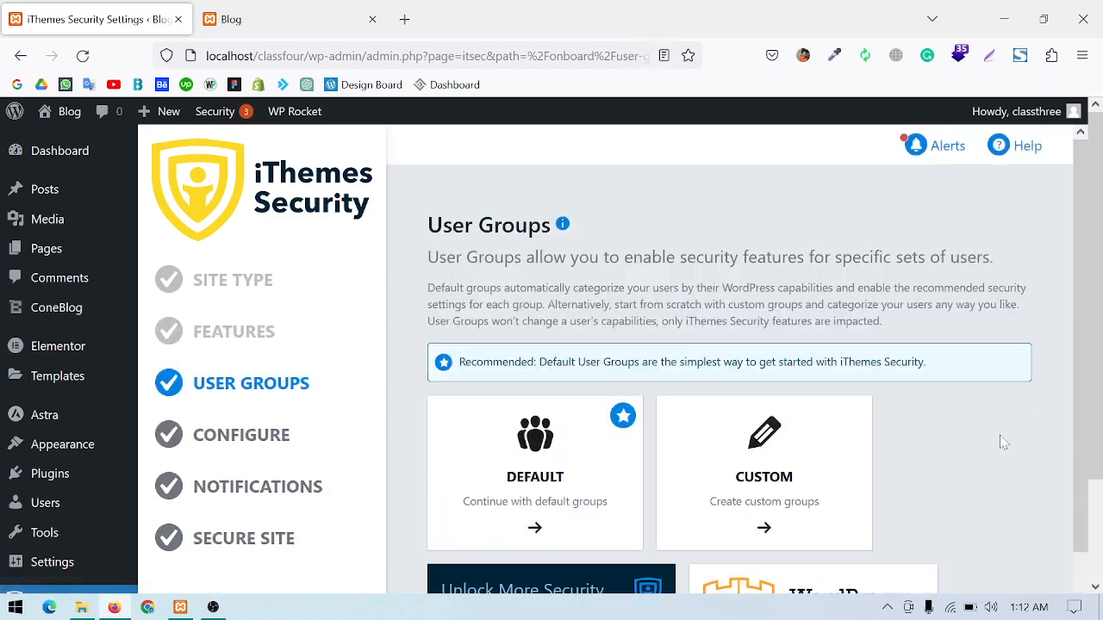
Step: Keep the default user groups and require strong passwords for Administrators and Editors
{"action": "scroll", "coordinate": [726, 369], "scroll_direction": "down", "scroll_amount": 2}
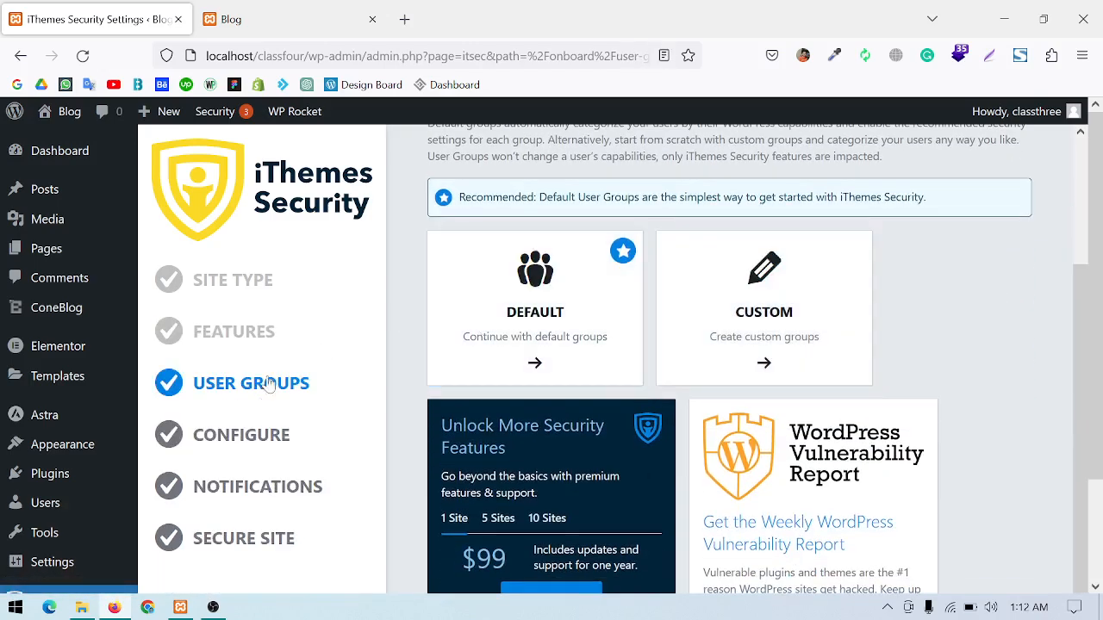
{"action": "left_click", "coordinate": [535, 341]}
{"action": "scroll", "coordinate": [535, 341], "scroll_direction": "down", "scroll_amount": 2}
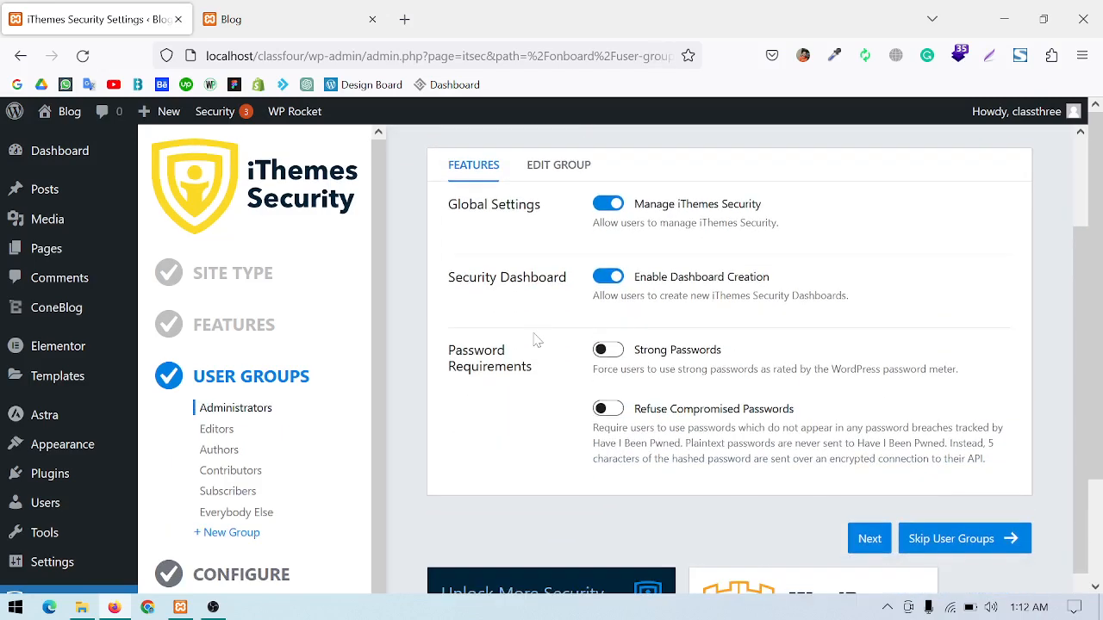
{"action": "left_click", "coordinate": [613, 357]}
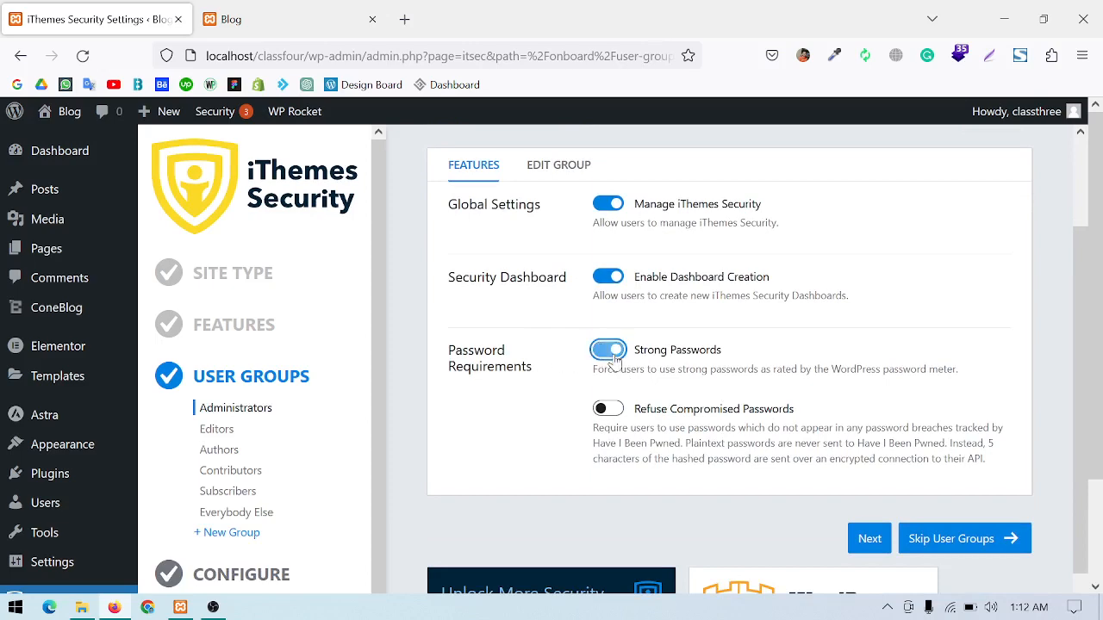
{"action": "scroll", "coordinate": [823, 448], "scroll_direction": "down", "scroll_amount": 1}
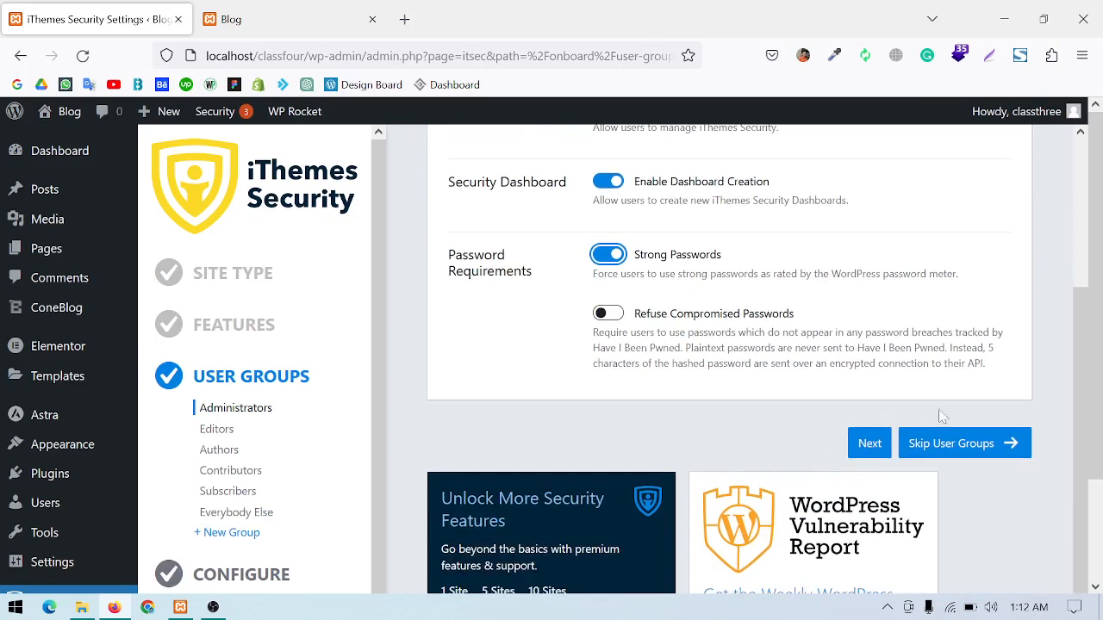
{"action": "left_click", "coordinate": [872, 447]}
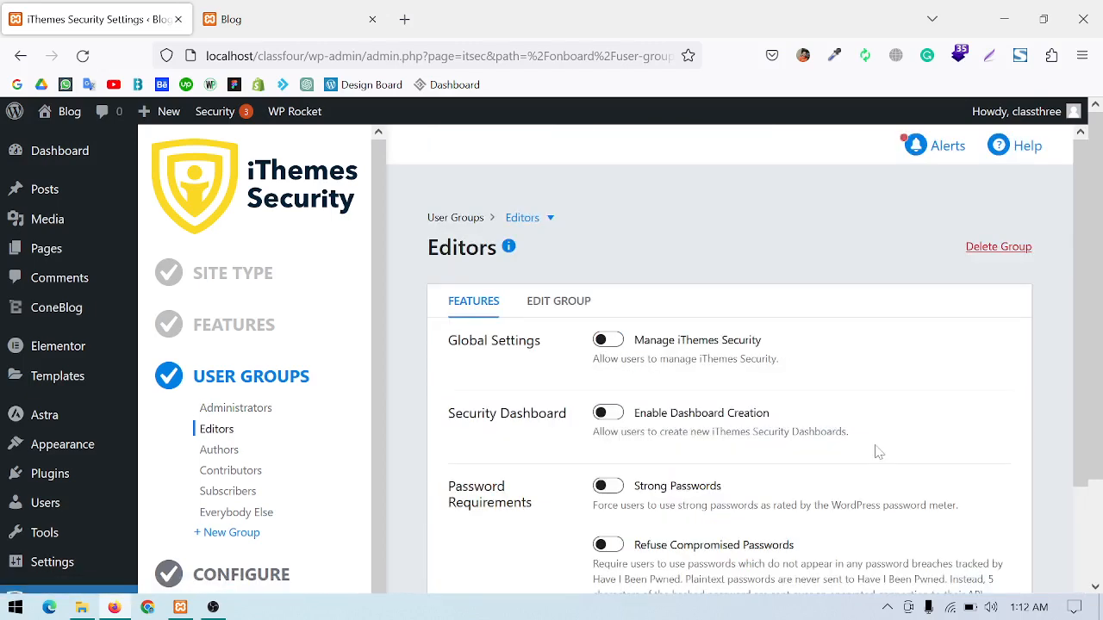
{"action": "scroll", "coordinate": [697, 416], "scroll_direction": "down", "scroll_amount": 2}
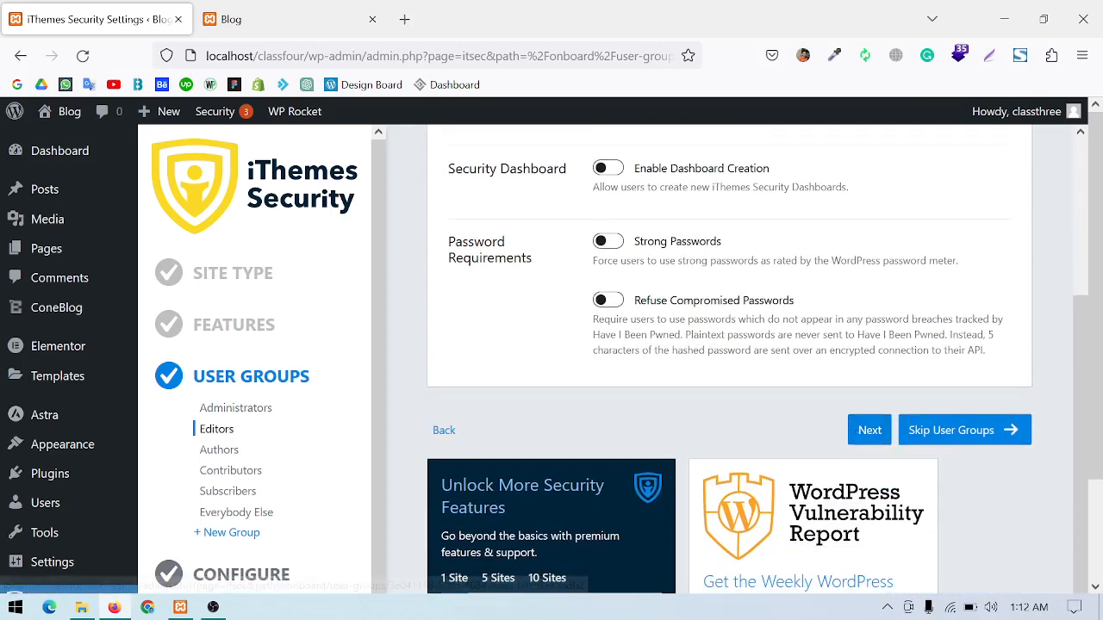
{"action": "left_click", "coordinate": [607, 241]}
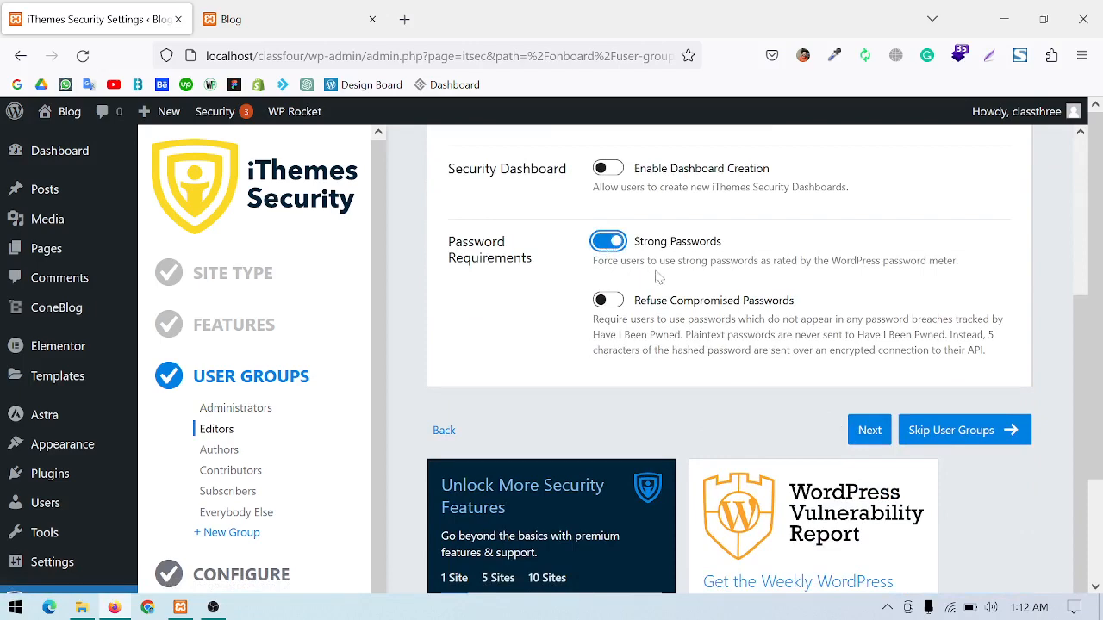
{"action": "left_click", "coordinate": [861, 428]}
Step: Require strong passwords for the Authors and Contributors groups
{"action": "scroll", "coordinate": [697, 414], "scroll_direction": "down", "scroll_amount": 2}
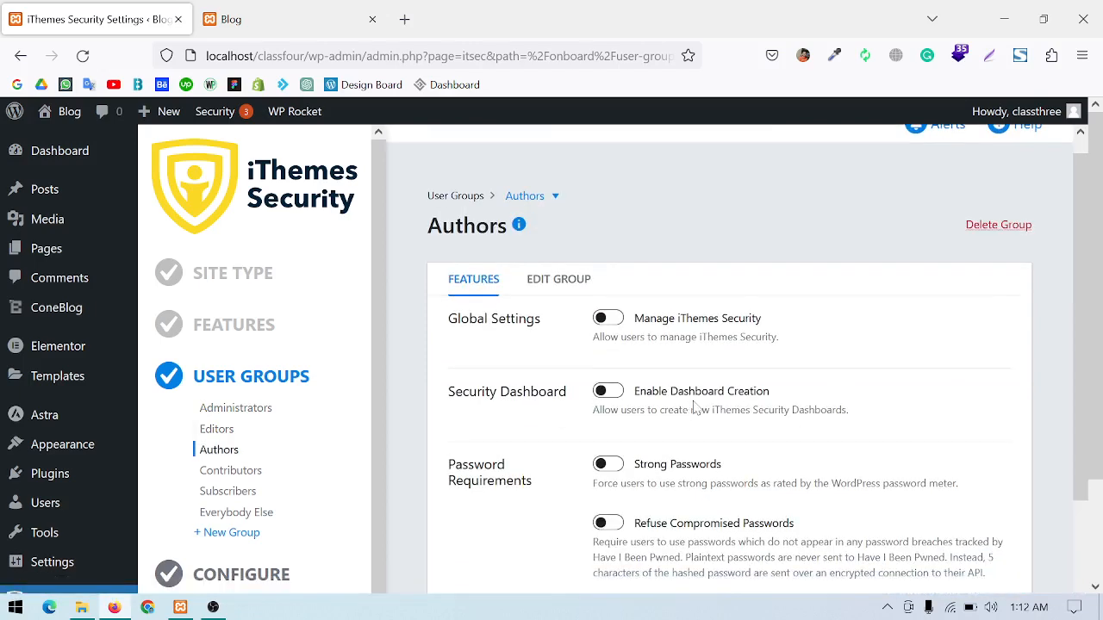
{"action": "scroll", "coordinate": [695, 410], "scroll_direction": "up", "scroll_amount": 1}
{"action": "scroll", "coordinate": [694, 408], "scroll_direction": "down", "scroll_amount": 1}
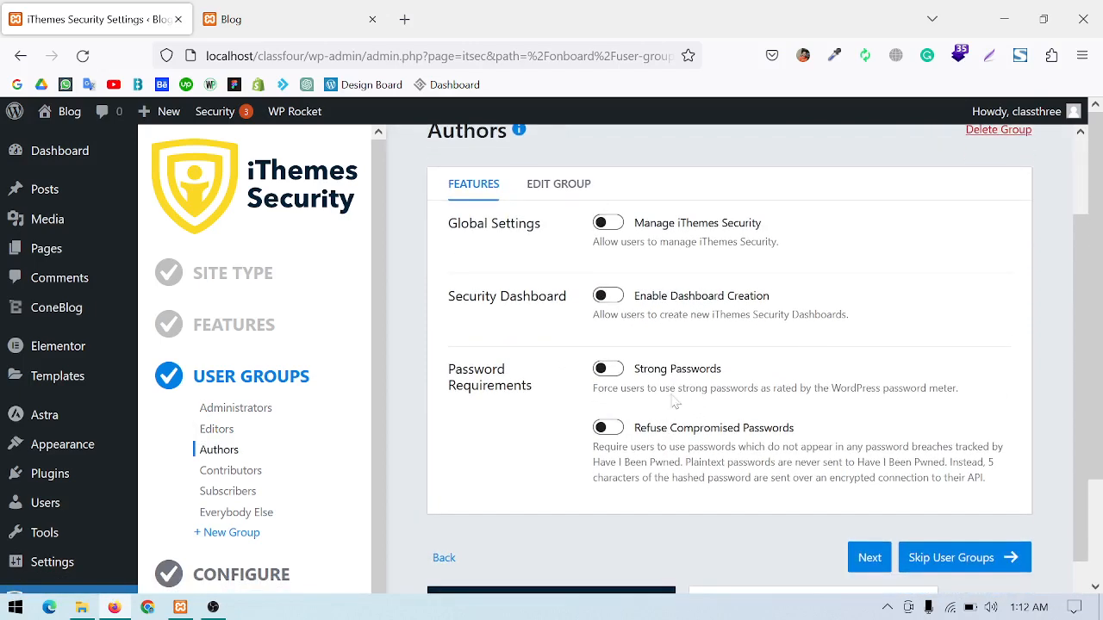
{"action": "left_click", "coordinate": [608, 370]}
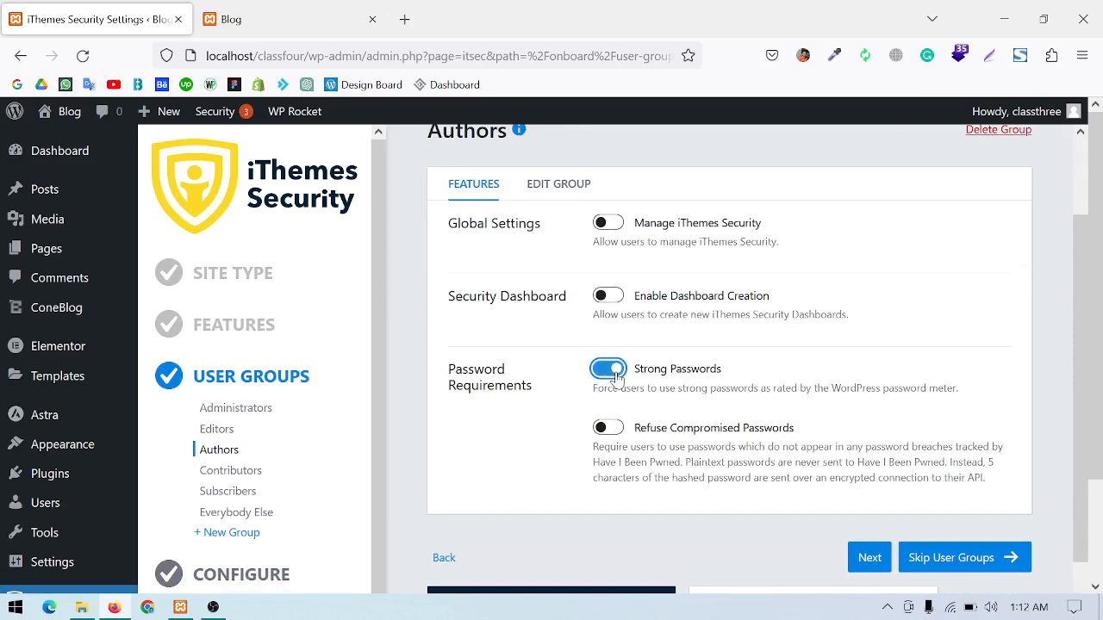
{"action": "left_click", "coordinate": [889, 565]}
{"action": "scroll", "coordinate": [582, 403], "scroll_direction": "down", "scroll_amount": 2}
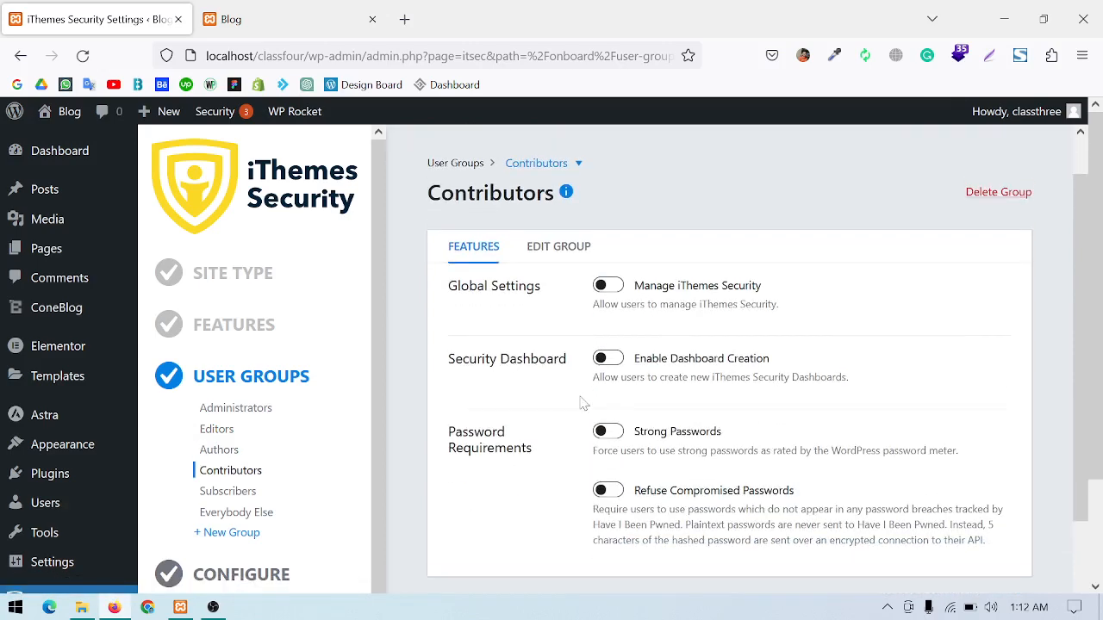
{"action": "left_click", "coordinate": [604, 398]}
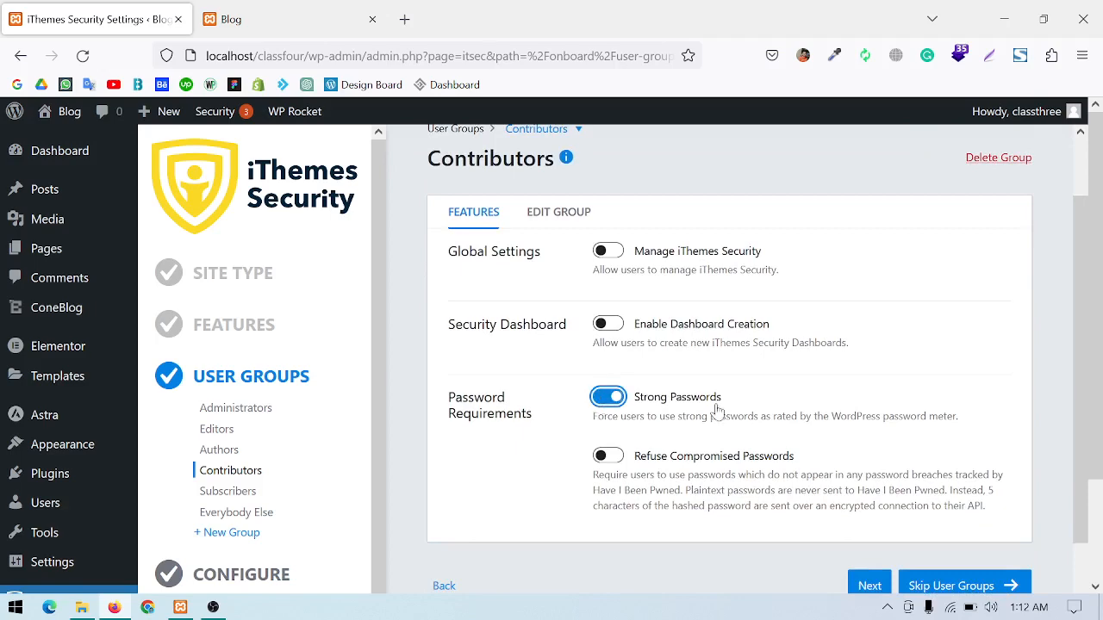
{"action": "scroll", "coordinate": [714, 411], "scroll_direction": "down", "scroll_amount": 3}
{"action": "left_click", "coordinate": [868, 453]}
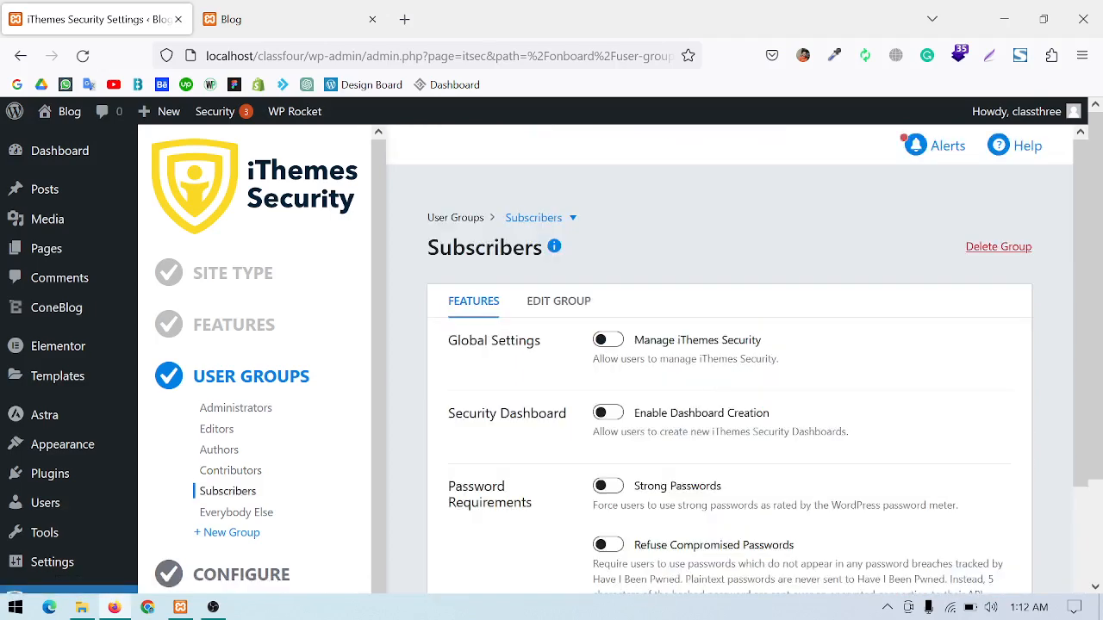
Step: Require strong passwords for Subscribers and Everybody Else, finishing the User Groups step
{"action": "scroll", "coordinate": [619, 351], "scroll_direction": "down", "scroll_amount": 3}
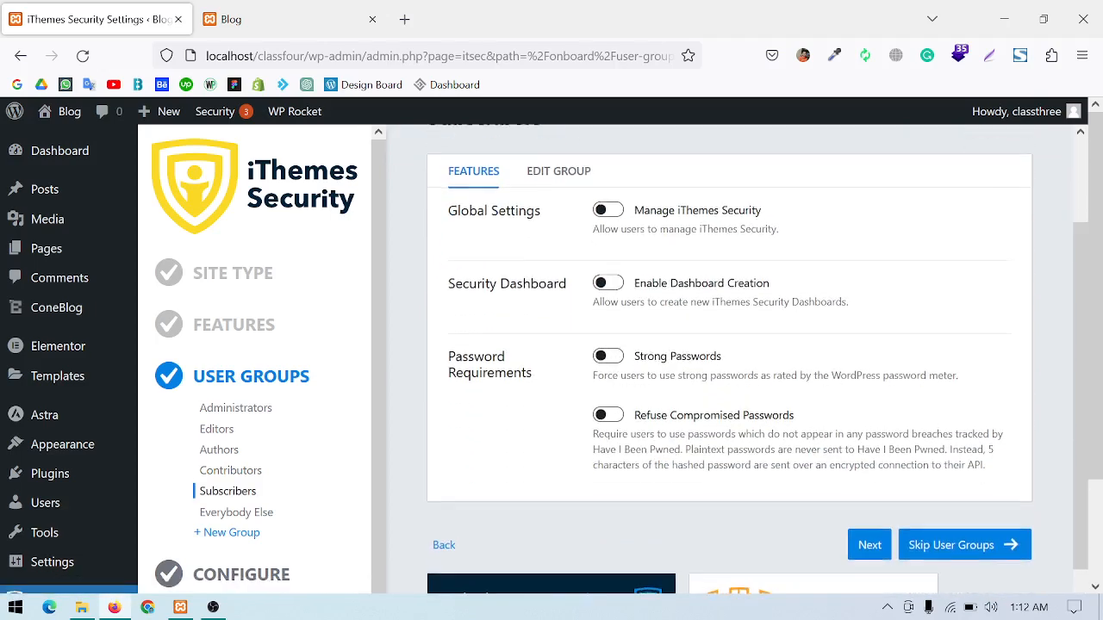
{"action": "left_click", "coordinate": [614, 355]}
{"action": "left_click", "coordinate": [868, 542]}
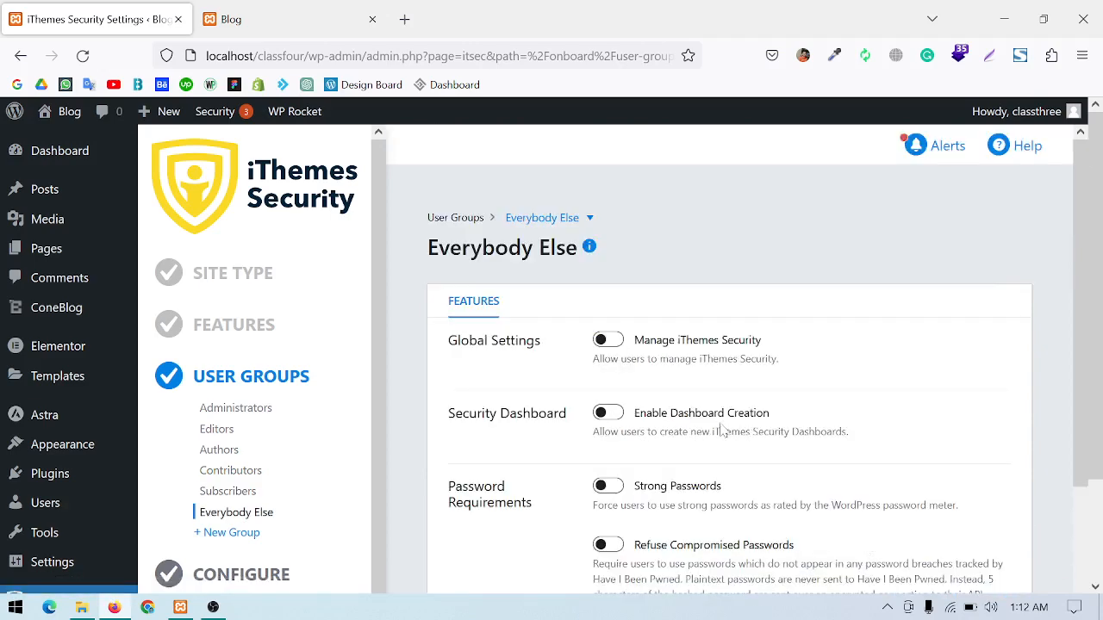
{"action": "scroll", "coordinate": [722, 429], "scroll_direction": "down", "scroll_amount": 3}
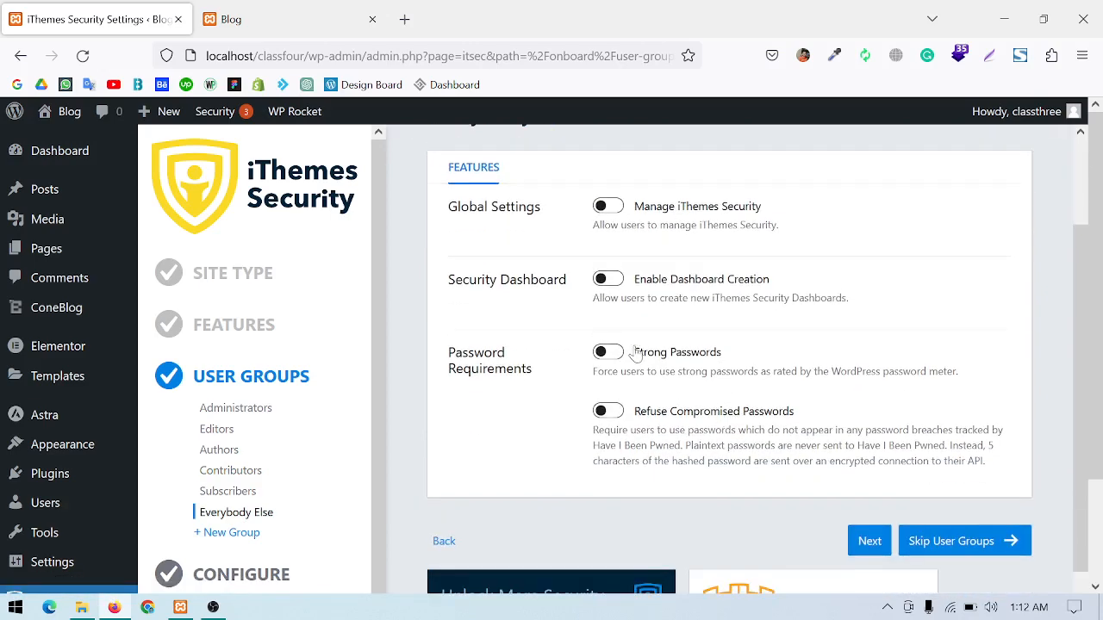
{"action": "left_click", "coordinate": [608, 352]}
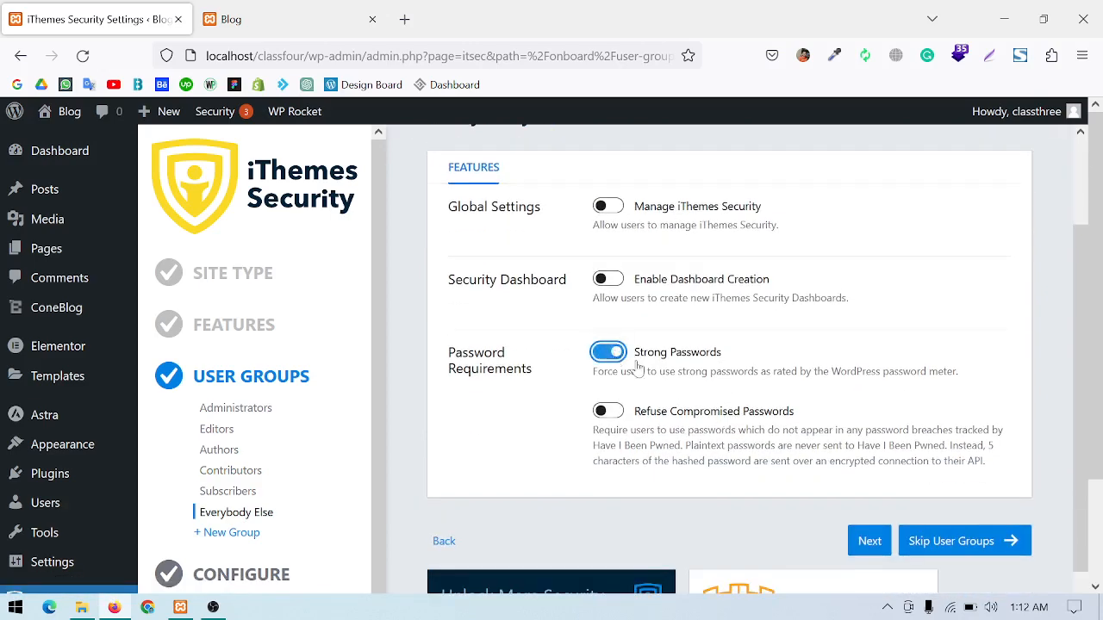
{"action": "left_click", "coordinate": [870, 541]}
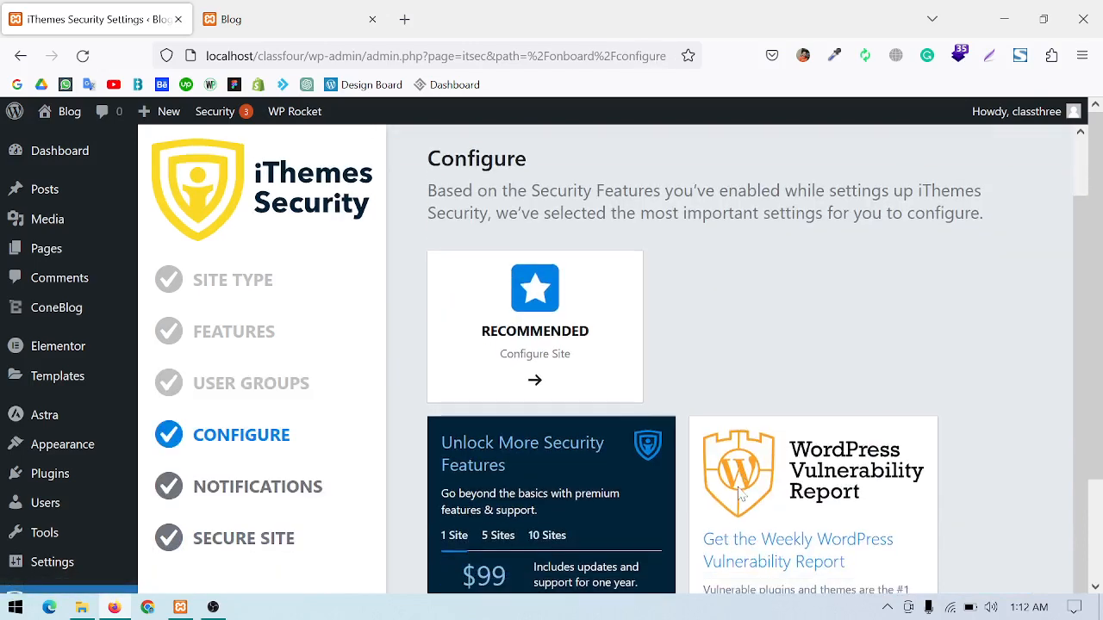
Step: Choose the Recommended configuration and accept default Global Settings and Network Brute Force pages
{"action": "scroll", "coordinate": [739, 493], "scroll_direction": "down", "scroll_amount": 1}
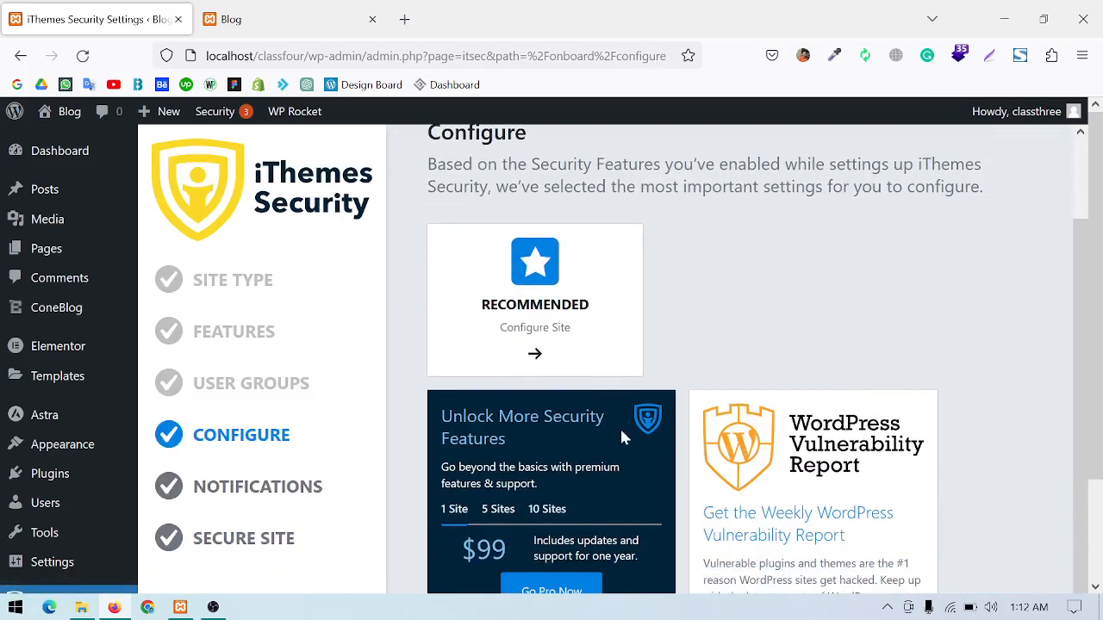
{"action": "left_click", "coordinate": [562, 344]}
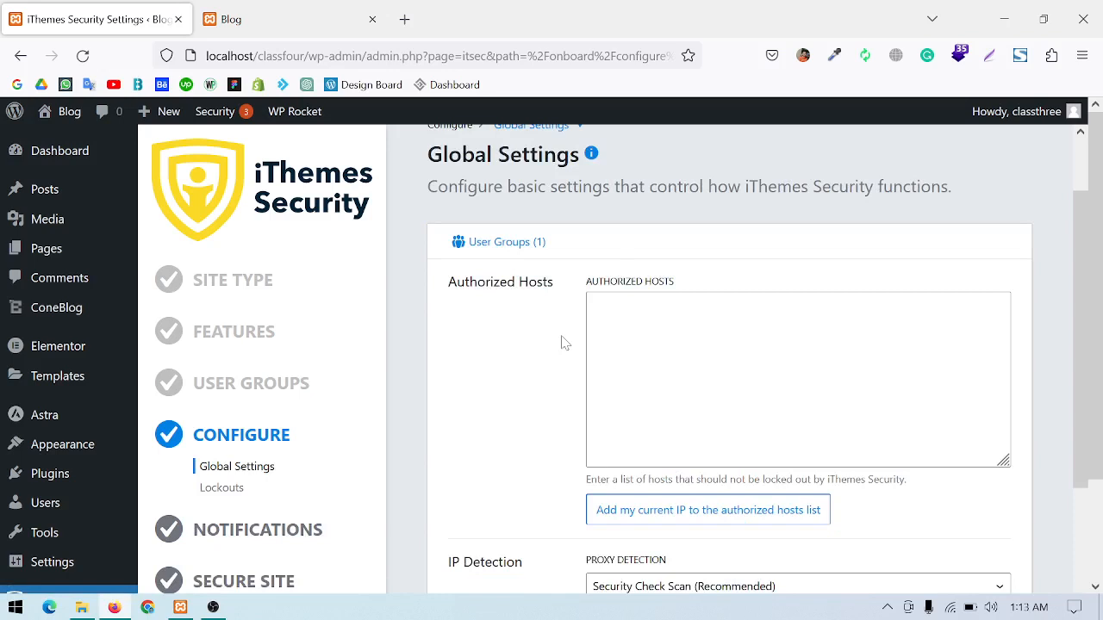
{"action": "scroll", "coordinate": [562, 344], "scroll_direction": "down", "scroll_amount": 1}
{"action": "scroll", "coordinate": [561, 344], "scroll_direction": "down", "scroll_amount": 2}
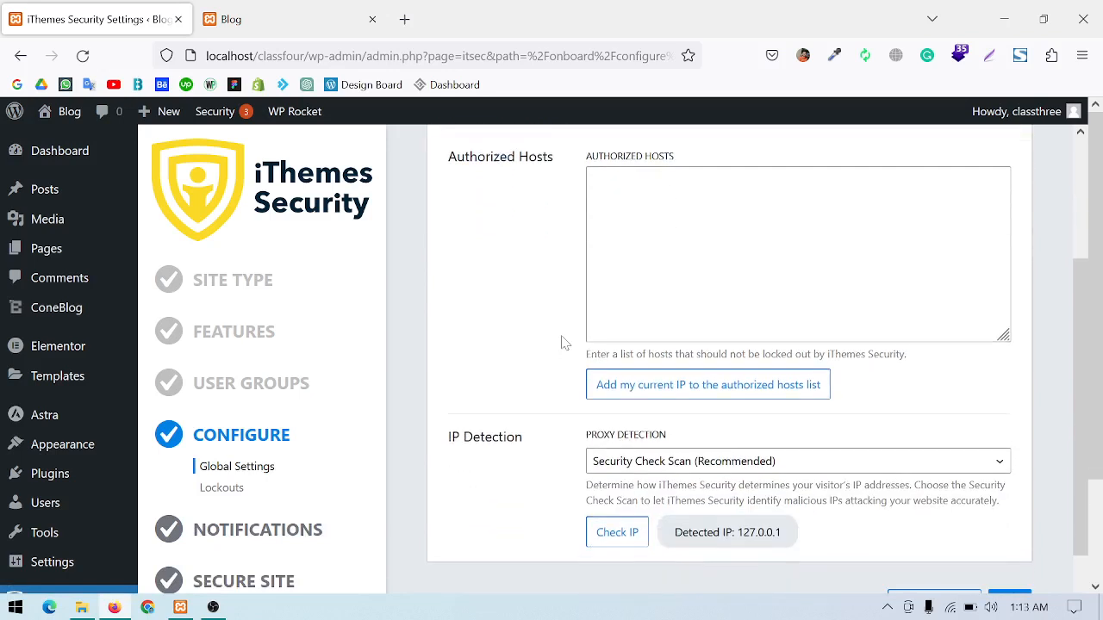
{"action": "scroll", "coordinate": [561, 344], "scroll_direction": "up", "scroll_amount": 2}
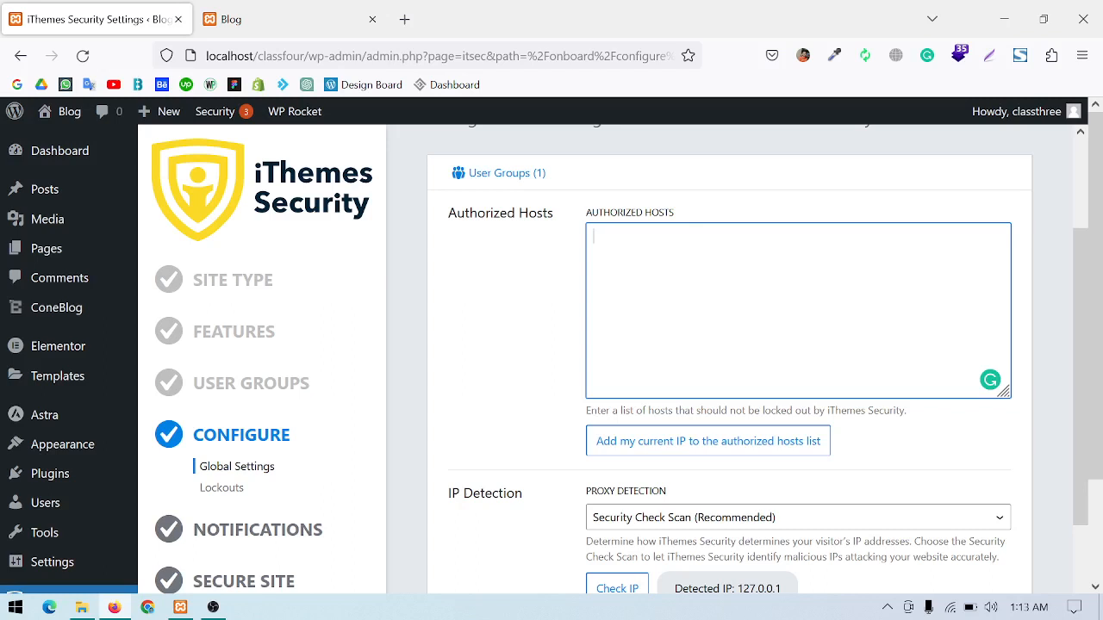
{"action": "scroll", "coordinate": [758, 360], "scroll_direction": "down", "scroll_amount": 1}
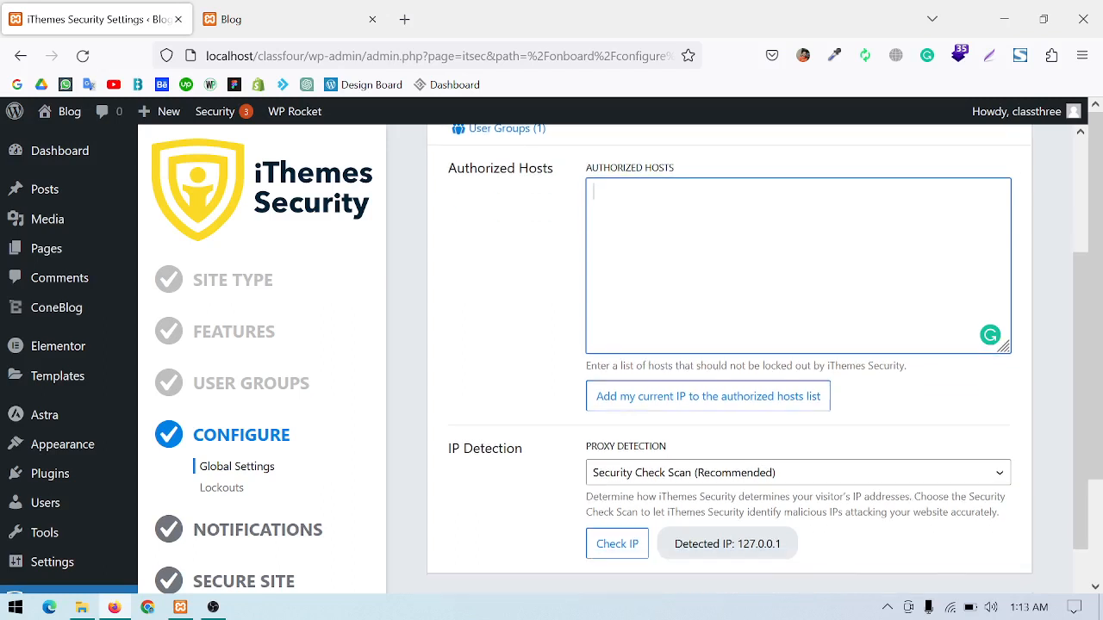
{"action": "scroll", "coordinate": [726, 293], "scroll_direction": "down", "scroll_amount": 4}
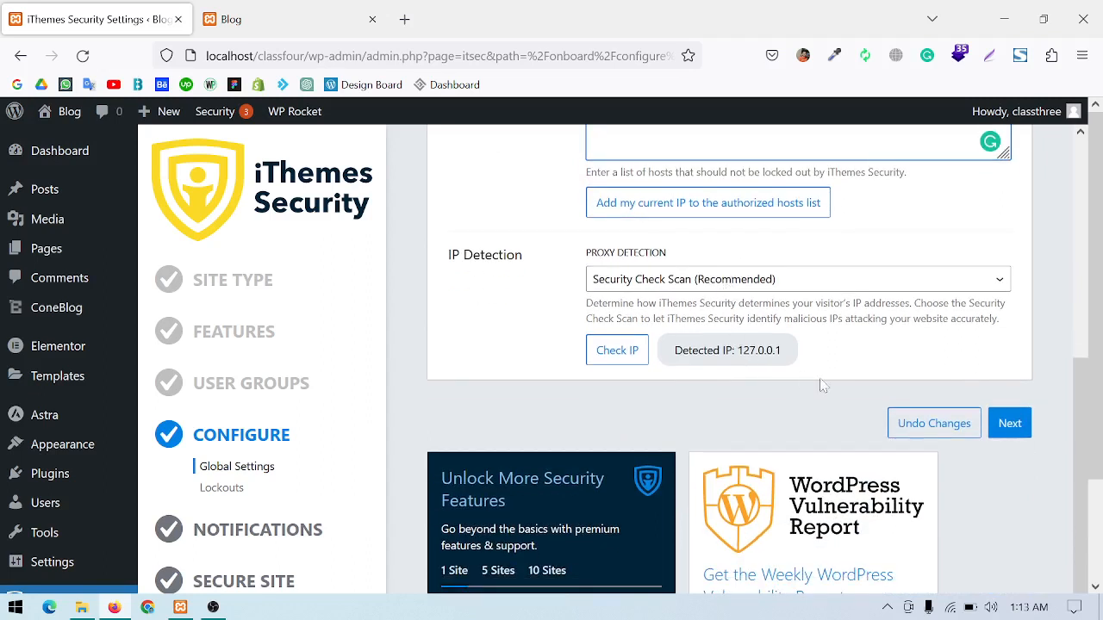
{"action": "left_click", "coordinate": [1010, 423]}
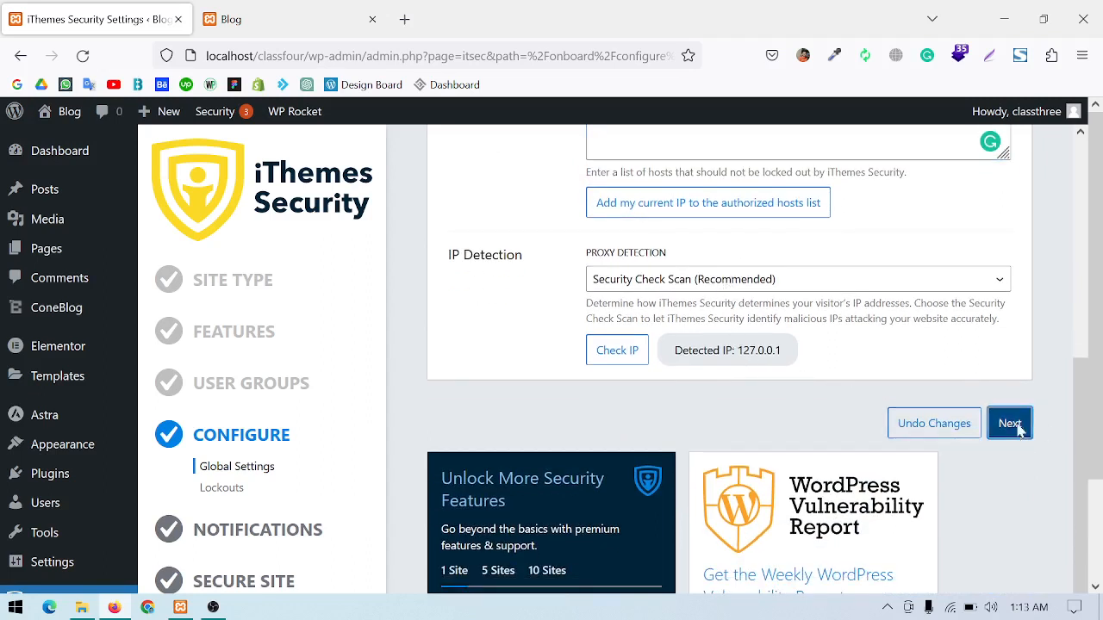
{"action": "scroll", "coordinate": [750, 454], "scroll_direction": "down", "scroll_amount": 2}
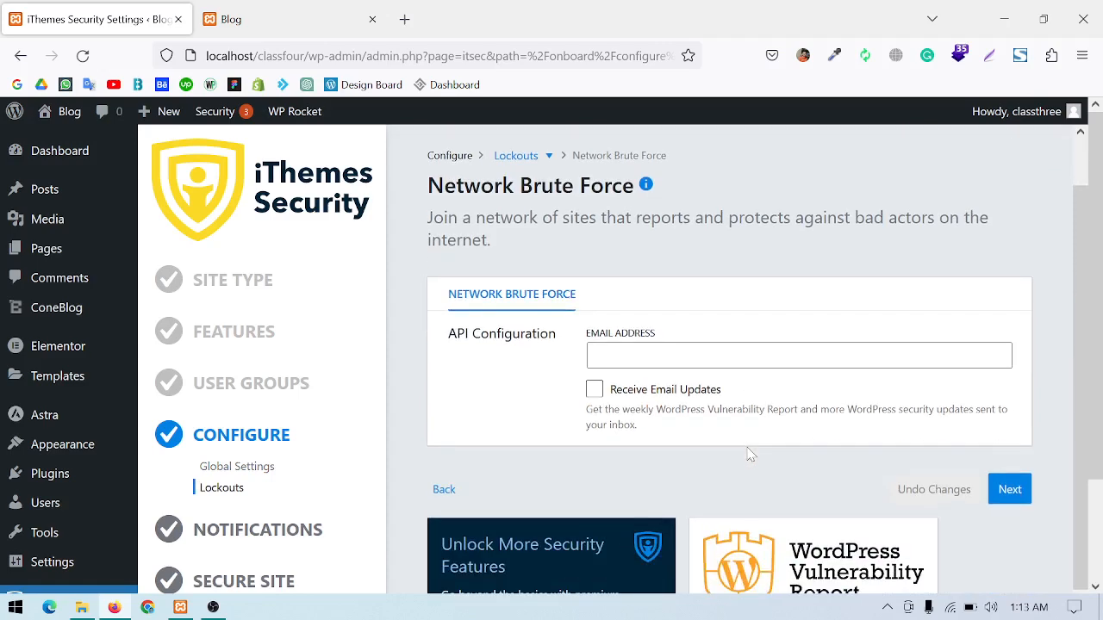
{"action": "left_click", "coordinate": [1013, 447]}
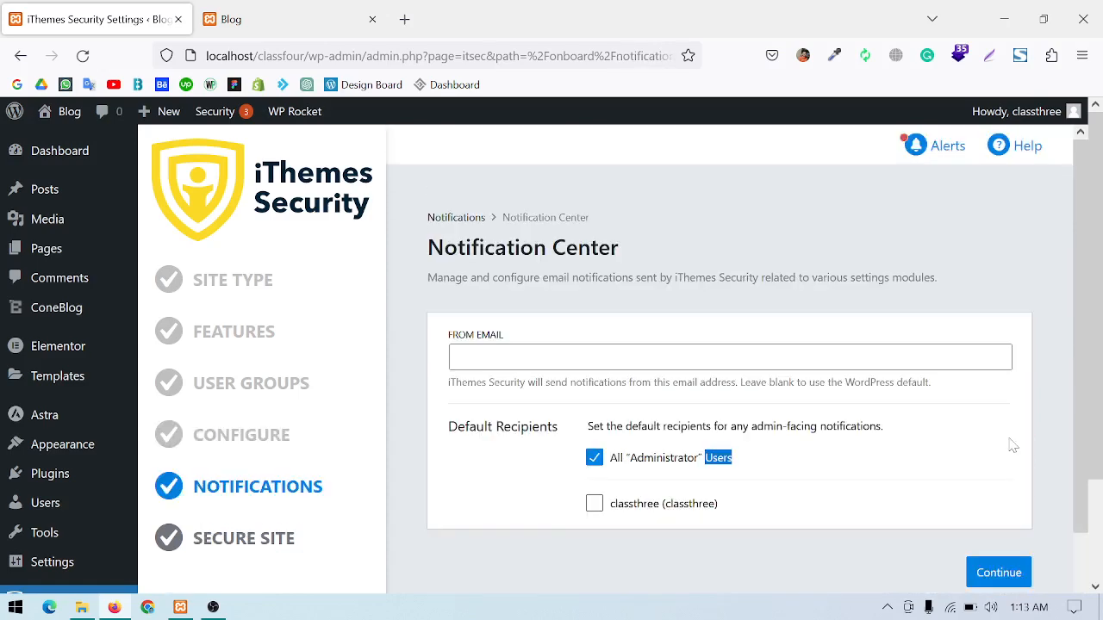
Step: Keep the default notification recipients, apply Secure Site, and finish the wizard to reach the 'Great Work!' summary
{"action": "left_click", "coordinate": [995, 573]}
{"action": "scroll", "coordinate": [857, 564], "scroll_direction": "down", "scroll_amount": 4}
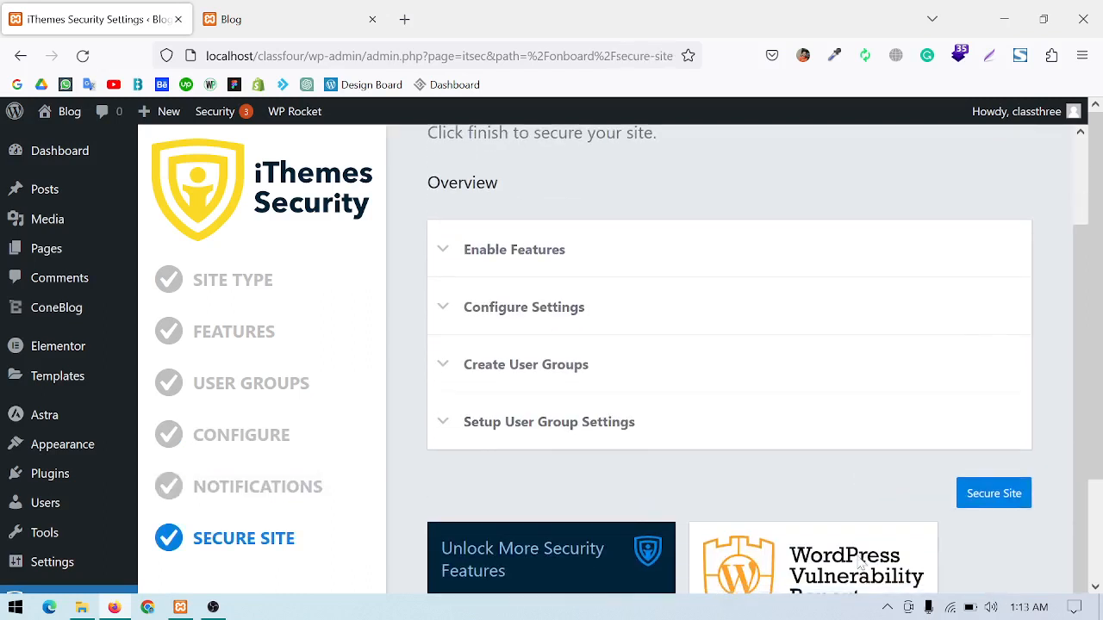
{"action": "left_click", "coordinate": [1021, 416]}
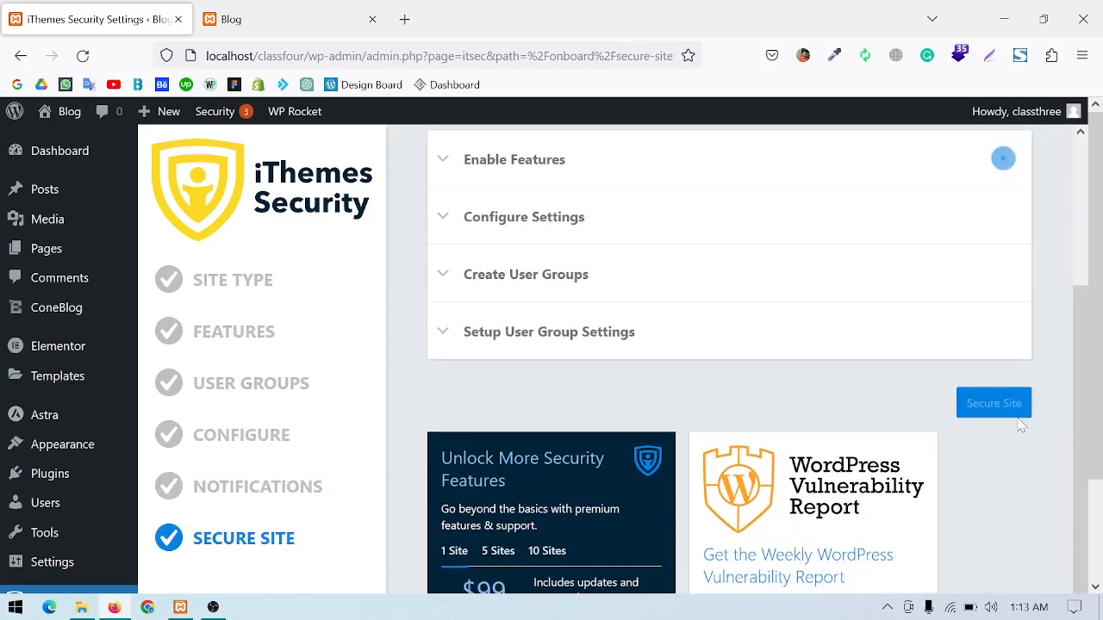
{"action": "scroll", "coordinate": [875, 402], "scroll_direction": "up", "scroll_amount": 1}
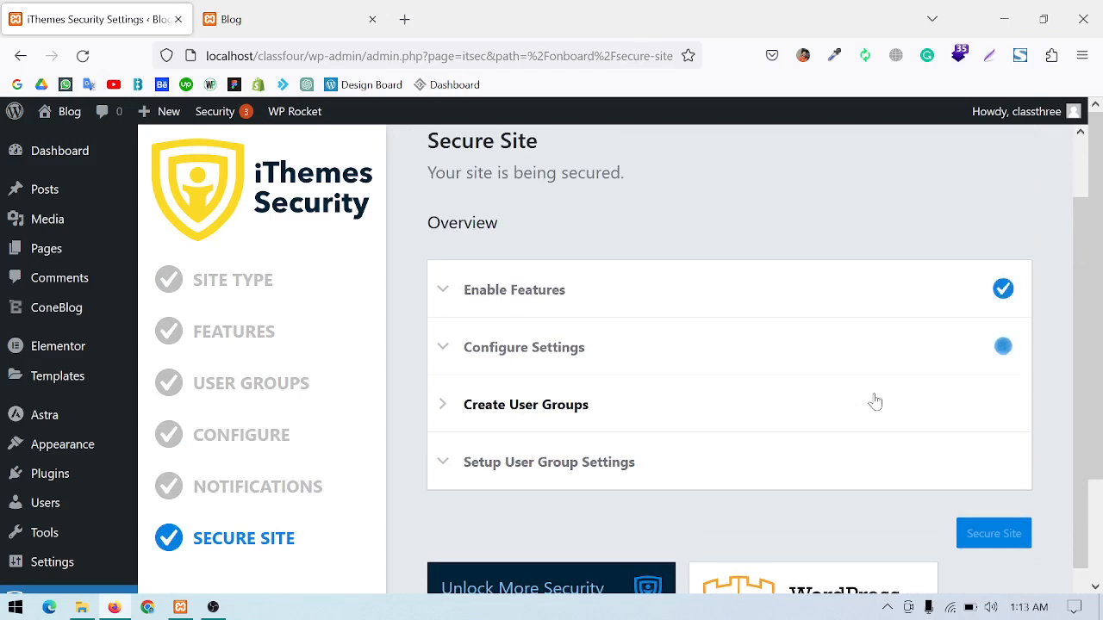
{"action": "scroll", "coordinate": [874, 401], "scroll_direction": "down", "scroll_amount": 1}
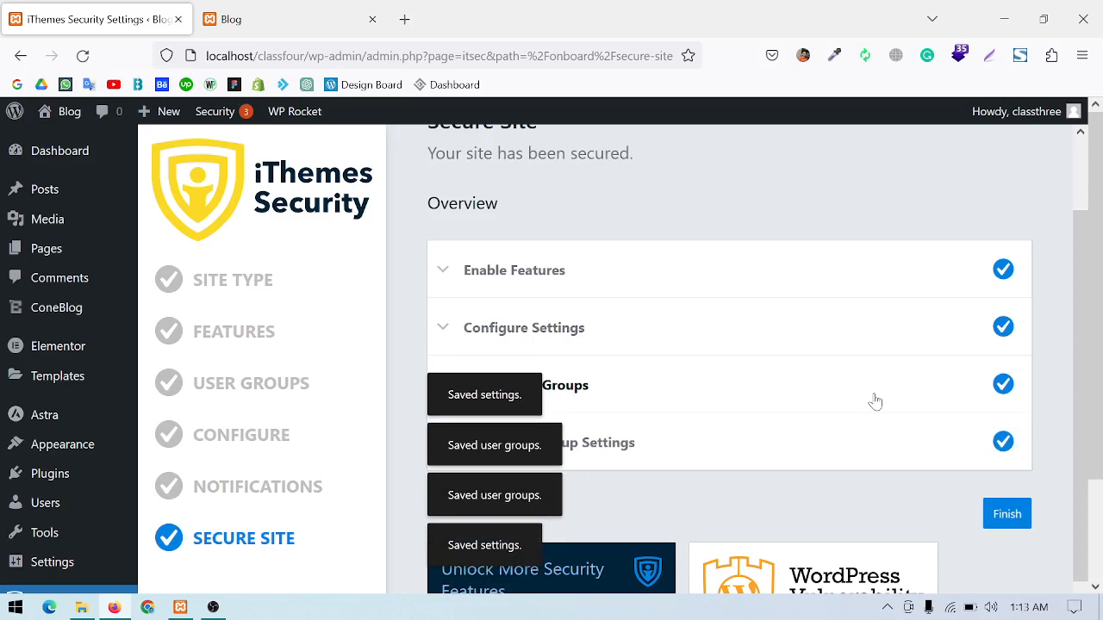
{"action": "left_click", "coordinate": [1009, 517]}
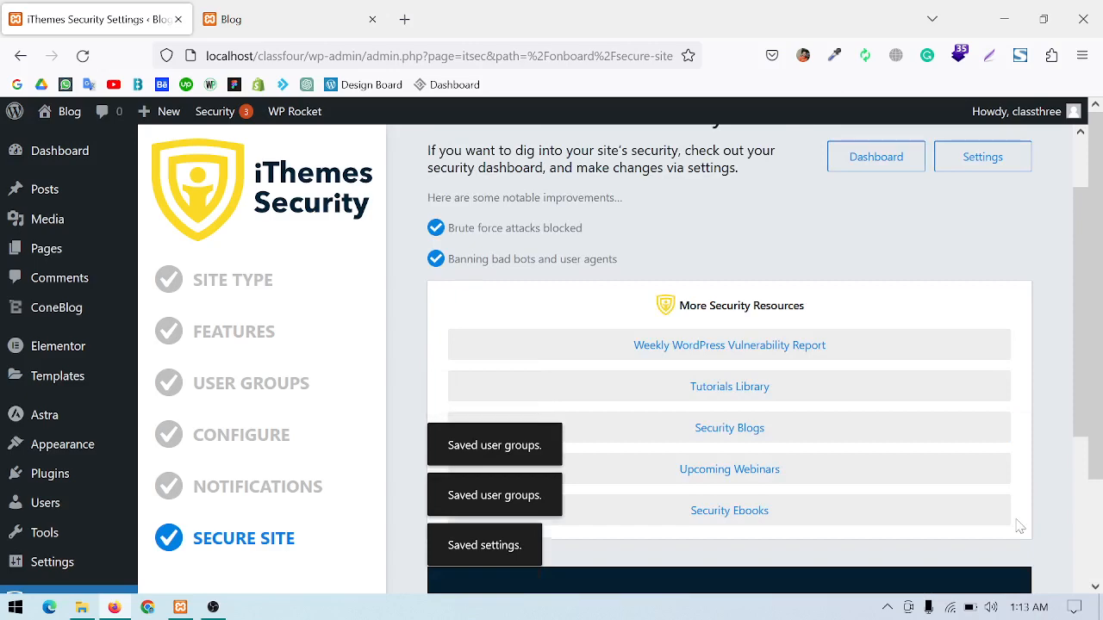
{"action": "scroll", "coordinate": [1019, 527], "scroll_direction": "up", "scroll_amount": 1}
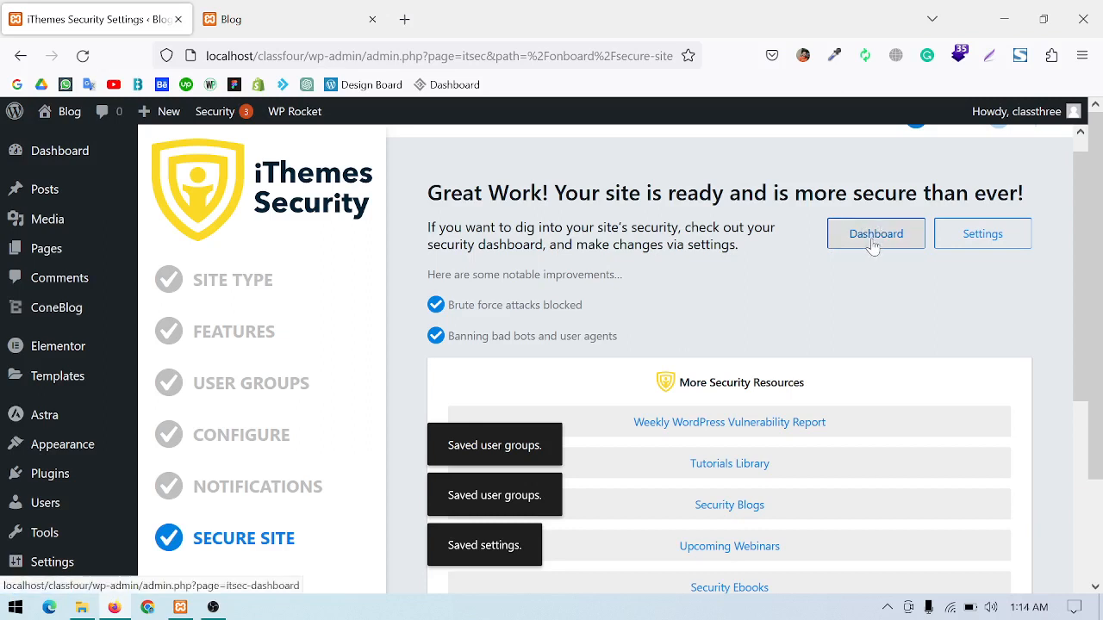
{"action": "left_click", "coordinate": [873, 247]}
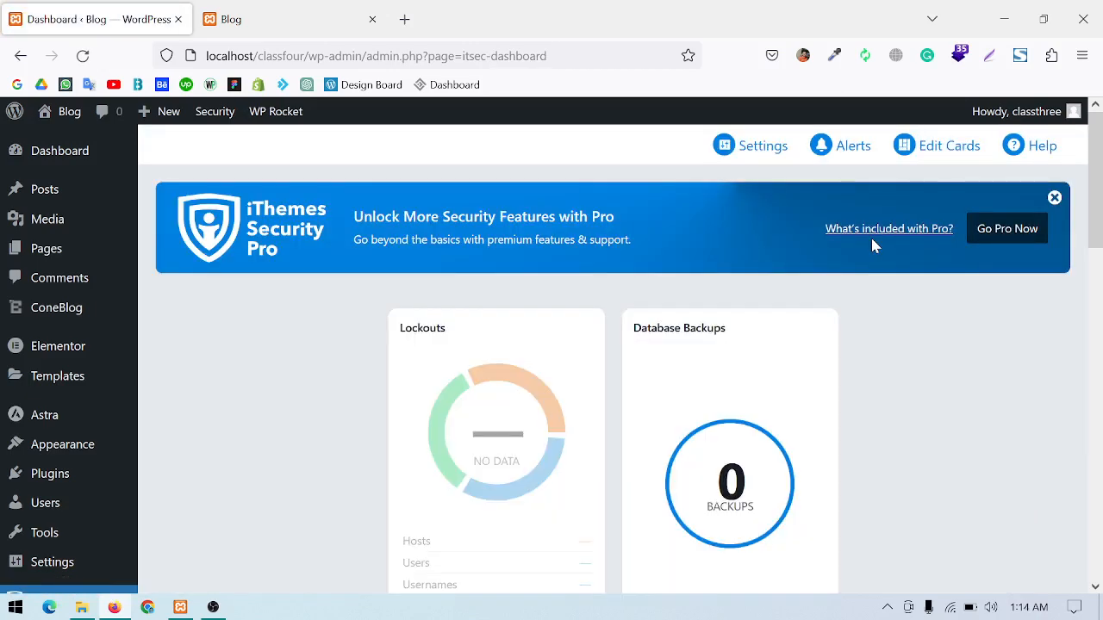
{"action": "scroll", "coordinate": [872, 246], "scroll_direction": "down", "scroll_amount": 3}
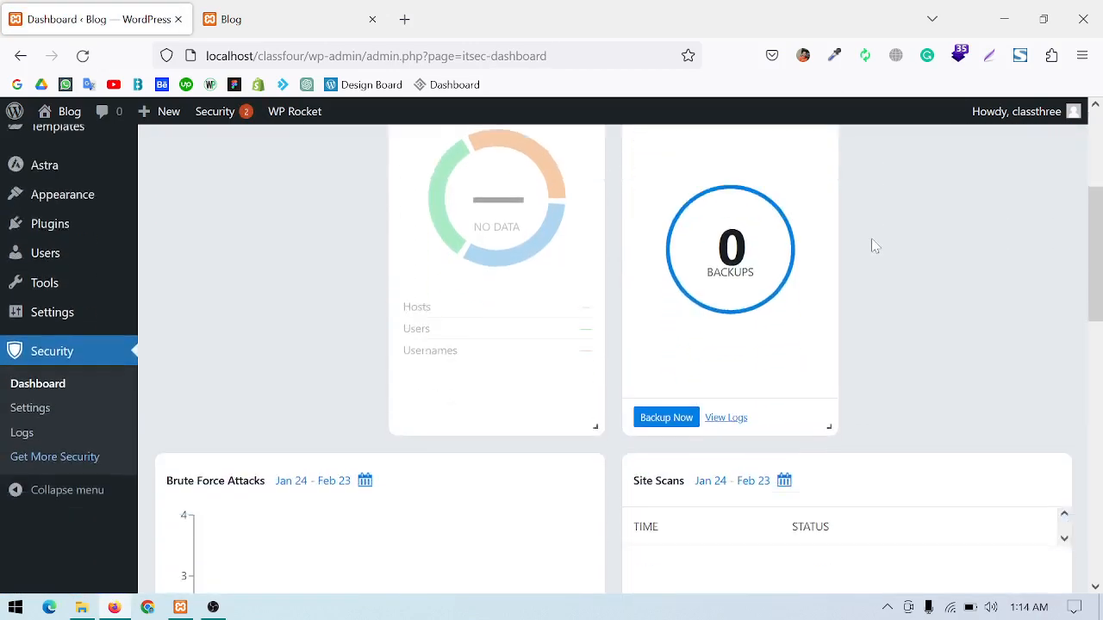
{"action": "scroll", "coordinate": [873, 246], "scroll_direction": "down", "scroll_amount": 10}
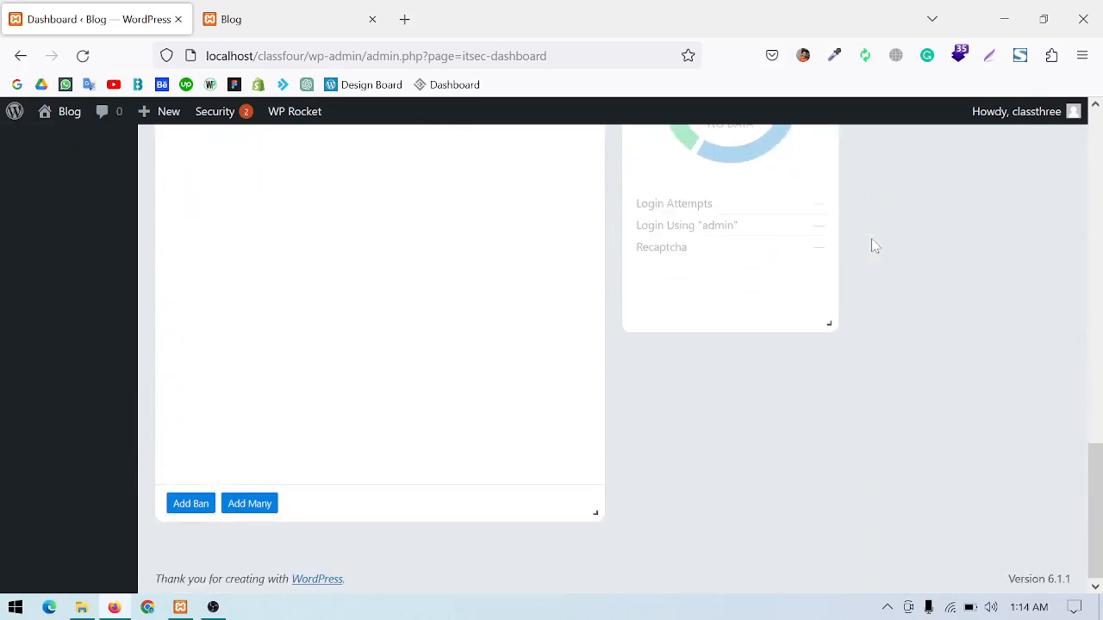
{"action": "scroll", "coordinate": [873, 247], "scroll_direction": "up", "scroll_amount": 10}
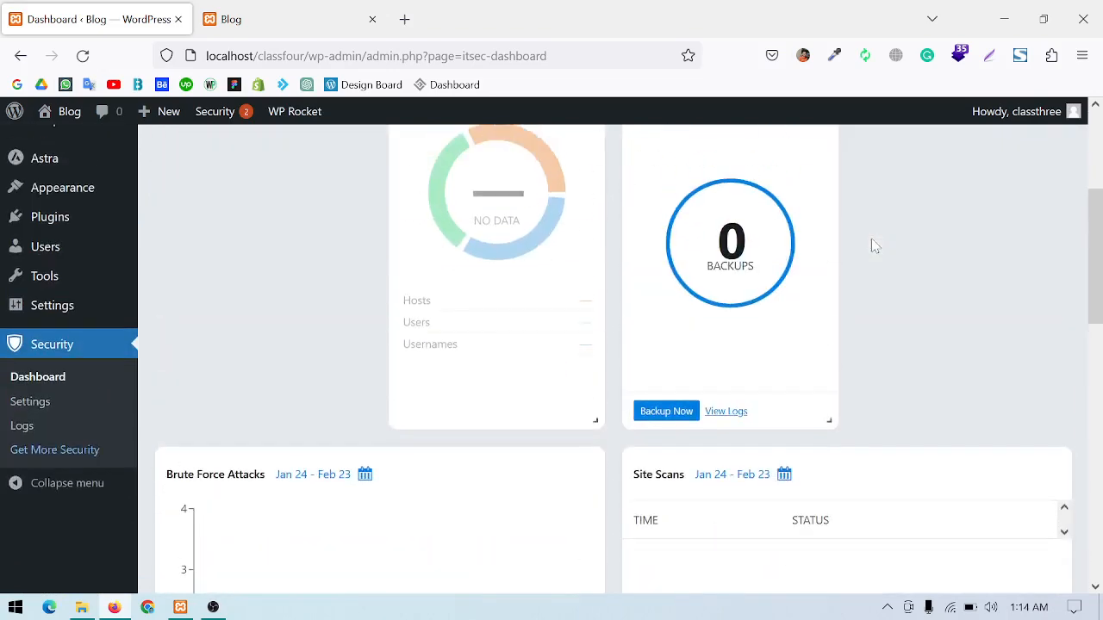
{"action": "scroll", "coordinate": [873, 247], "scroll_direction": "up", "scroll_amount": 3}
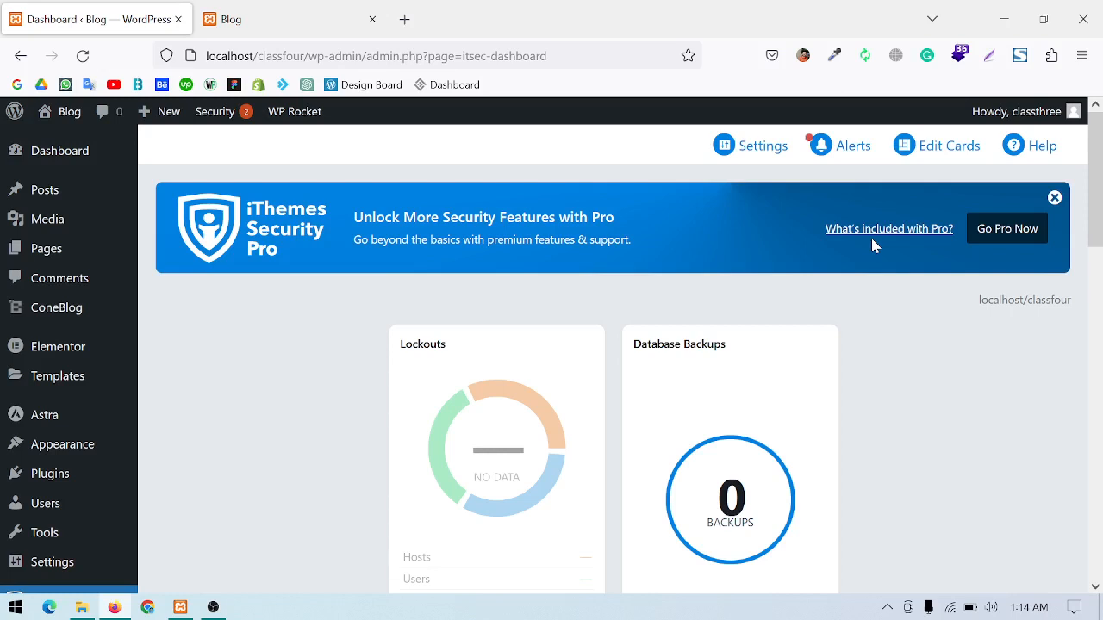
{"action": "scroll", "coordinate": [807, 310], "scroll_direction": "down", "scroll_amount": 3}
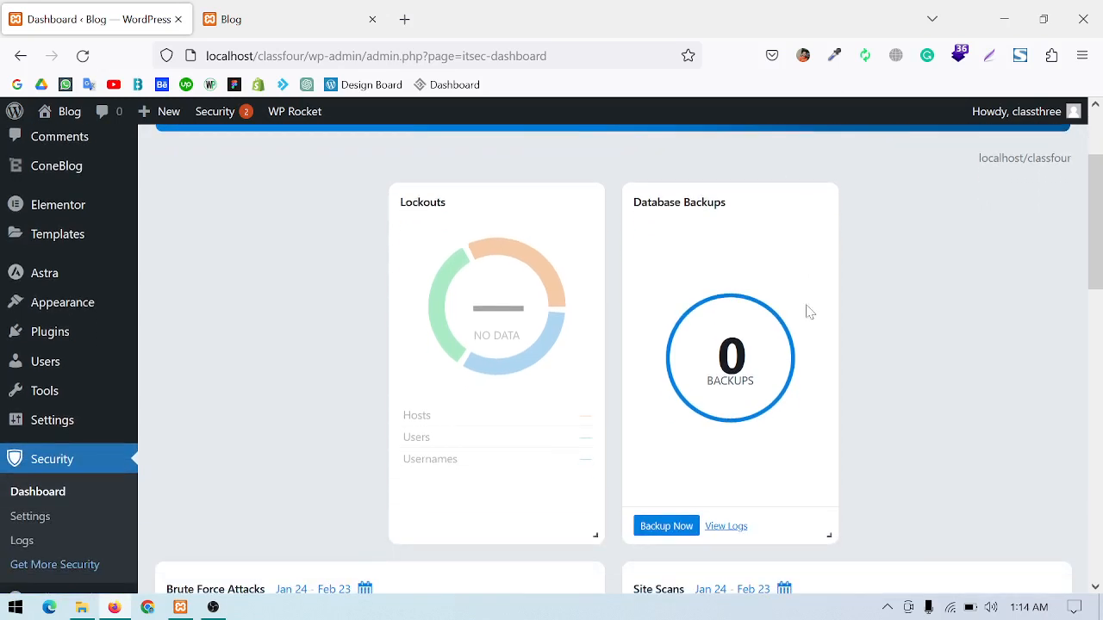
{"action": "scroll", "coordinate": [809, 312], "scroll_direction": "down", "scroll_amount": 2}
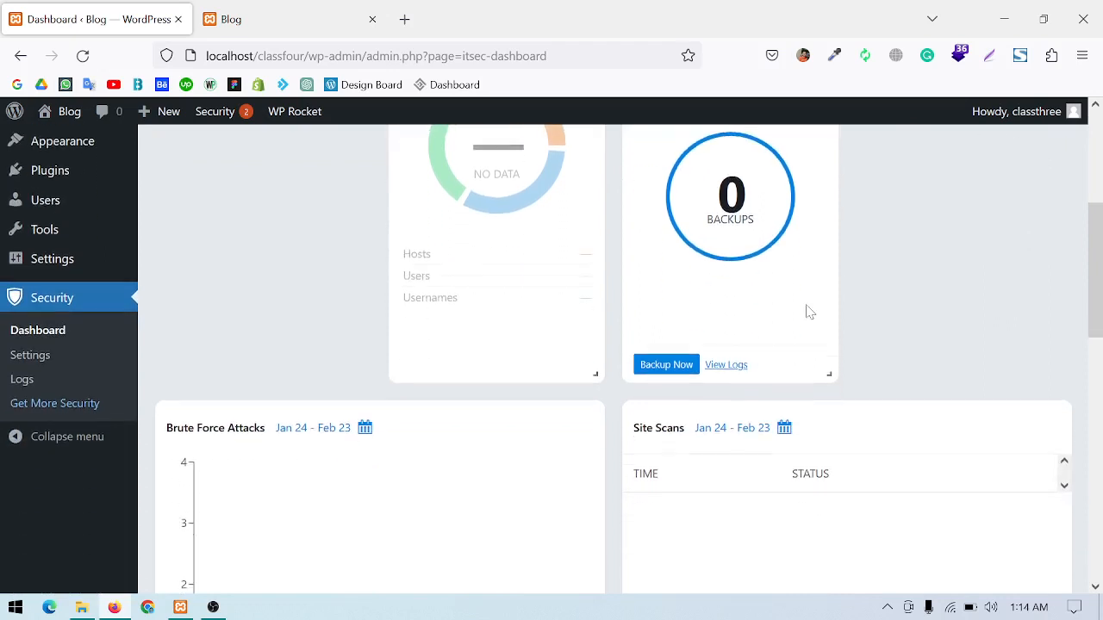
{"action": "scroll", "coordinate": [807, 306], "scroll_direction": "up", "scroll_amount": 1}
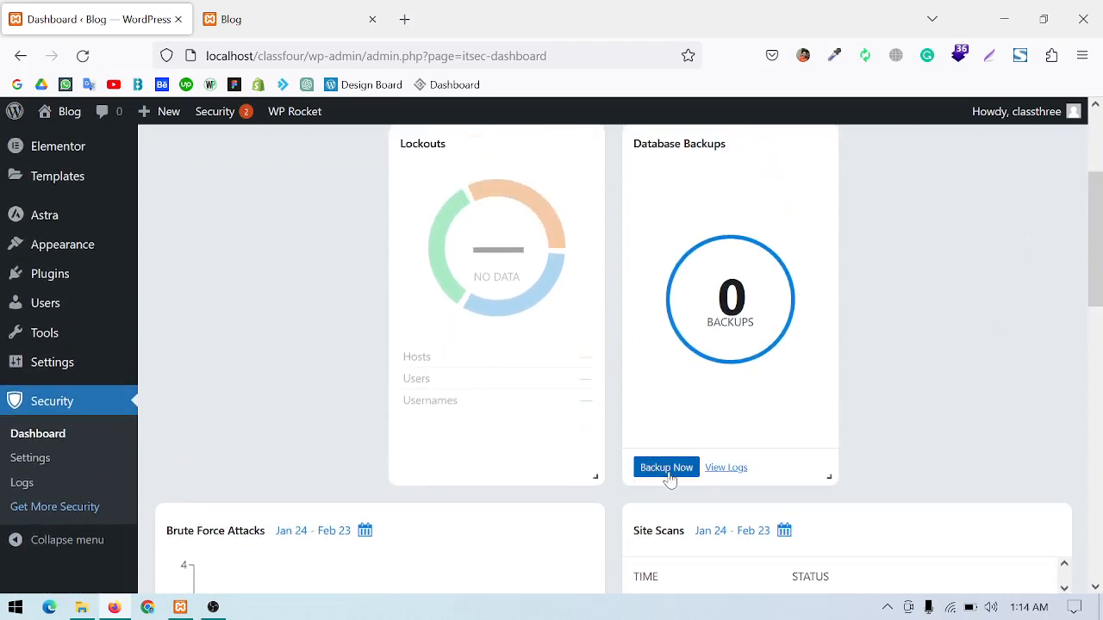
{"action": "scroll", "coordinate": [671, 480], "scroll_direction": "down", "scroll_amount": 2}
{"action": "scroll", "coordinate": [671, 479], "scroll_direction": "down", "scroll_amount": 2}
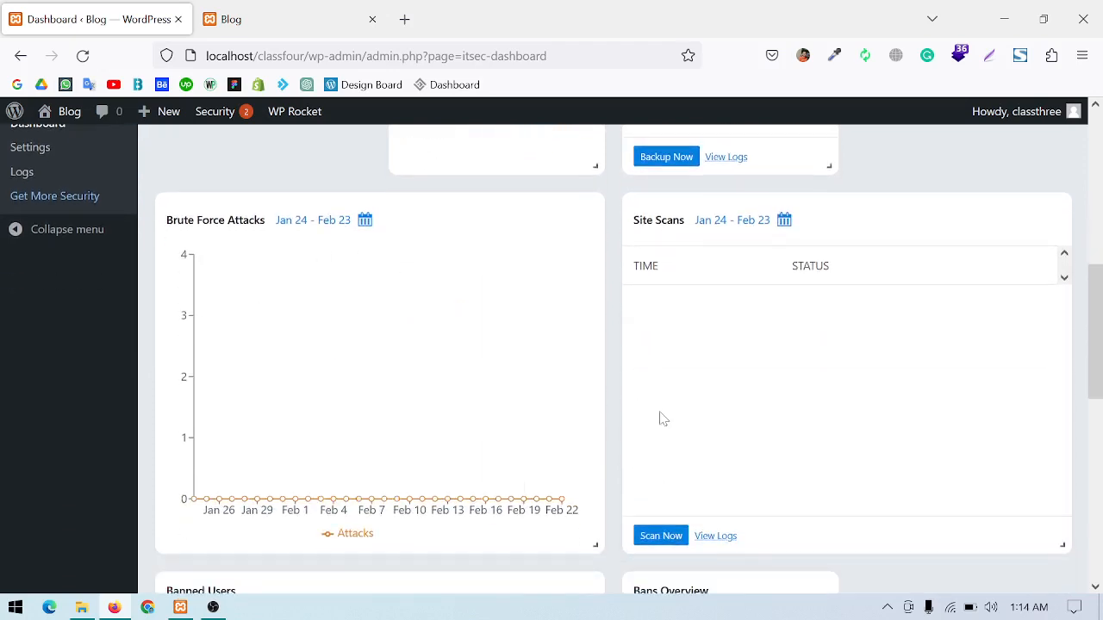
{"action": "scroll", "coordinate": [404, 500], "scroll_direction": "down", "scroll_amount": 2}
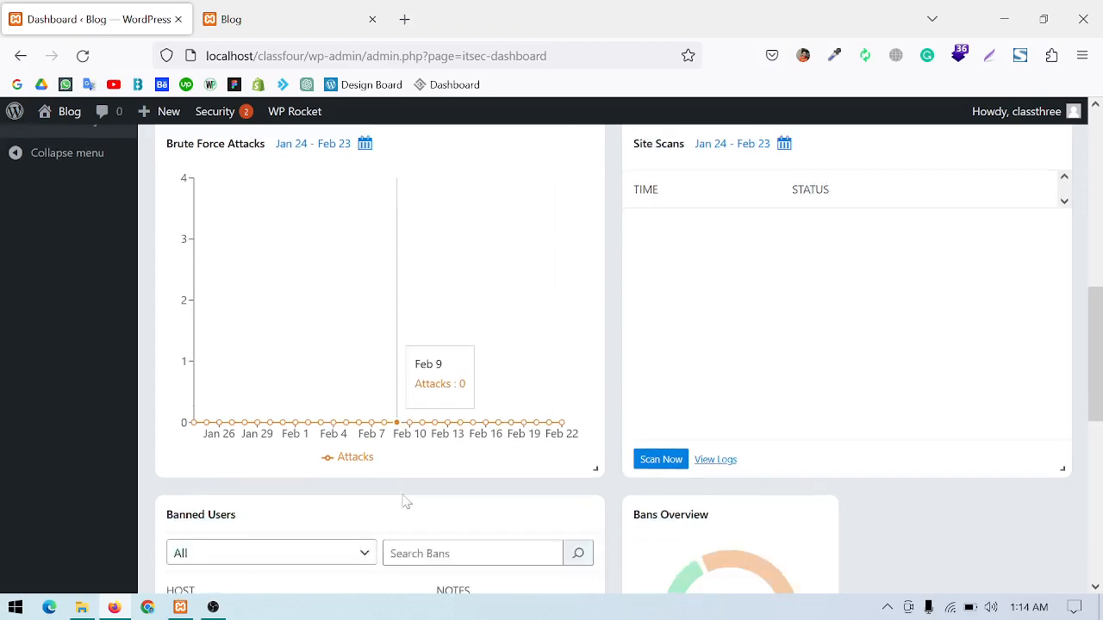
{"action": "scroll", "coordinate": [404, 500], "scroll_direction": "up", "scroll_amount": 4}
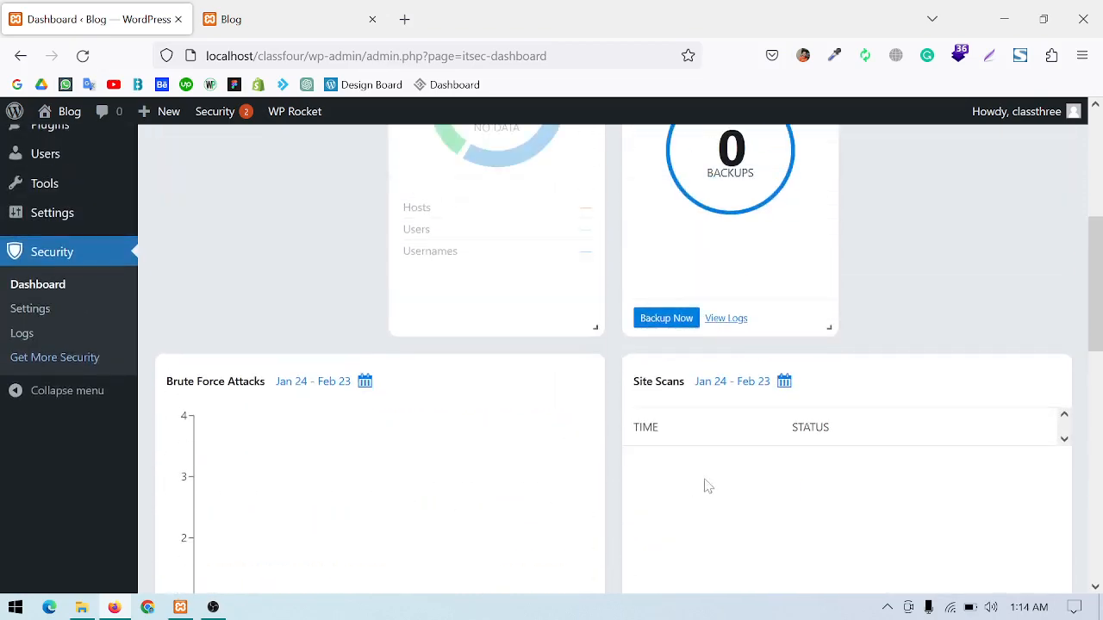
{"action": "scroll", "coordinate": [706, 486], "scroll_direction": "down", "scroll_amount": 5}
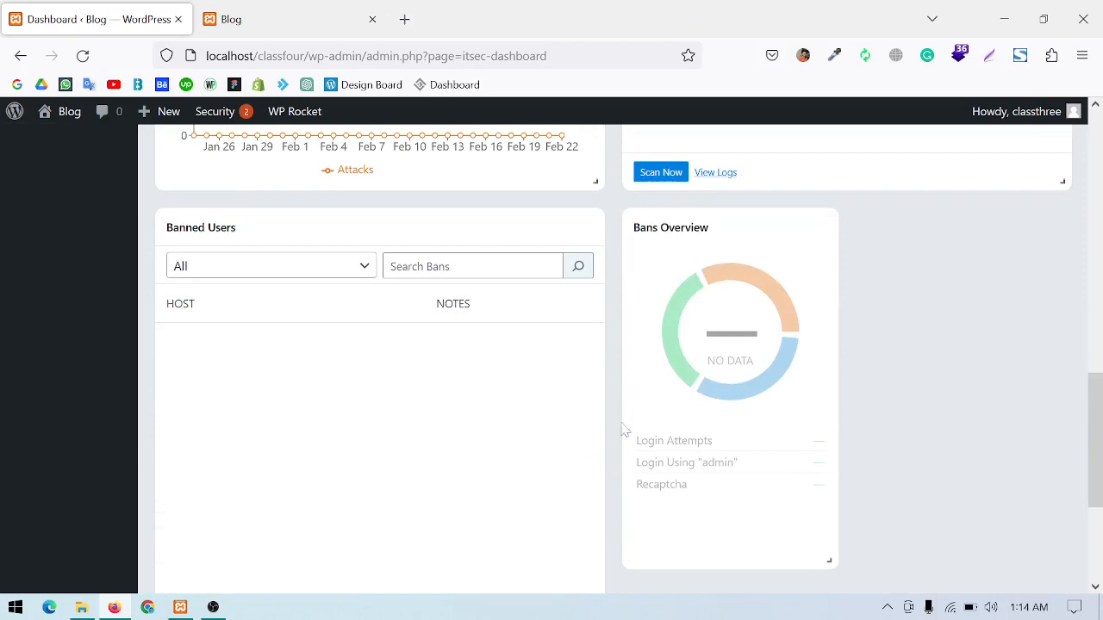
{"action": "scroll", "coordinate": [546, 431], "scroll_direction": "down", "scroll_amount": 3}
{"action": "scroll", "coordinate": [547, 431], "scroll_direction": "up", "scroll_amount": 10}
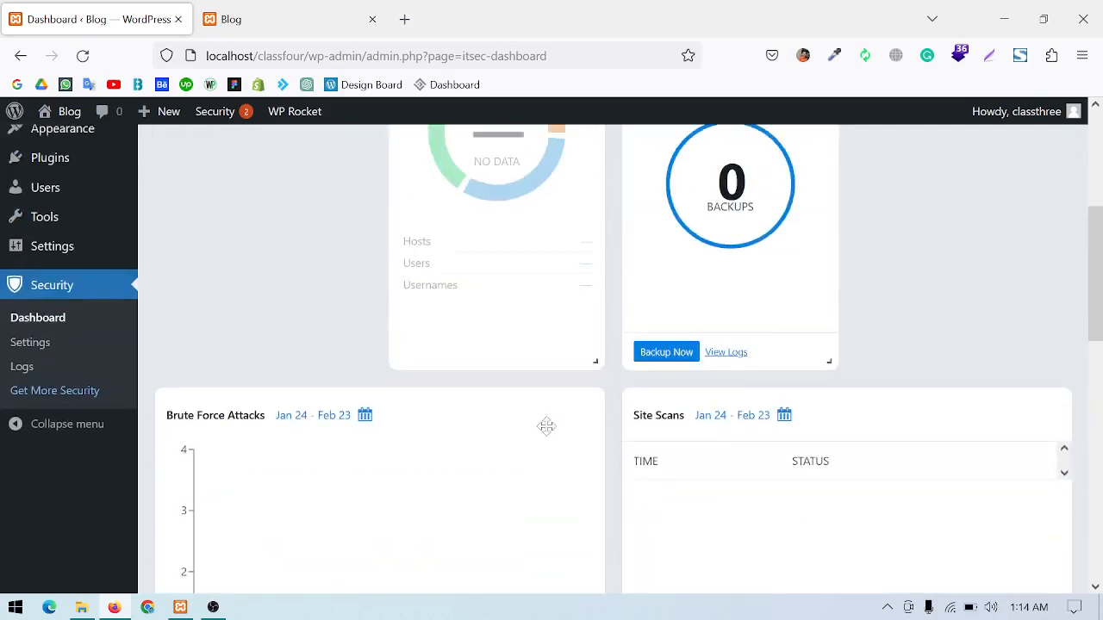
{"action": "scroll", "coordinate": [548, 434], "scroll_direction": "up", "scroll_amount": 1}
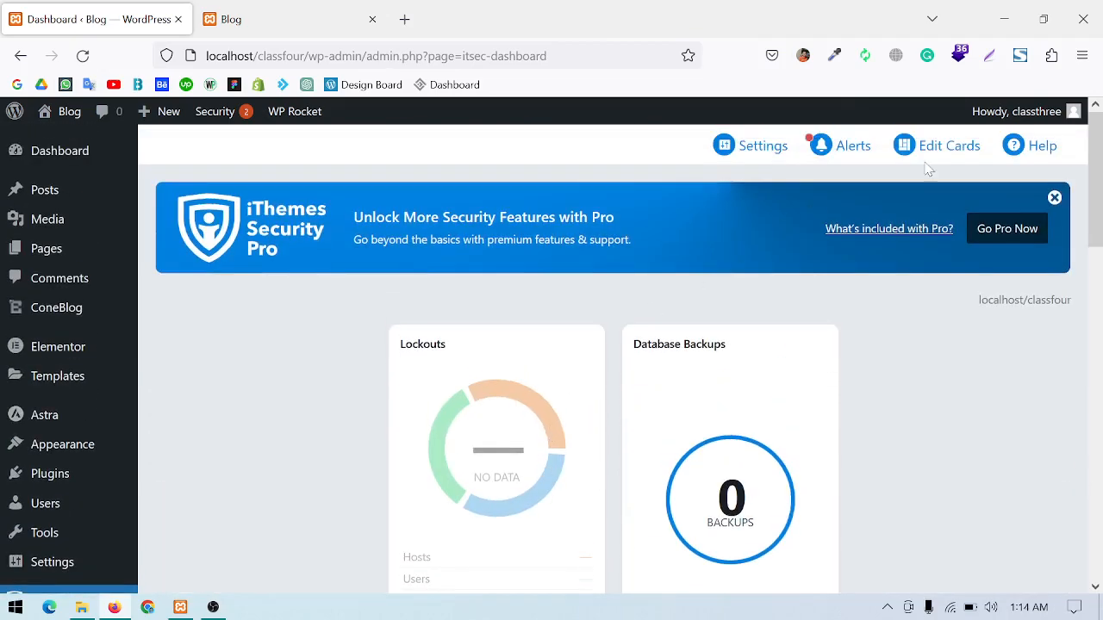
Step: Open the iThemes Security settings from the dashboard header and review the security event logs
{"action": "left_click", "coordinate": [769, 160]}
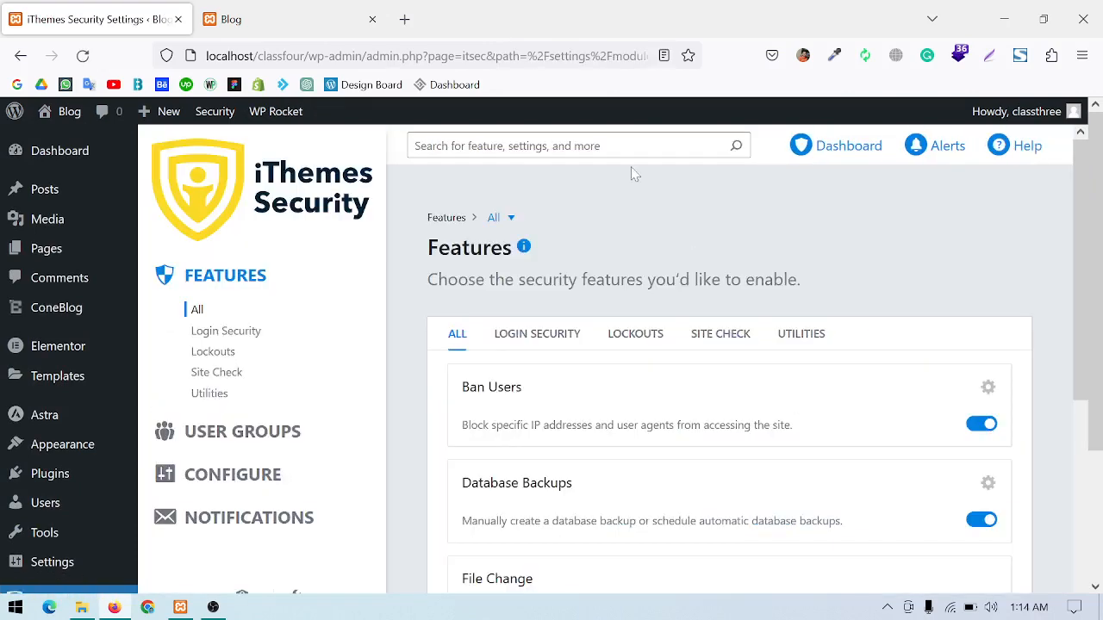
{"action": "scroll", "coordinate": [655, 275], "scroll_direction": "down", "scroll_amount": 5}
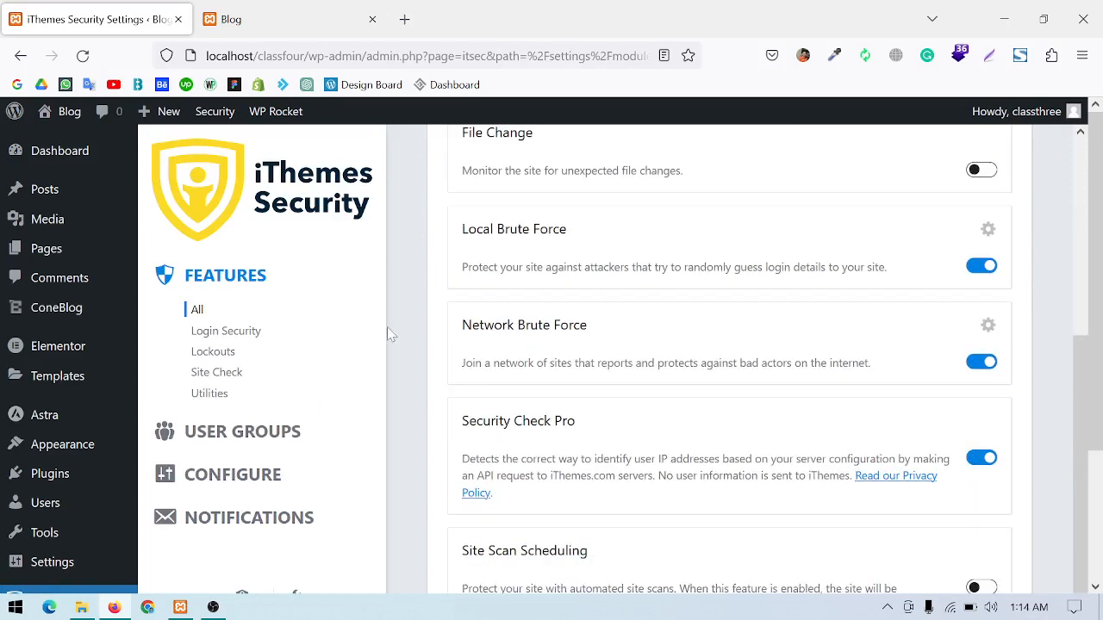
{"action": "scroll", "coordinate": [180, 482], "scroll_direction": "down", "scroll_amount": 2}
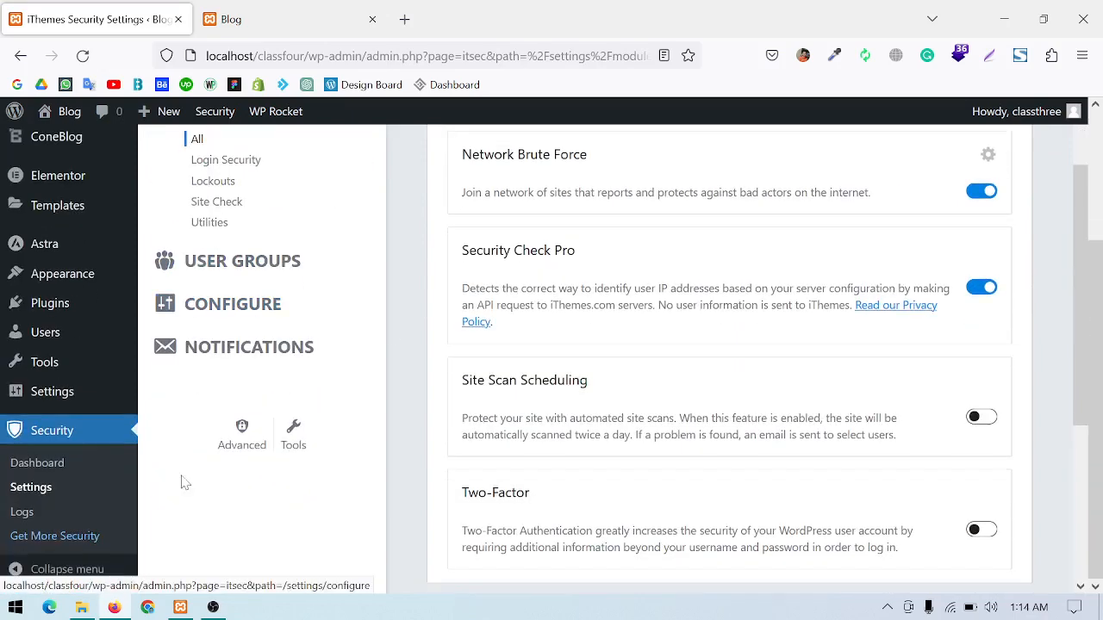
{"action": "left_click", "coordinate": [39, 520]}
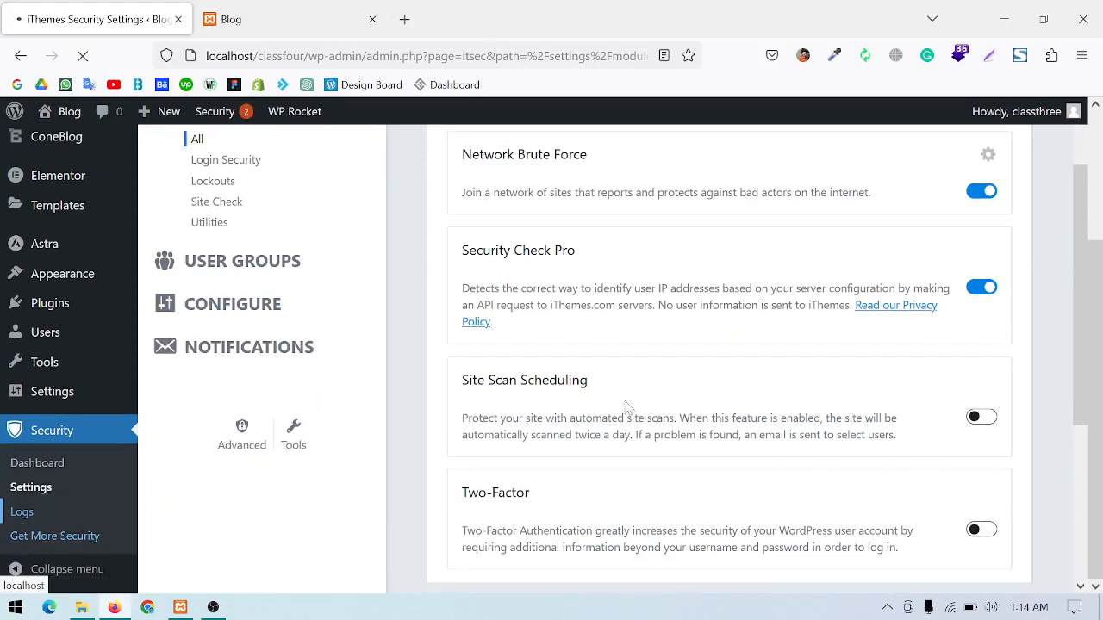
{"action": "scroll", "coordinate": [628, 407], "scroll_direction": "up", "scroll_amount": 5}
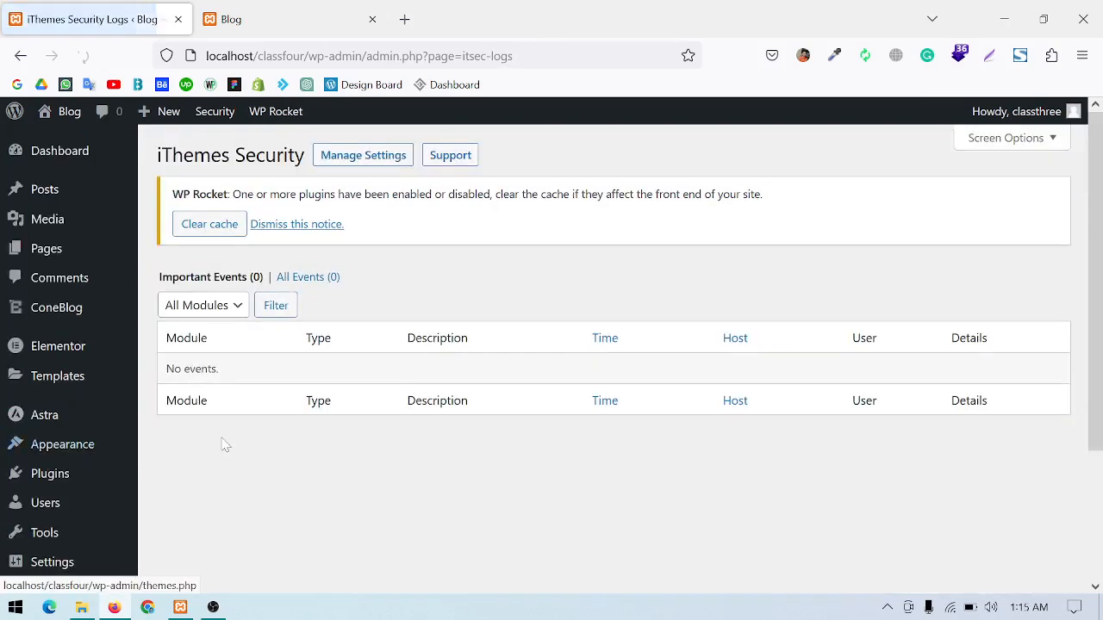
{"action": "scroll", "coordinate": [222, 445], "scroll_direction": "down", "scroll_amount": 2}
Step: Return to Security Settings to show the Features page, where Ban Users, Database Backups and Local Brute Force are on
{"action": "left_click", "coordinate": [44, 466]}
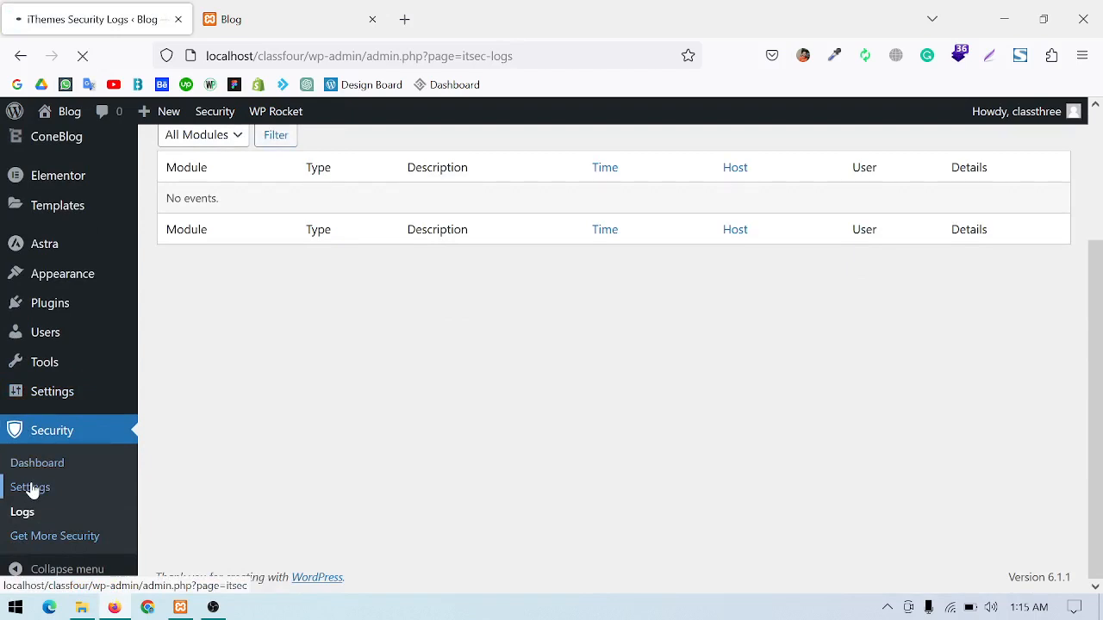
{"action": "left_click", "coordinate": [30, 489]}
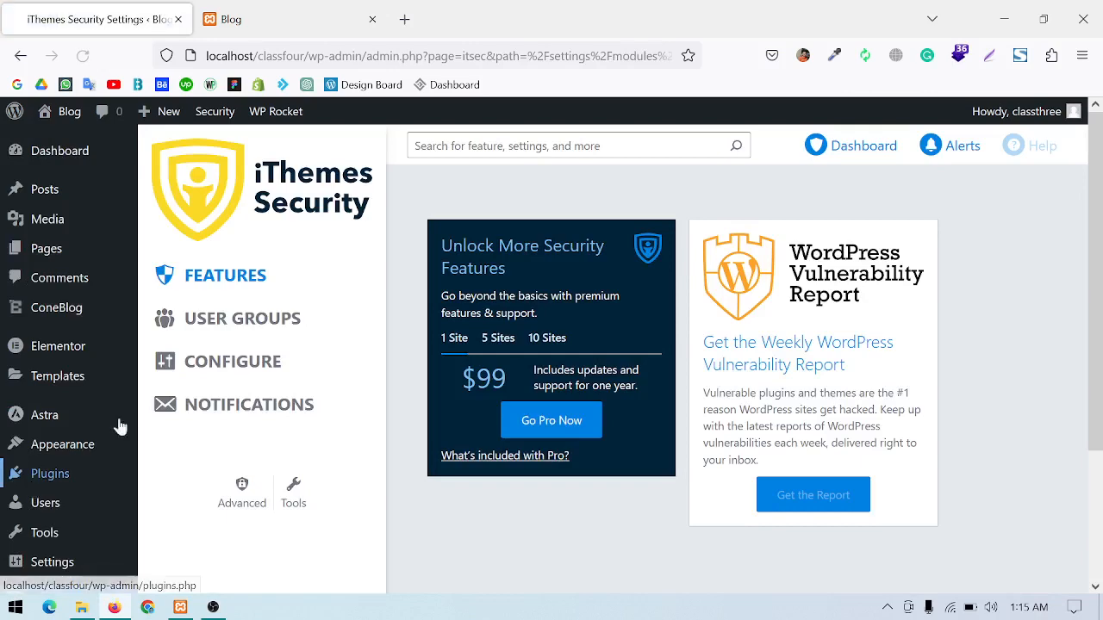
{"action": "scroll", "coordinate": [312, 471], "scroll_direction": "down", "scroll_amount": 2}
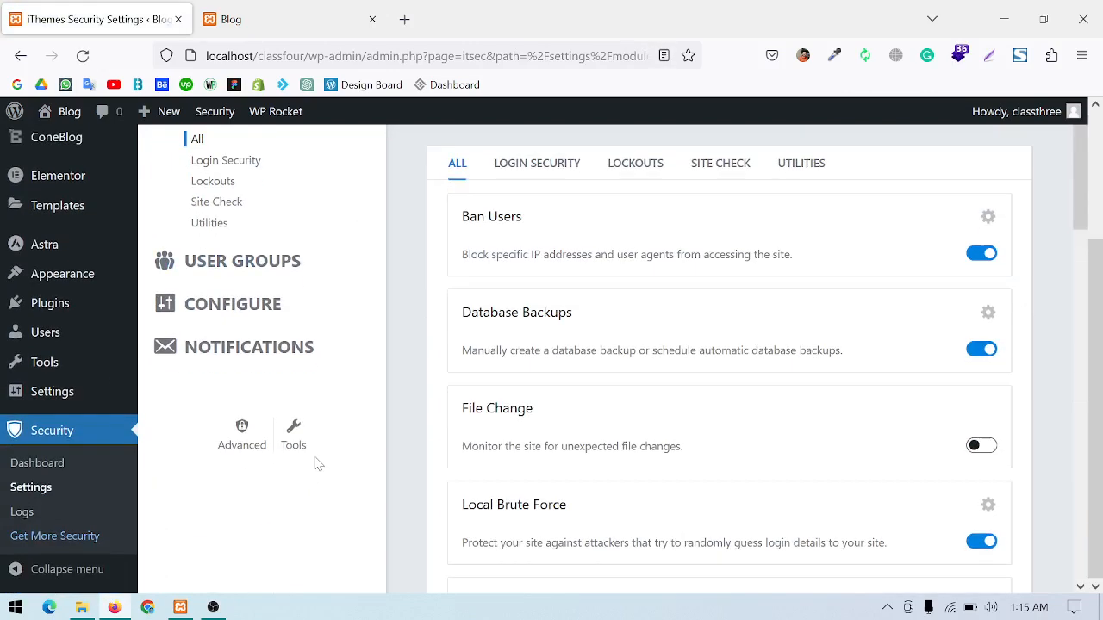
Step: Enable Hide Backend in Advanced settings, revealing login slug wplogin, register slug wp-signup.php and not_found redirection
{"action": "left_click", "coordinate": [242, 440]}
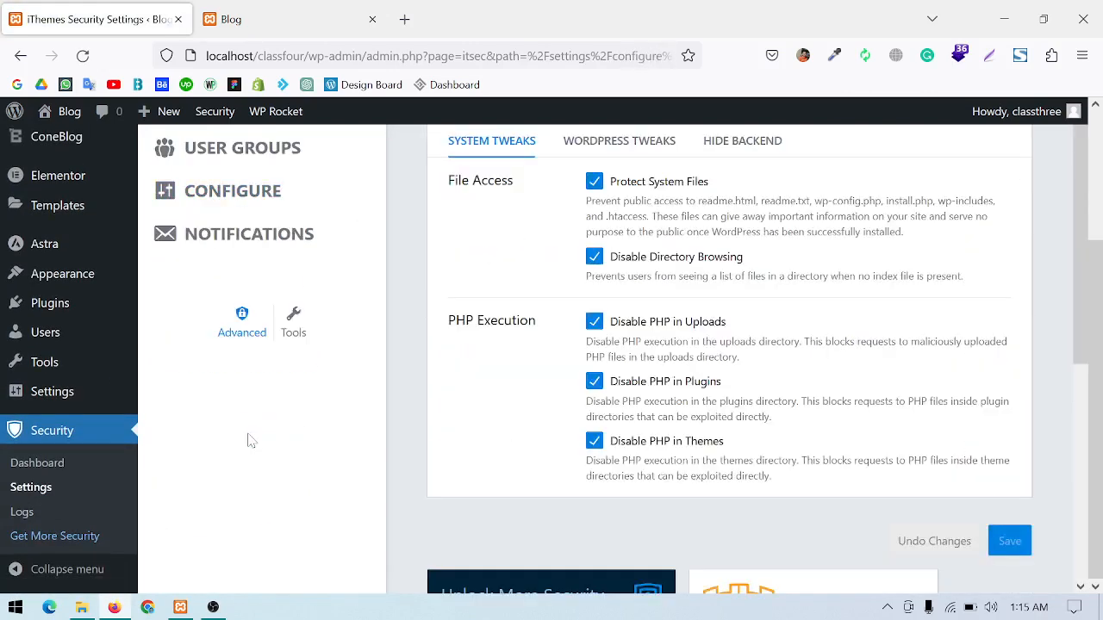
{"action": "scroll", "coordinate": [661, 304], "scroll_direction": "up", "scroll_amount": 1}
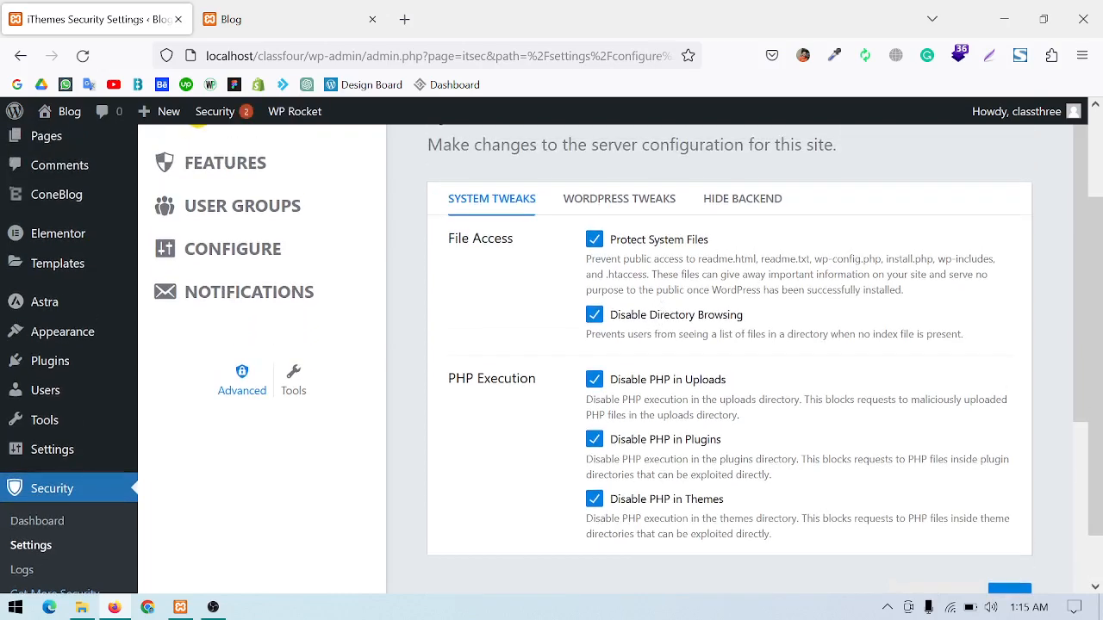
{"action": "left_click", "coordinate": [738, 196]}
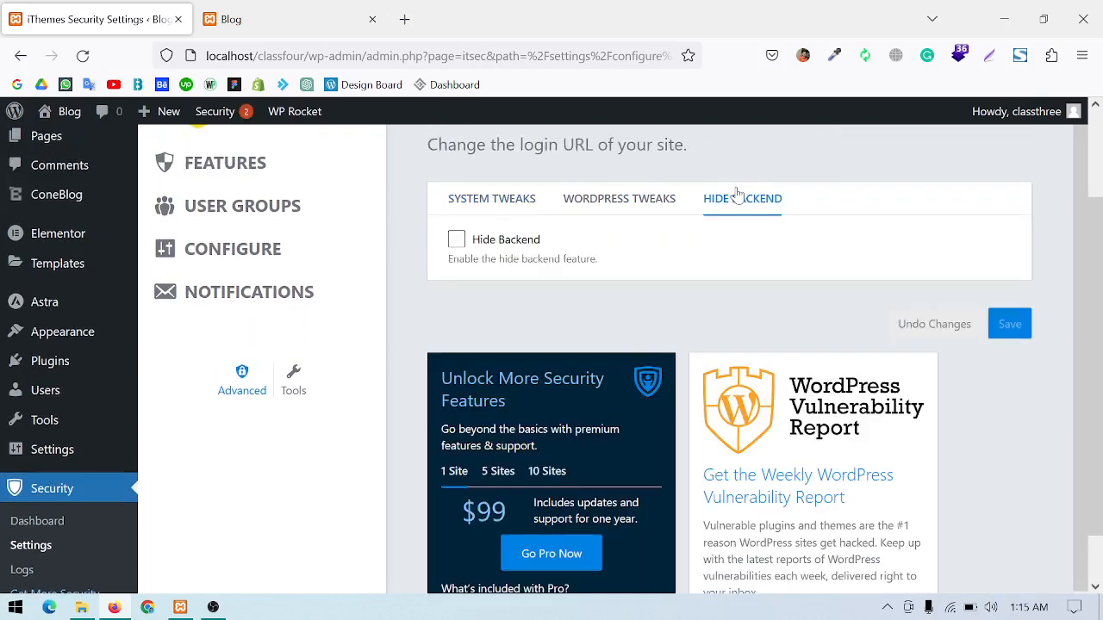
{"action": "left_click", "coordinate": [456, 241]}
{"action": "scroll", "coordinate": [660, 352], "scroll_direction": "down", "scroll_amount": 1}
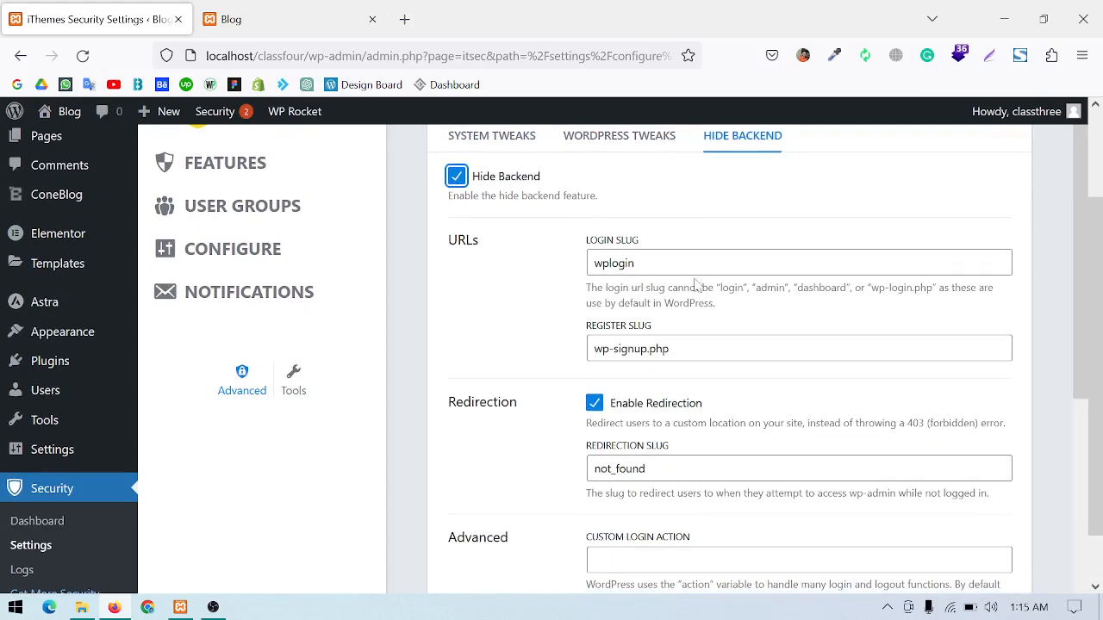
{"action": "key", "text": "Tab"}
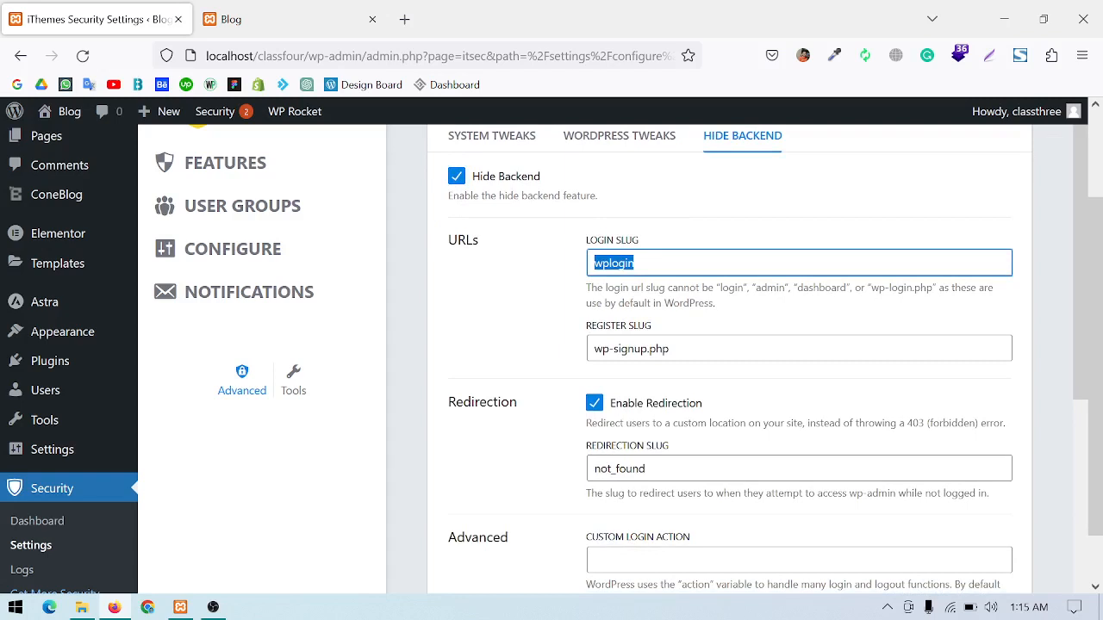
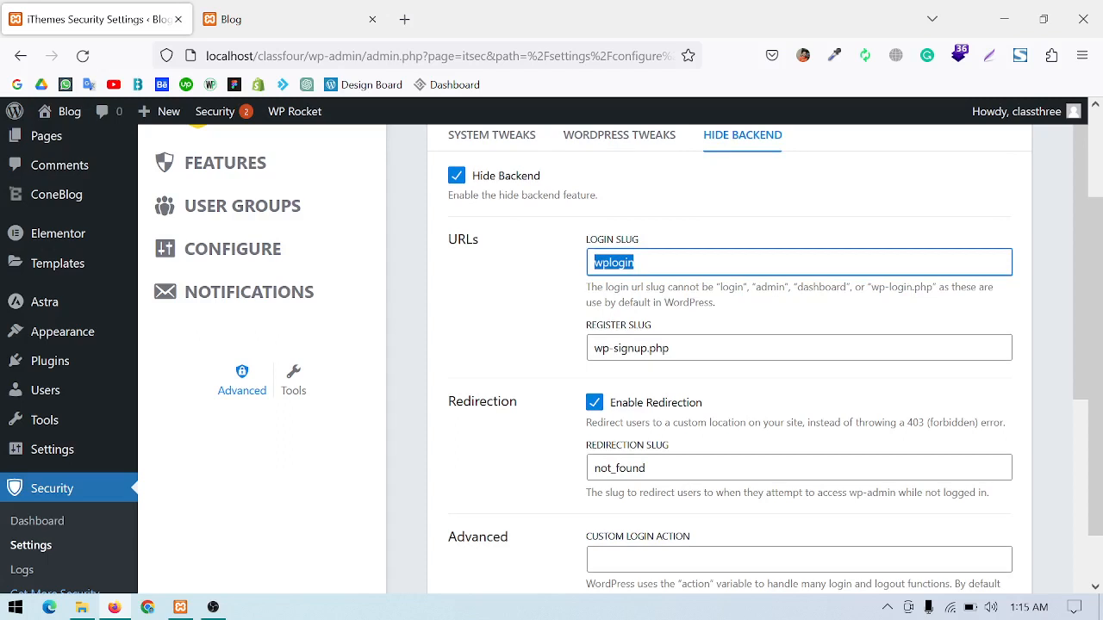
Step: Replace the Hide Backend login slug 'wplogin' with 'blog' and save the settings
{"action": "key", "text": "BackSpace"}
{"action": "type", "text": "blog"}
{"action": "scroll", "coordinate": [721, 278], "scroll_direction": "down", "scroll_amount": 4}
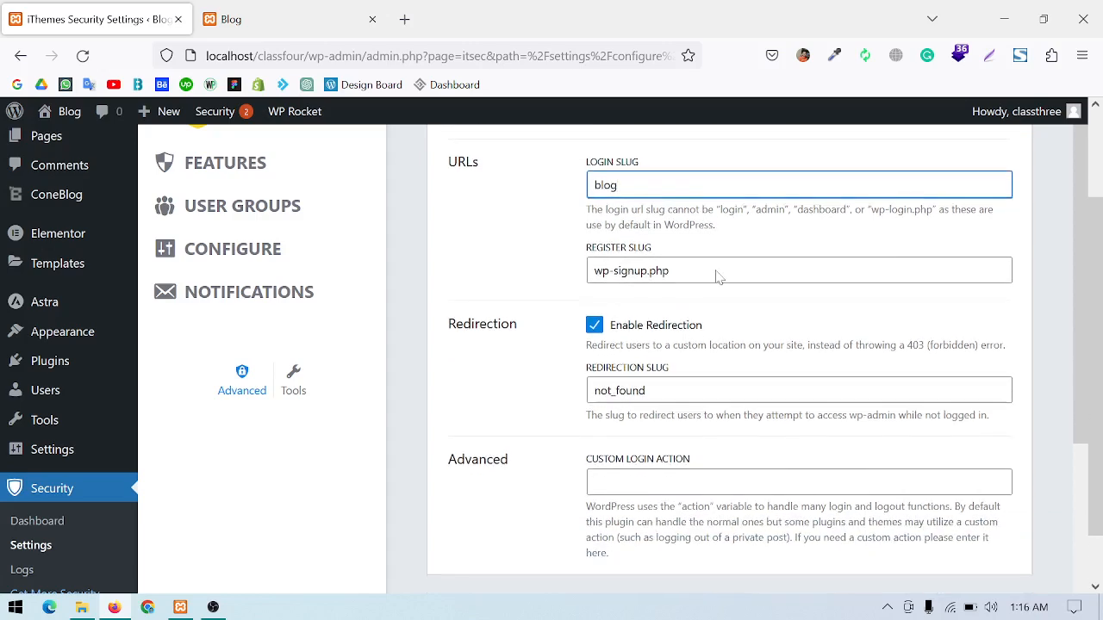
{"action": "left_click", "coordinate": [1010, 378]}
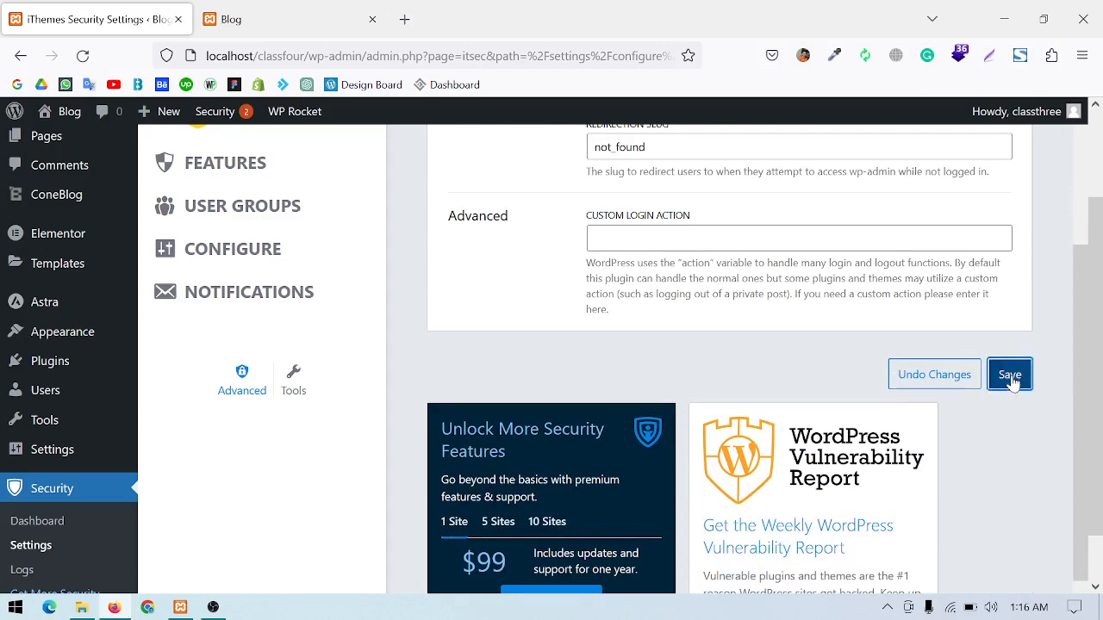
Step: Review the saved settings and select the localhost/classfour site address
{"action": "scroll", "coordinate": [584, 389], "scroll_direction": "up", "scroll_amount": 5}
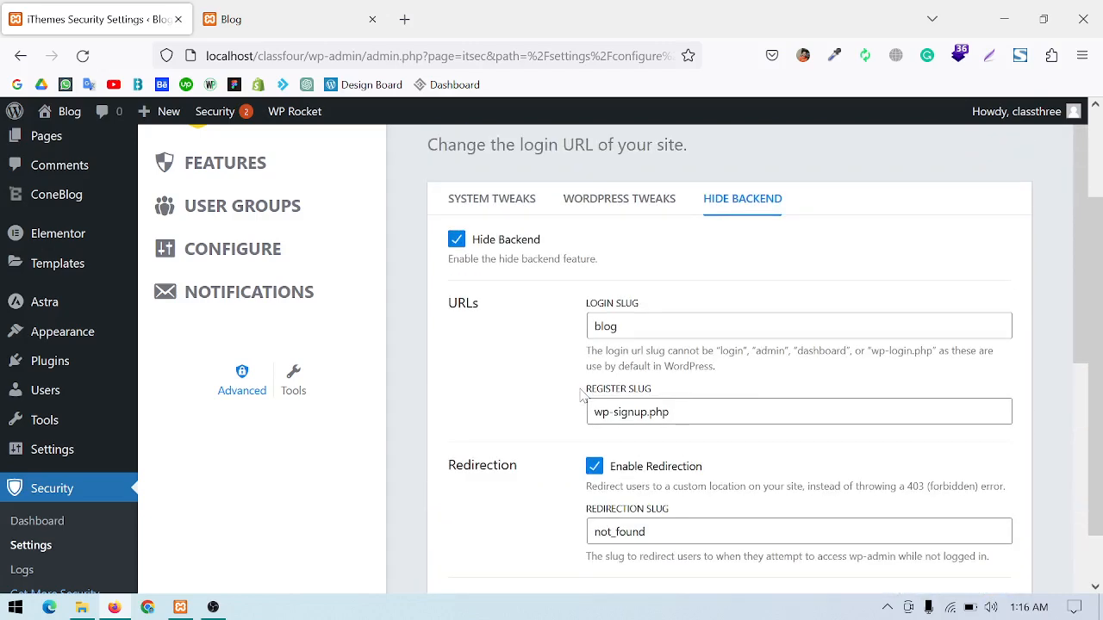
{"action": "scroll", "coordinate": [584, 395], "scroll_direction": "down", "scroll_amount": 4}
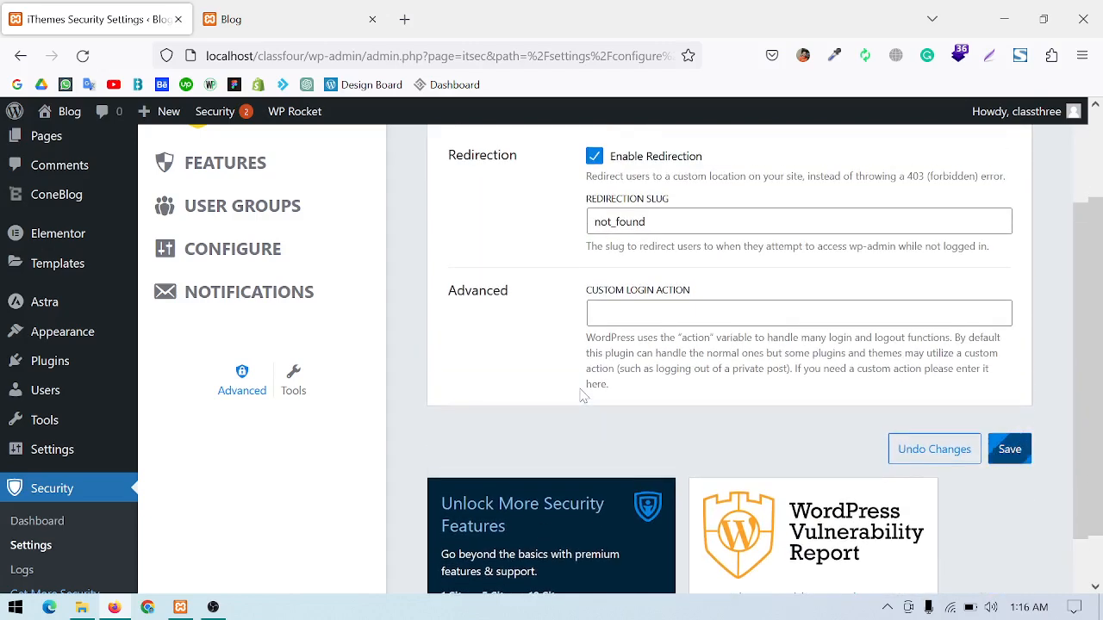
{"action": "scroll", "coordinate": [584, 395], "scroll_direction": "up", "scroll_amount": 3}
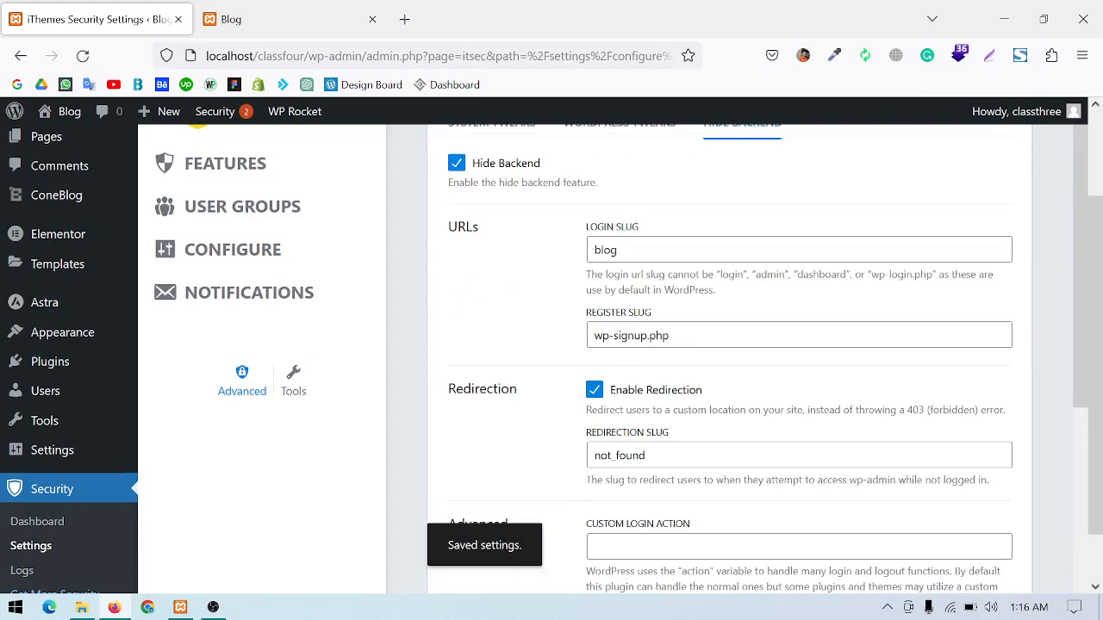
{"action": "left_click_drag", "start_coordinate": [303, 55], "coordinate": [170, 97]}
{"action": "key", "text": "ctrl+c"}
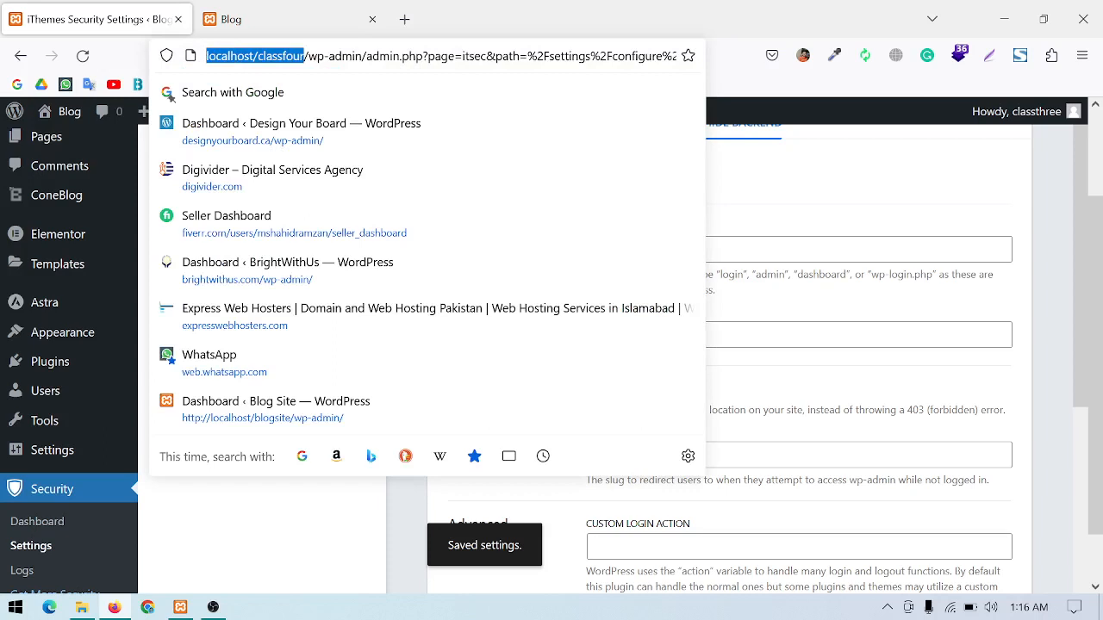
Step: Load the local site localhost/classfour in another browser
{"action": "left_click", "coordinate": [148, 608]}
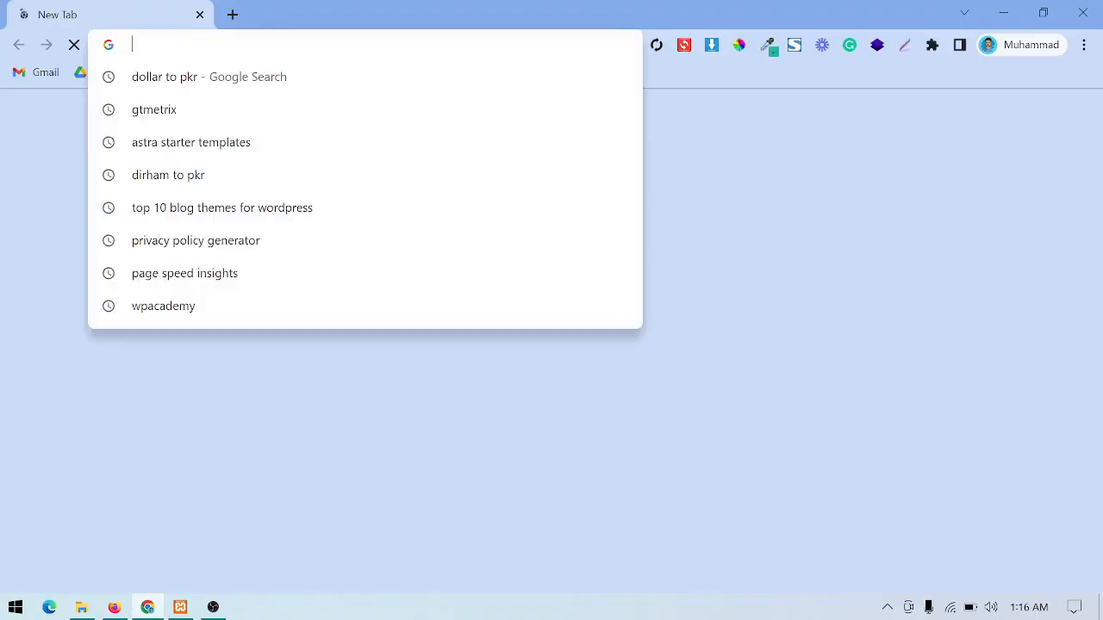
{"action": "key", "text": "ctrl+v"}
{"action": "key", "text": "Return"}
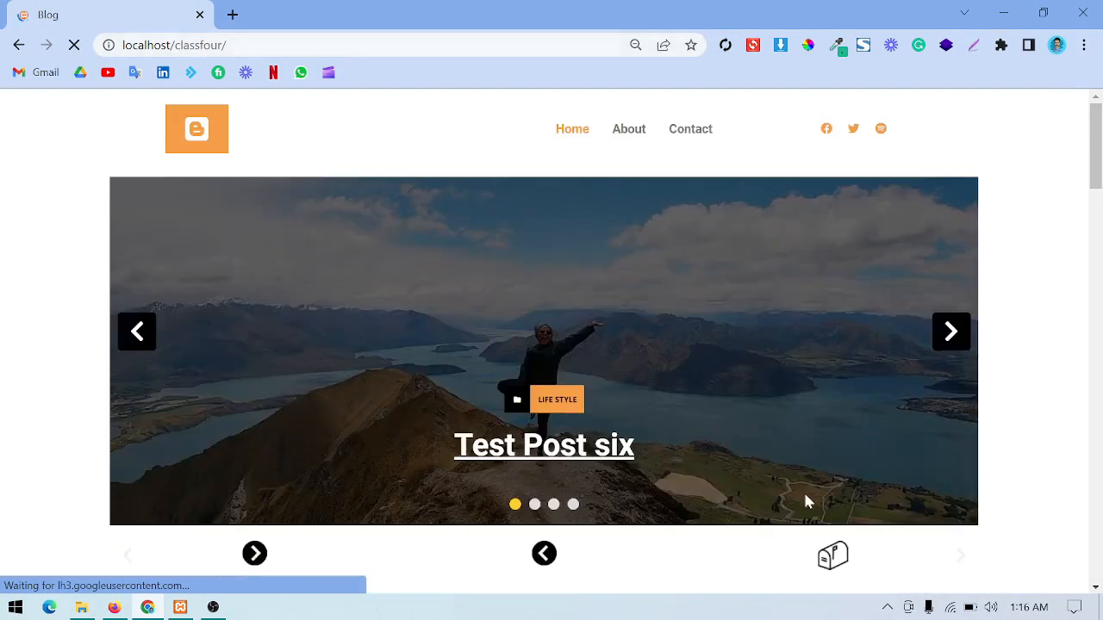
{"action": "scroll", "coordinate": [1010, 395], "scroll_direction": "down", "scroll_amount": 9}
{"action": "scroll", "coordinate": [1010, 396], "scroll_direction": "up", "scroll_amount": 7}
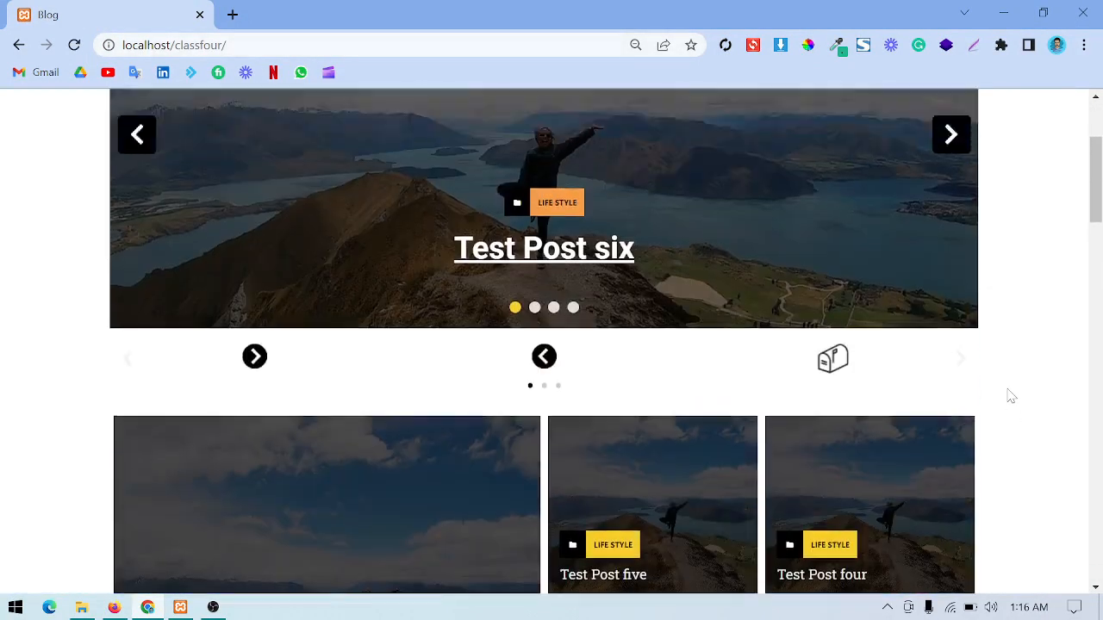
{"action": "scroll", "coordinate": [1011, 397], "scroll_direction": "up", "scroll_amount": 2}
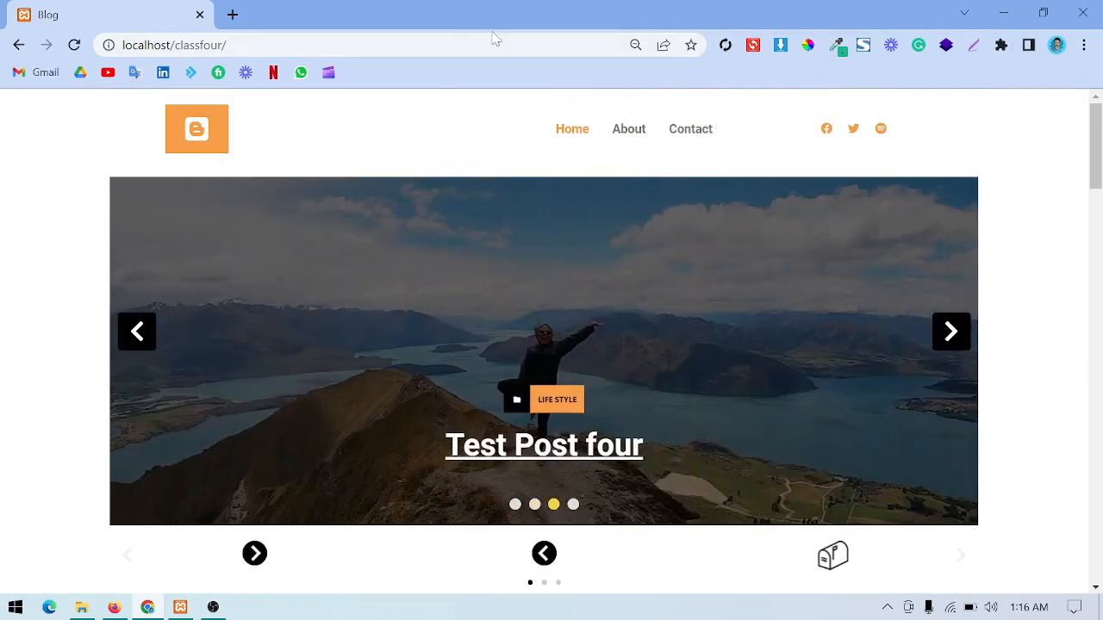
Step: Try localhost/classfour/wp-admin, which now redirects to the not_found page
{"action": "left_click", "coordinate": [490, 45]}
{"action": "left_click", "coordinate": [489, 45]}
{"action": "type", "text": "wp"}
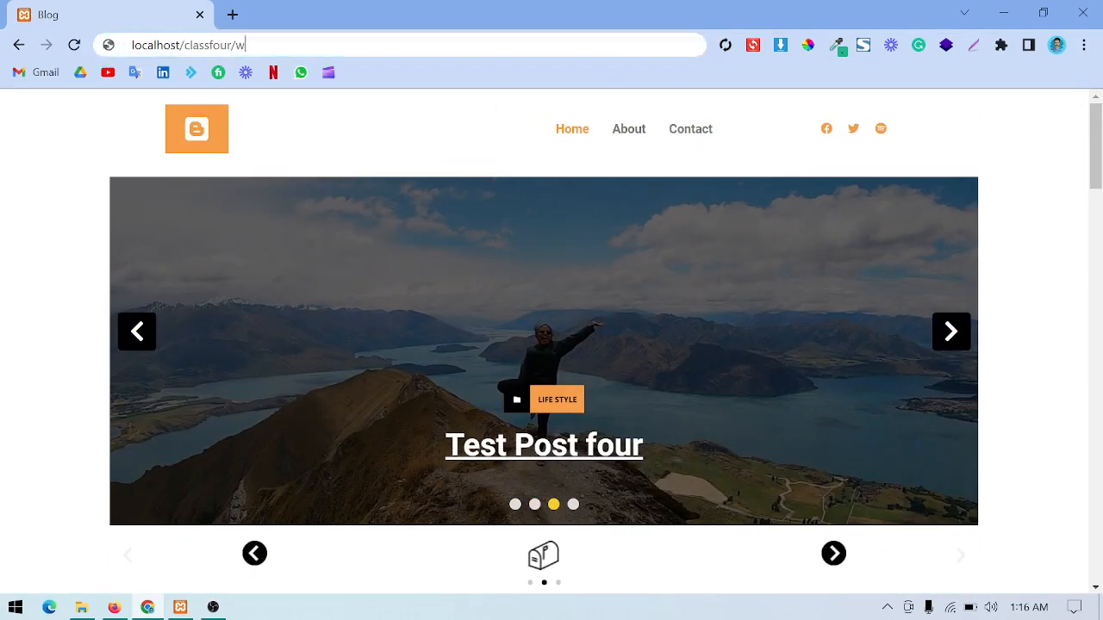
{"action": "type", "text": "-admin"}
{"action": "key", "text": "Return"}
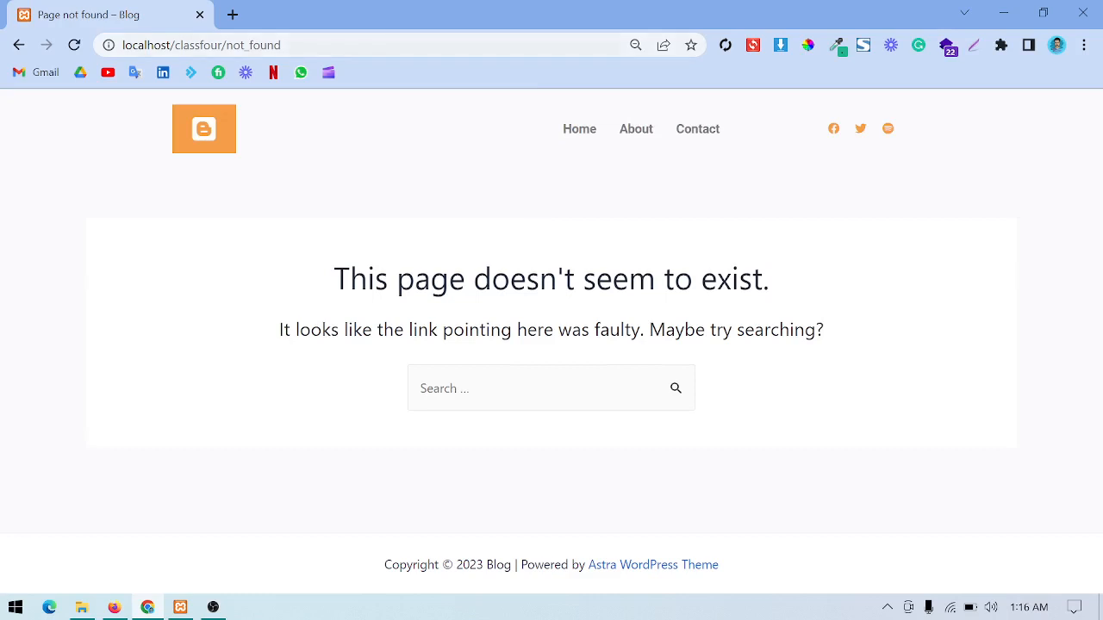
Step: Replace not_found with blog in the address to reach the login page
{"action": "left_click", "coordinate": [345, 45]}
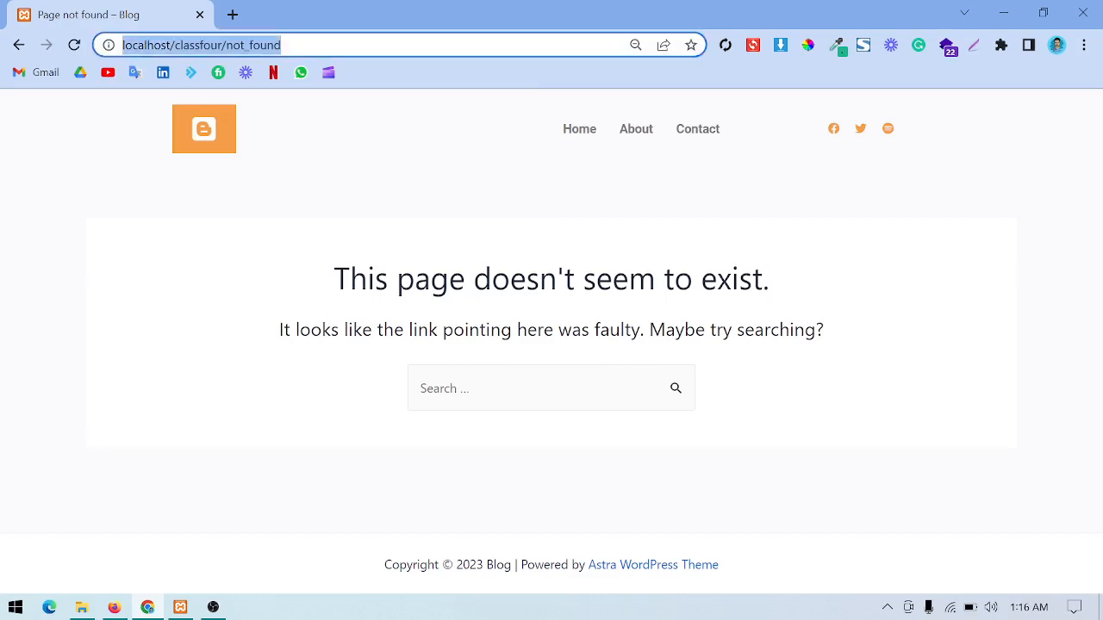
{"action": "left_click", "coordinate": [345, 44]}
{"action": "key", "text": "BackSpace"}
{"action": "key", "text": "BackSpace"}
{"action": "key", "text": "BackSpace"}
{"action": "key", "text": "BackSpace"}
{"action": "key", "text": "BackSpace"}
{"action": "key", "text": "BackSpace"}
{"action": "key", "text": "BackSpace"}
{"action": "key", "text": "BackSpace"}
{"action": "key", "text": "BackSpace"}
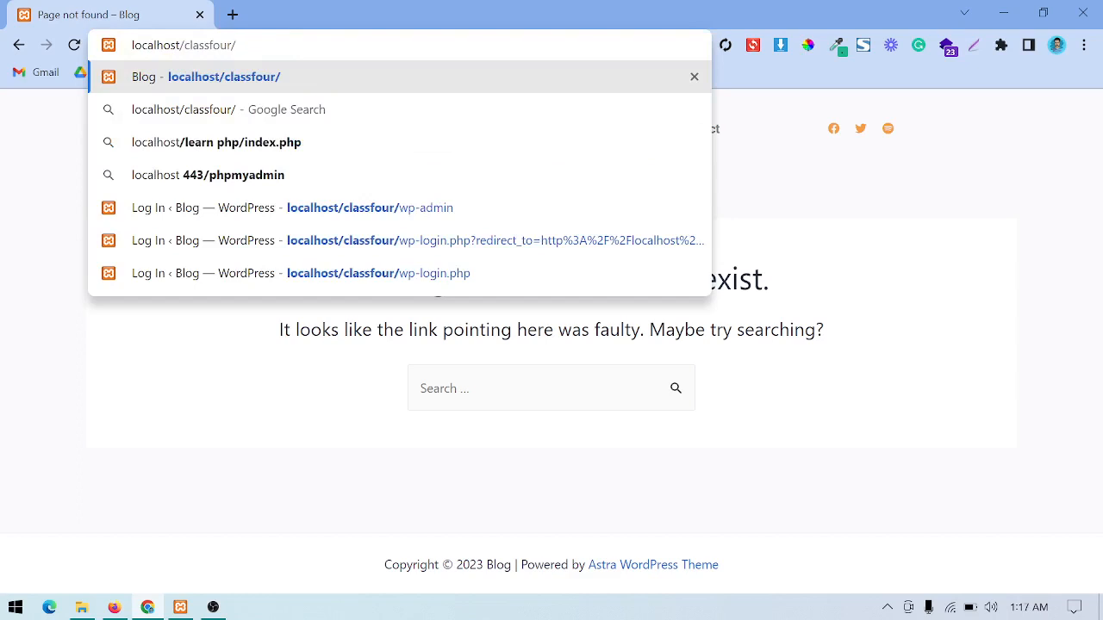
{"action": "type", "text": "blo"}
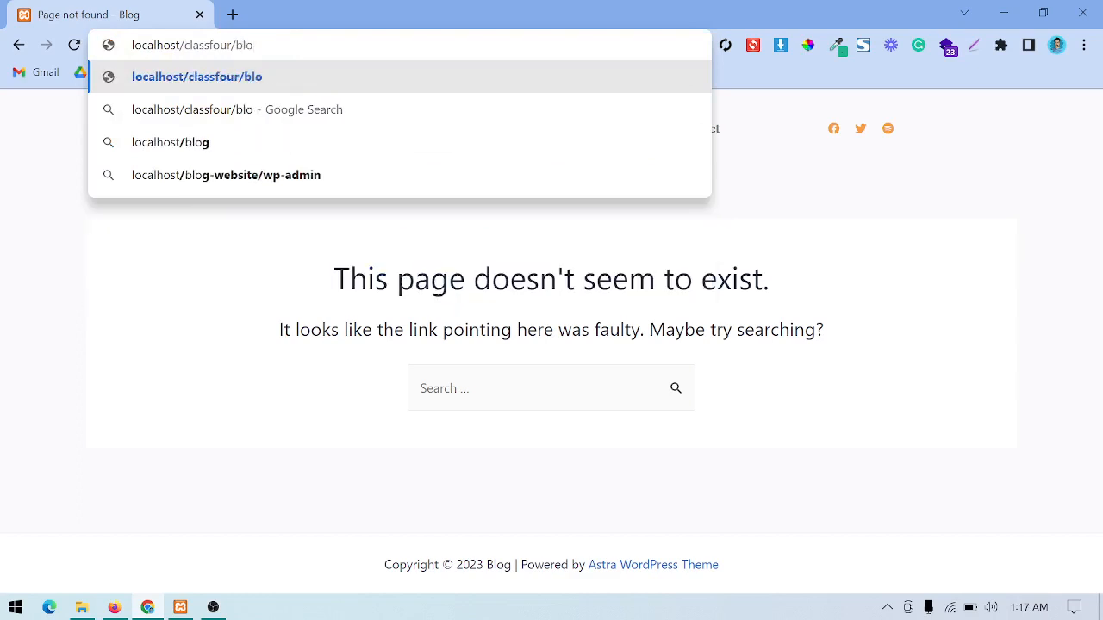
{"action": "type", "text": "g"}
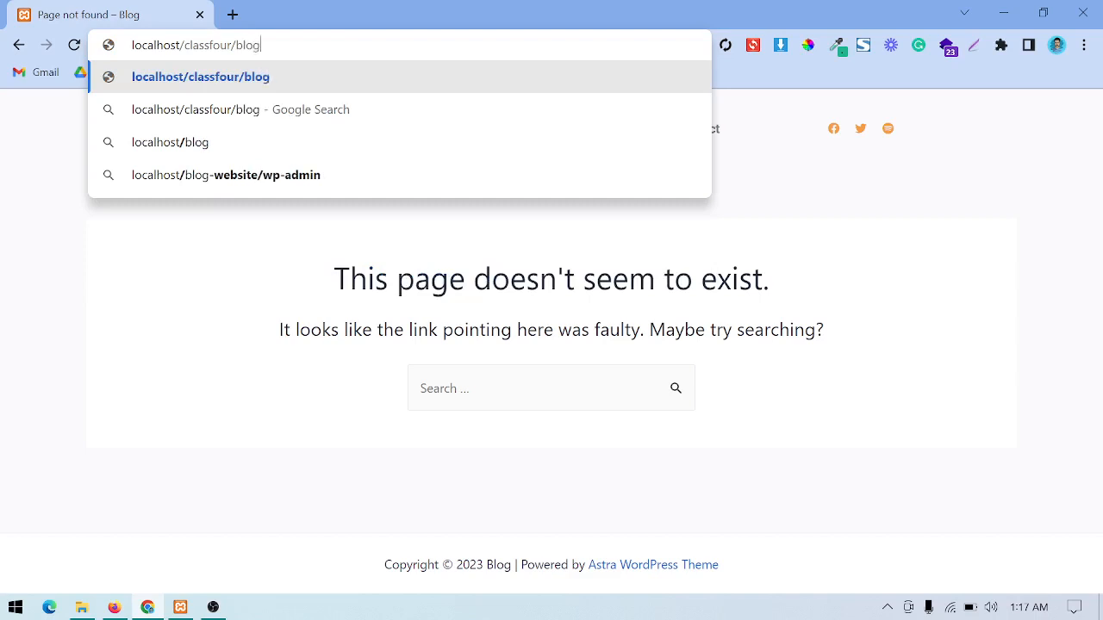
{"action": "key", "text": "Return"}
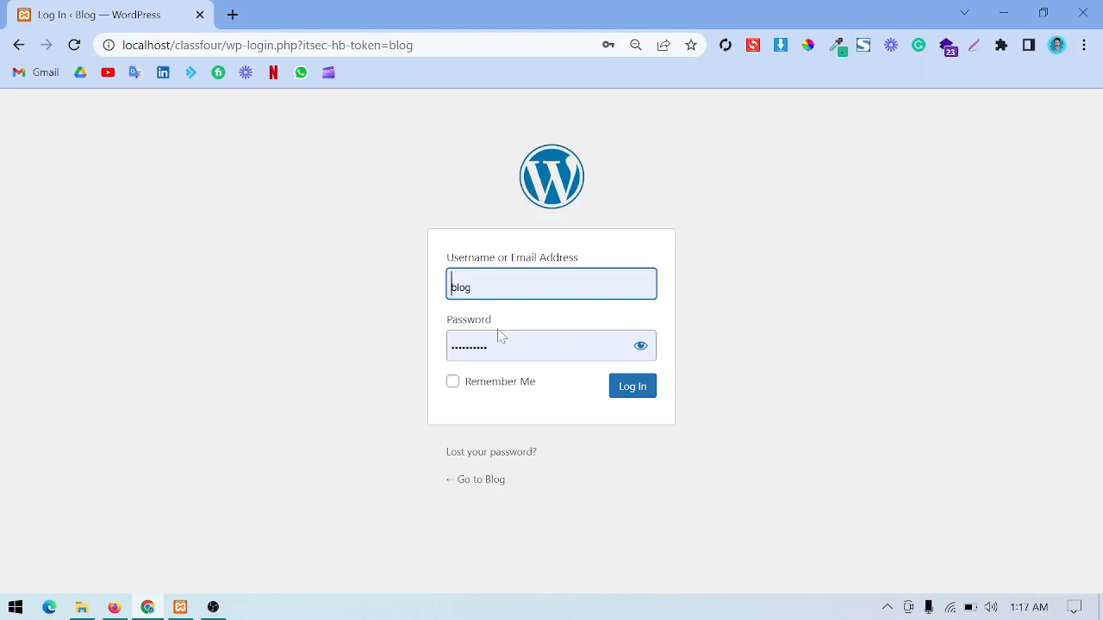
Step: Run the Change User ID 1 tool in Security Settings > Tools
{"action": "left_click", "coordinate": [115, 608]}
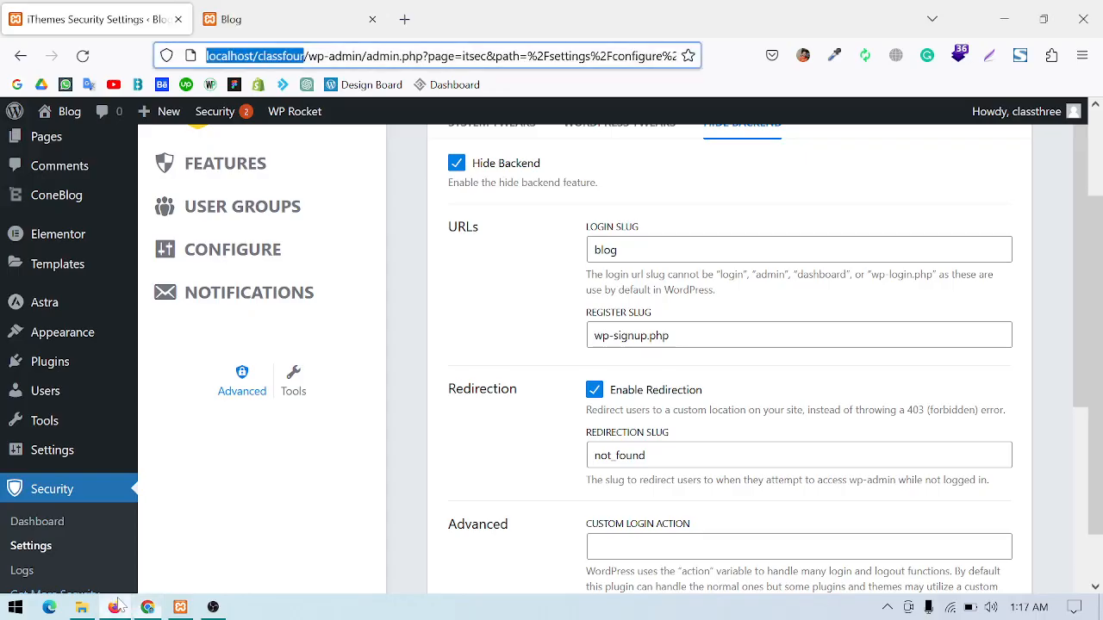
{"action": "scroll", "coordinate": [634, 278], "scroll_direction": "up", "scroll_amount": 1}
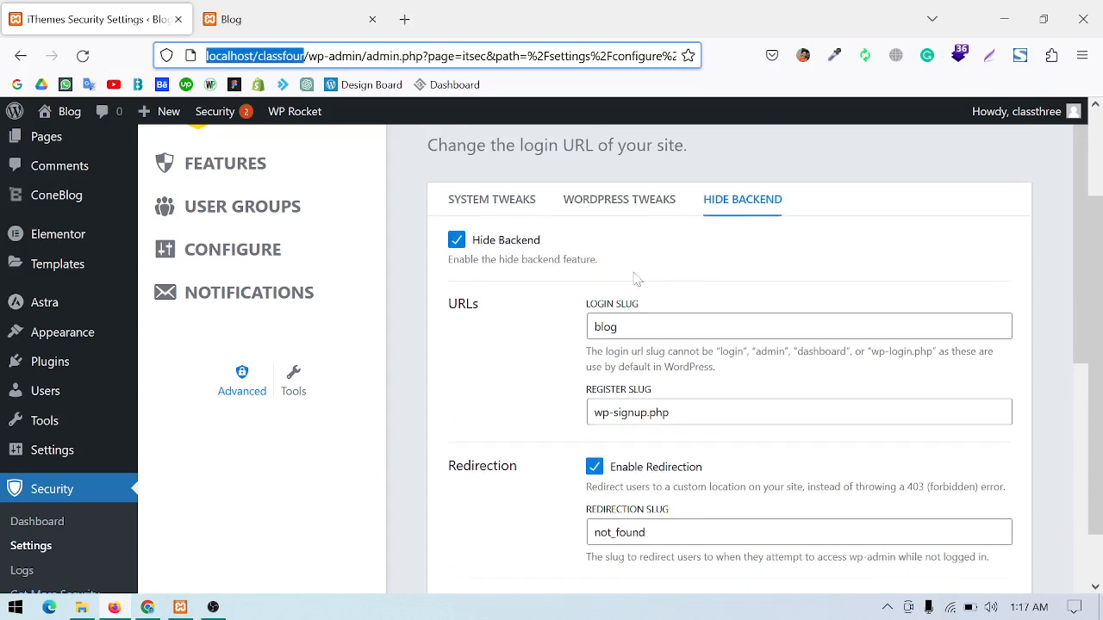
{"action": "left_click", "coordinate": [286, 385]}
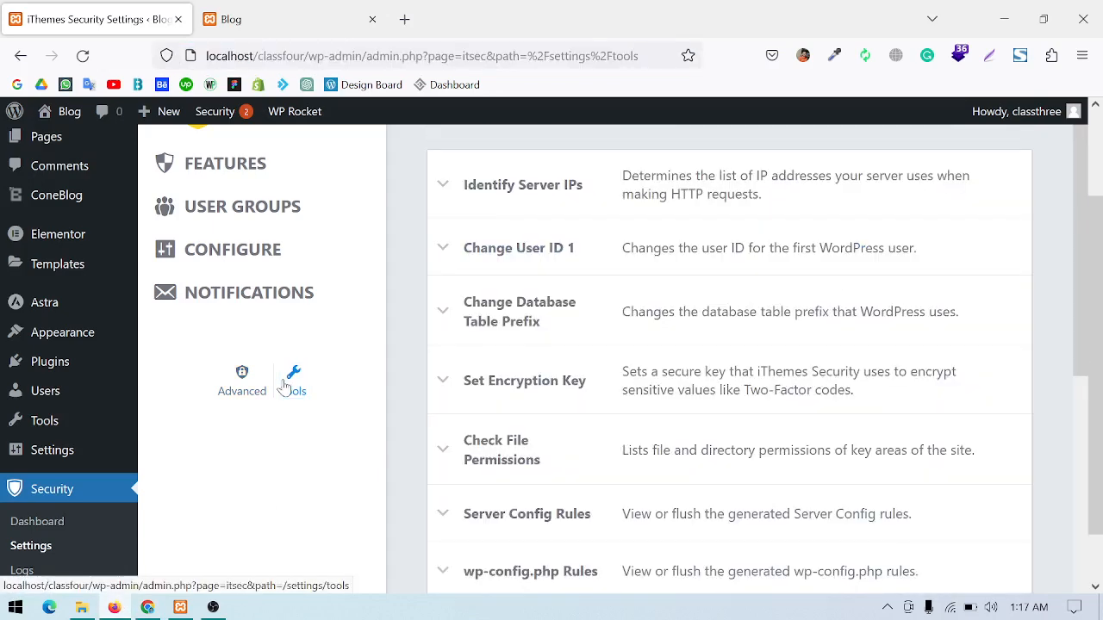
{"action": "scroll", "coordinate": [744, 293], "scroll_direction": "down", "scroll_amount": 1}
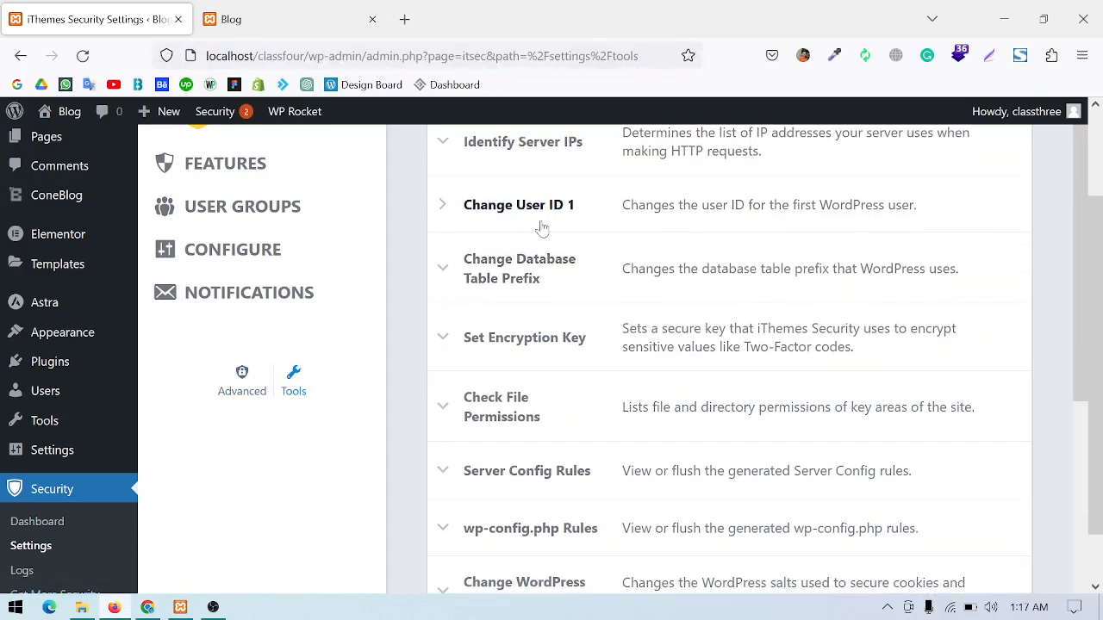
{"action": "left_click", "coordinate": [541, 226]}
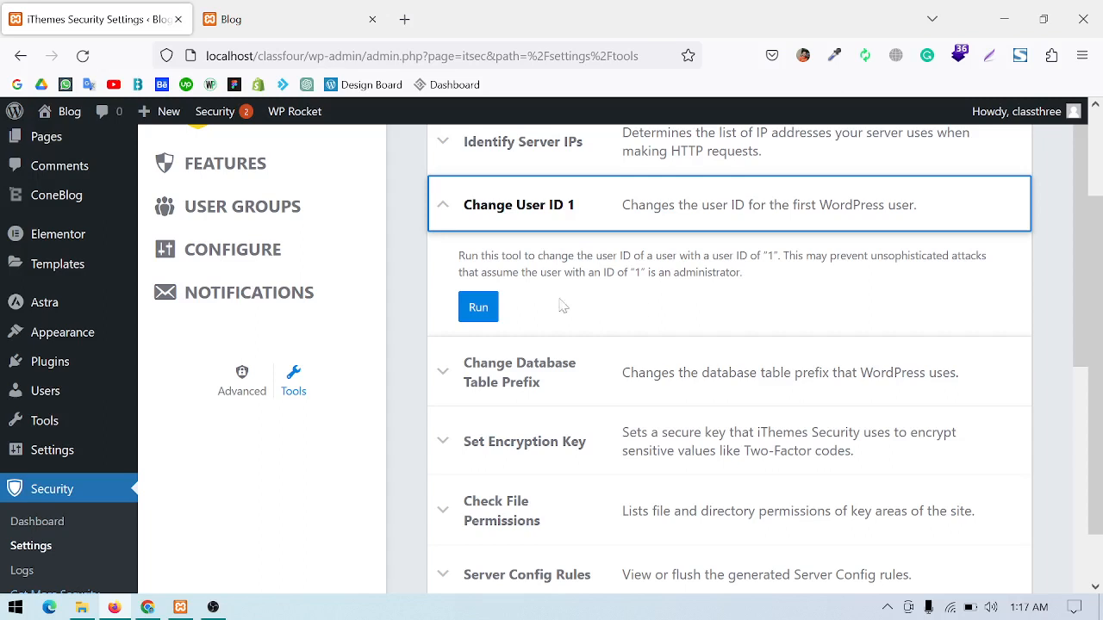
{"action": "left_click", "coordinate": [480, 307]}
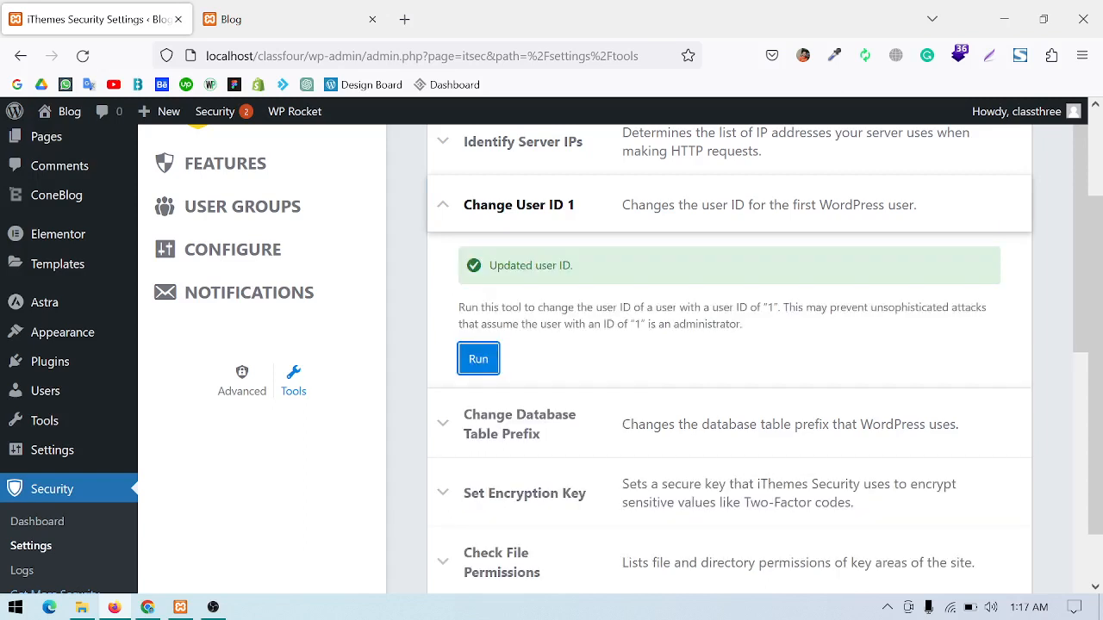
Step: Run the Change Database Table Prefix tool, then open the Security Dashboard
{"action": "scroll", "coordinate": [596, 295], "scroll_direction": "down", "scroll_amount": 3}
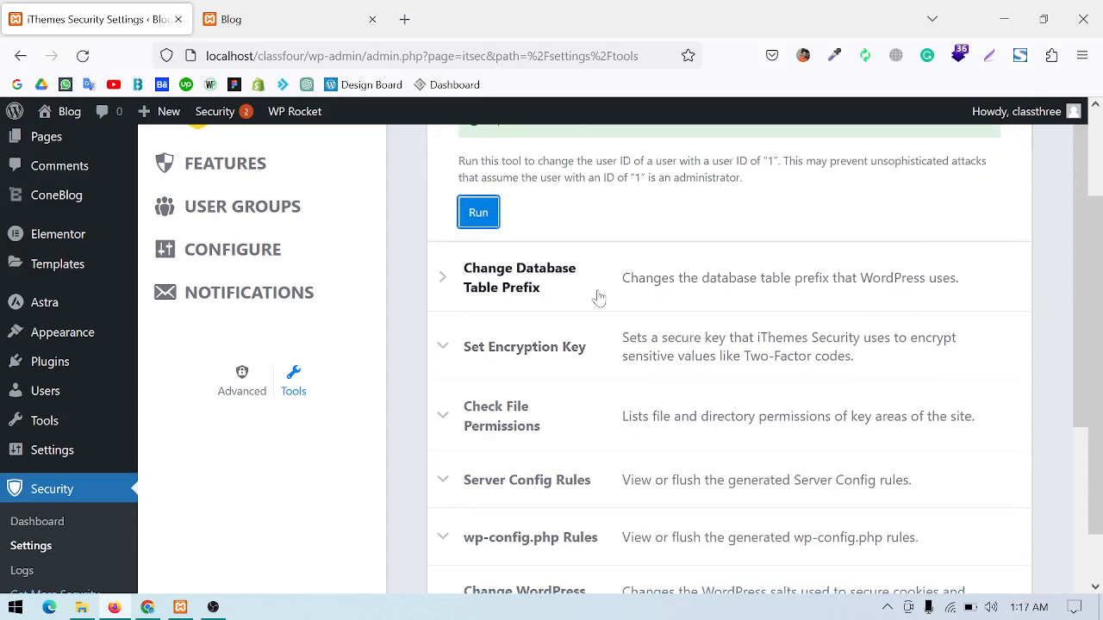
{"action": "left_click", "coordinate": [537, 298]}
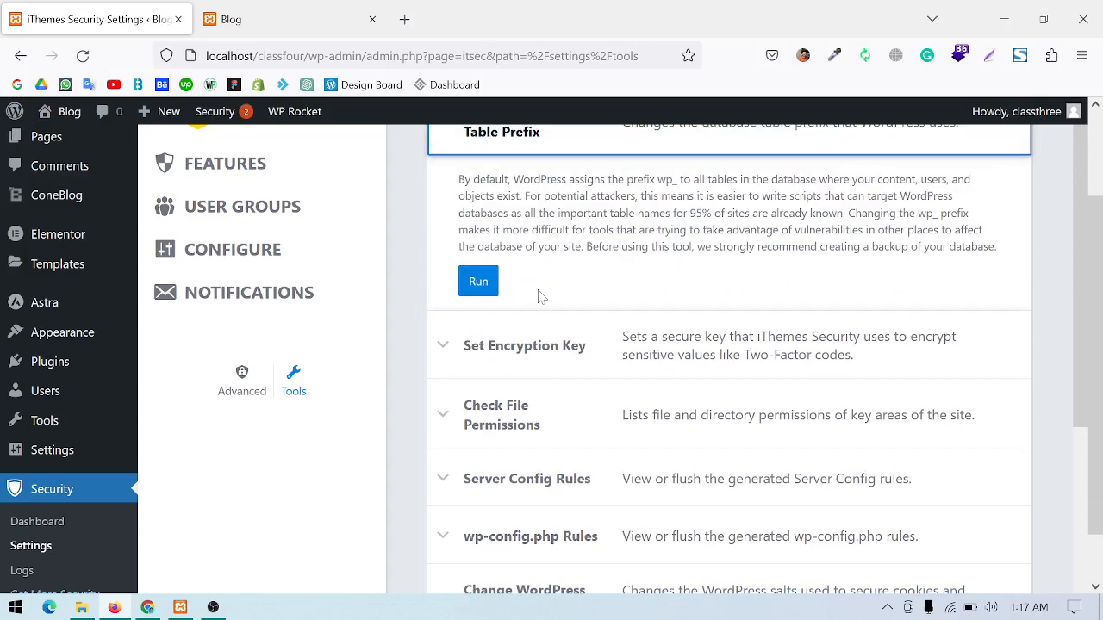
{"action": "left_click", "coordinate": [485, 291]}
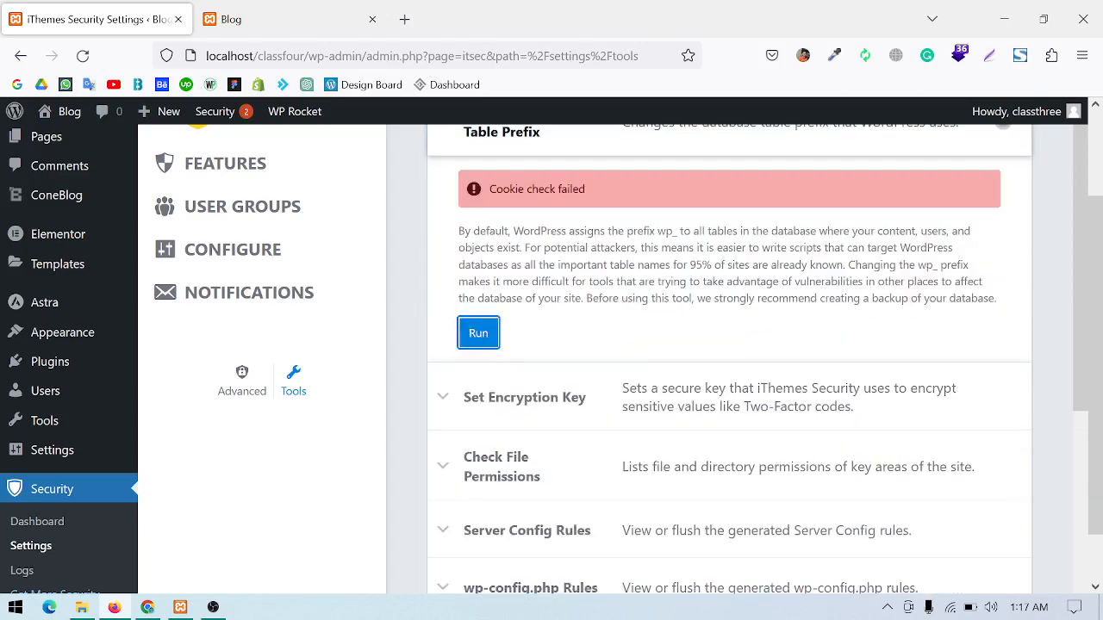
{"action": "scroll", "coordinate": [581, 301], "scroll_direction": "down", "scroll_amount": 2}
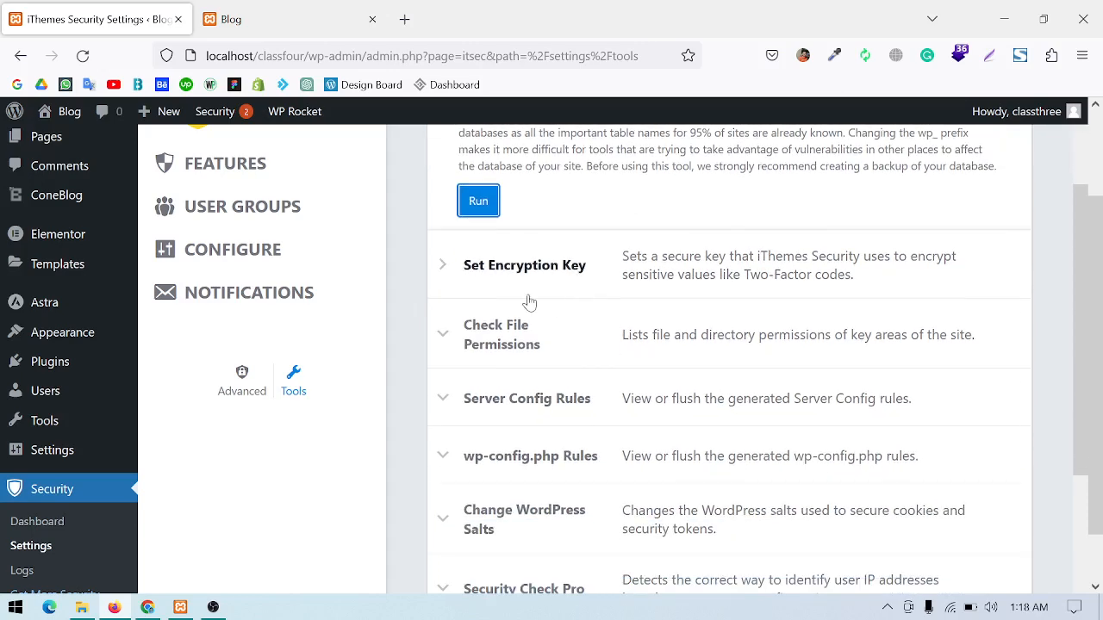
{"action": "scroll", "coordinate": [522, 310], "scroll_direction": "down", "scroll_amount": 3}
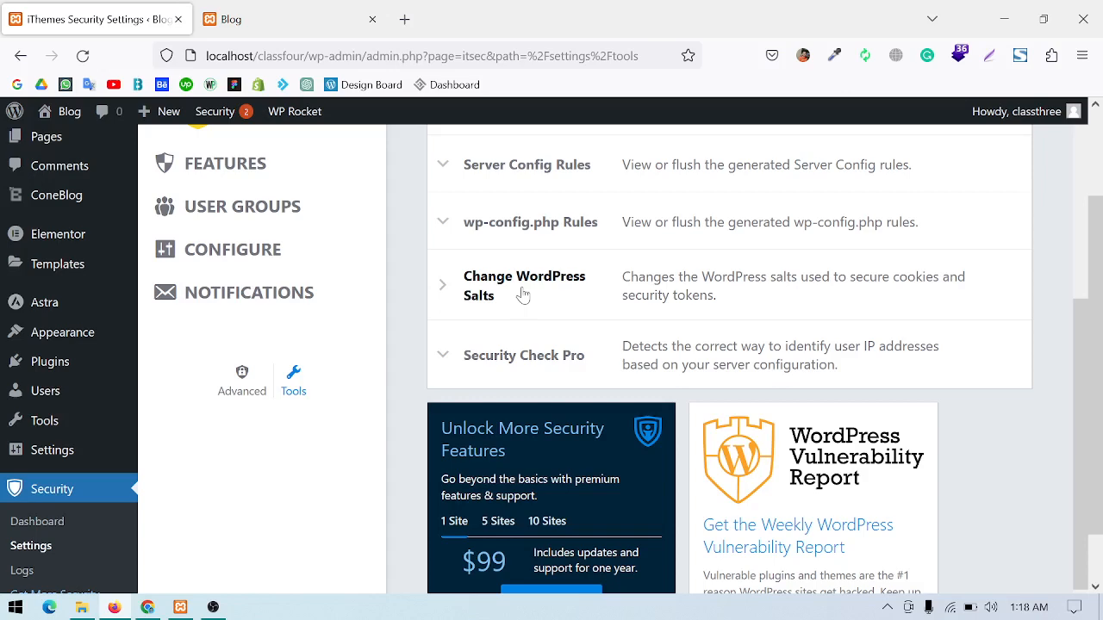
{"action": "scroll", "coordinate": [523, 293], "scroll_direction": "up", "scroll_amount": 1}
{"action": "scroll", "coordinate": [522, 293], "scroll_direction": "down", "scroll_amount": 2}
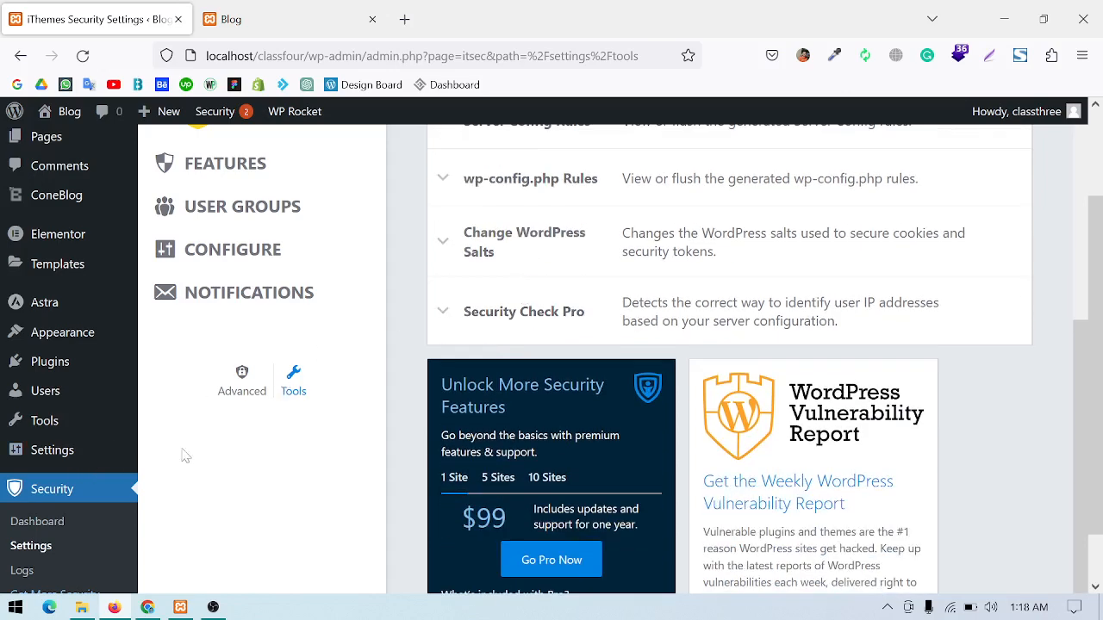
{"action": "left_click", "coordinate": [86, 504]}
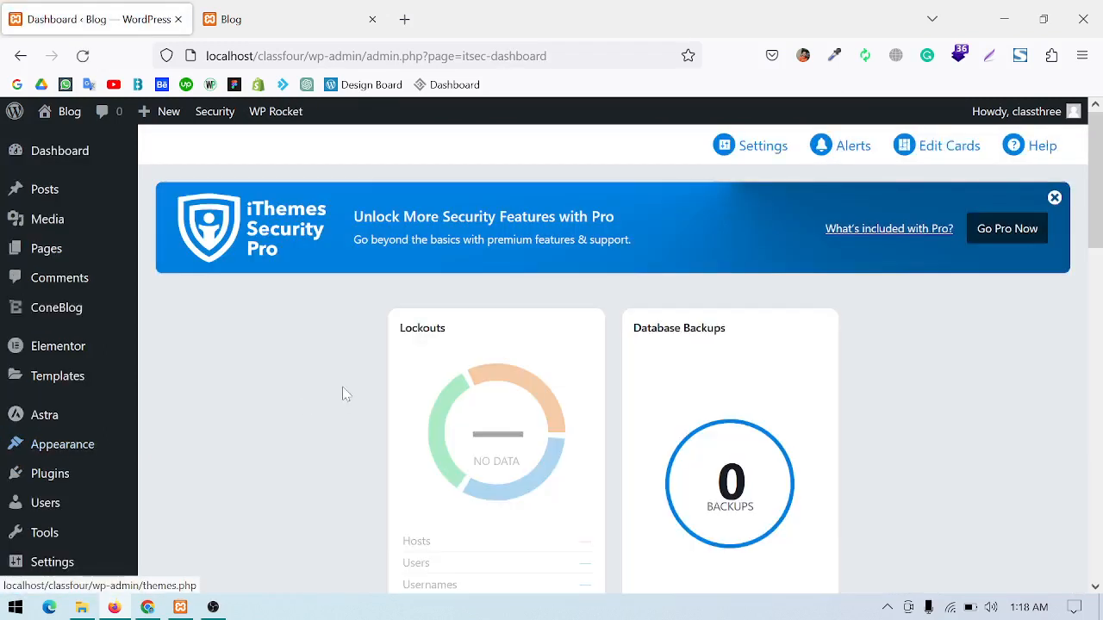
Step: View the local blog's homepage through Blog > Visit Site
{"action": "mouse_move", "coordinate": [84, 164]}
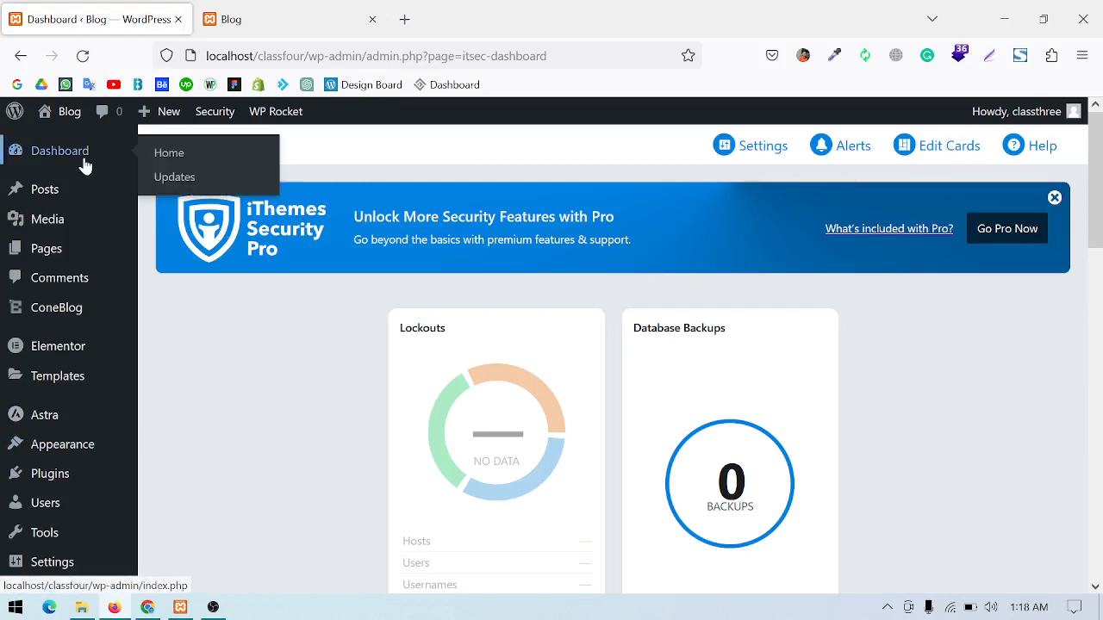
{"action": "mouse_move", "coordinate": [37, 112]}
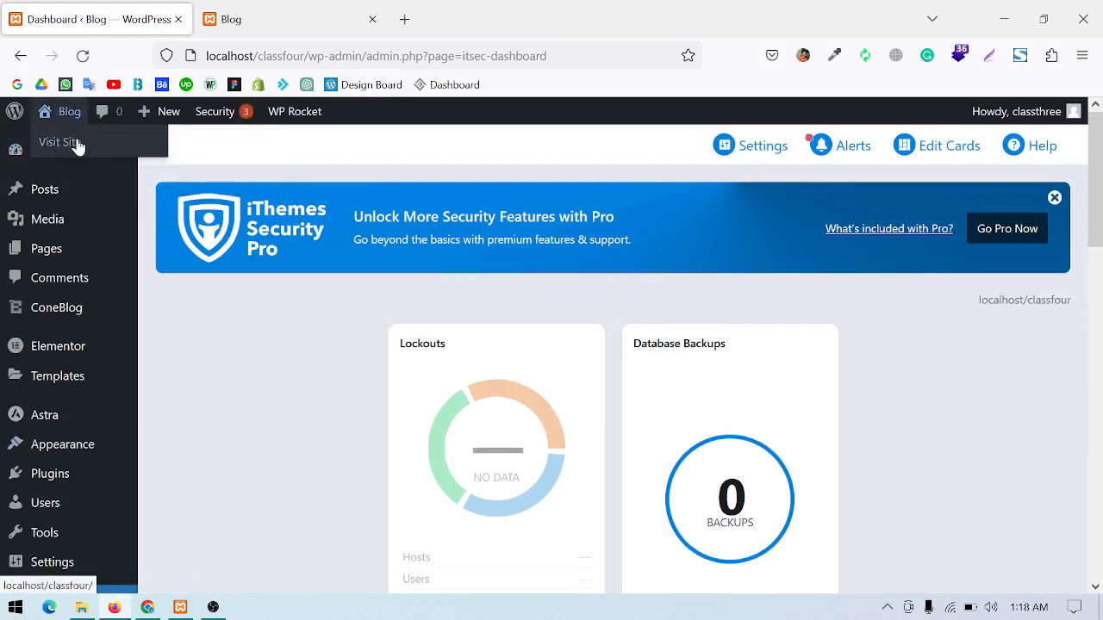
{"action": "left_click", "coordinate": [78, 145]}
{"action": "left_click", "coordinate": [78, 144]}
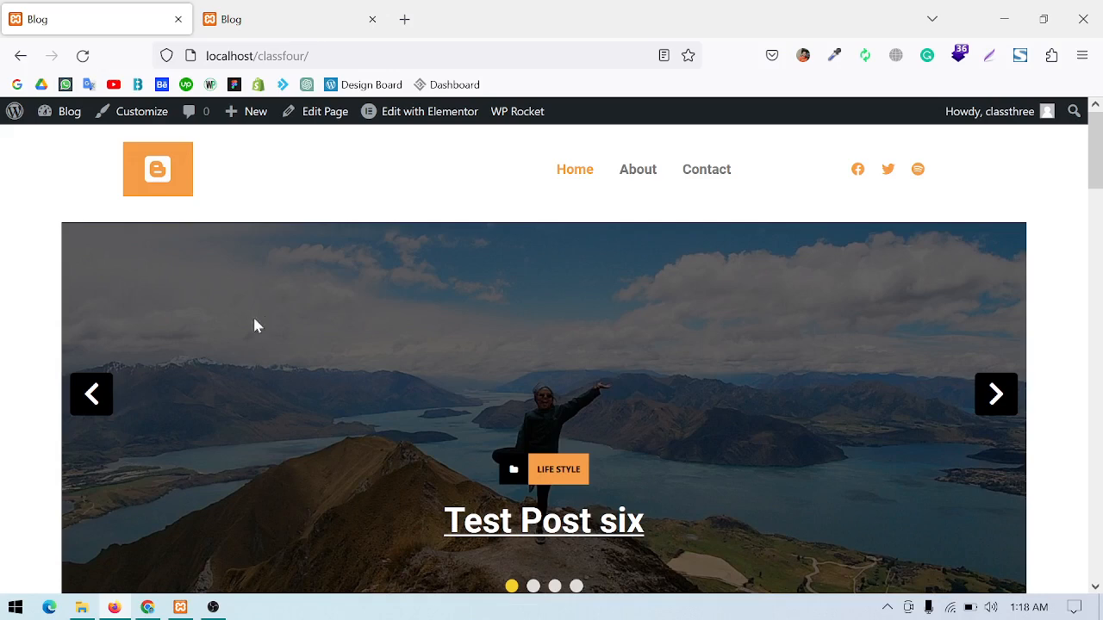
Step: Return to the Dashboard and go to Plugins > Add New
{"action": "mouse_move", "coordinate": [67, 114]}
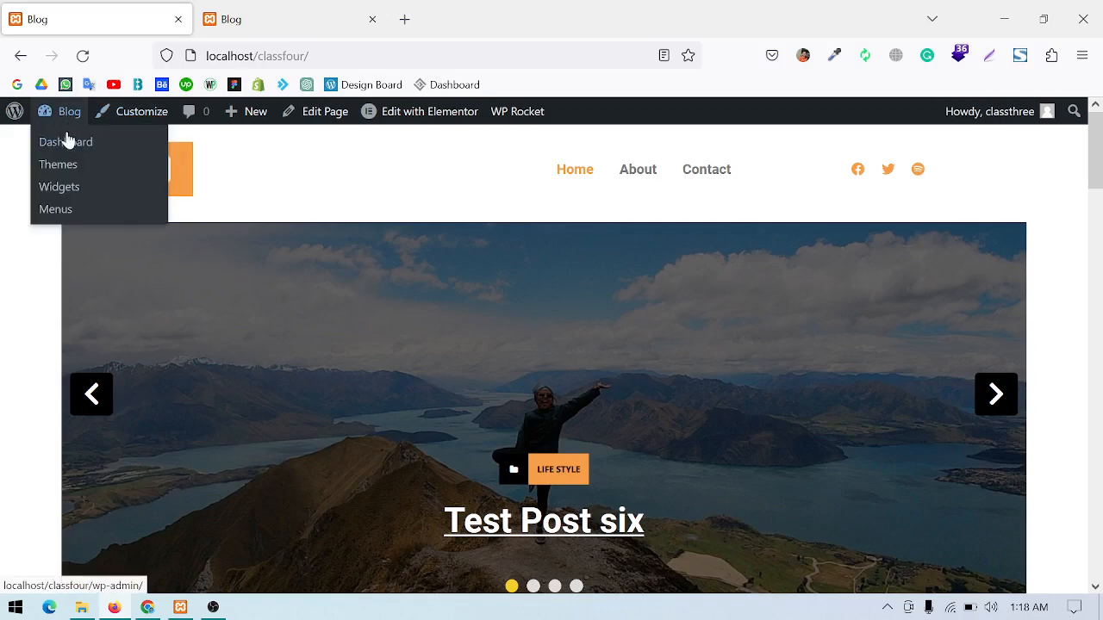
{"action": "left_click", "coordinate": [68, 141]}
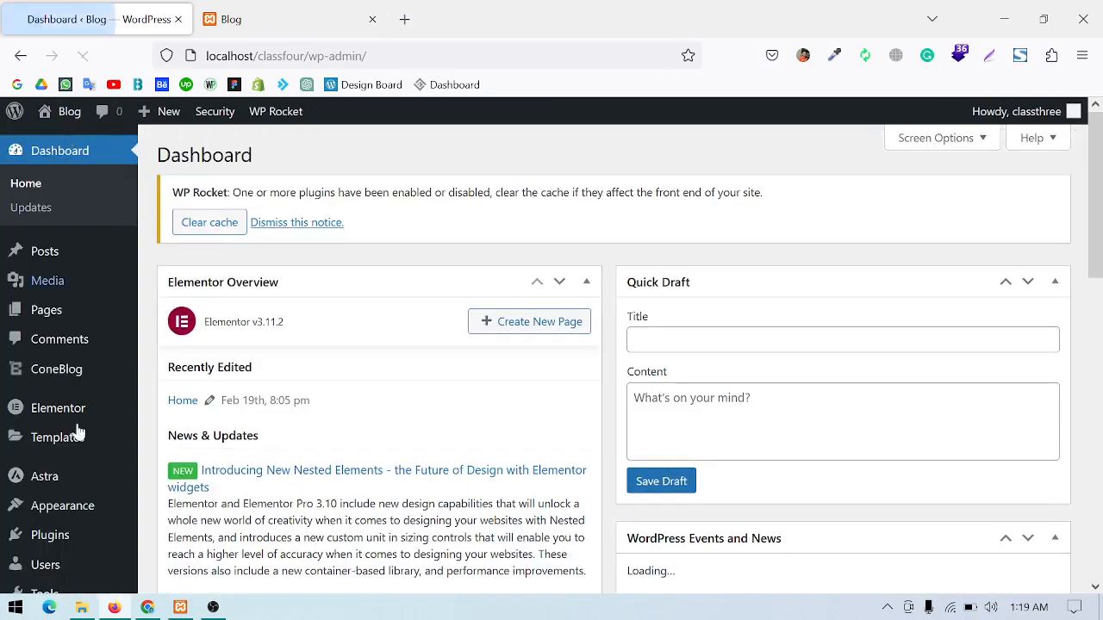
{"action": "scroll", "coordinate": [77, 577], "scroll_direction": "down", "scroll_amount": 2}
{"action": "mouse_move", "coordinate": [134, 420]}
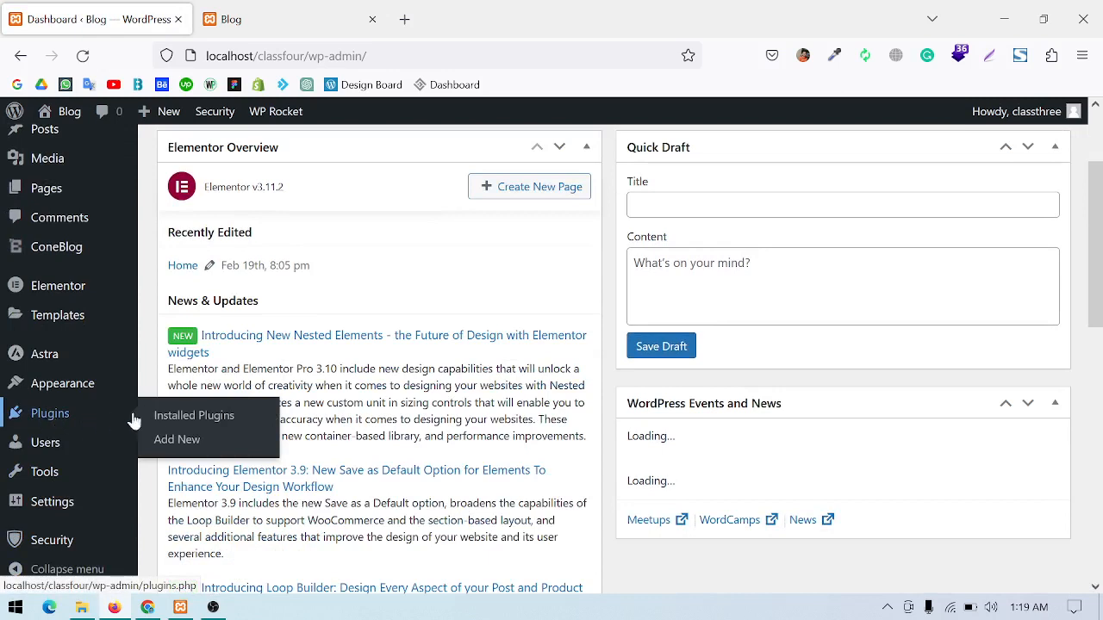
{"action": "left_click", "coordinate": [180, 440]}
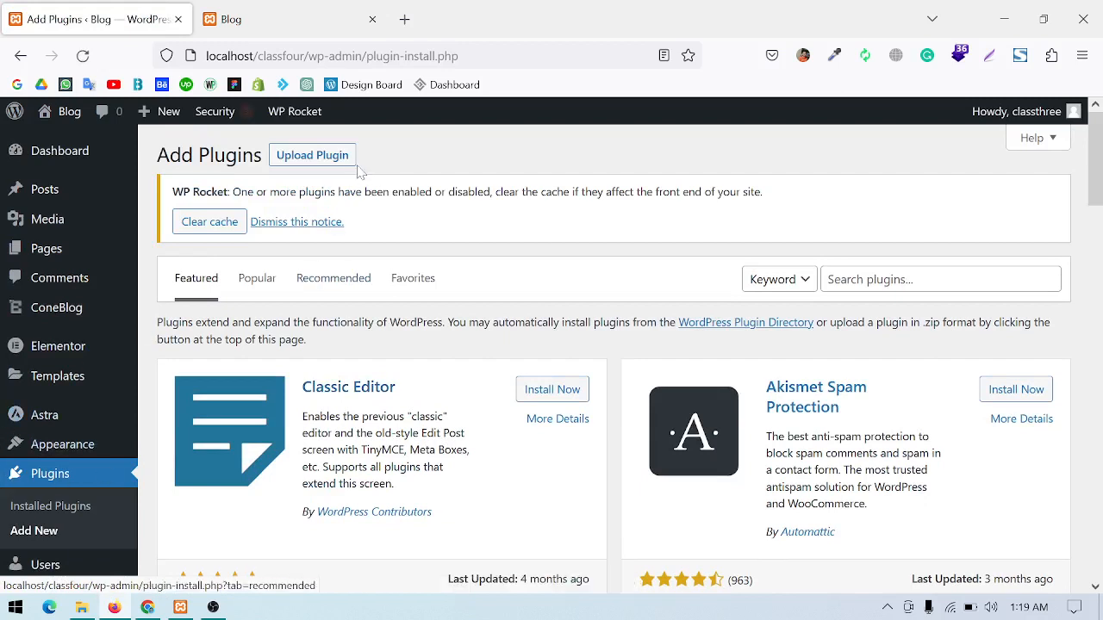
Step: Clear the WP Rocket cache and search the plugin directory for 'all in one wp'
{"action": "left_click", "coordinate": [888, 279]}
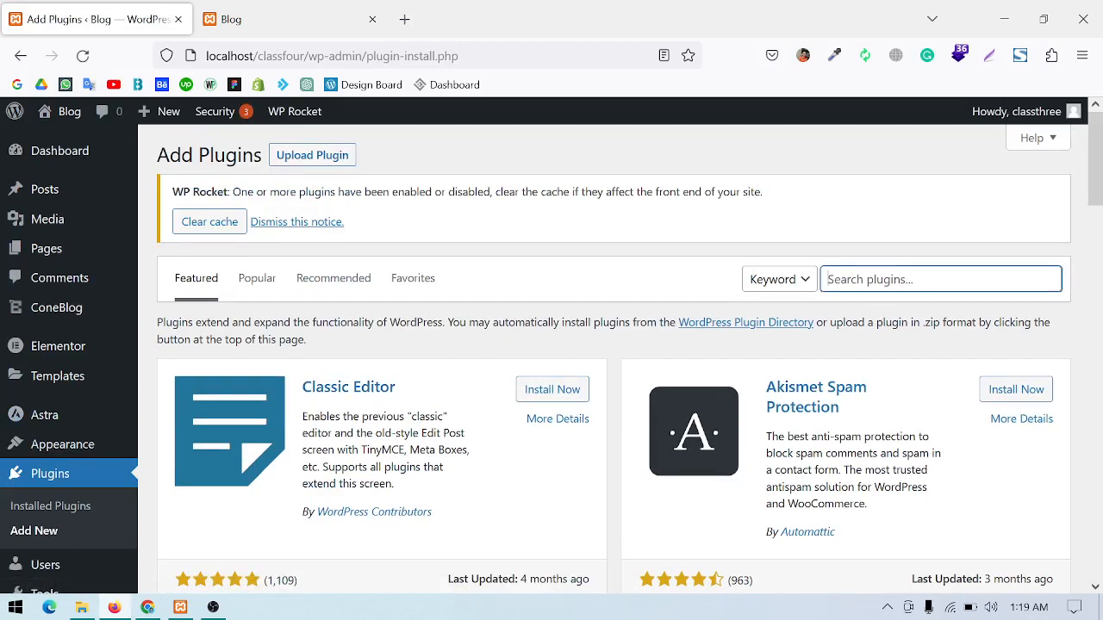
{"action": "left_click", "coordinate": [215, 228]}
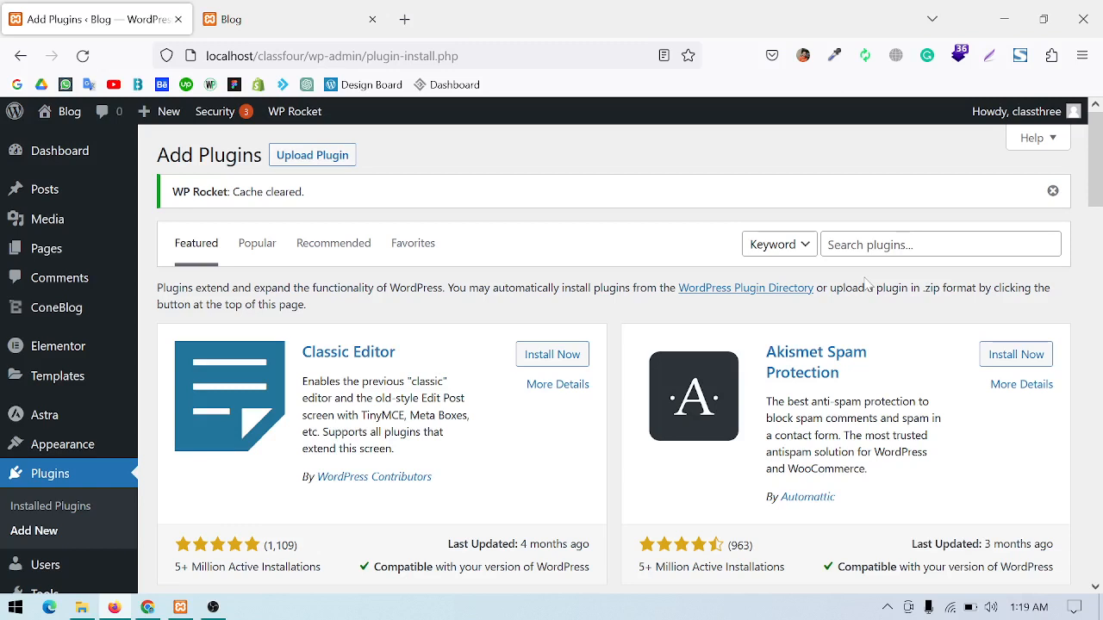
{"action": "left_click", "coordinate": [913, 245]}
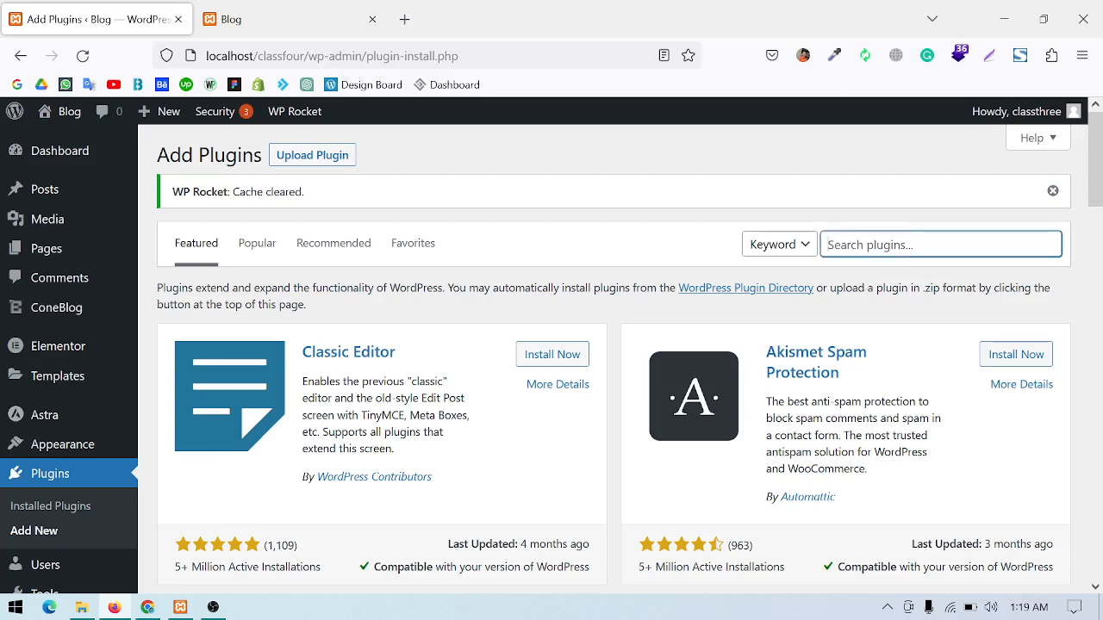
{"action": "type", "text": "all on"}
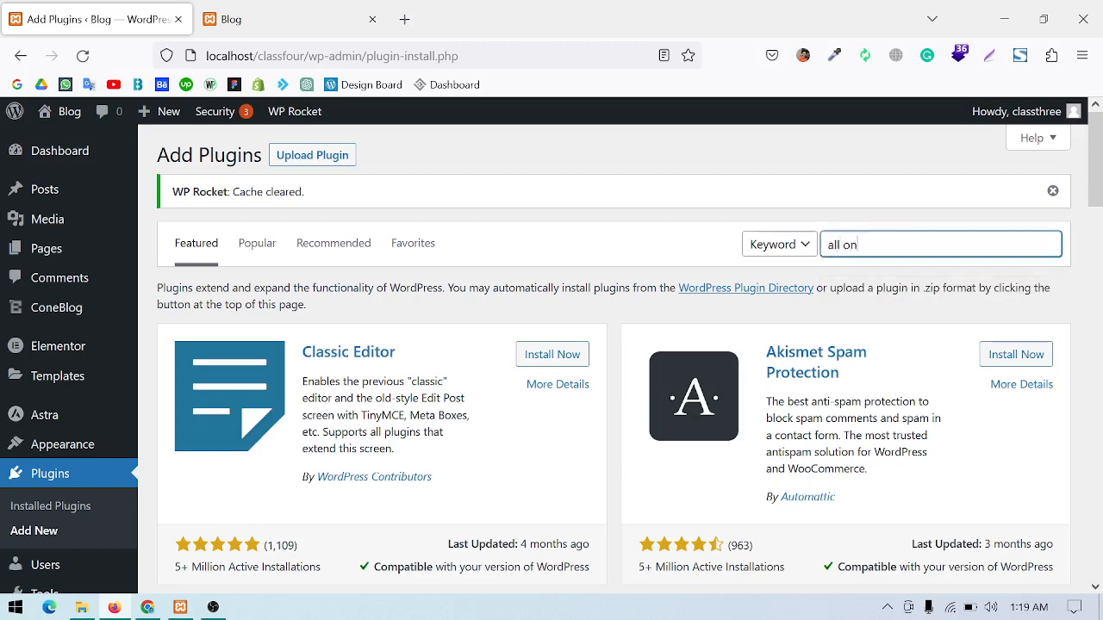
{"action": "type", "text": "e w"}
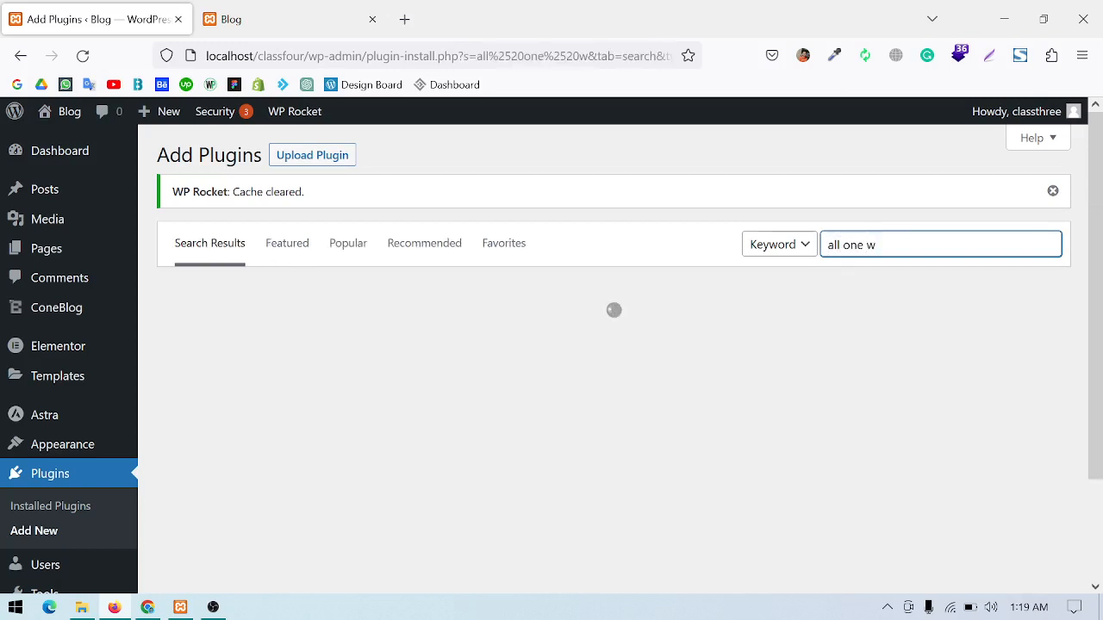
{"action": "key", "text": "ctrl+a"}
{"action": "key", "text": "BackSpace"}
{"action": "type", "text": "all in one"}
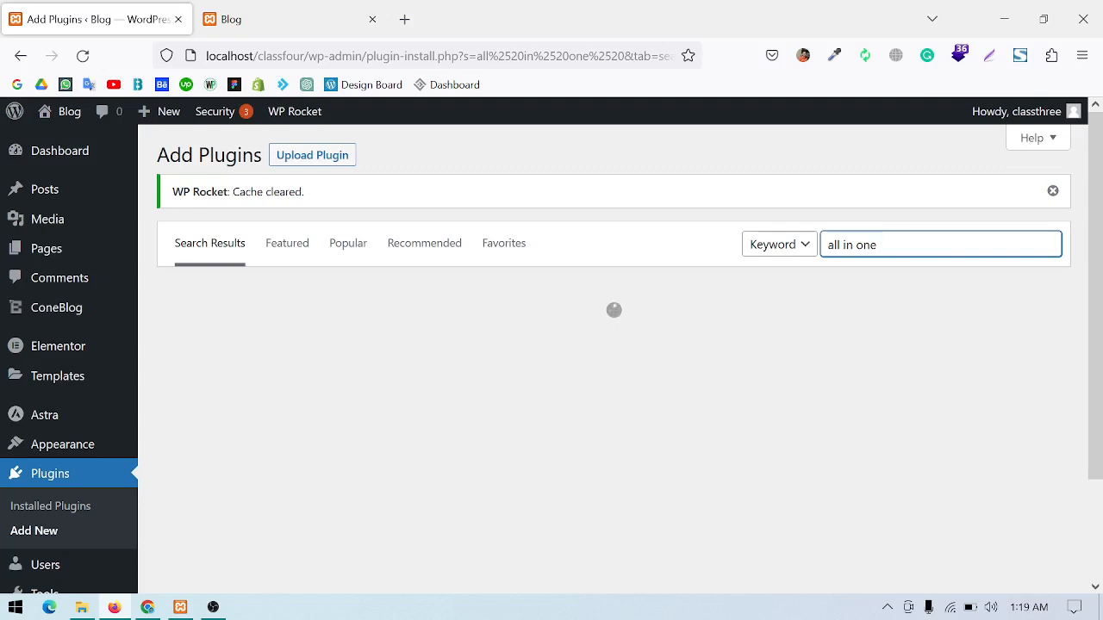
{"action": "type", "text": "wp"}
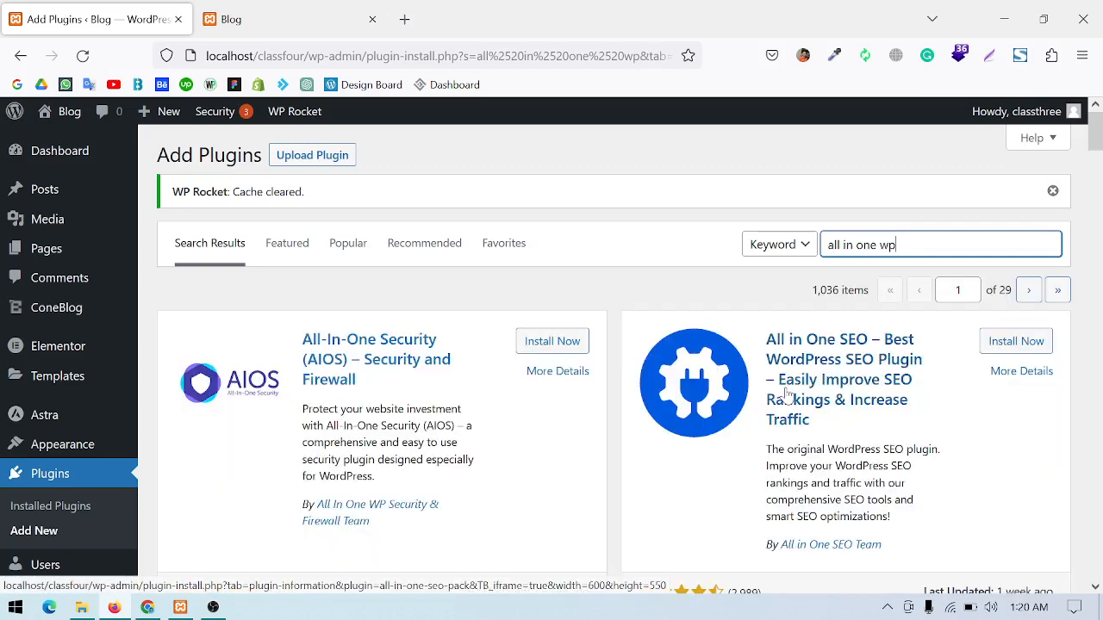
{"action": "scroll", "coordinate": [606, 432], "scroll_direction": "down", "scroll_amount": 5}
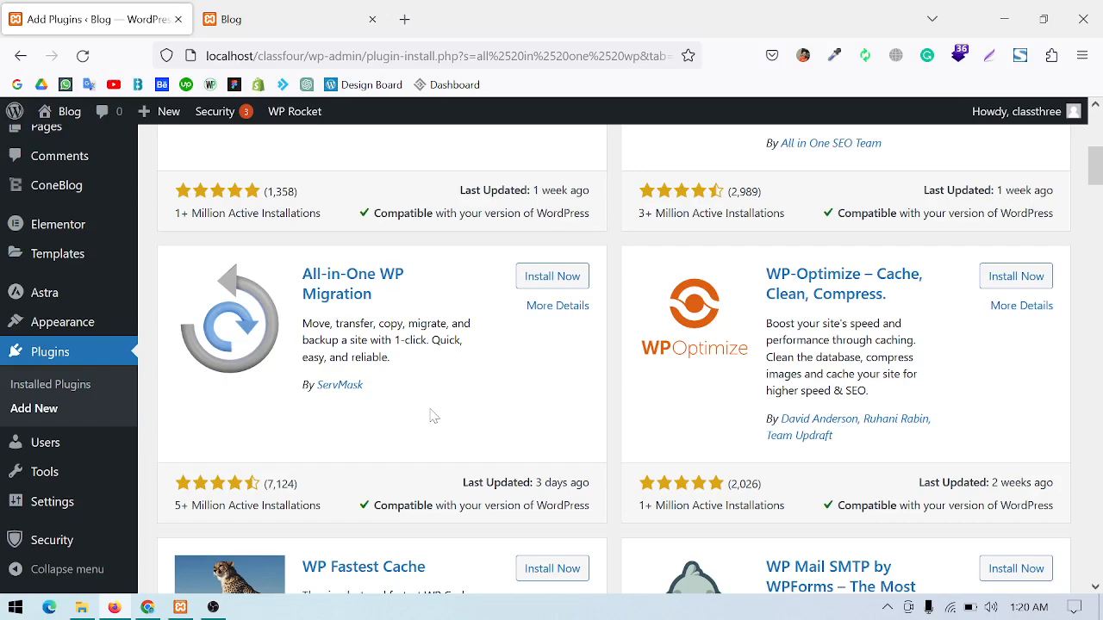
{"action": "scroll", "coordinate": [433, 417], "scroll_direction": "up", "scroll_amount": 5}
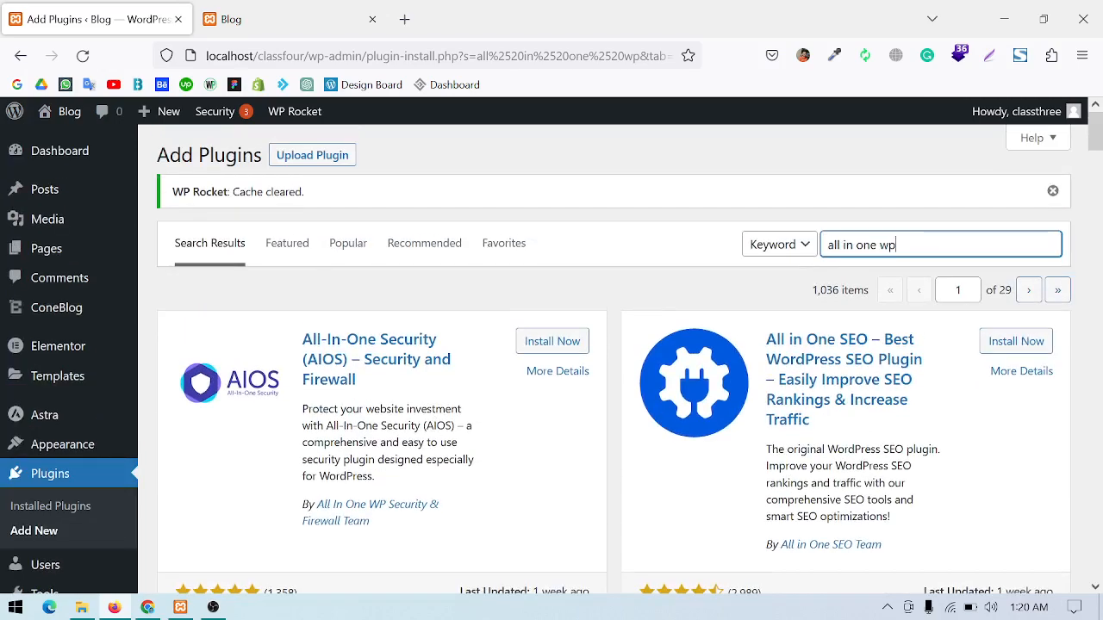
Step: Upload the all-in-one-wp-migration zip from Downloads, install it and activate version 6.59
{"action": "left_click", "coordinate": [322, 164]}
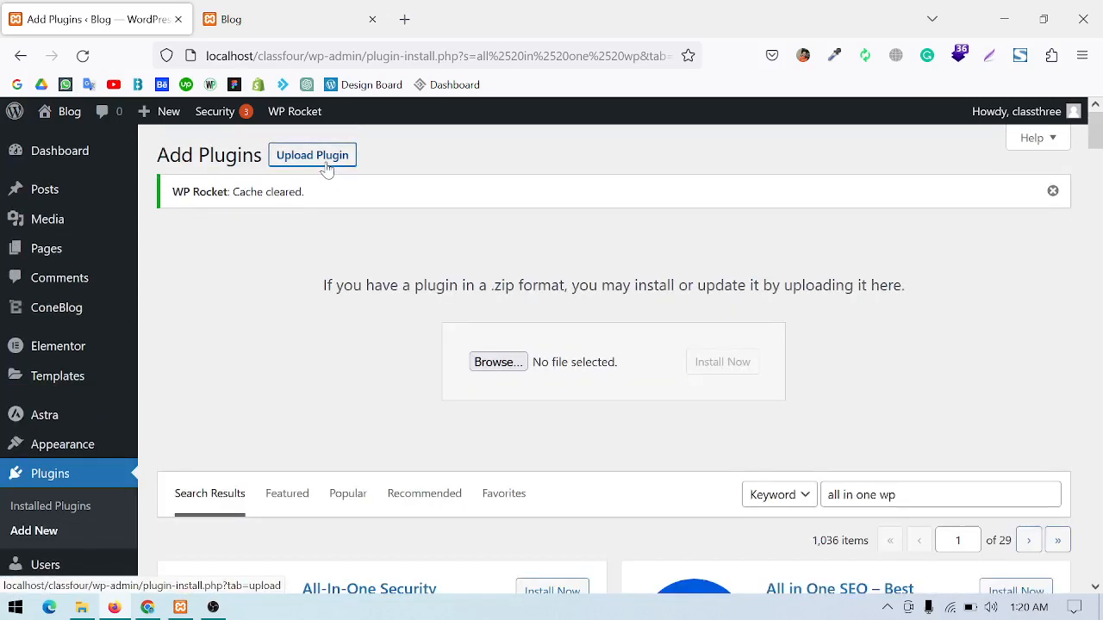
{"action": "left_click", "coordinate": [517, 366]}
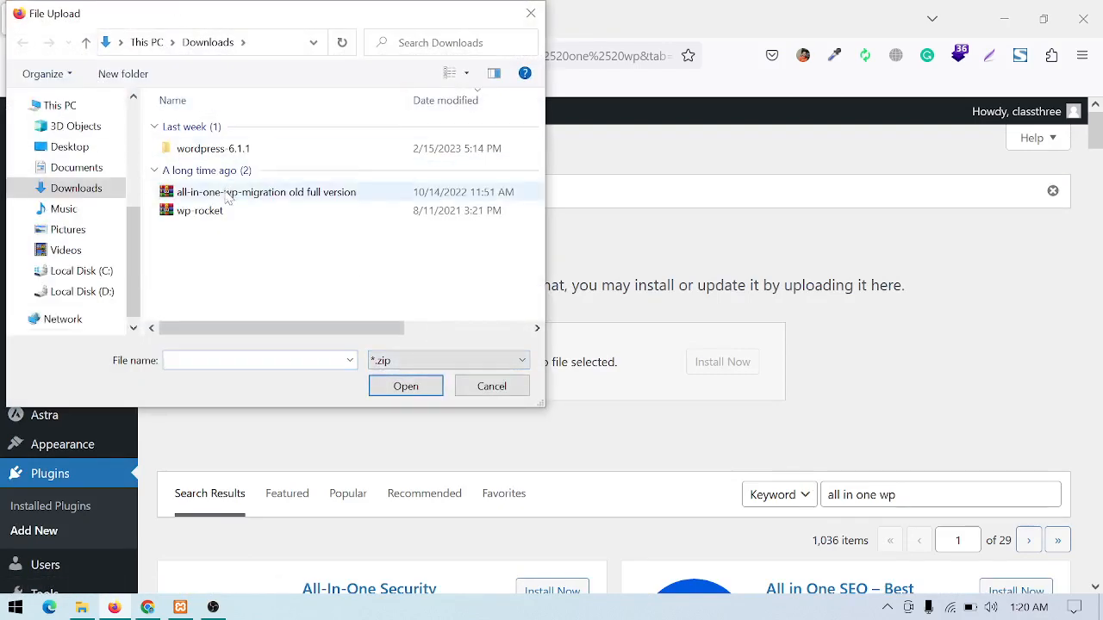
{"action": "left_click", "coordinate": [258, 189]}
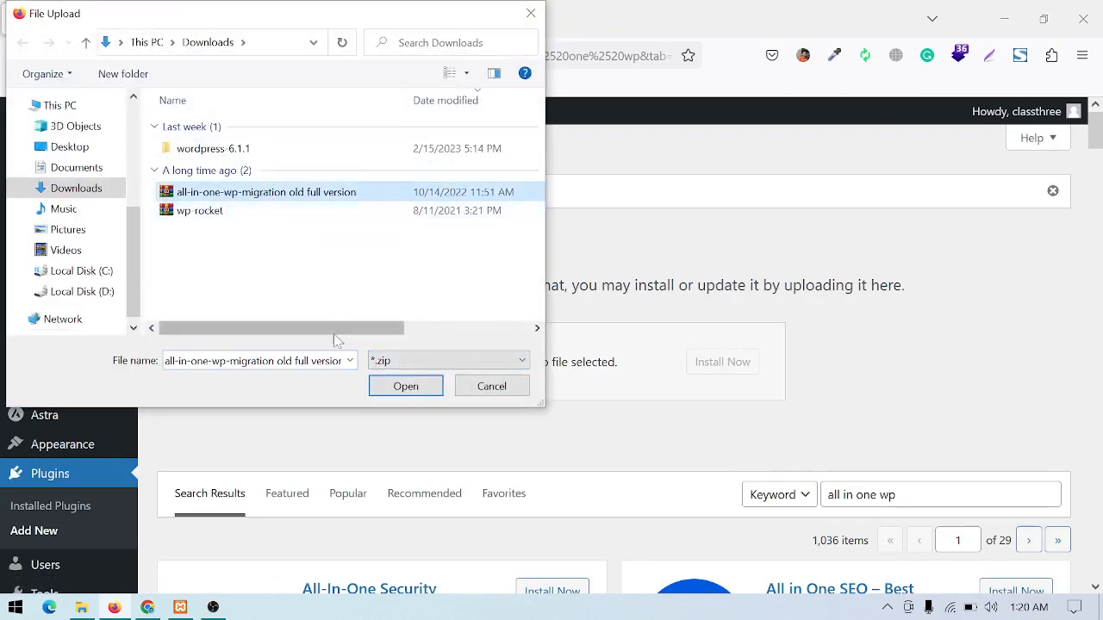
{"action": "left_click", "coordinate": [387, 387]}
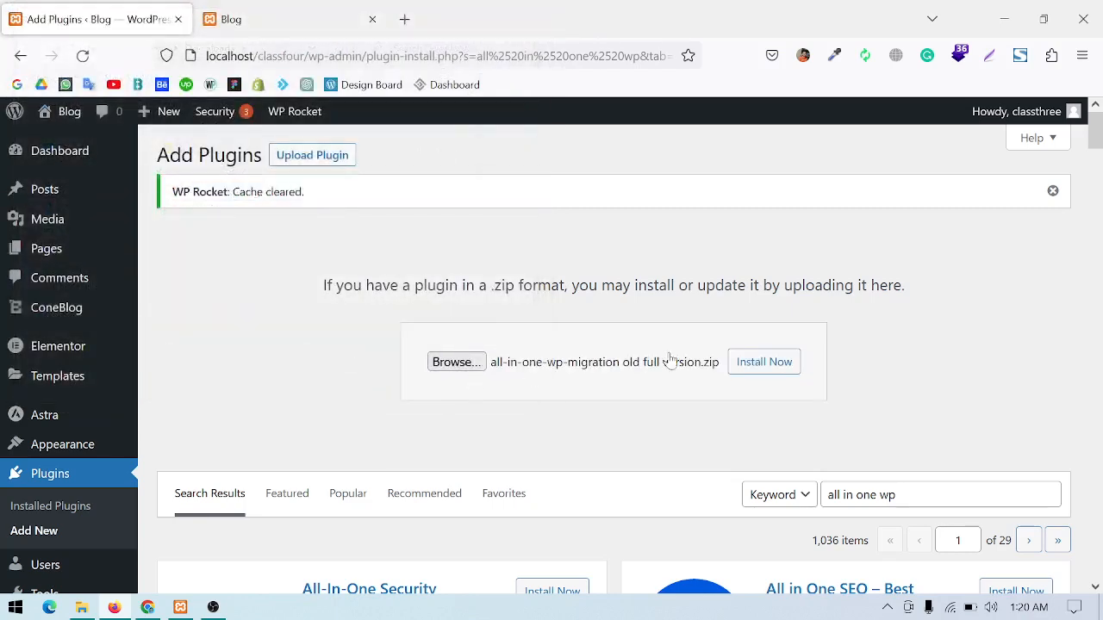
{"action": "left_click", "coordinate": [779, 369]}
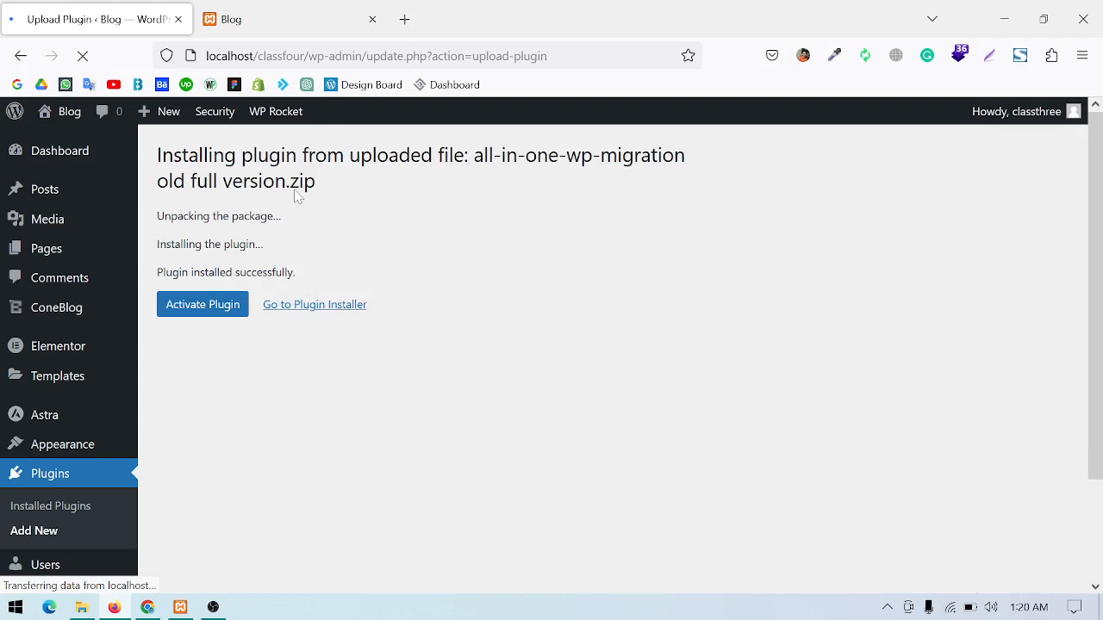
{"action": "left_click", "coordinate": [197, 312]}
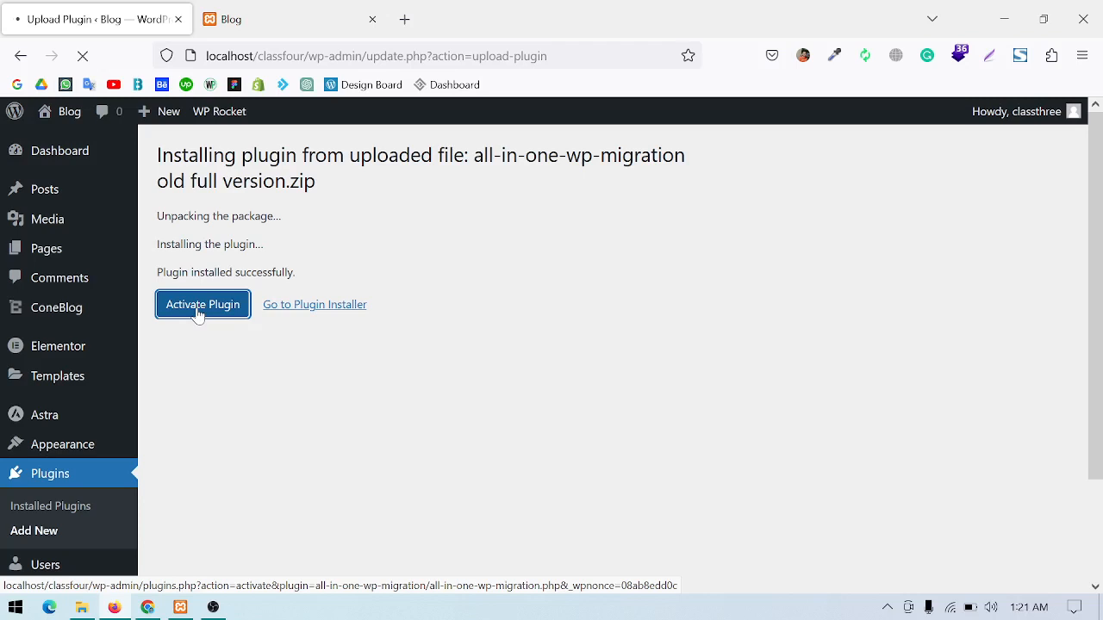
{"action": "left_click", "coordinate": [198, 307]}
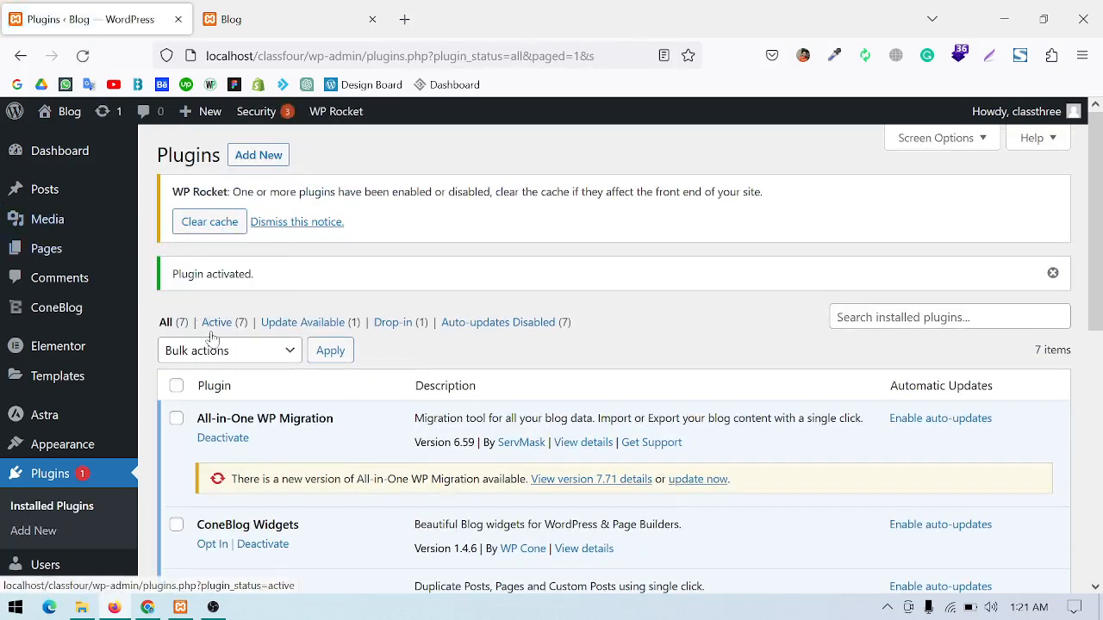
Step: Clear the cache, then export the whole site to File via All-in-One WP Migration > Export
{"action": "left_click", "coordinate": [213, 223]}
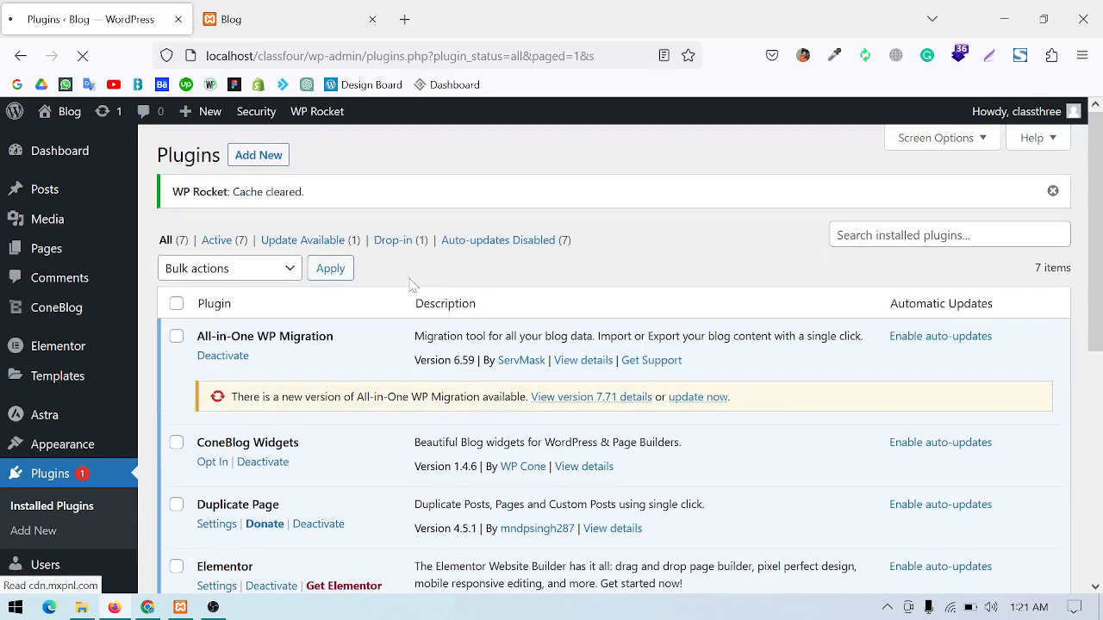
{"action": "scroll", "coordinate": [411, 285], "scroll_direction": "down", "scroll_amount": 3}
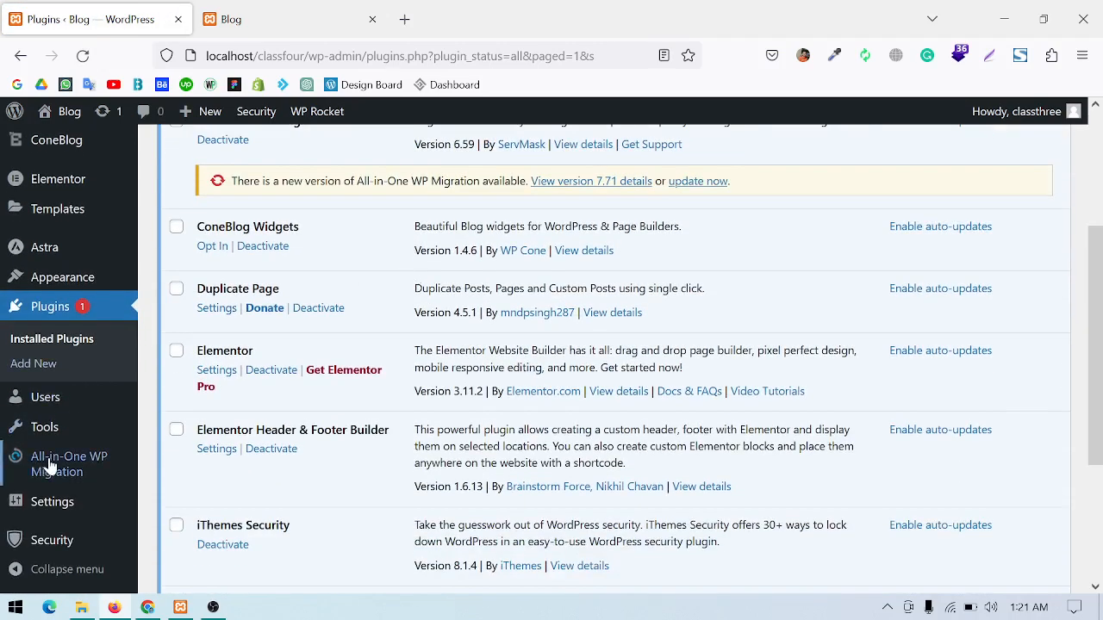
{"action": "mouse_move", "coordinate": [50, 466]}
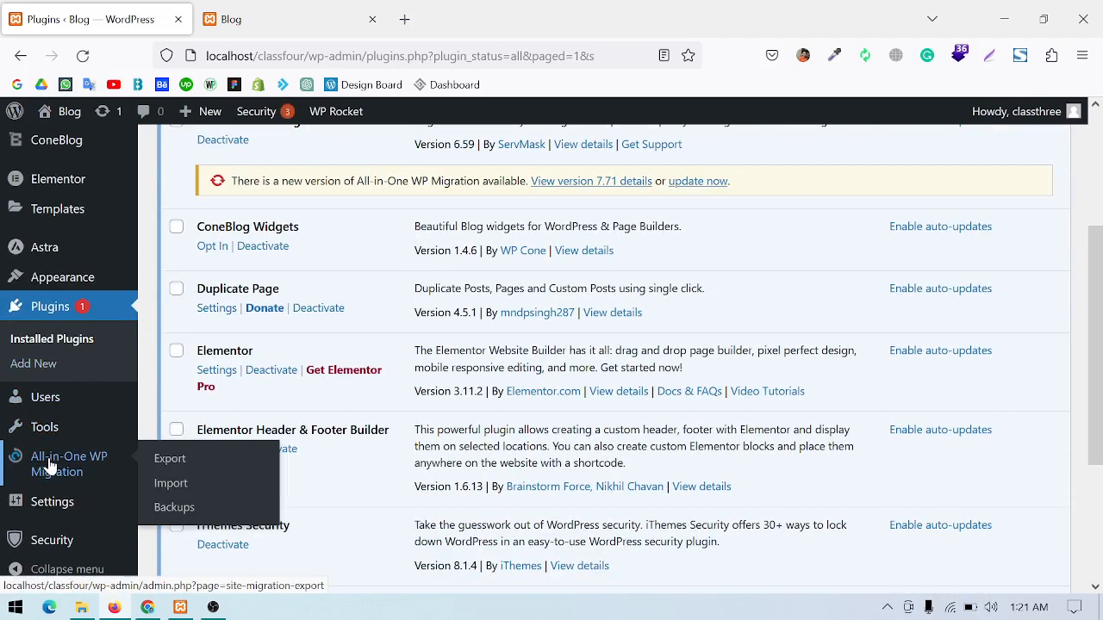
{"action": "left_click", "coordinate": [177, 462]}
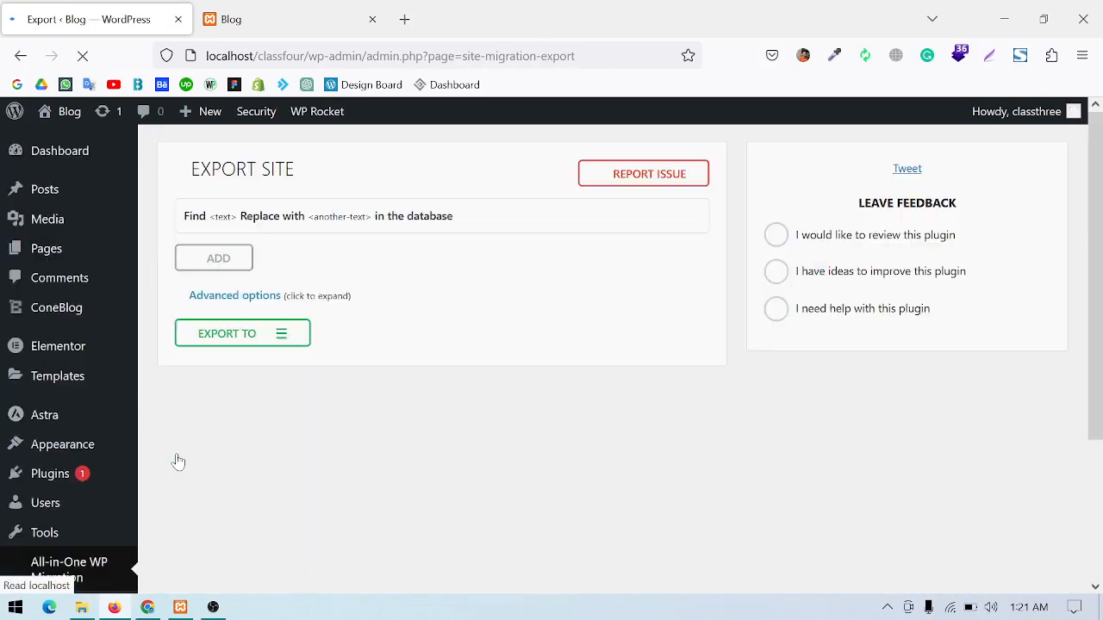
{"action": "left_click", "coordinate": [277, 338]}
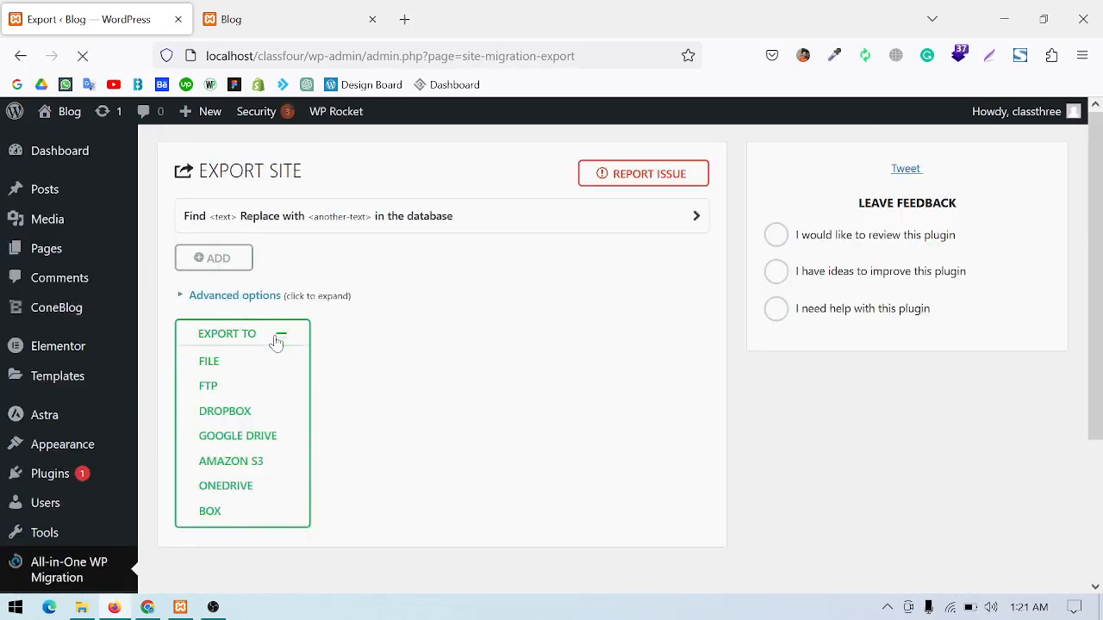
{"action": "left_click", "coordinate": [210, 361]}
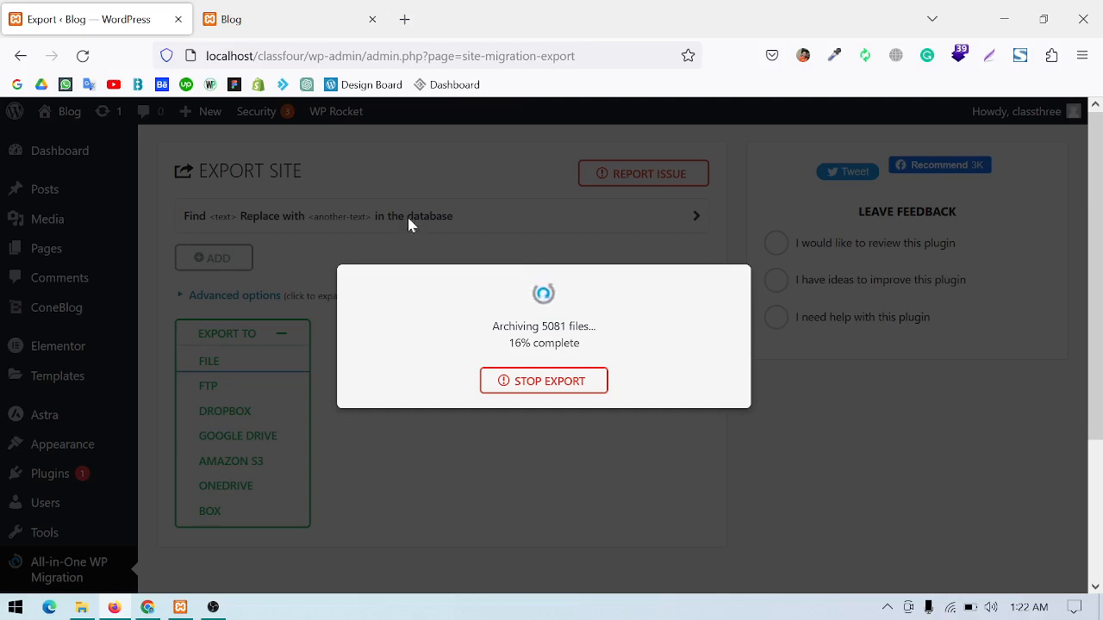
Step: Open DirectAdmin in a new tab and launch Softaculous's WordPress installer
{"action": "left_click", "coordinate": [404, 19]}
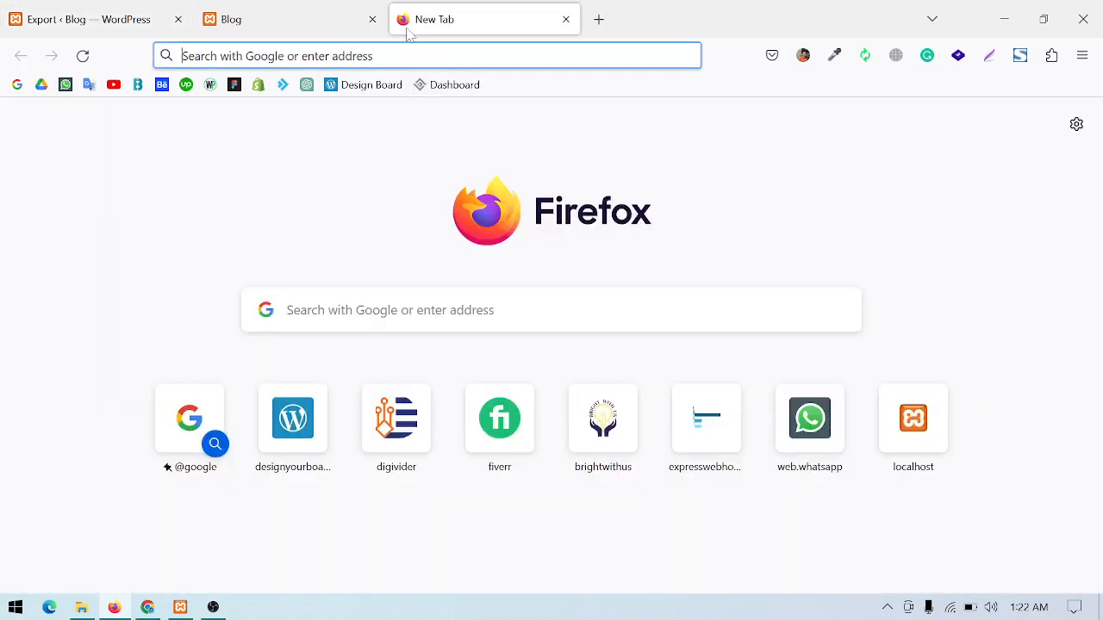
{"action": "left_click", "coordinate": [284, 86]}
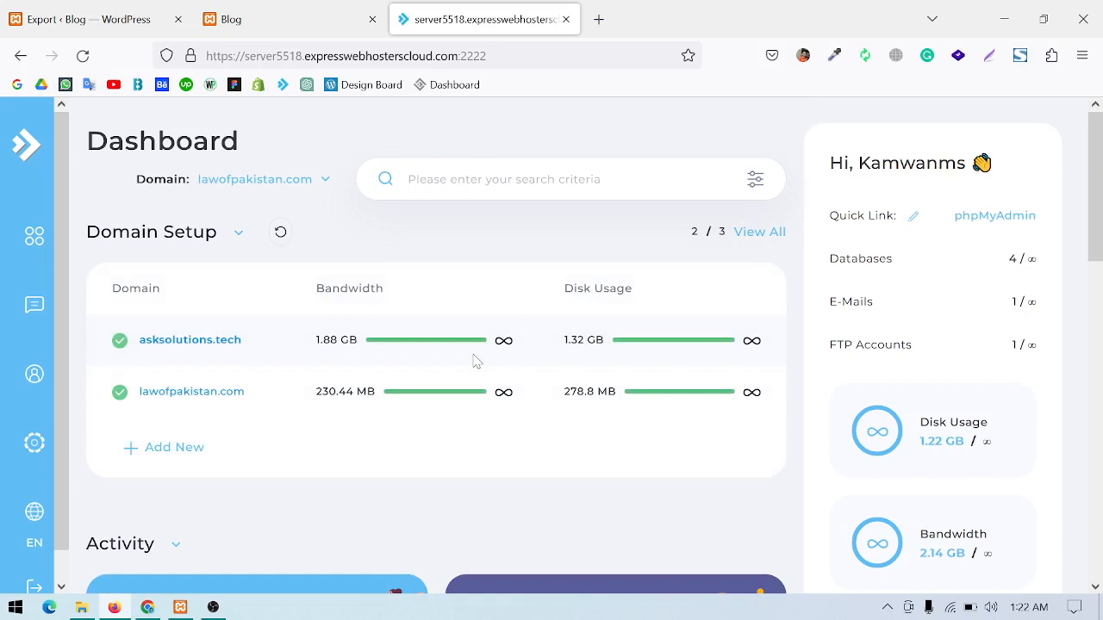
{"action": "left_click", "coordinate": [38, 252]}
{"action": "scroll", "coordinate": [349, 356], "scroll_direction": "down", "scroll_amount": 6}
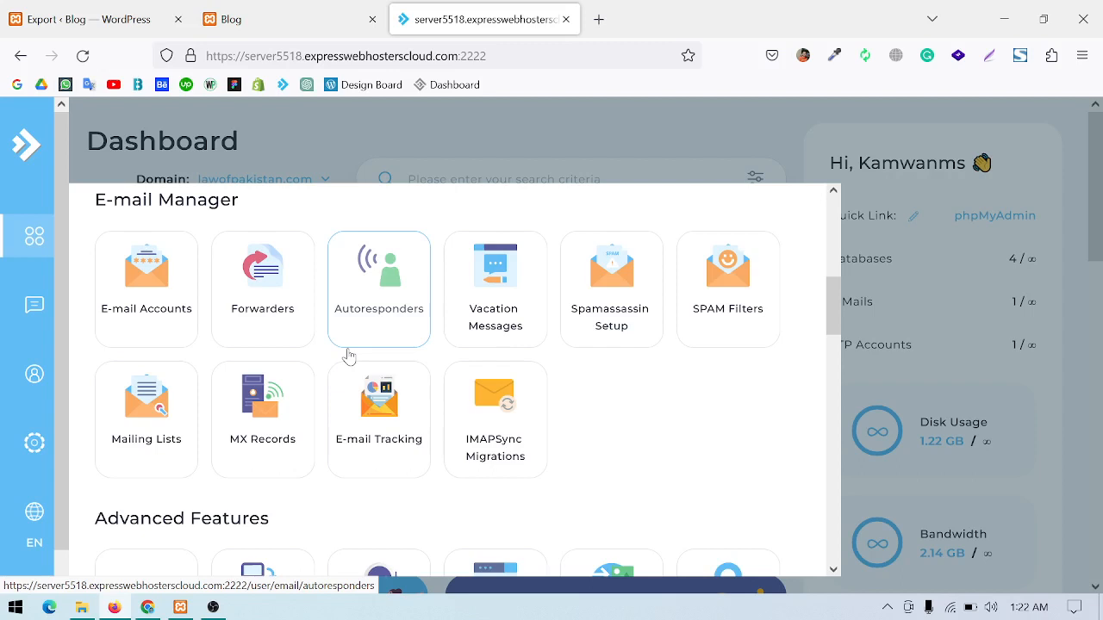
{"action": "scroll", "coordinate": [349, 356], "scroll_direction": "down", "scroll_amount": 6}
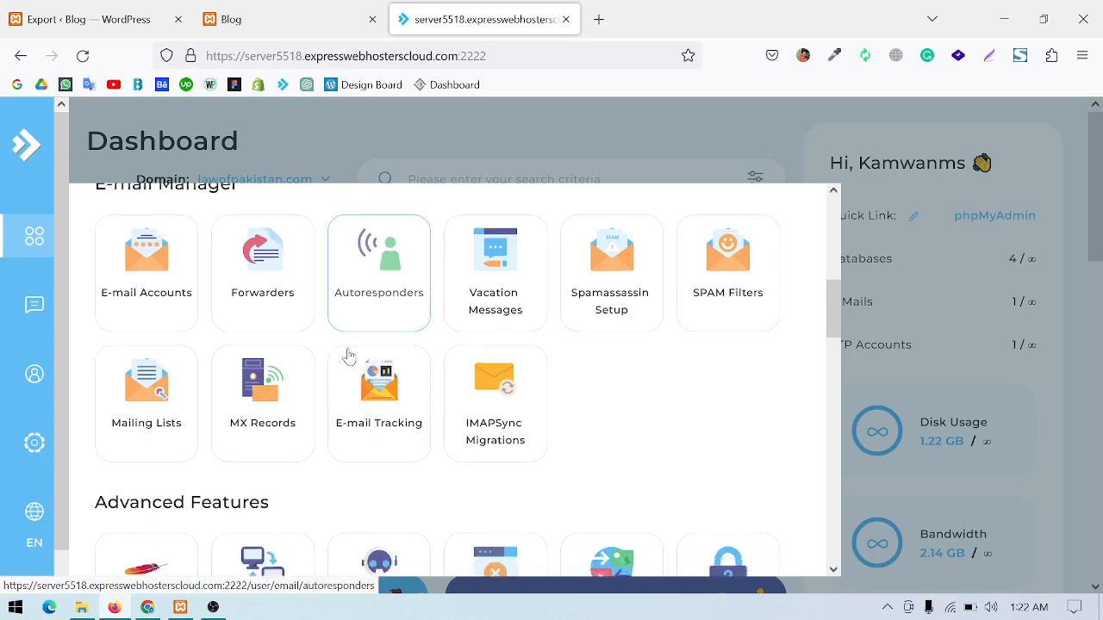
{"action": "scroll", "coordinate": [349, 356], "scroll_direction": "down", "scroll_amount": 5}
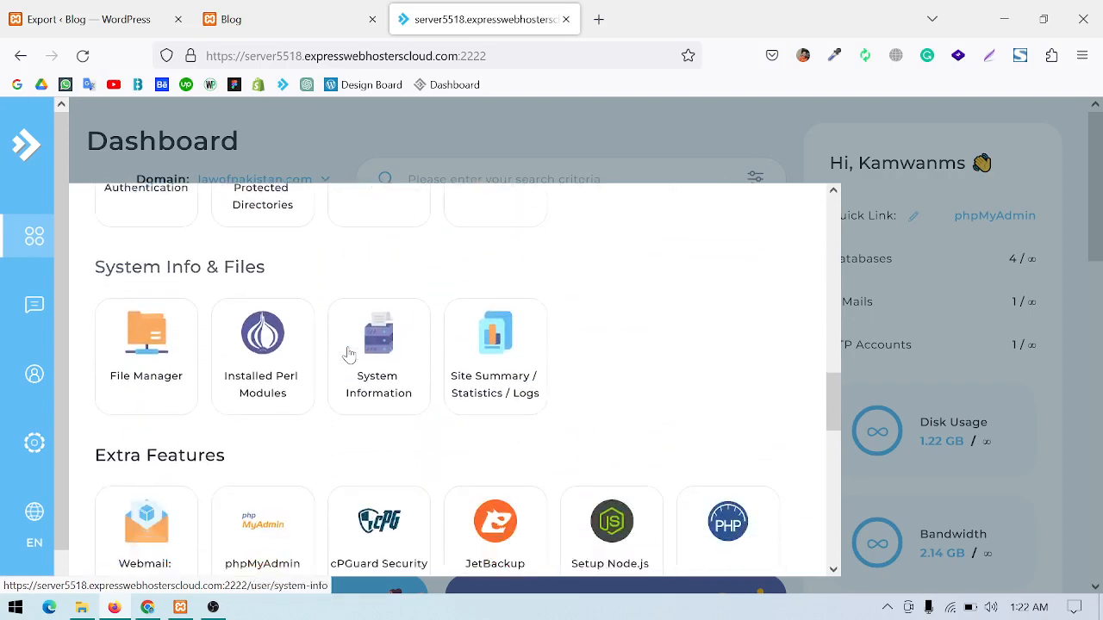
{"action": "scroll", "coordinate": [154, 441], "scroll_direction": "down", "scroll_amount": 3}
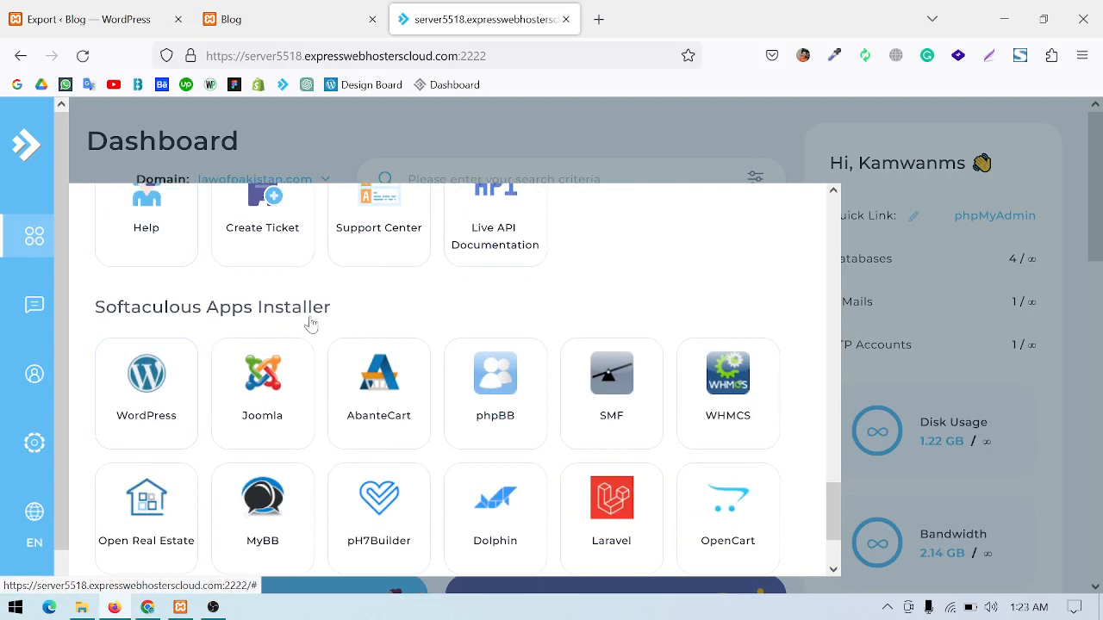
{"action": "left_click", "coordinate": [138, 405]}
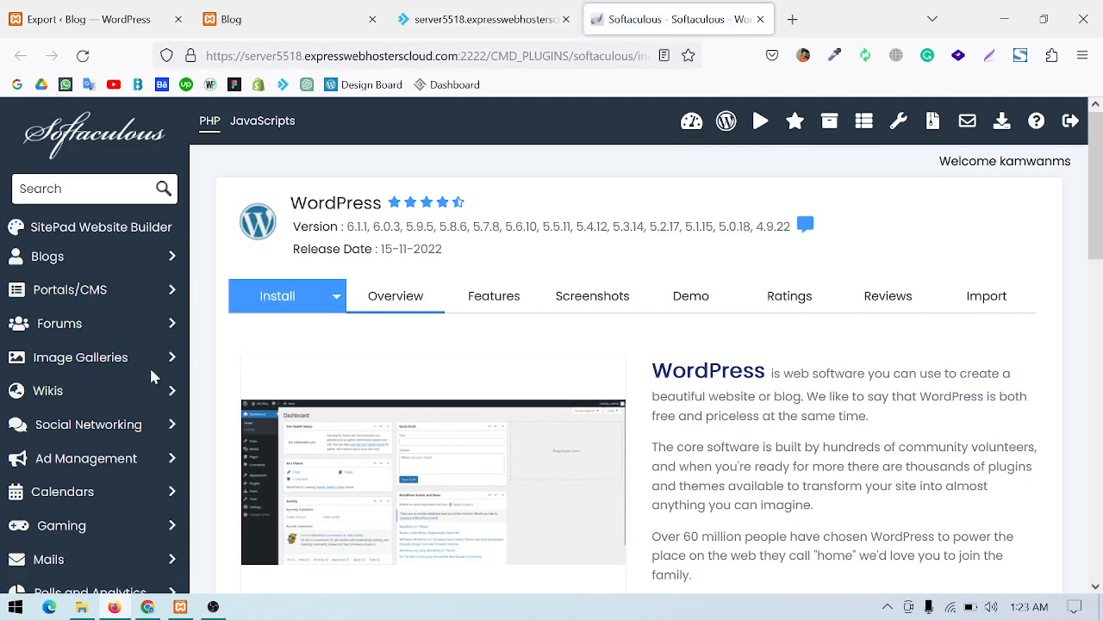
{"action": "left_click", "coordinate": [276, 299]}
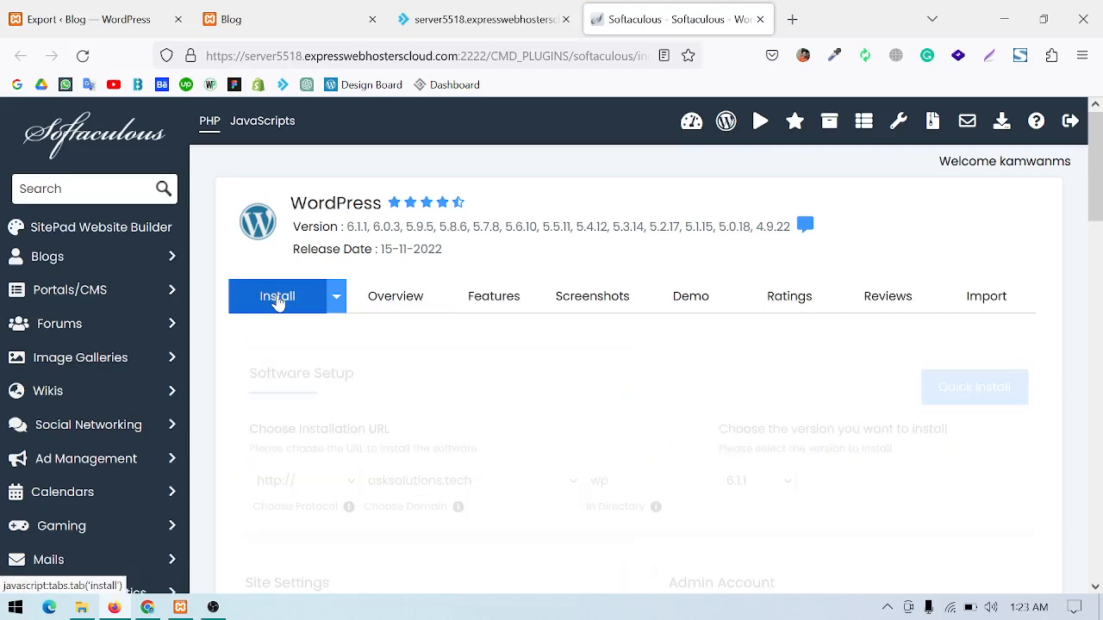
{"action": "scroll", "coordinate": [497, 439], "scroll_direction": "down", "scroll_amount": 1}
{"action": "scroll", "coordinate": [498, 440], "scroll_direction": "down", "scroll_amount": 2}
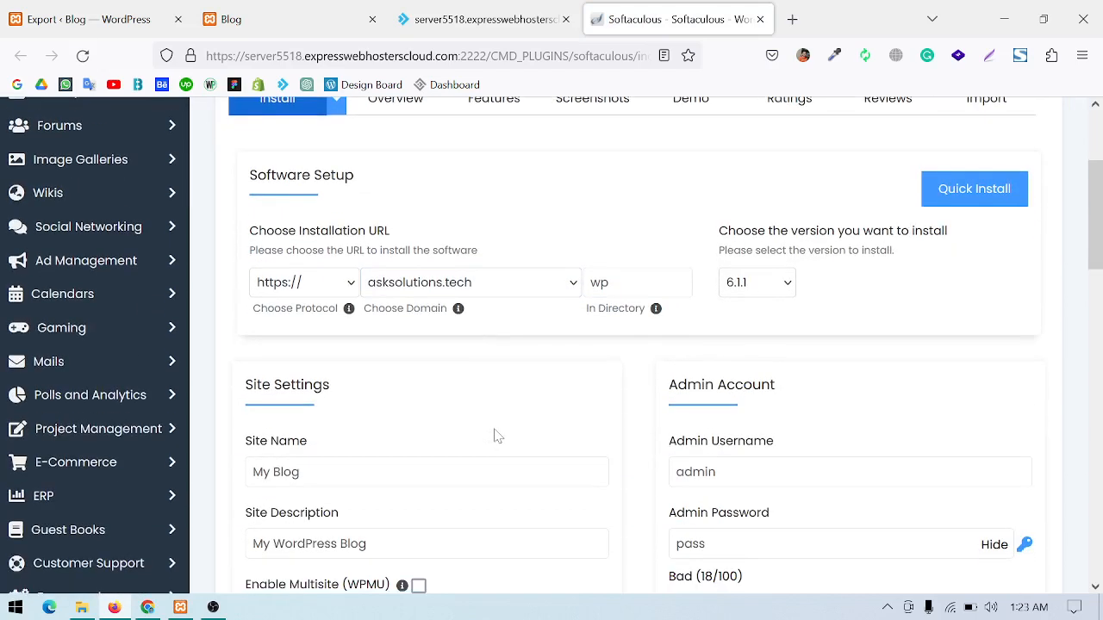
{"action": "left_click", "coordinate": [342, 296]}
{"action": "left_click", "coordinate": [342, 296]}
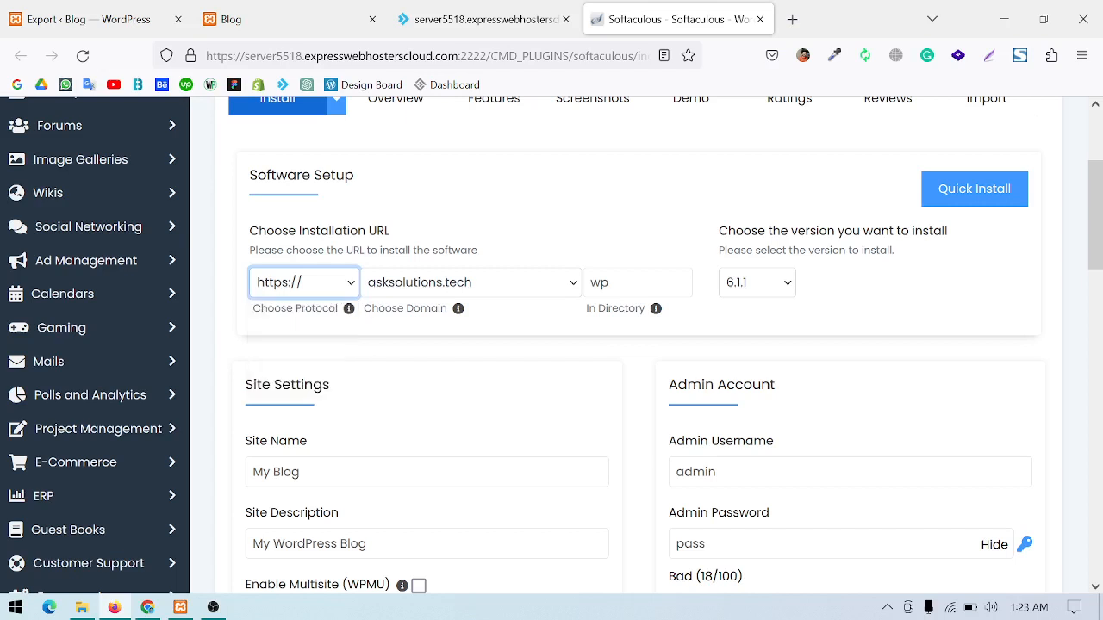
Step: Keep asksolutions.tech as the domain and clear the default 'wp' In Directory value
{"action": "left_click", "coordinate": [512, 283]}
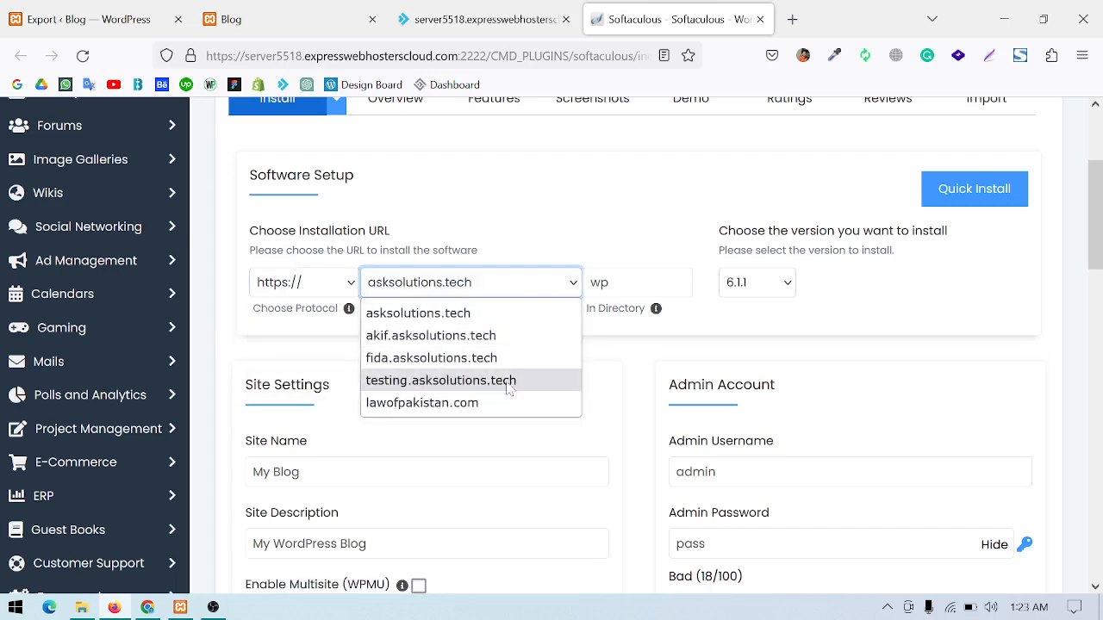
{"action": "left_click", "coordinate": [603, 283]}
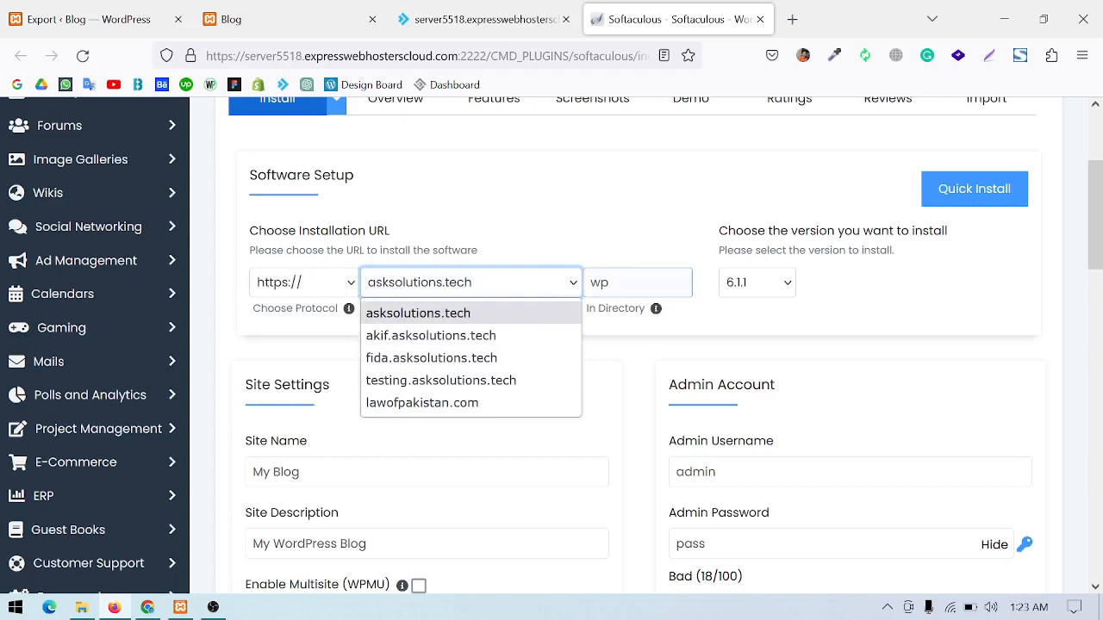
{"action": "double_click", "coordinate": [599, 283]}
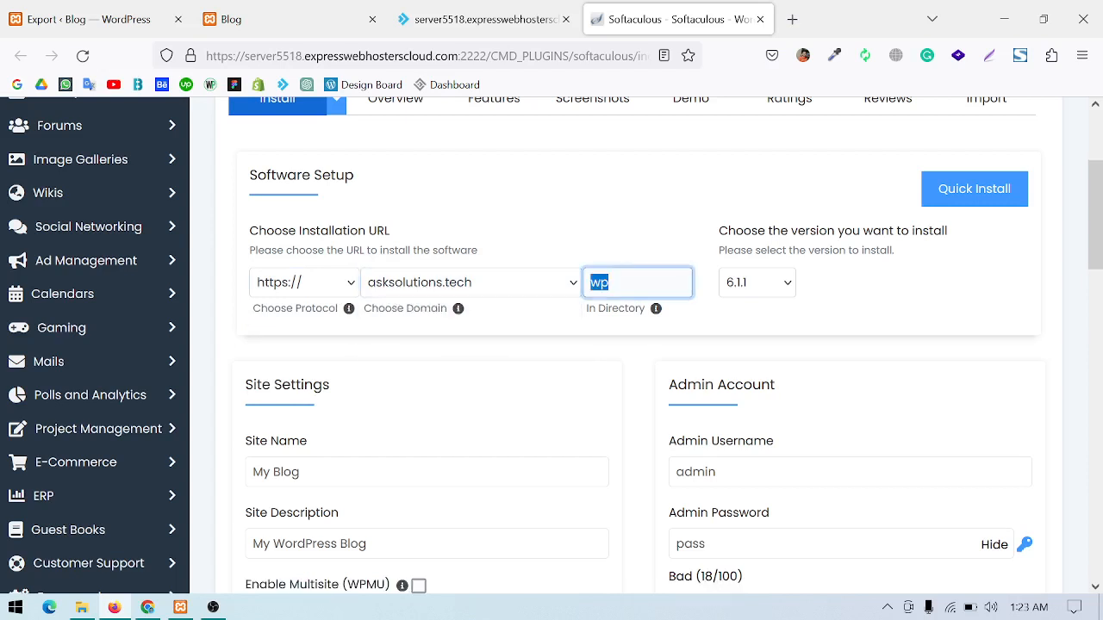
{"action": "key", "text": "BackSpace"}
{"action": "left_click", "coordinate": [714, 329]}
{"action": "left_click", "coordinate": [625, 285]}
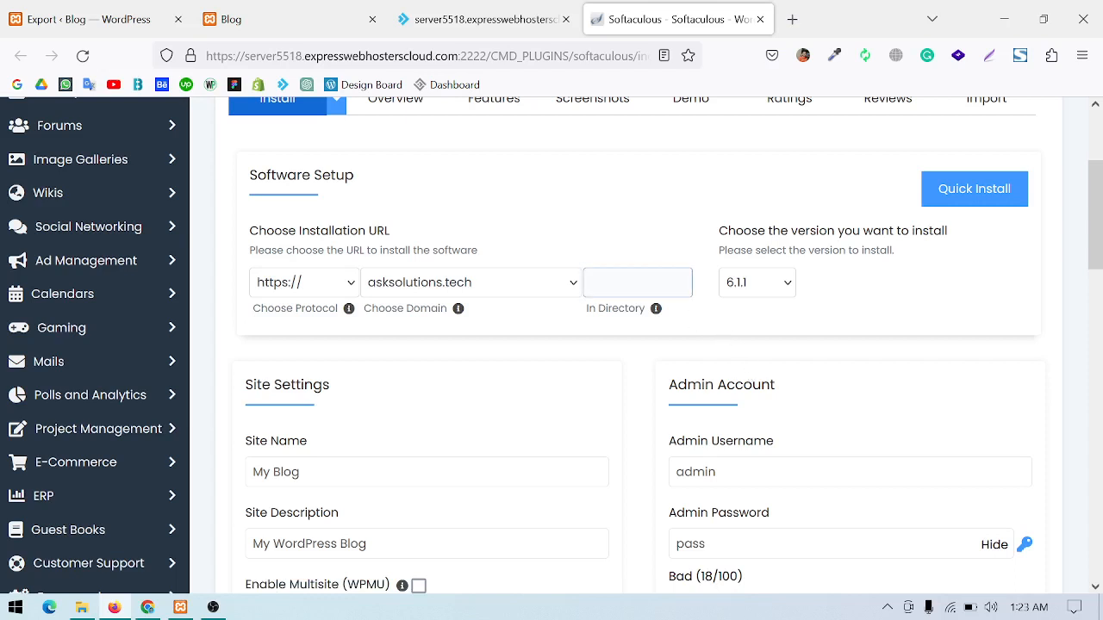
{"action": "left_click", "coordinate": [634, 283]}
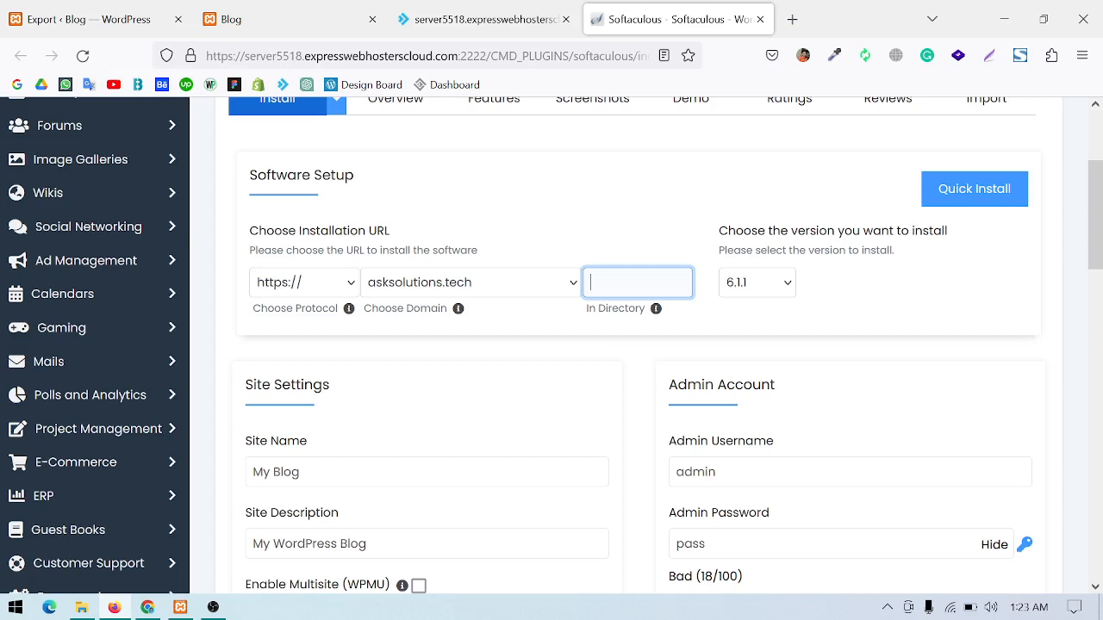
Step: Set In Directory to blog and shorten the site name to Blog
{"action": "type", "text": "blog"}
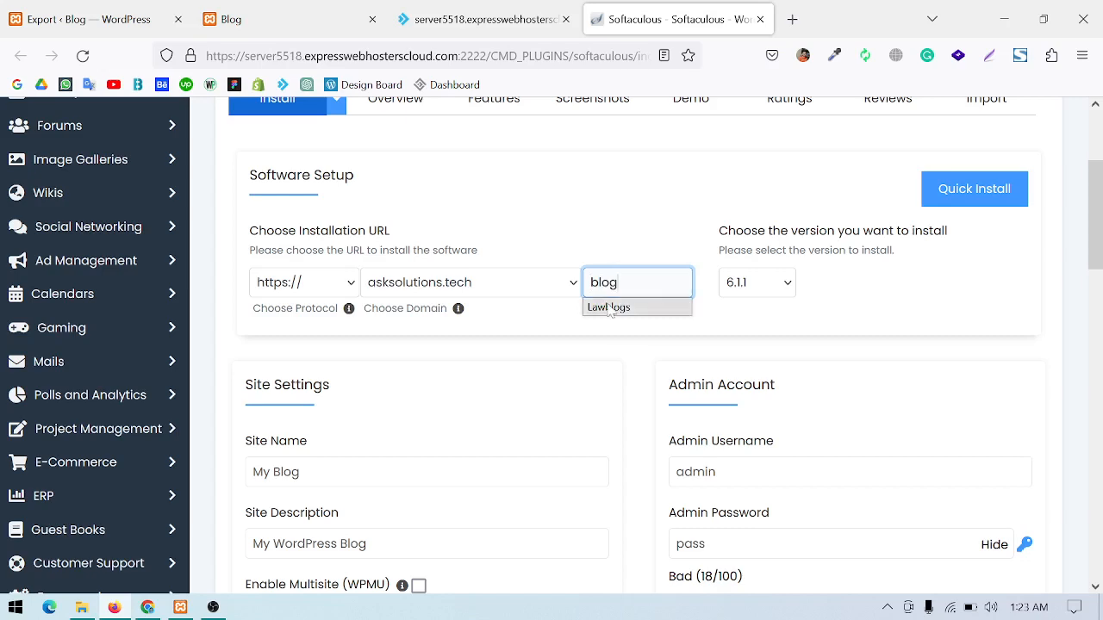
{"action": "scroll", "coordinate": [485, 443], "scroll_direction": "down", "scroll_amount": 1}
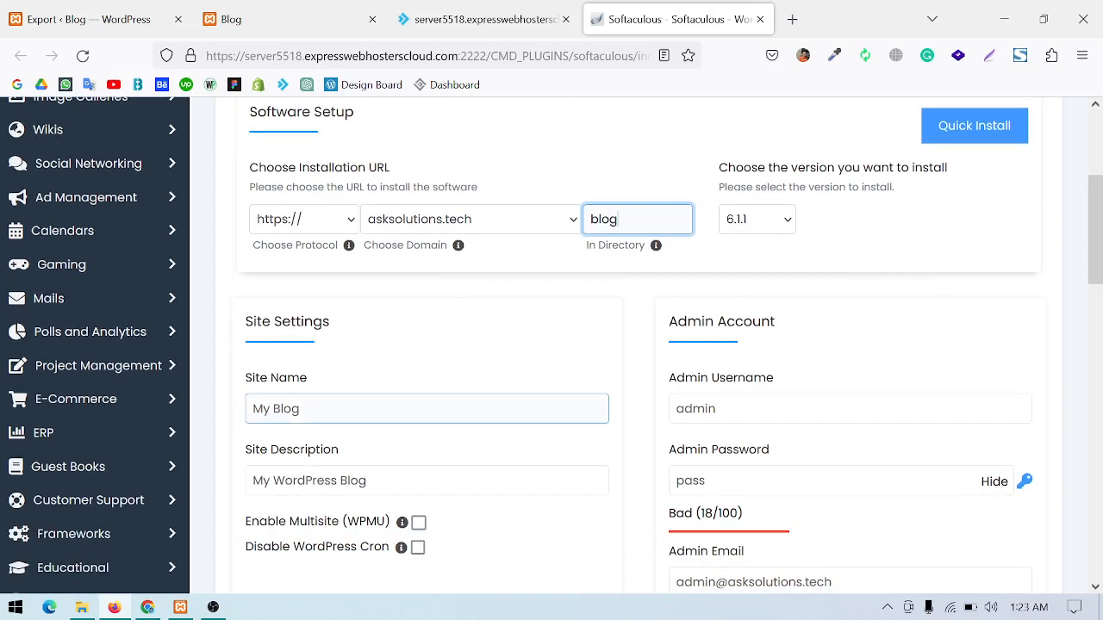
{"action": "key", "text": "Tab"}
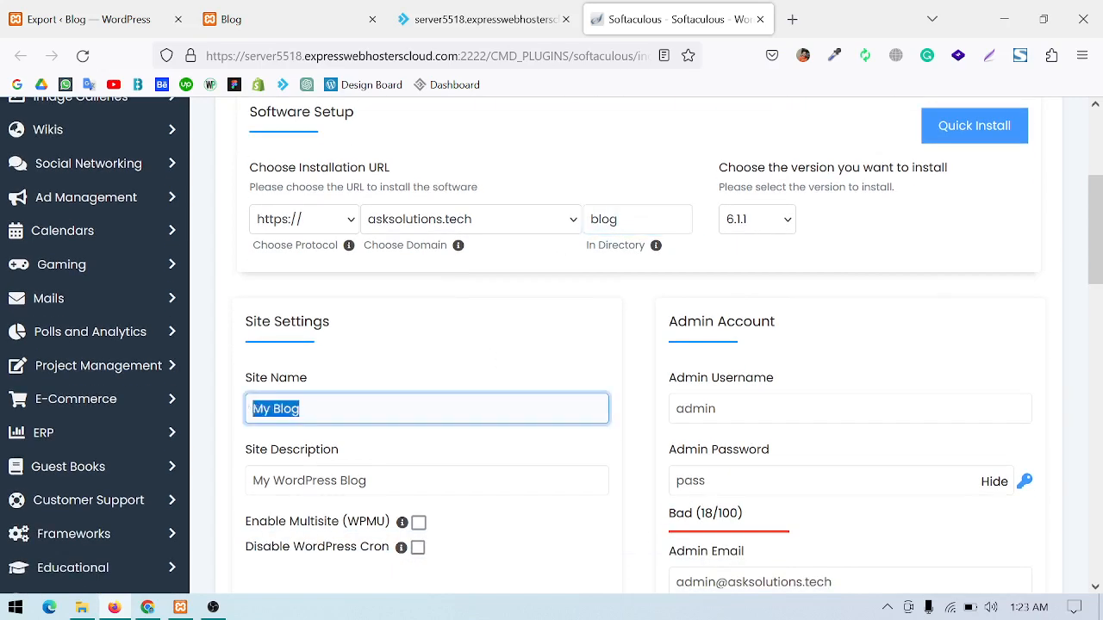
{"action": "left_click", "coordinate": [274, 408]}
{"action": "key", "text": "BackSpace"}
{"action": "key", "text": "BackSpace"}
{"action": "key", "text": "BackSpace"}
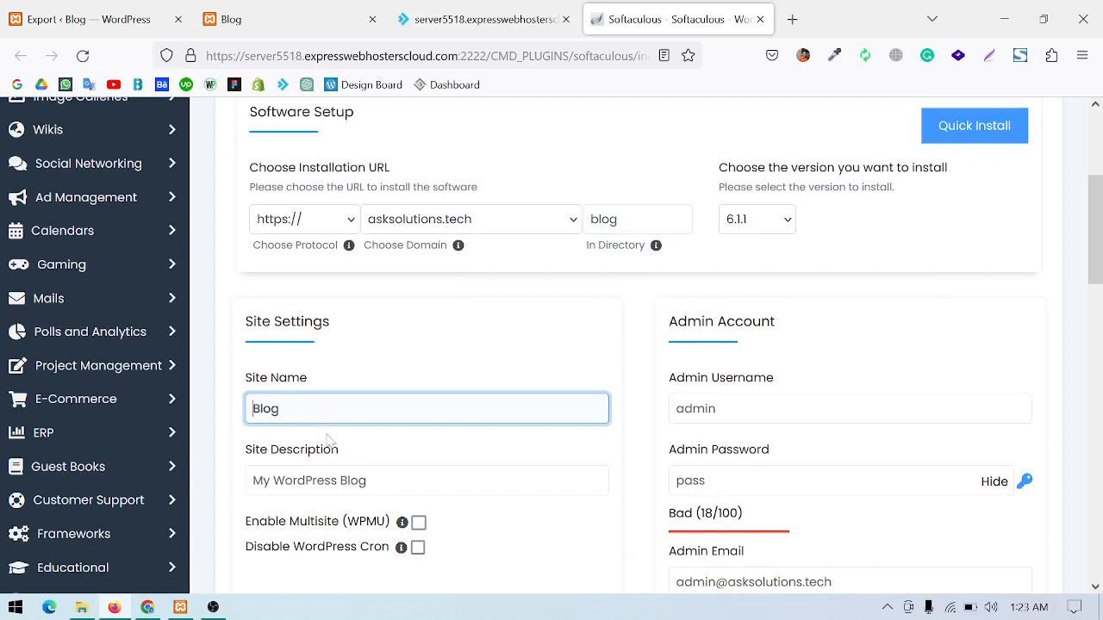
{"action": "scroll", "coordinate": [490, 462], "scroll_direction": "down", "scroll_amount": 1}
Step: Replace the default admin username and password with new credentials
{"action": "left_click", "coordinate": [715, 331]}
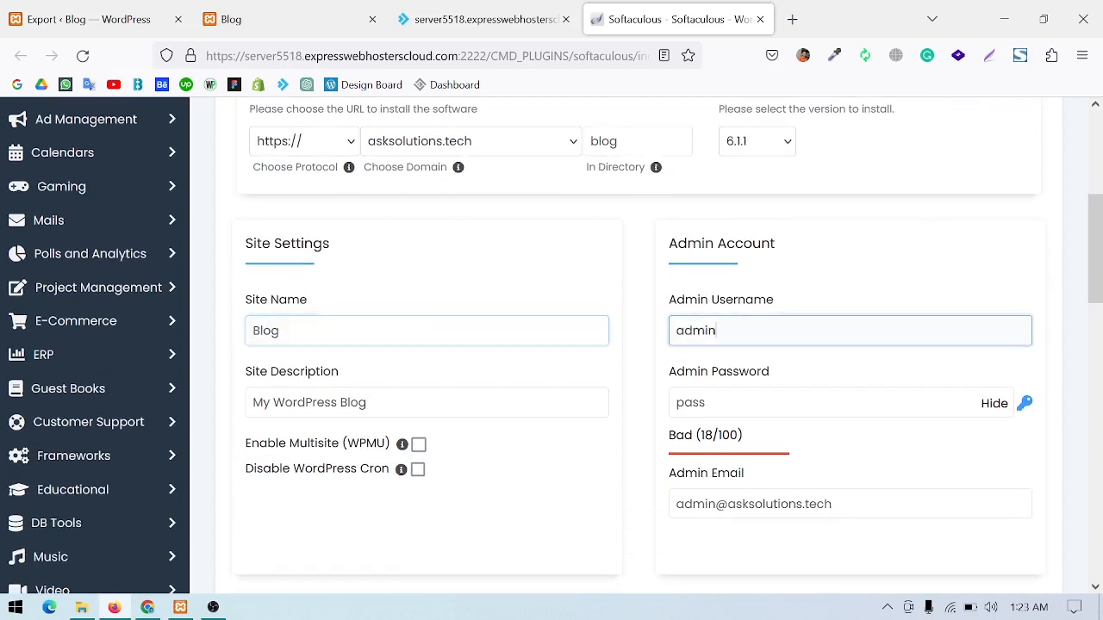
{"action": "key", "text": "ctrl+a"}
{"action": "key", "text": "BackSpace"}
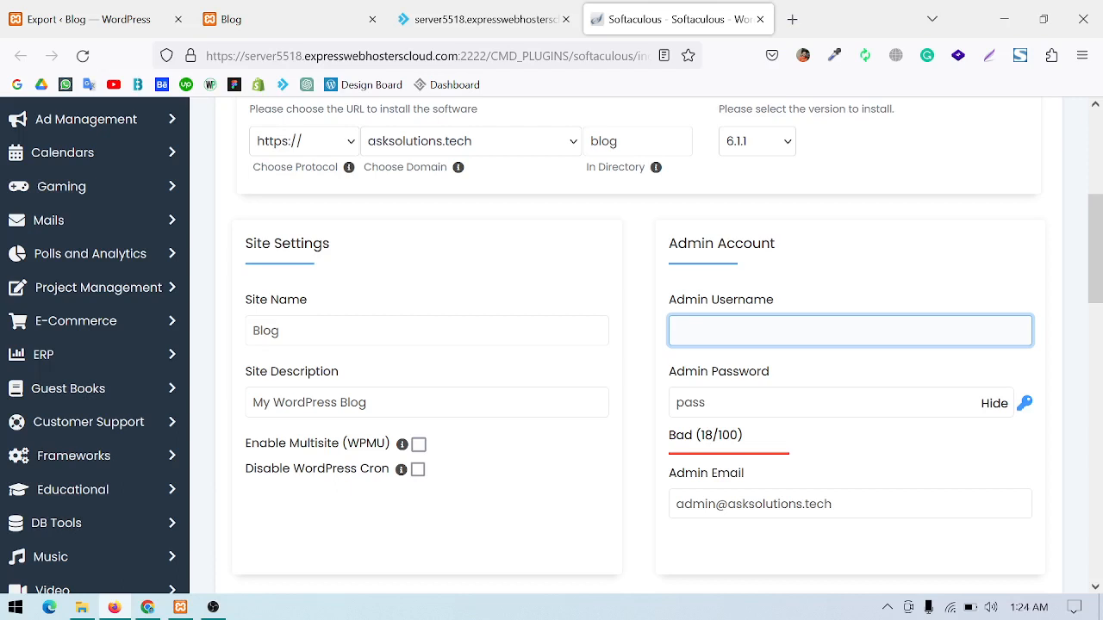
{"action": "key", "text": "ctrl+a"}
{"action": "key", "text": "ctrl+c"}
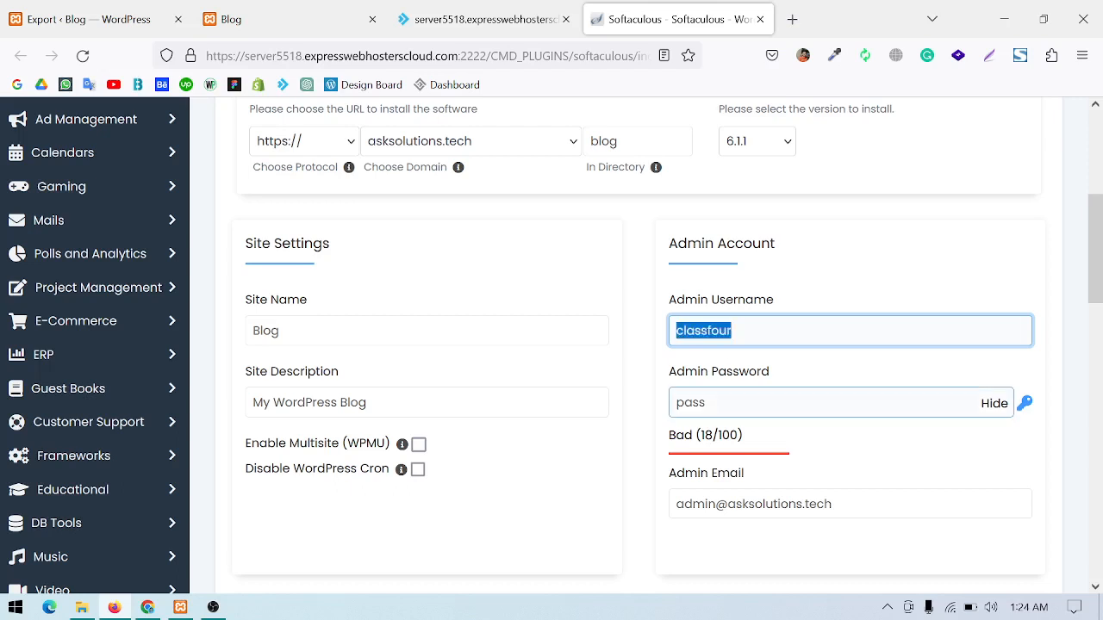
{"action": "key", "text": "Tab"}
{"action": "key", "text": "ctrl+v"}
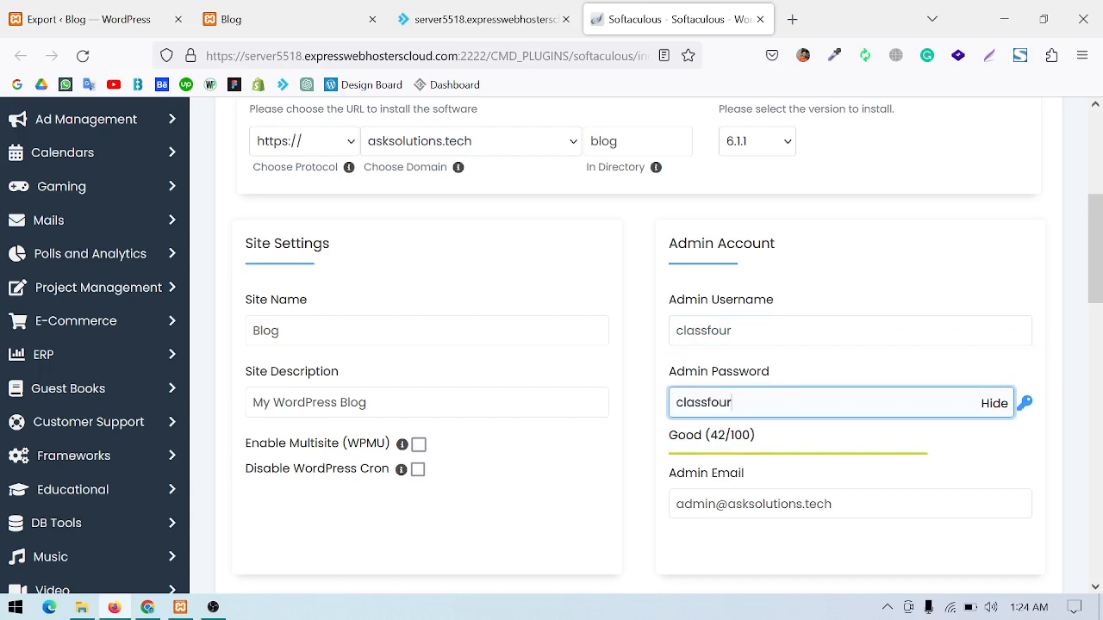
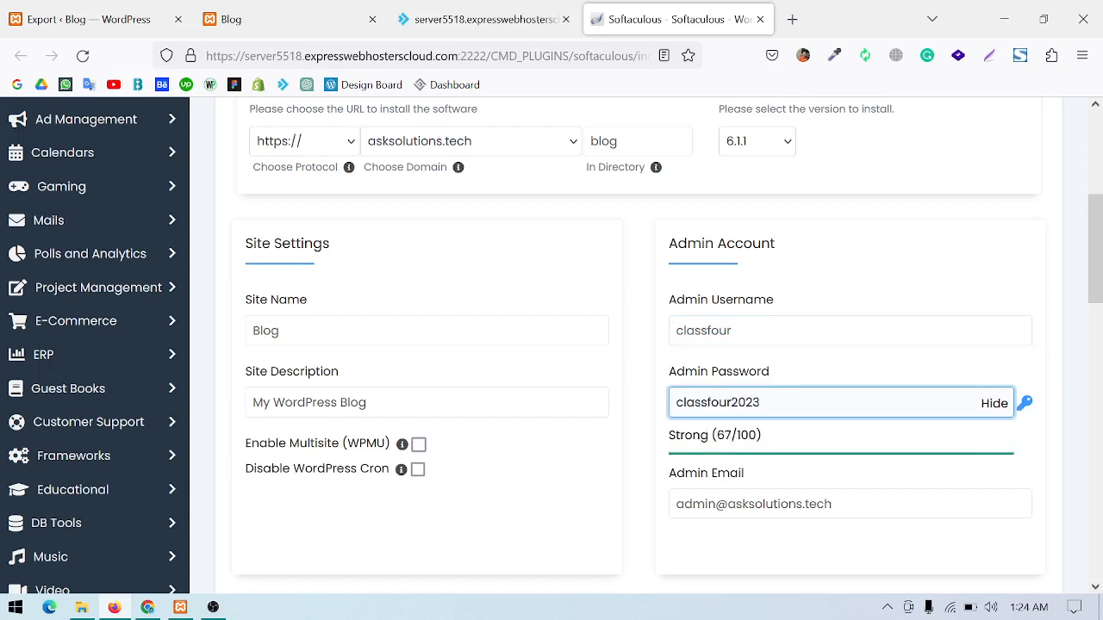
Step: Select the admin email's domain ending and scroll down to the theme options
{"action": "scroll", "coordinate": [713, 412], "scroll_direction": "down", "scroll_amount": 1}
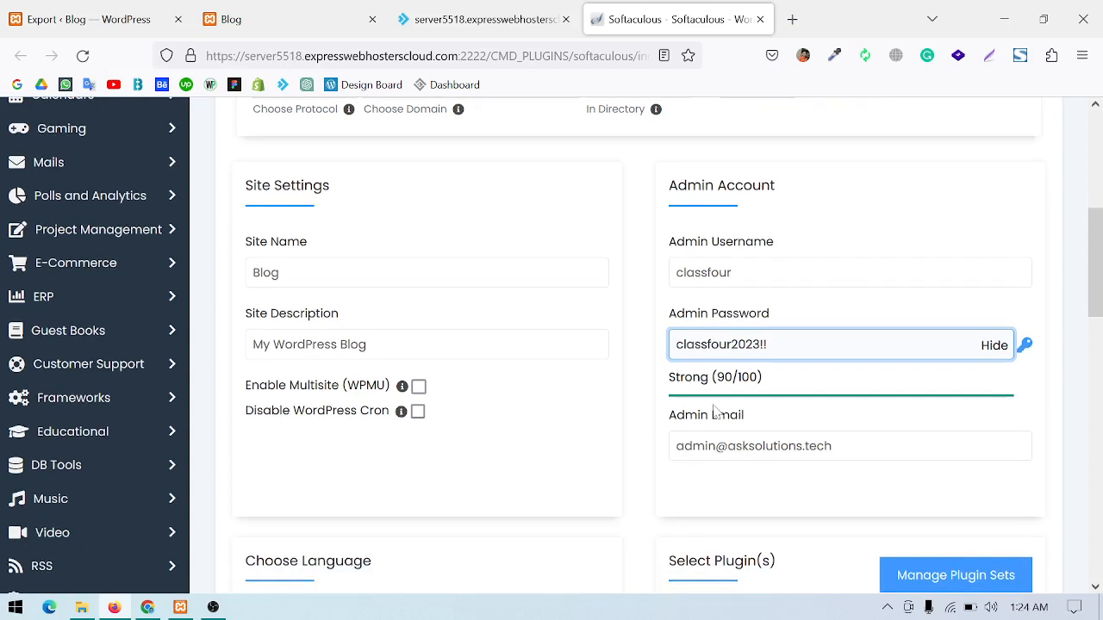
{"action": "double_click", "coordinate": [817, 445]}
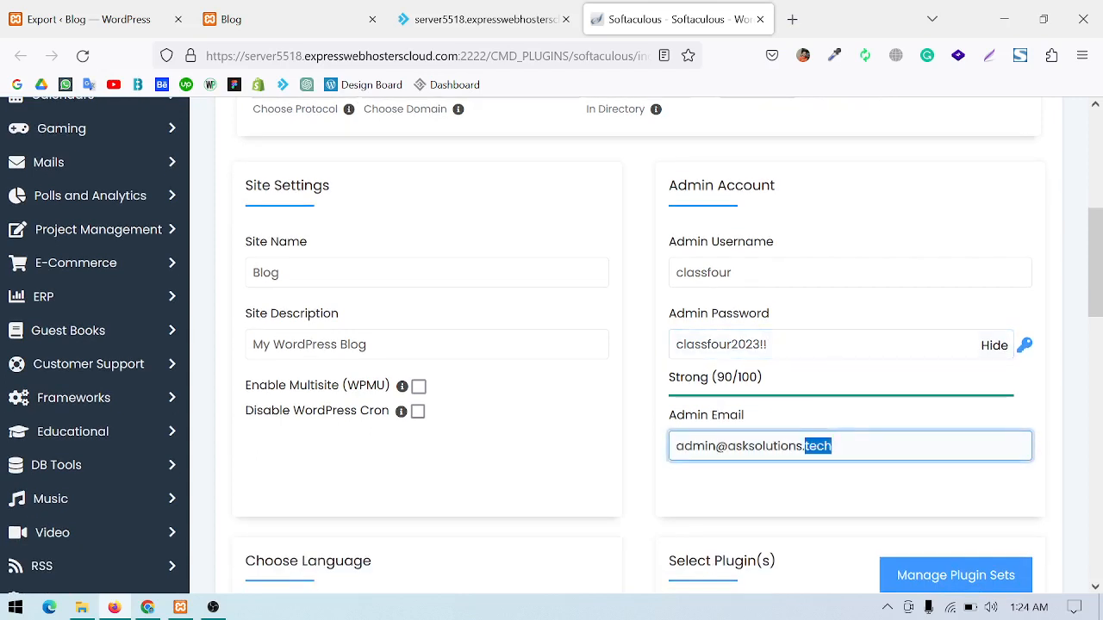
{"action": "scroll", "coordinate": [836, 450], "scroll_direction": "down", "scroll_amount": 5}
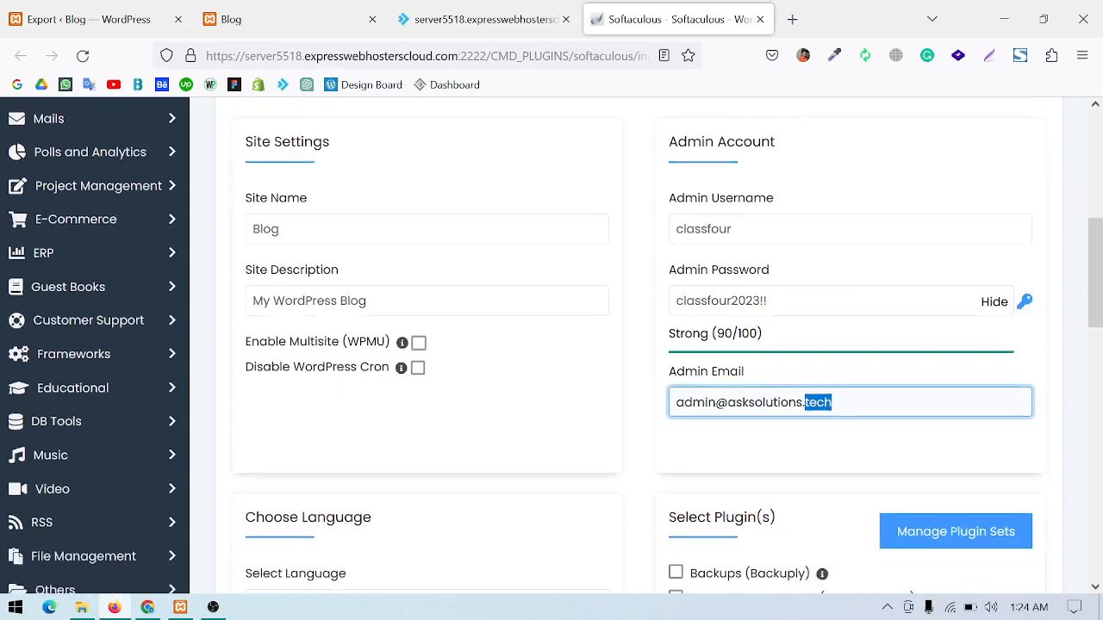
{"action": "scroll", "coordinate": [838, 453], "scroll_direction": "down", "scroll_amount": 3}
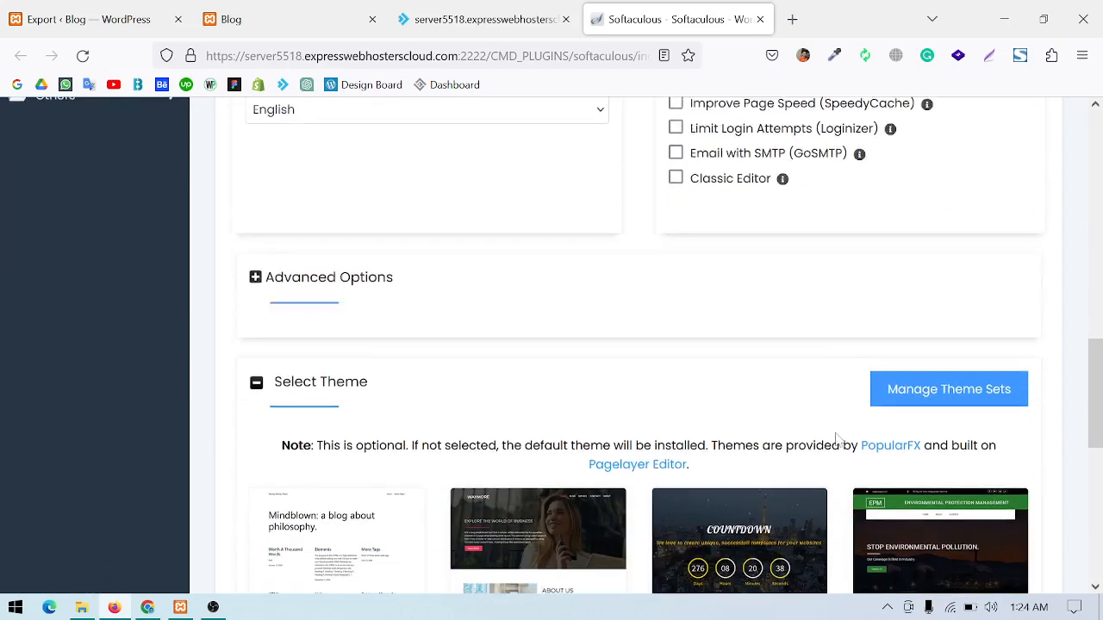
{"action": "scroll", "coordinate": [838, 439], "scroll_direction": "down", "scroll_amount": 6}
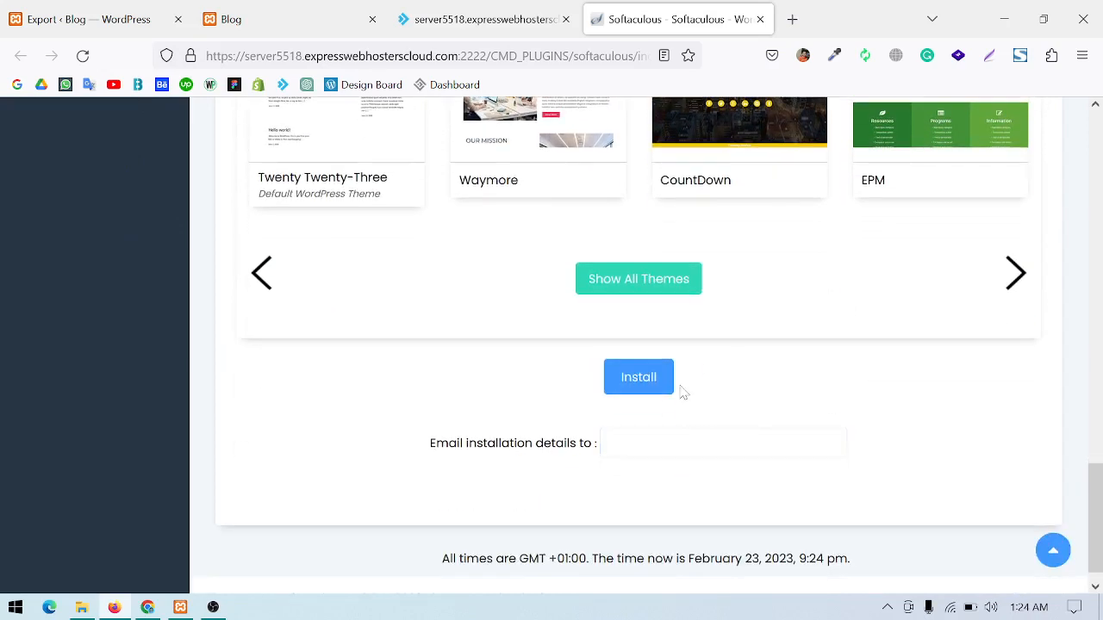
Step: Launch the Softaculous WordPress install so it begins checking the submitted data
{"action": "left_click", "coordinate": [637, 383]}
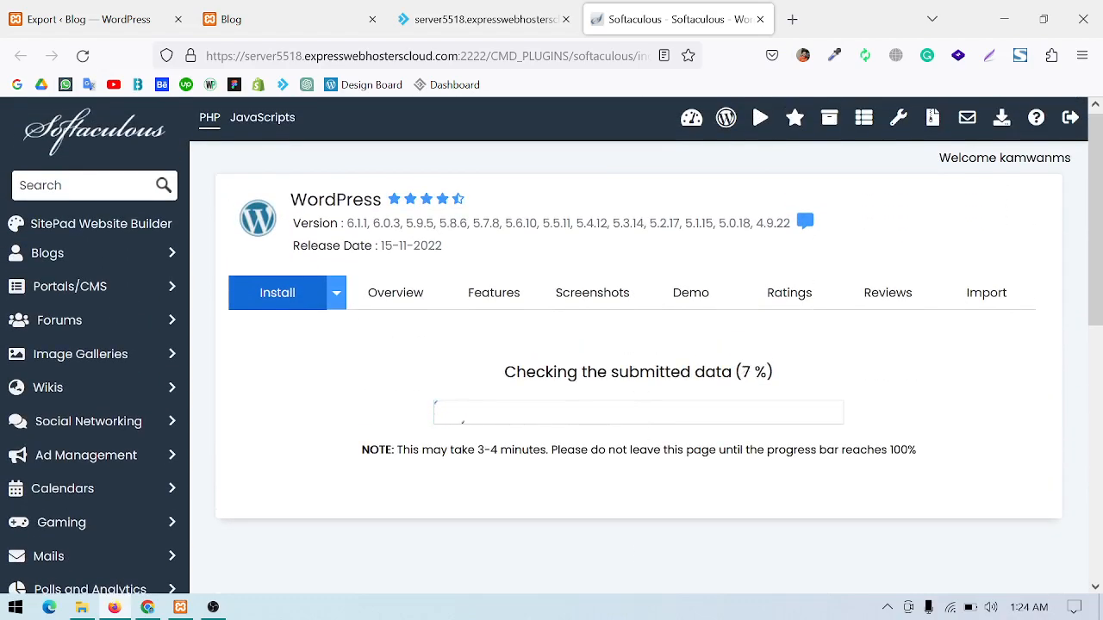
{"action": "left_click", "coordinate": [333, 9]}
Step: Download the 103 MB localhost .wpress export and confirm it appears in Downloads
{"action": "left_click", "coordinate": [192, 9]}
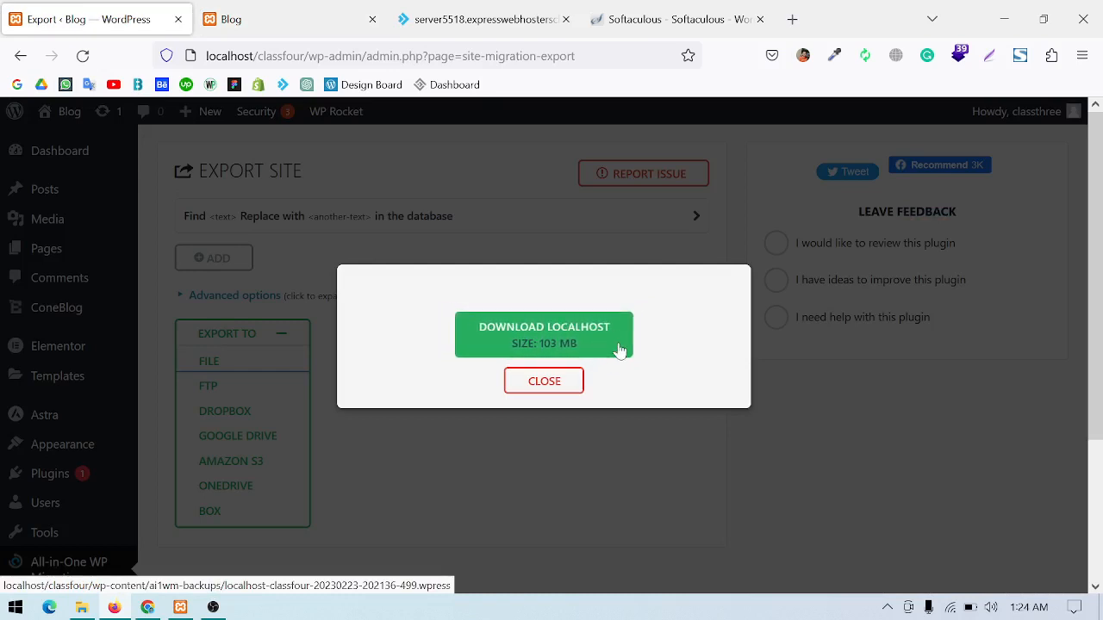
{"action": "left_click", "coordinate": [557, 336]}
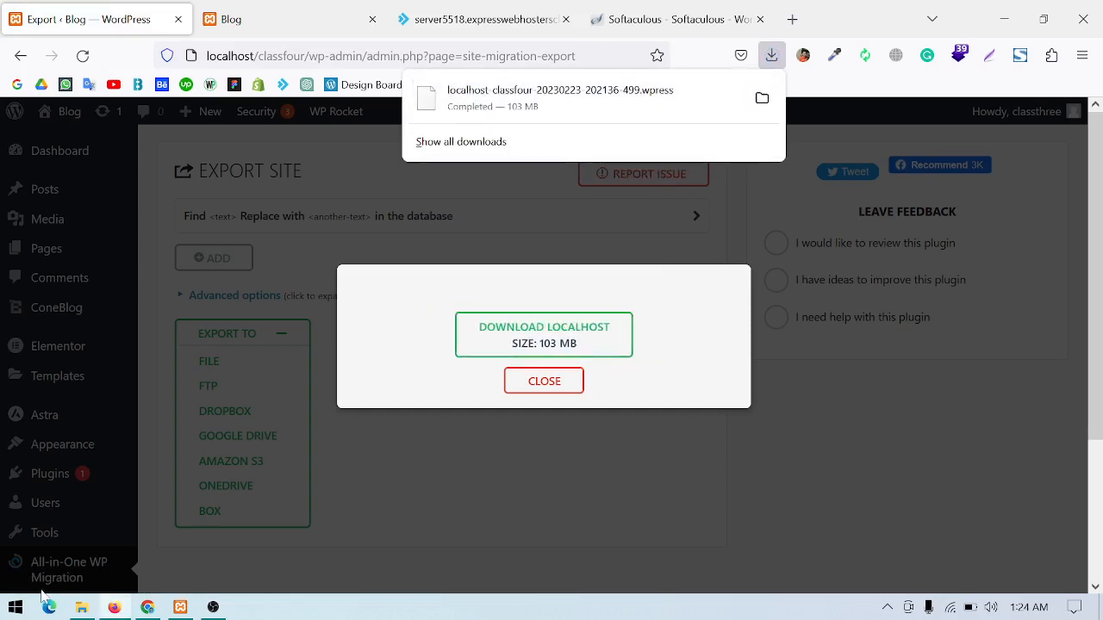
{"action": "left_click", "coordinate": [82, 608]}
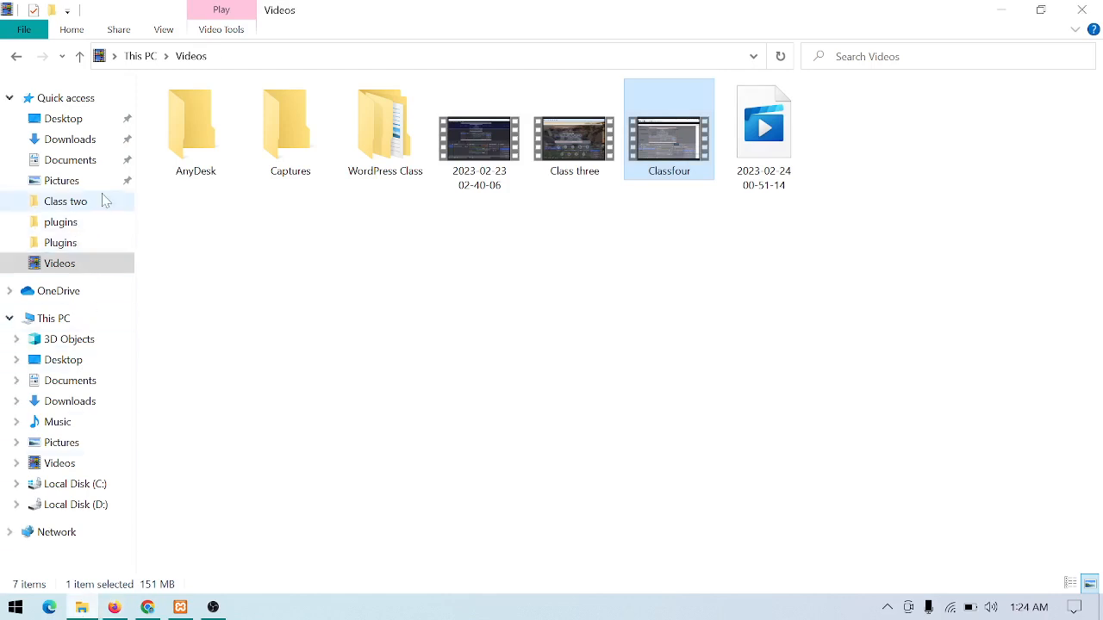
{"action": "left_click", "coordinate": [76, 143]}
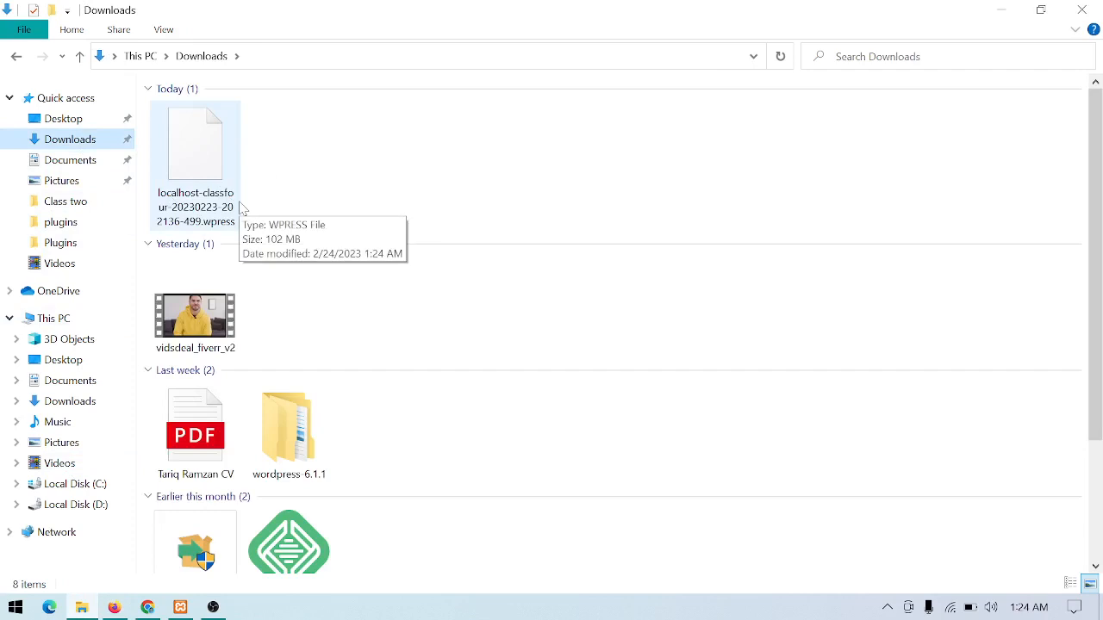
Step: Close the local WordPress login tab and return to Softaculous's install-success page
{"action": "left_click", "coordinate": [147, 607]}
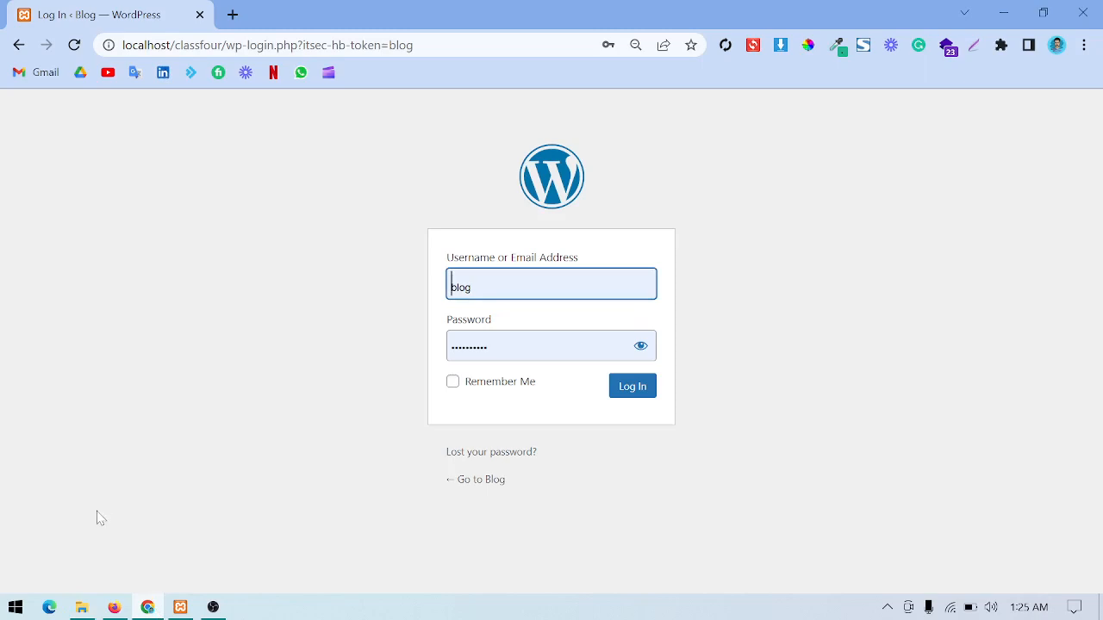
{"action": "left_click", "coordinate": [199, 15]}
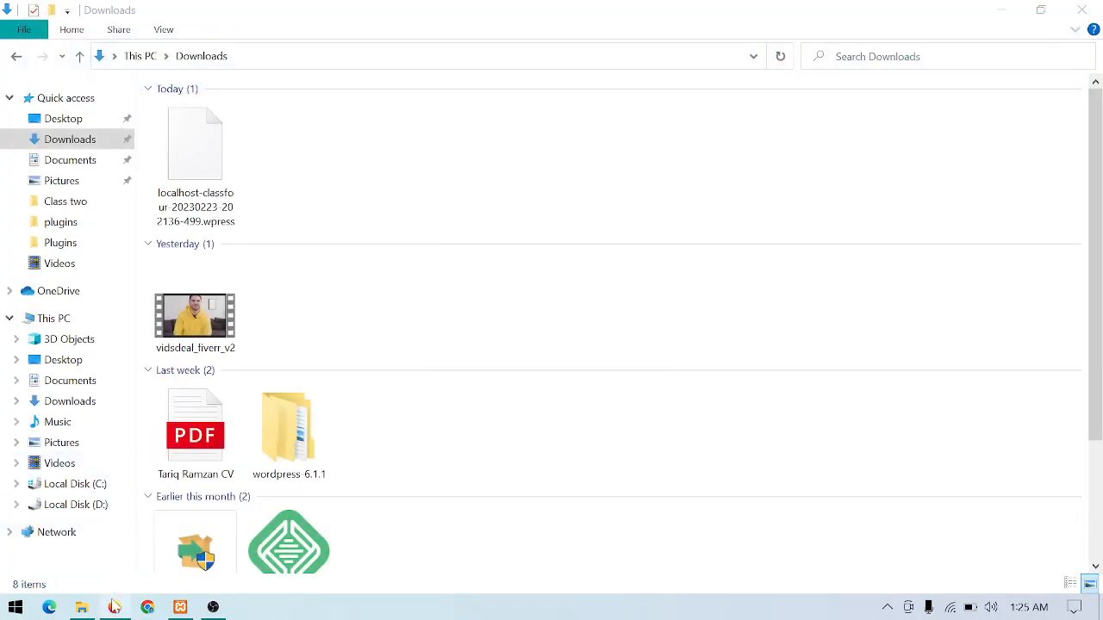
{"action": "left_click", "coordinate": [114, 607]}
{"action": "left_click", "coordinate": [663, 19]}
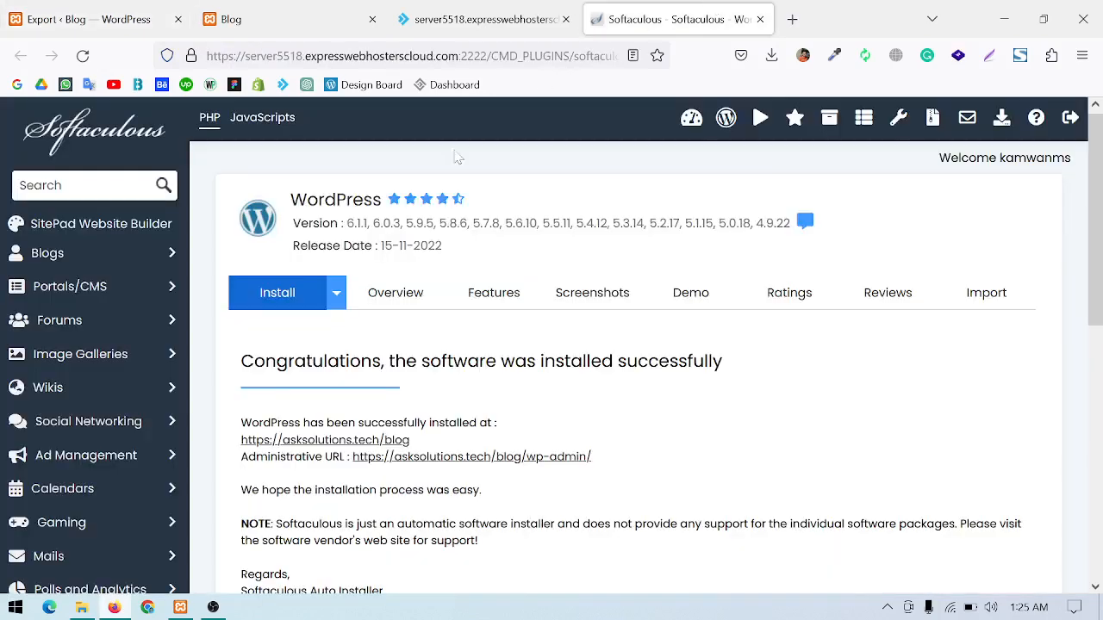
Step: View the newly installed live blog at asksolutions.tech/blog with its Hello world post
{"action": "scroll", "coordinate": [591, 516], "scroll_direction": "down", "scroll_amount": 2}
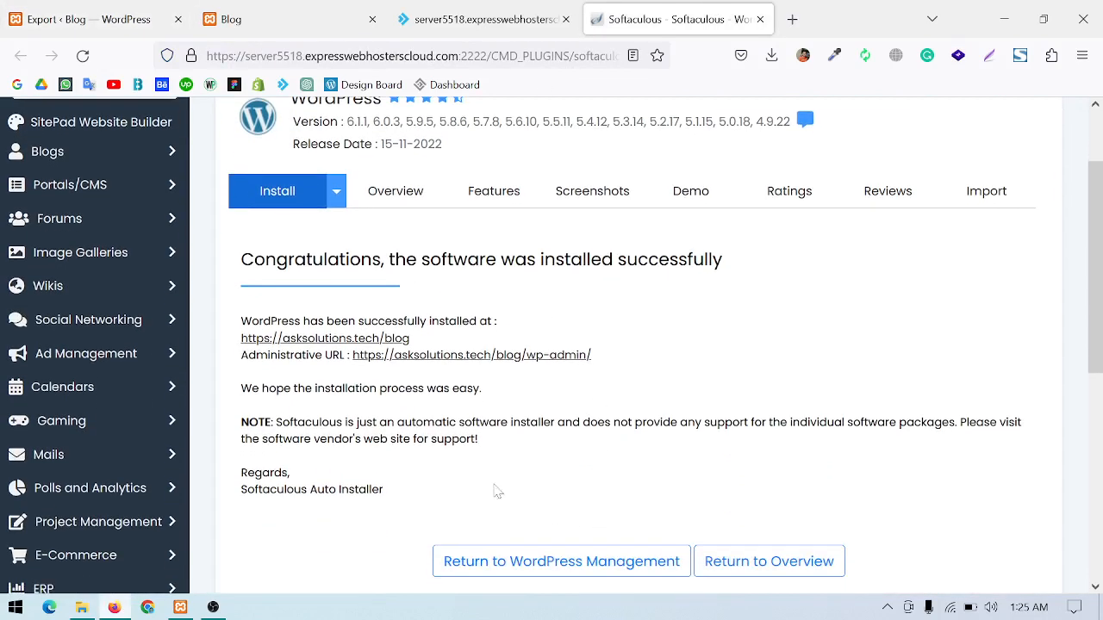
{"action": "left_click", "coordinate": [395, 342]}
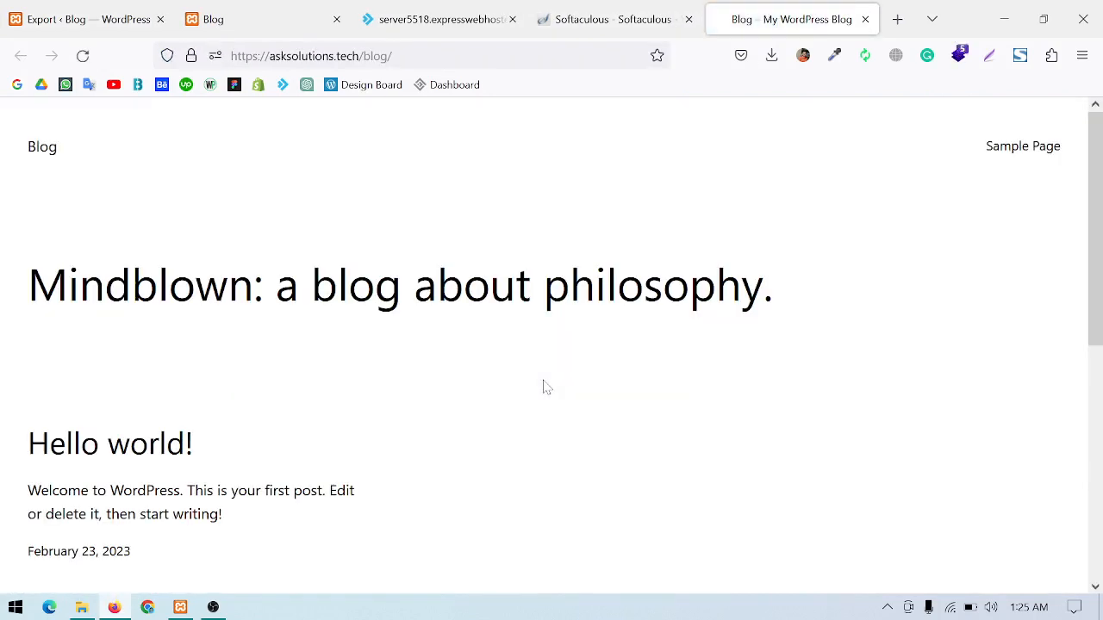
{"action": "scroll", "coordinate": [542, 388], "scroll_direction": "down", "scroll_amount": 2}
{"action": "scroll", "coordinate": [543, 387], "scroll_direction": "up", "scroll_amount": 2}
Step: Open the live blog's wp-admin dashboard from Softaculous and close the blog front-page tab
{"action": "left_click", "coordinate": [556, 12]}
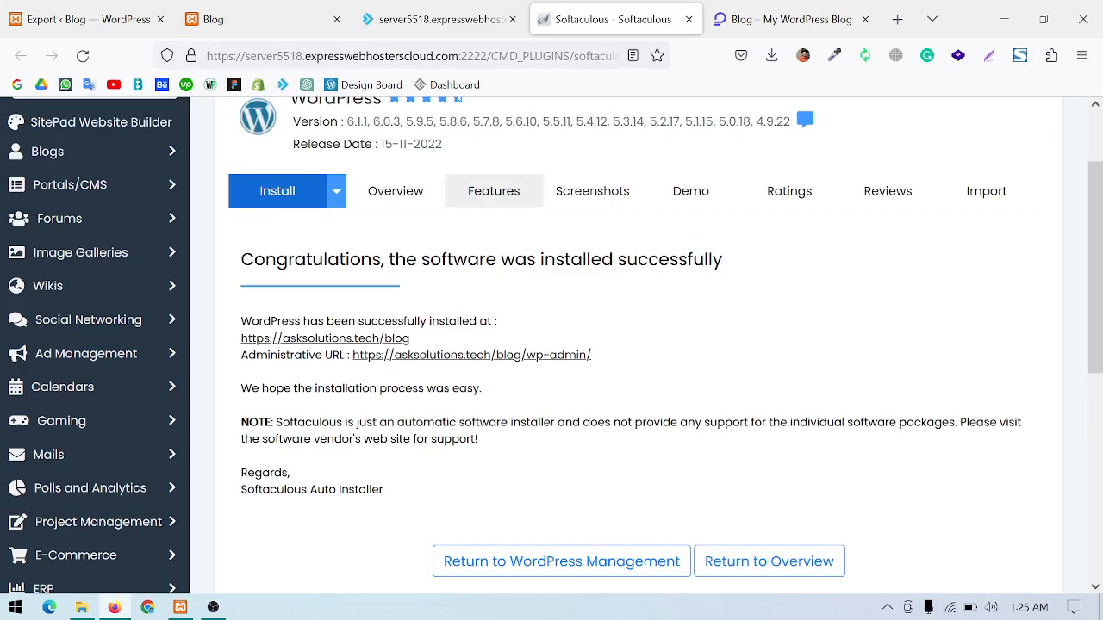
{"action": "left_click", "coordinate": [509, 356]}
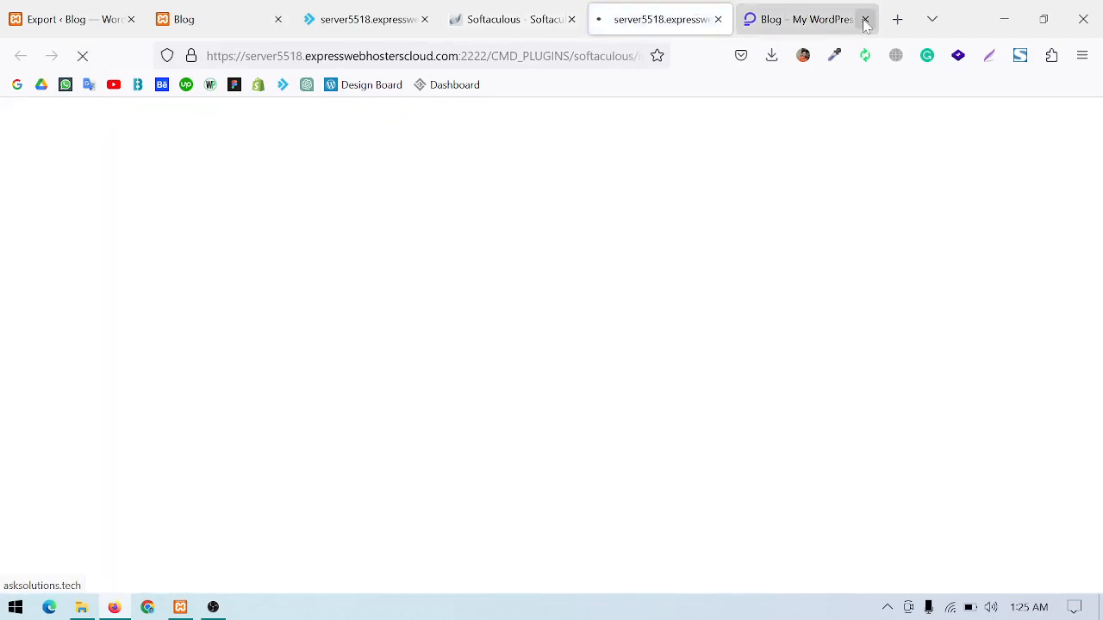
{"action": "left_click", "coordinate": [865, 19]}
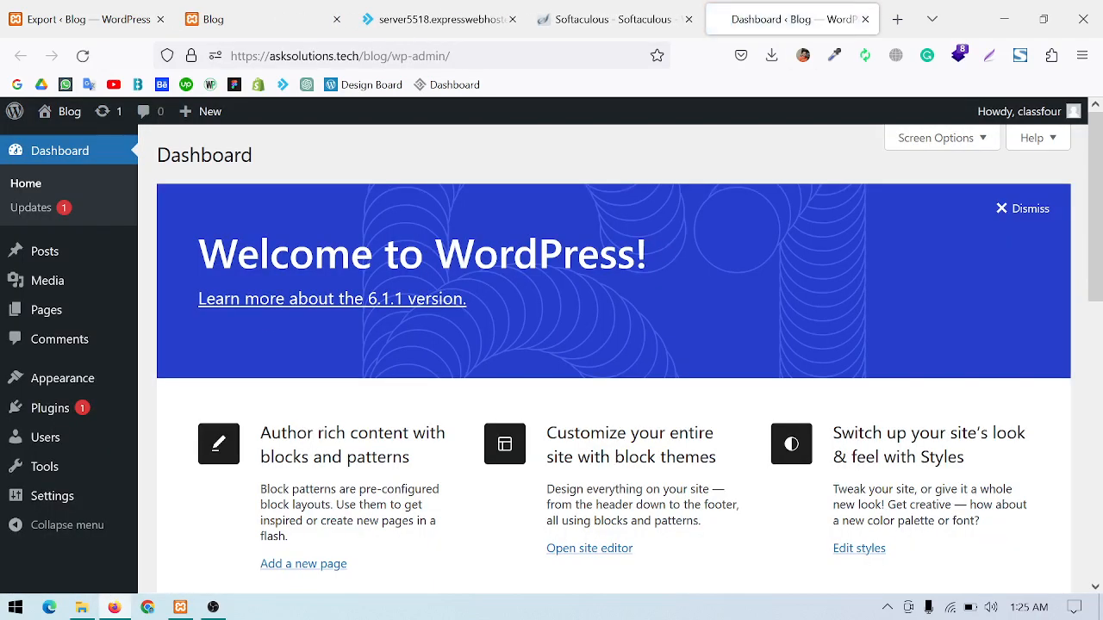
Step: Dismiss the welcome panel and bulk-delete the Akismet Anti-Spam and Hello Dolly plugins
{"action": "scroll", "coordinate": [266, 312], "scroll_direction": "down", "scroll_amount": 4}
{"action": "scroll", "coordinate": [265, 312], "scroll_direction": "up", "scroll_amount": 5}
{"action": "left_click", "coordinate": [1007, 214]}
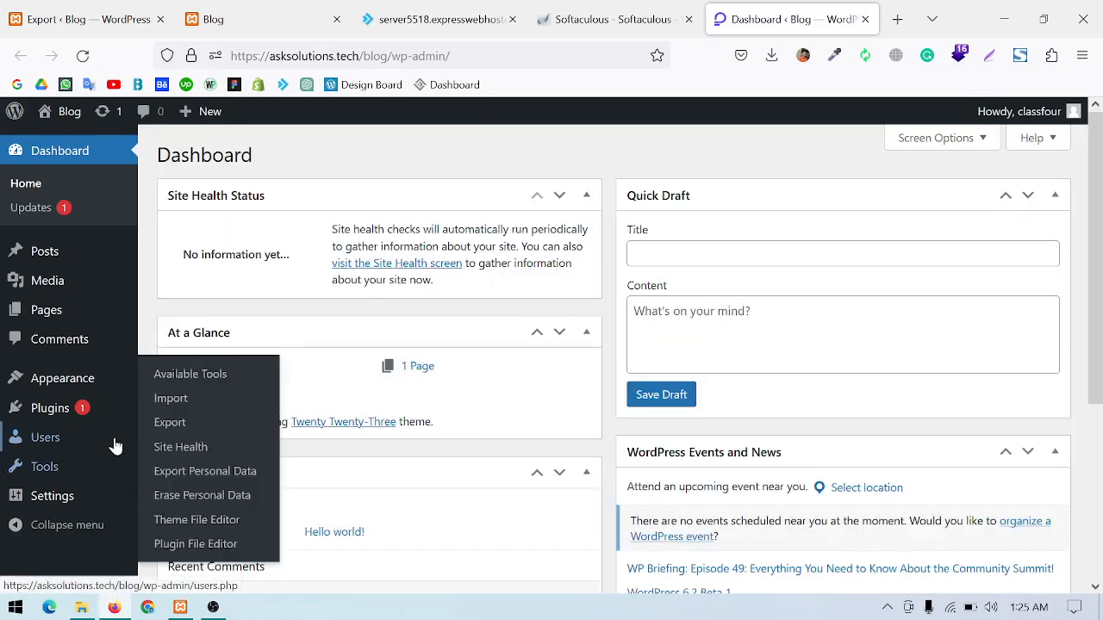
{"action": "left_click", "coordinate": [66, 416]}
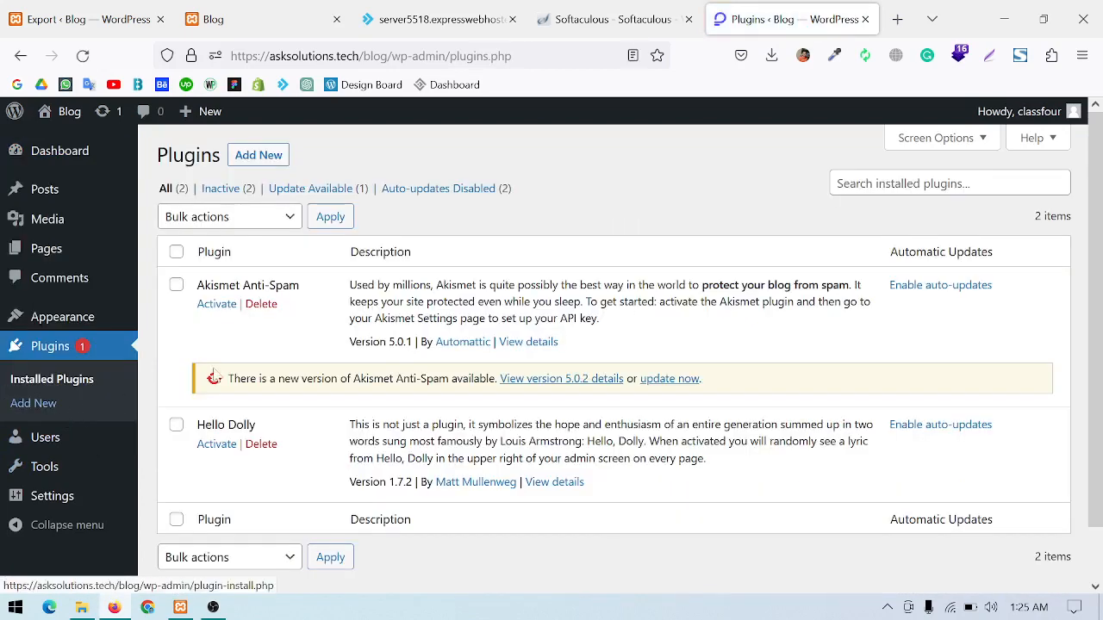
{"action": "left_click", "coordinate": [177, 252]}
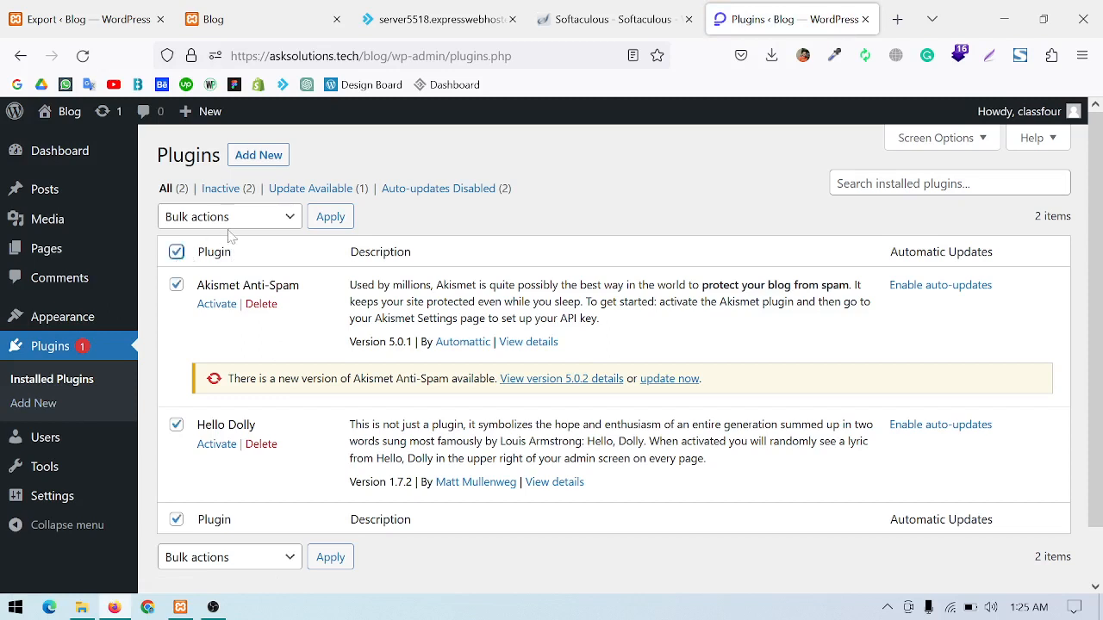
{"action": "left_click", "coordinate": [228, 218]}
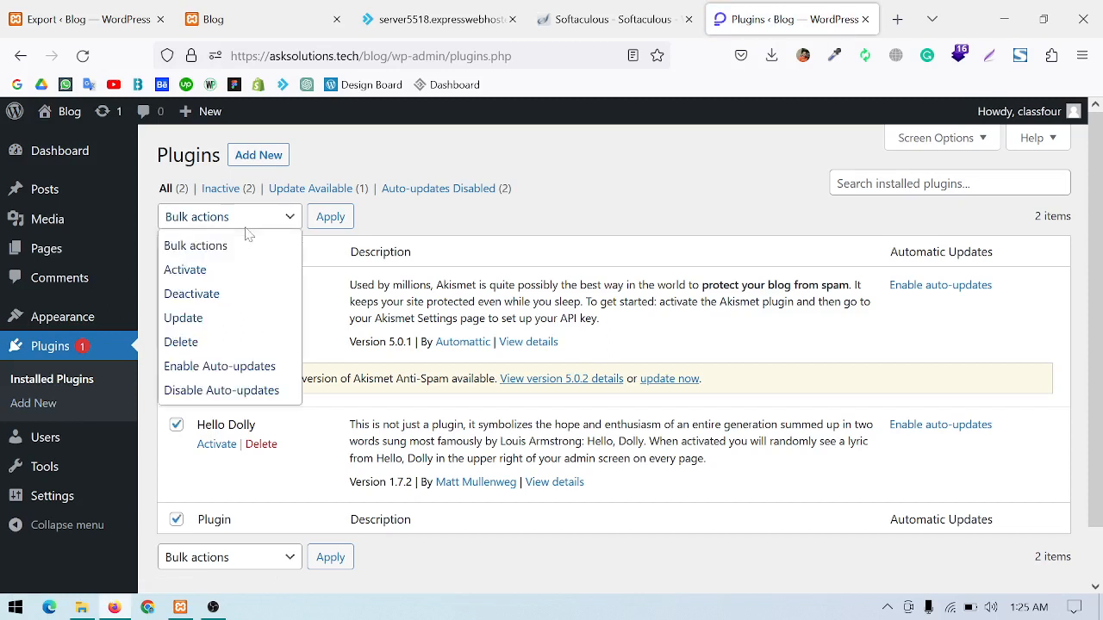
{"action": "left_click", "coordinate": [217, 336]}
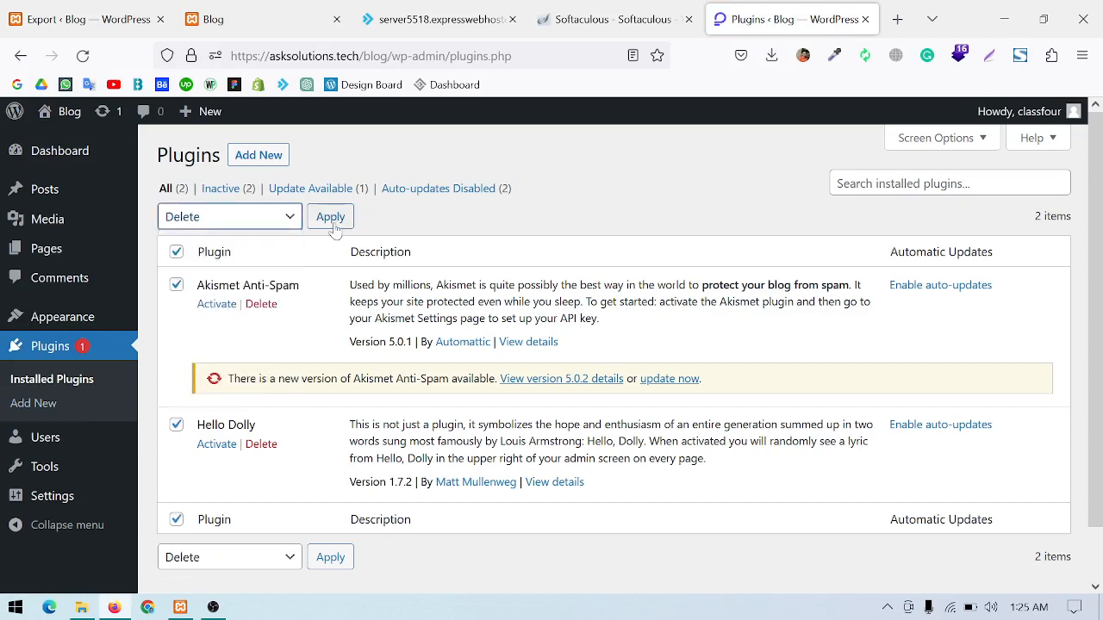
{"action": "left_click", "coordinate": [335, 222]}
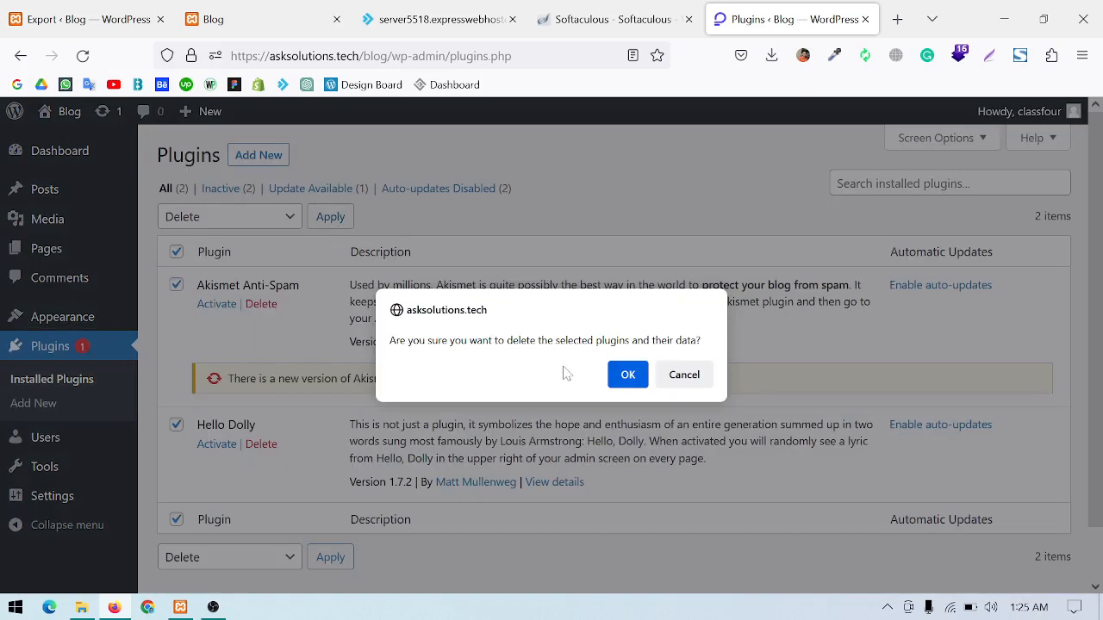
{"action": "left_click", "coordinate": [624, 379]}
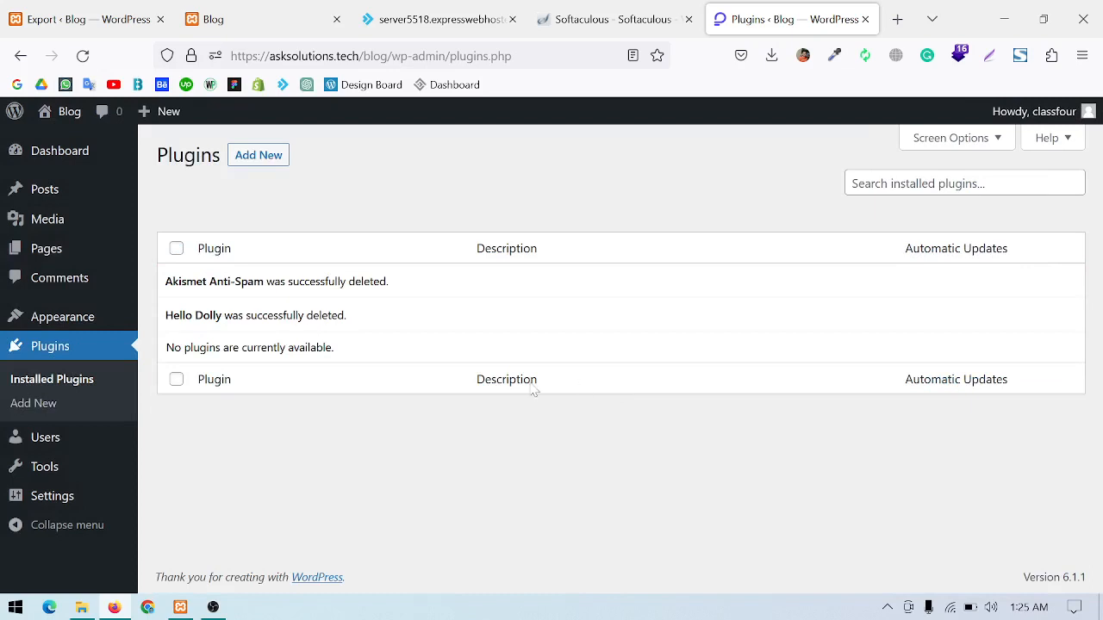
Step: Move the Privacy Policy and Sample Page pages to the Trash
{"action": "left_click", "coordinate": [50, 249]}
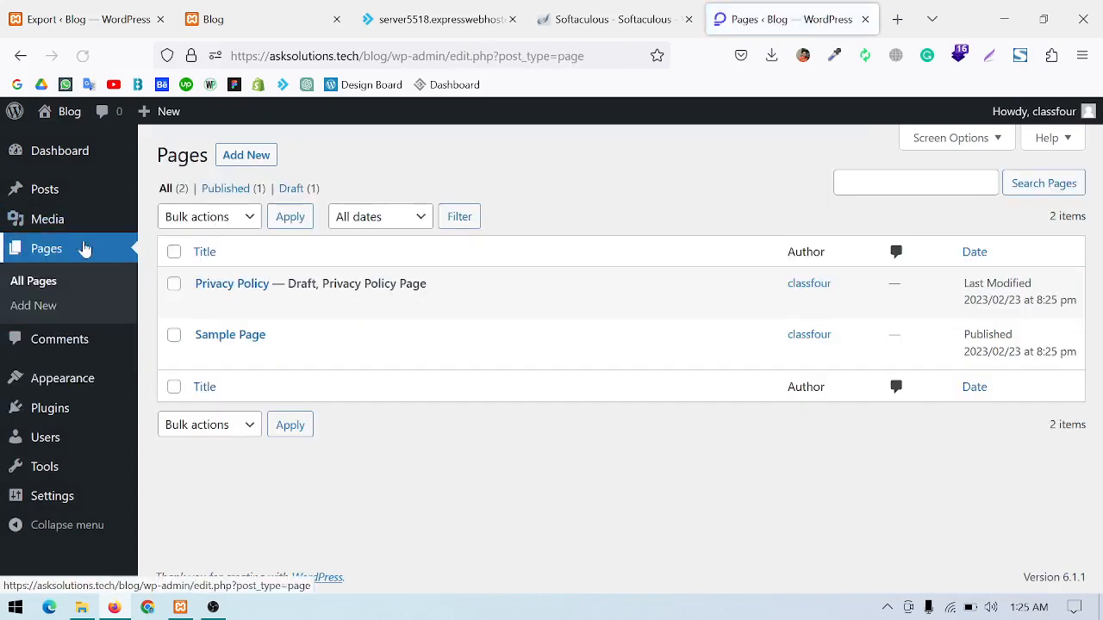
{"action": "left_click", "coordinate": [173, 253]}
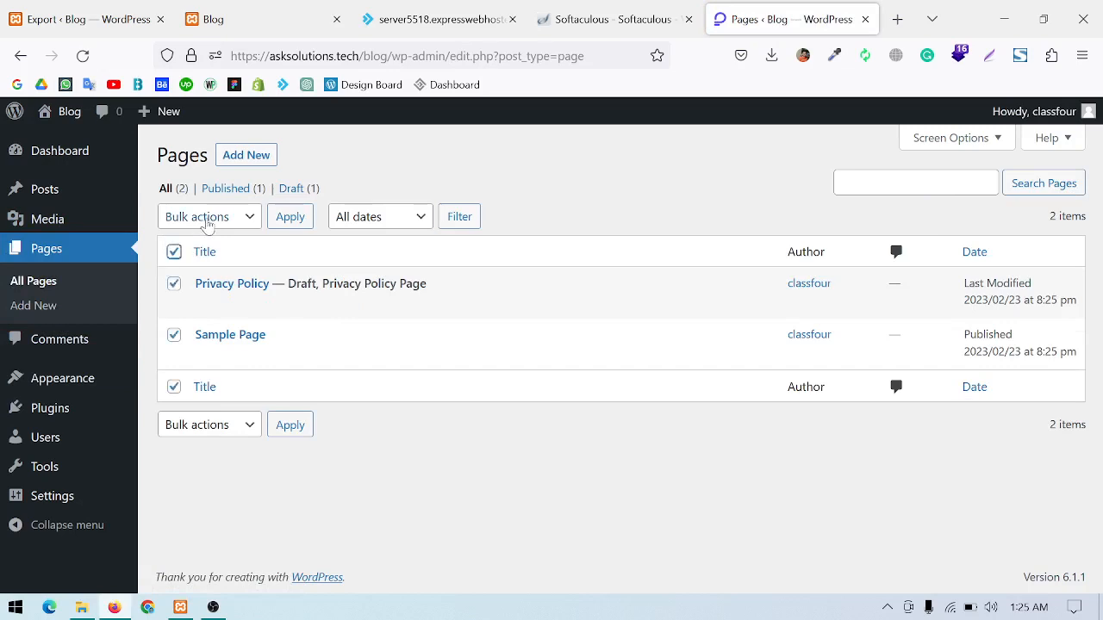
{"action": "left_click", "coordinate": [204, 218]}
{"action": "left_click", "coordinate": [198, 294]}
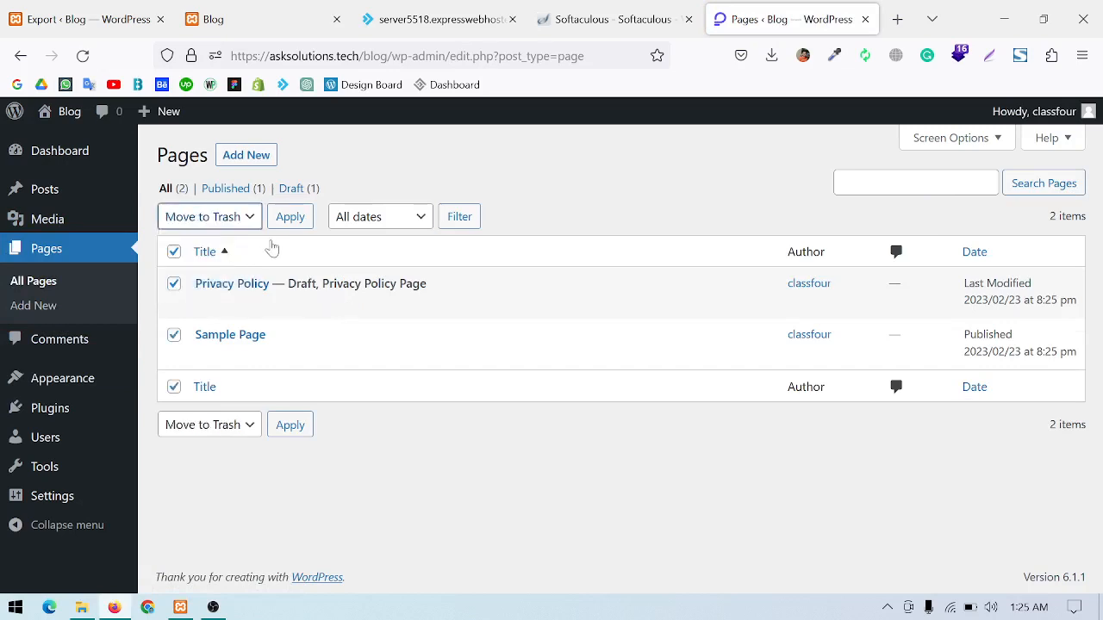
{"action": "left_click", "coordinate": [291, 216]}
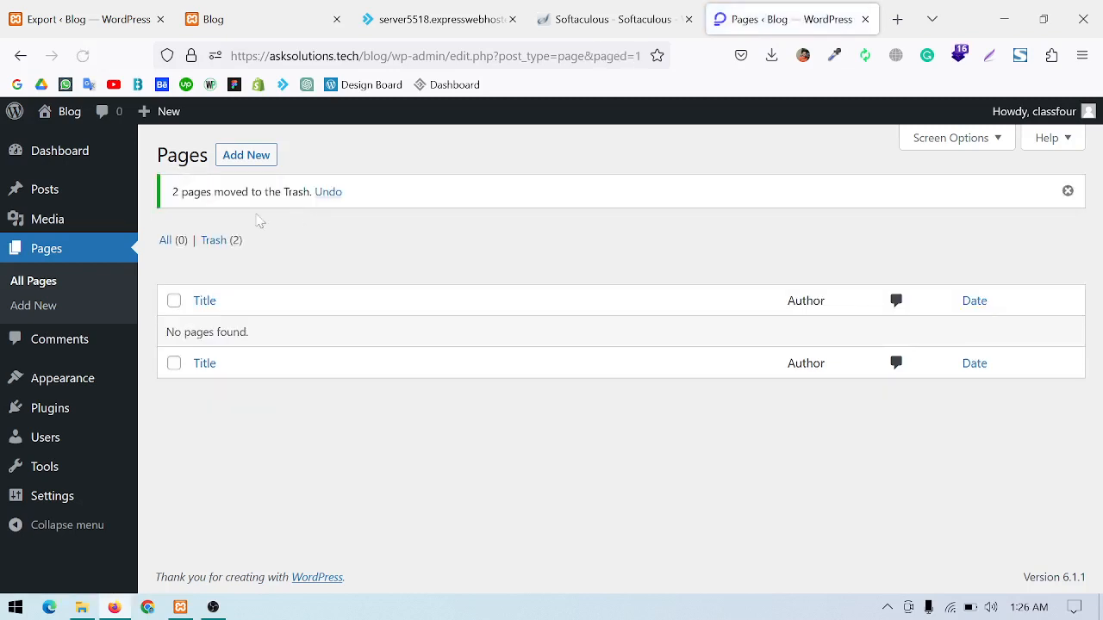
Step: Move the Hello world! post to the Trash
{"action": "mouse_move", "coordinate": [74, 201]}
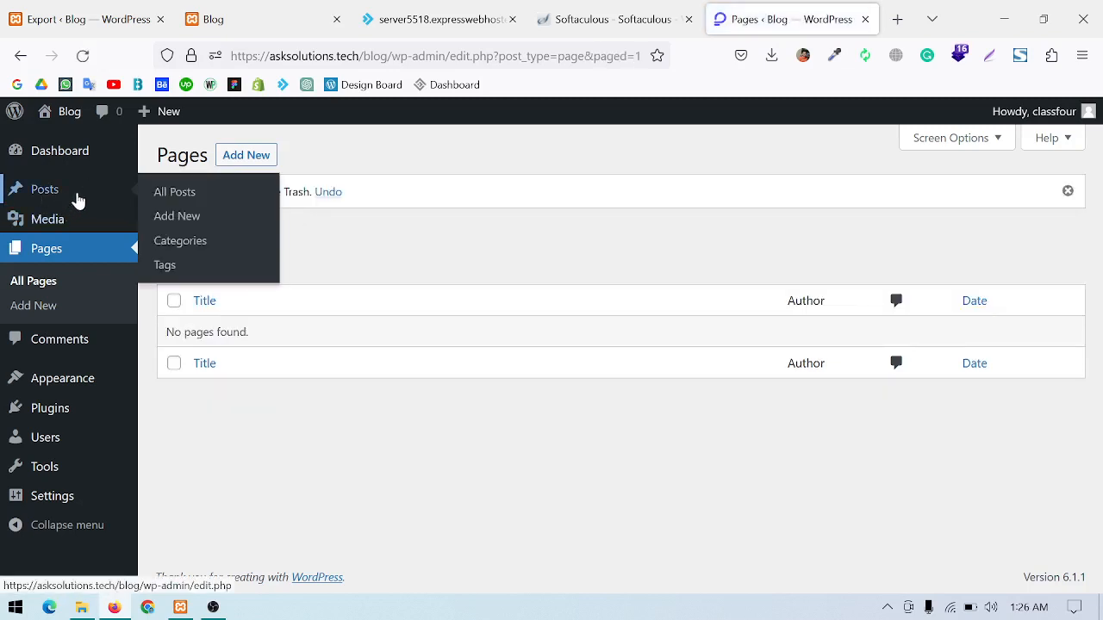
{"action": "left_click", "coordinate": [180, 199]}
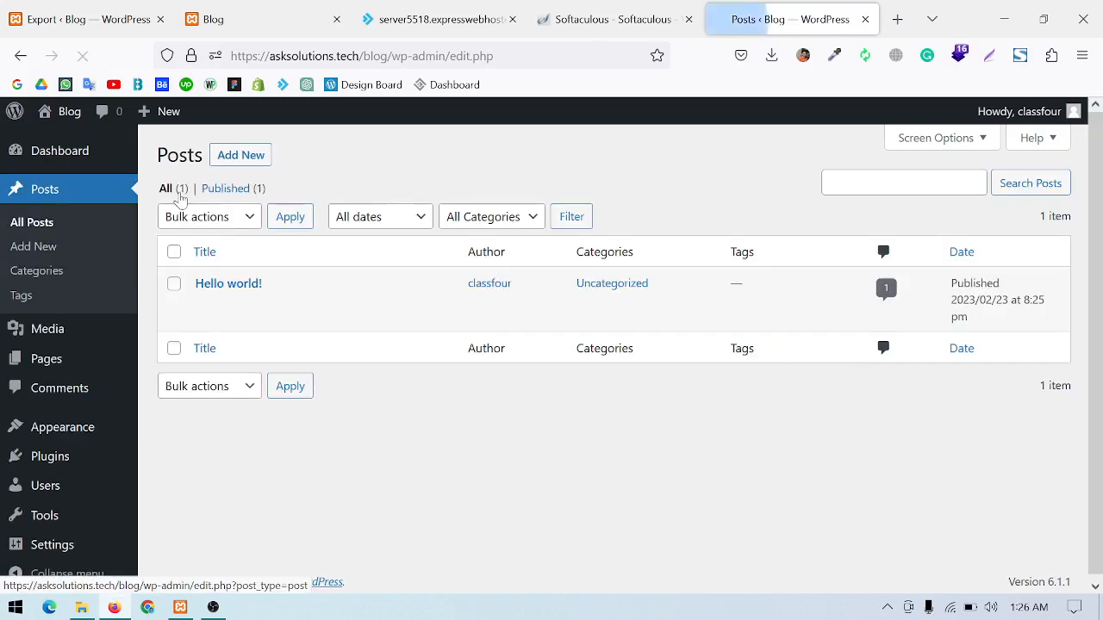
{"action": "left_click", "coordinate": [174, 253]}
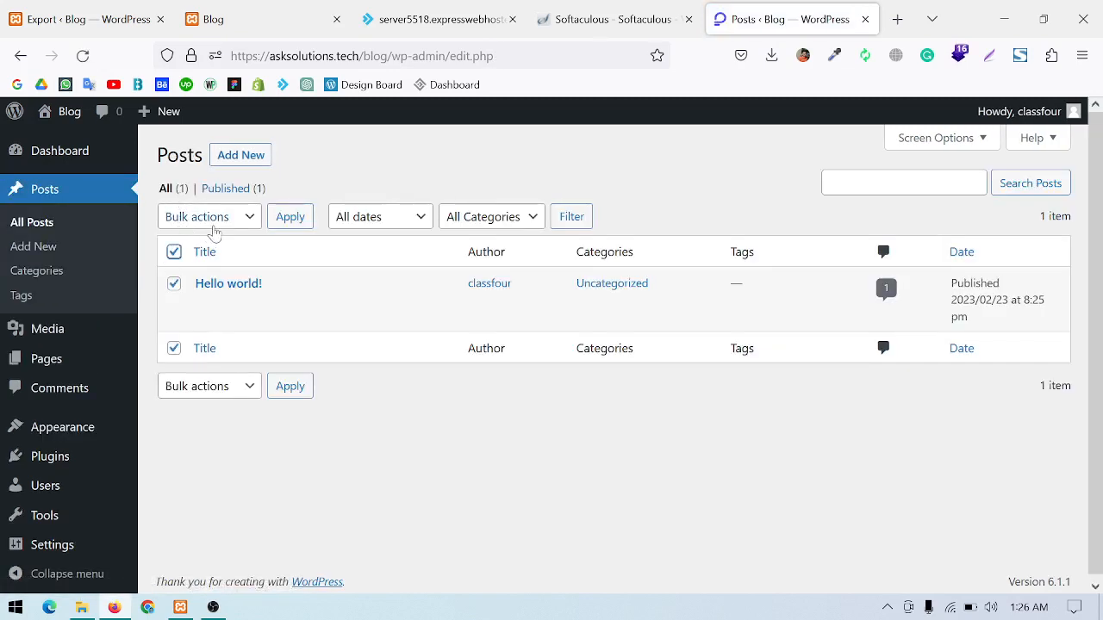
{"action": "left_click", "coordinate": [209, 221]}
{"action": "left_click", "coordinate": [209, 302]}
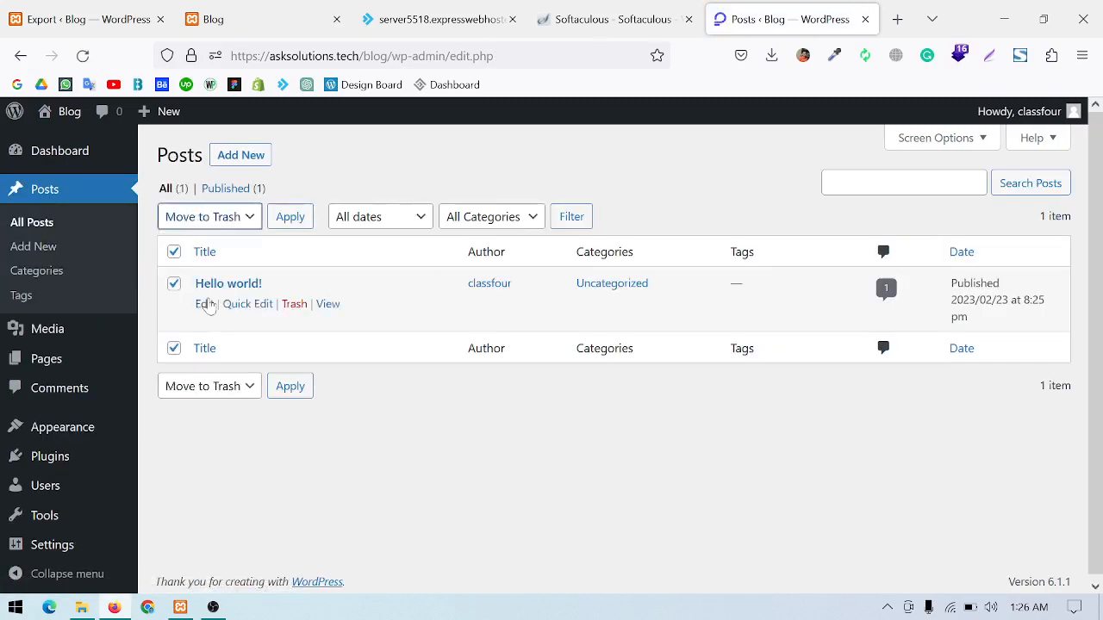
{"action": "left_click", "coordinate": [301, 219]}
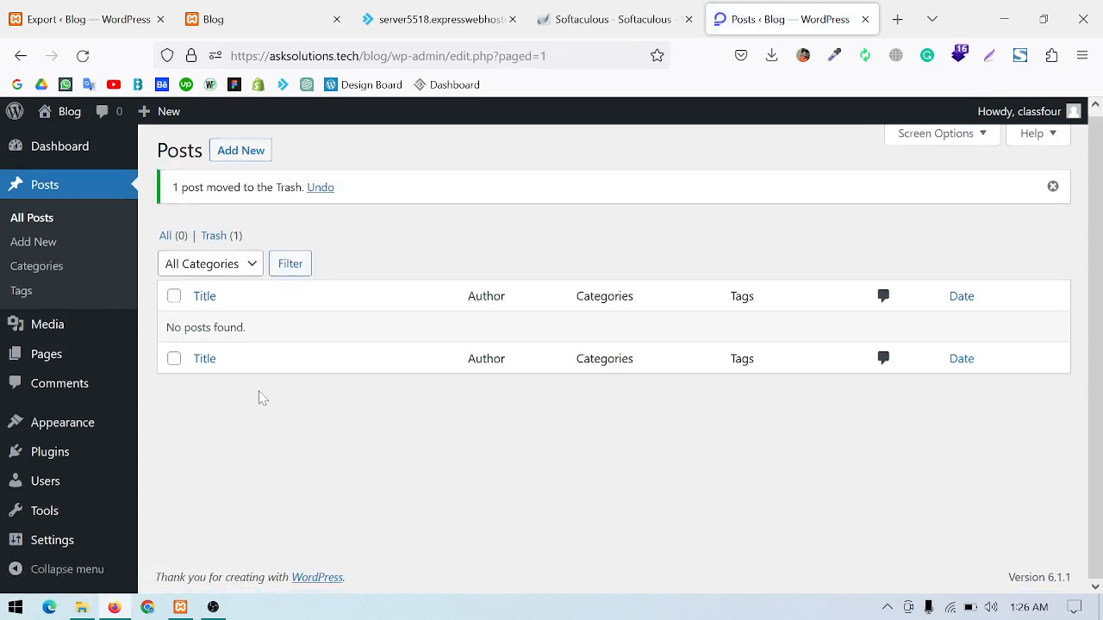
{"action": "mouse_move", "coordinate": [54, 450]}
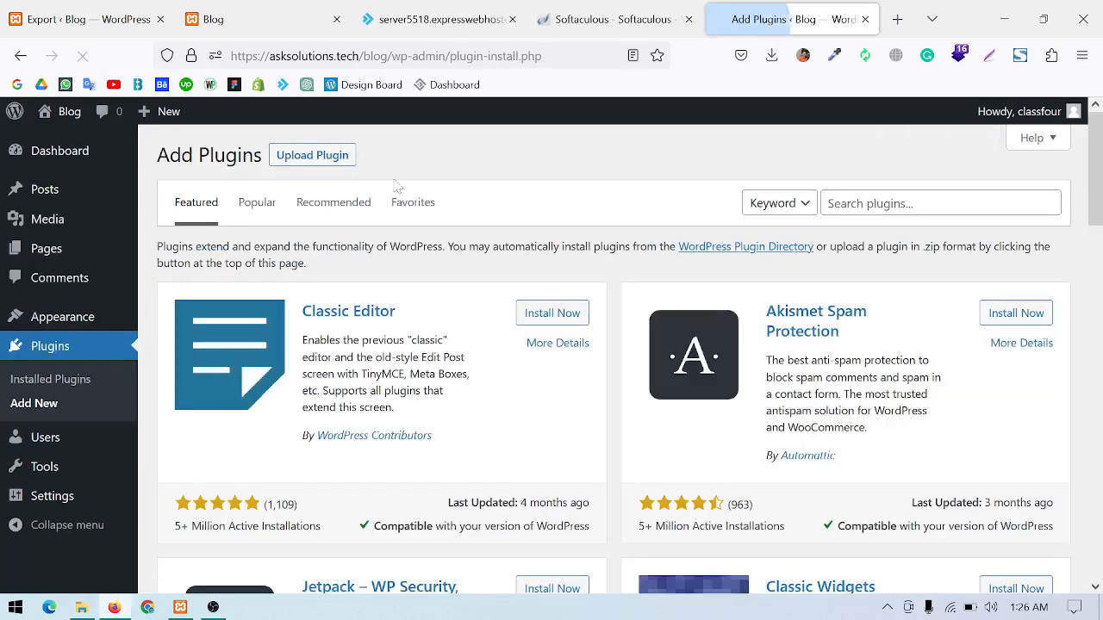
Step: Upload the All-in-One WP Migration zip, install version 6.59, and activate it
{"action": "left_click", "coordinate": [320, 156]}
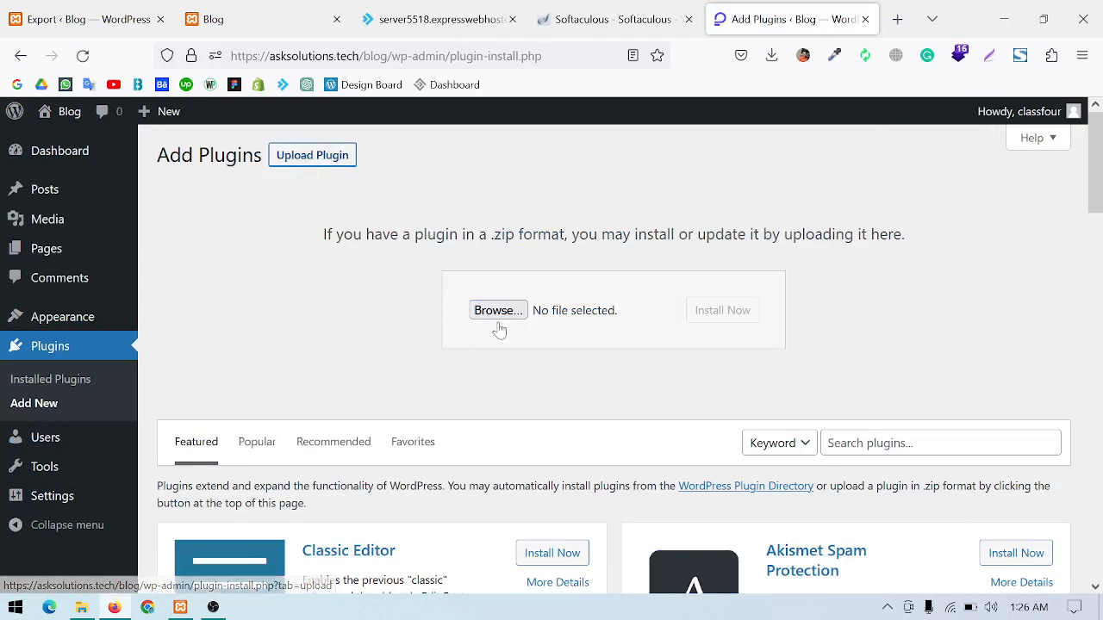
{"action": "left_click", "coordinate": [515, 312]}
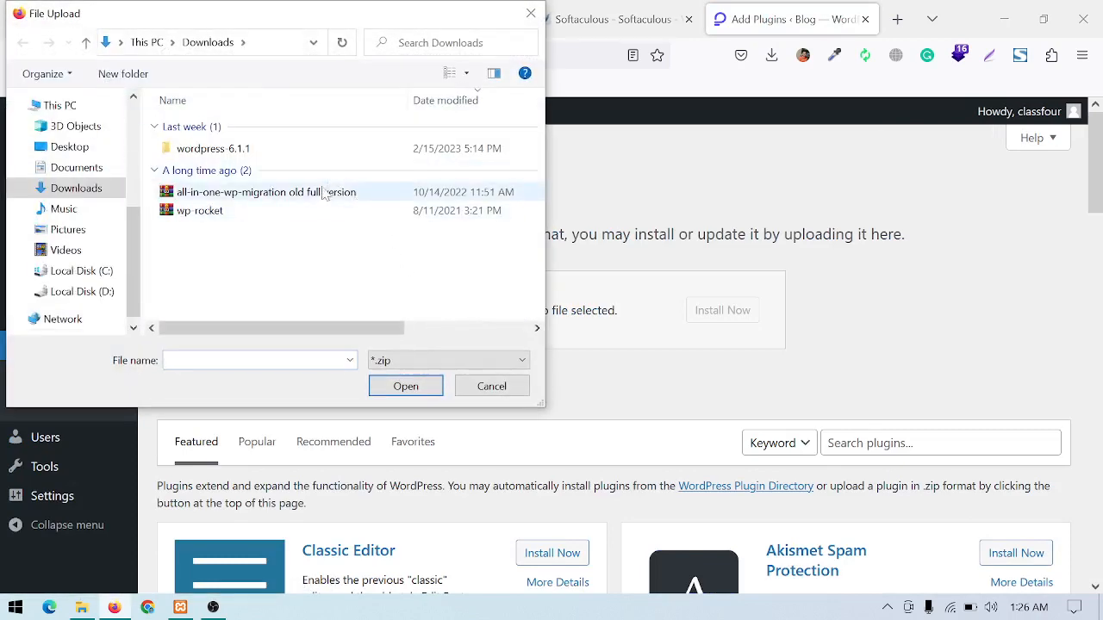
{"action": "left_click", "coordinate": [319, 199]}
{"action": "left_click", "coordinate": [410, 386]}
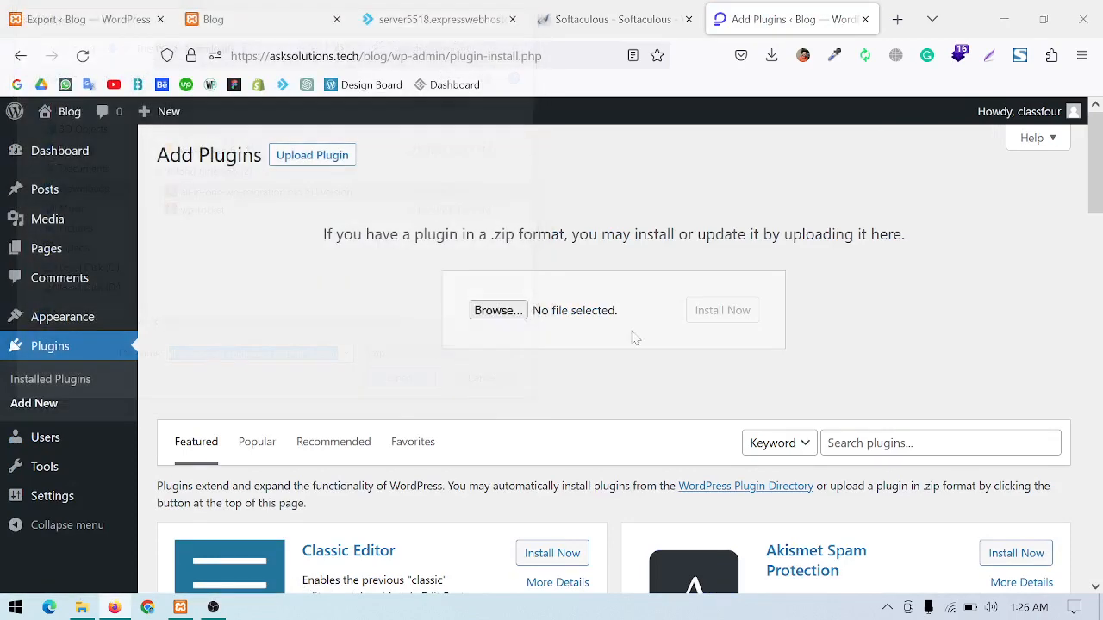
{"action": "left_click", "coordinate": [780, 308]}
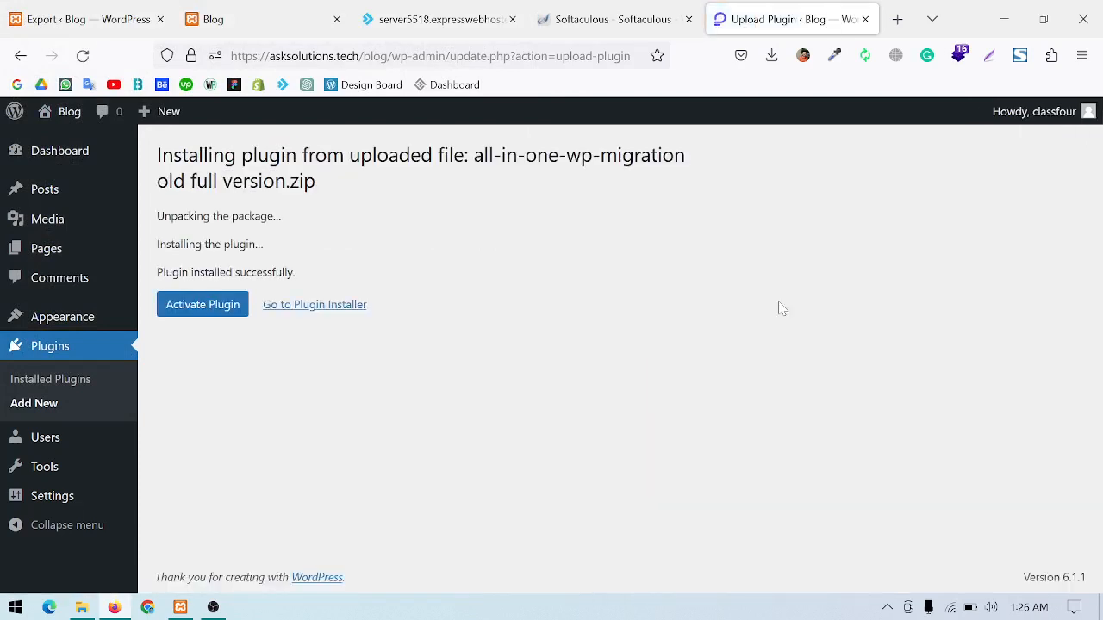
{"action": "left_click", "coordinate": [224, 303]}
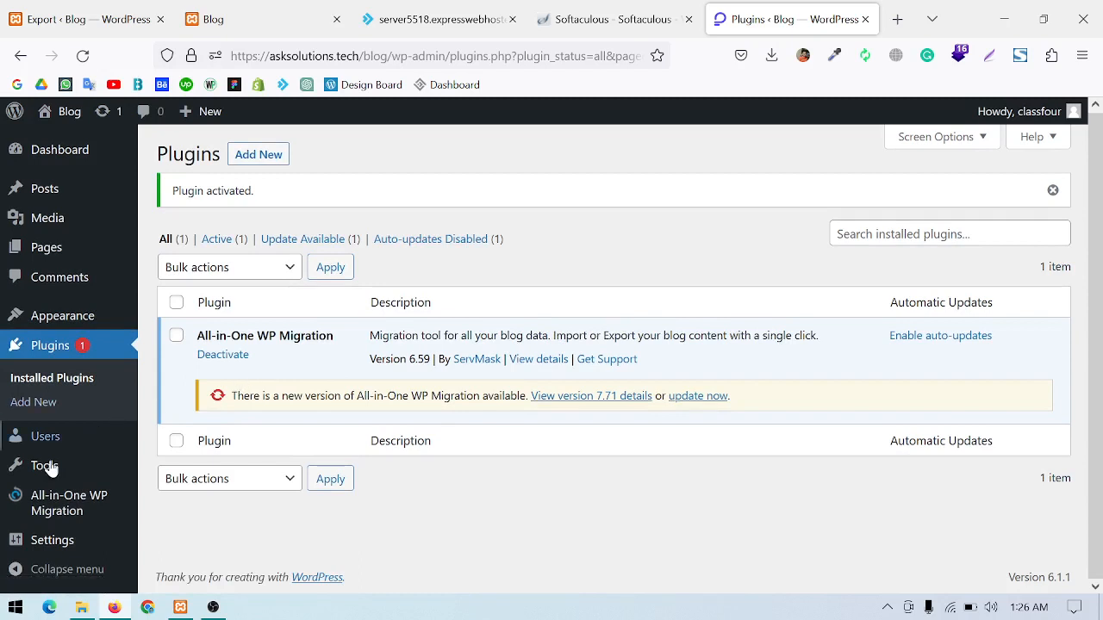
{"action": "mouse_move", "coordinate": [38, 509]}
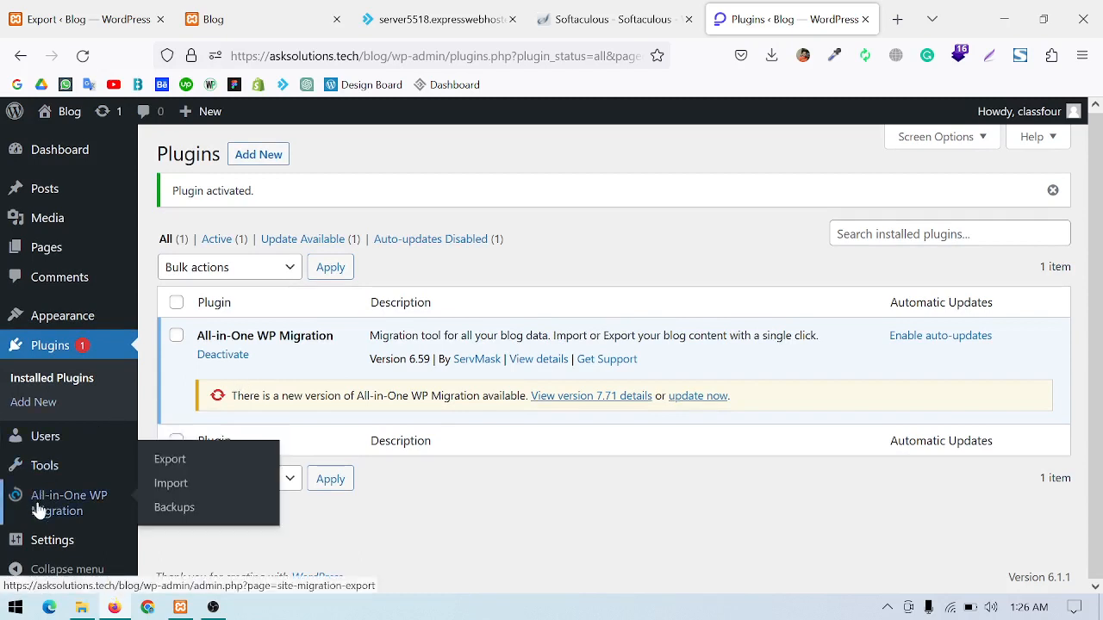
Step: Import the localhost .wpress export file into the live blog via All-in-One WP Migration
{"action": "left_click", "coordinate": [172, 483]}
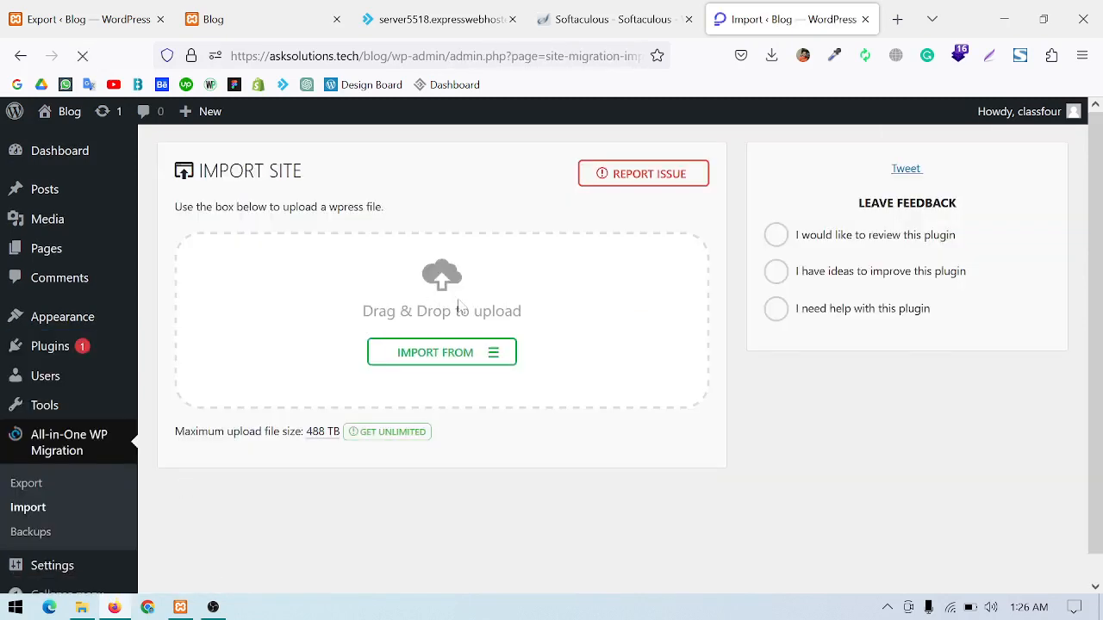
{"action": "left_click", "coordinate": [484, 361]}
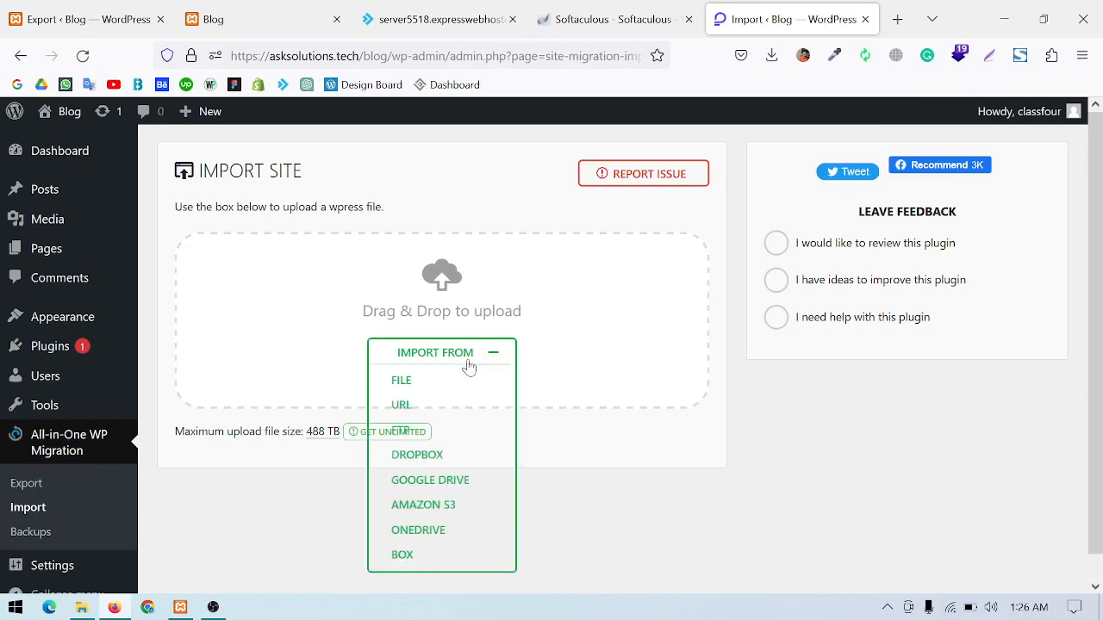
{"action": "left_click", "coordinate": [413, 388]}
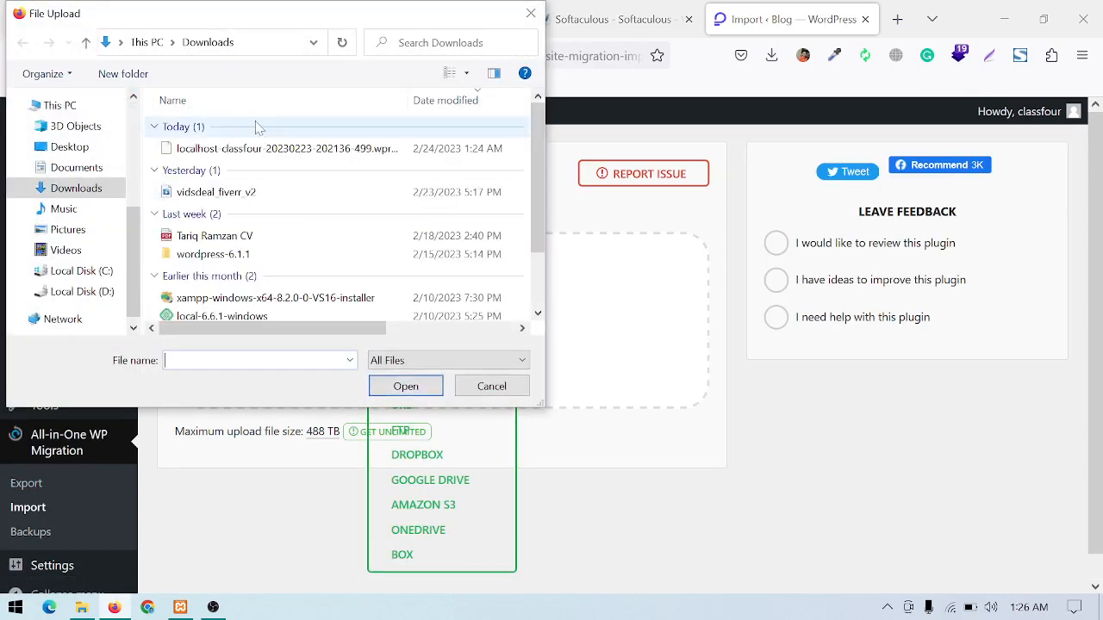
{"action": "left_click", "coordinate": [240, 148]}
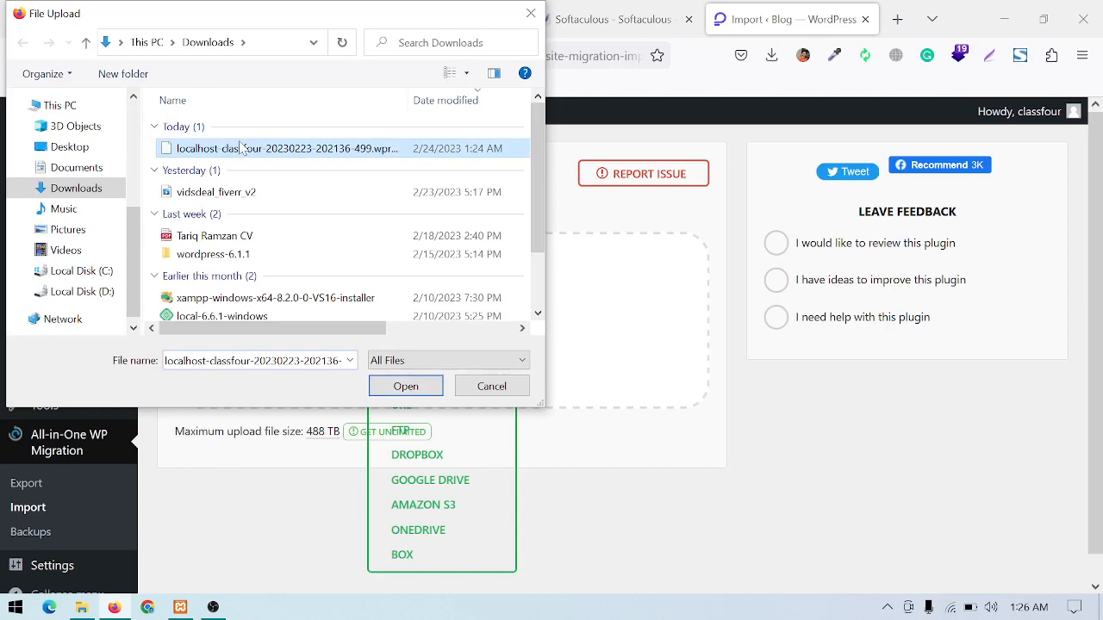
{"action": "left_click", "coordinate": [404, 389]}
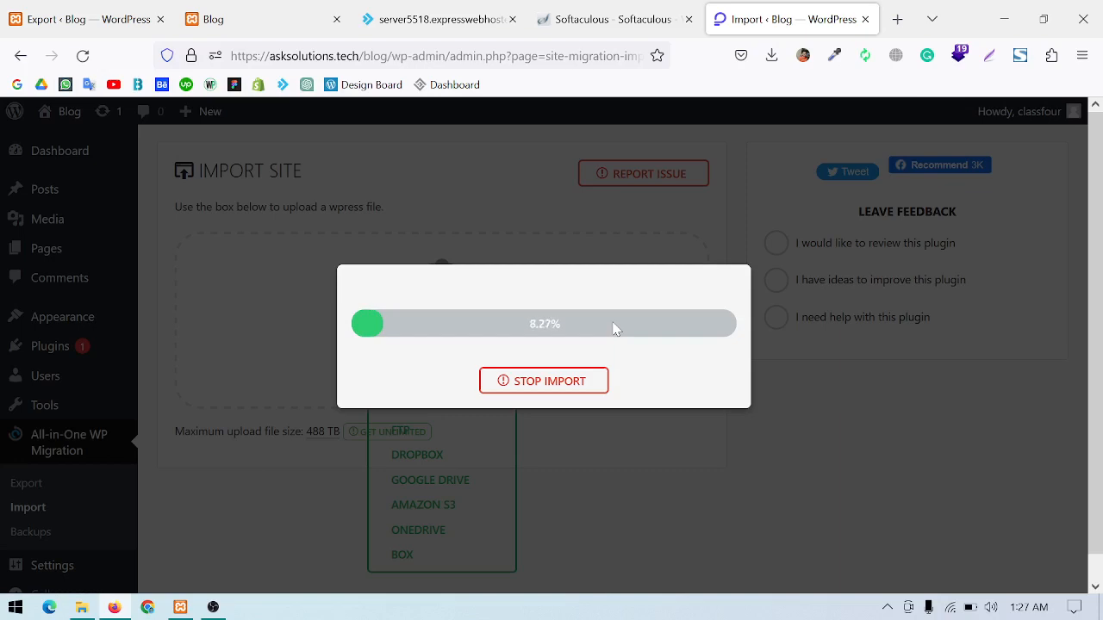
Step: Close the Softaculous tab, leaving the DirectAdmin dashboard in front
{"action": "left_click", "coordinate": [576, 11]}
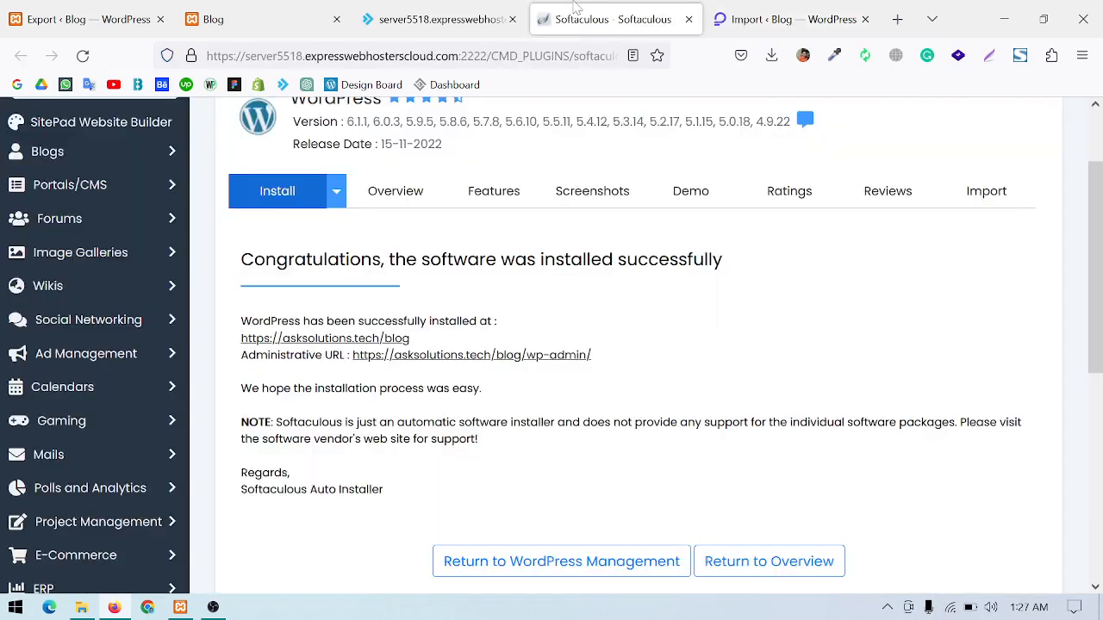
{"action": "left_click", "coordinate": [466, 7]}
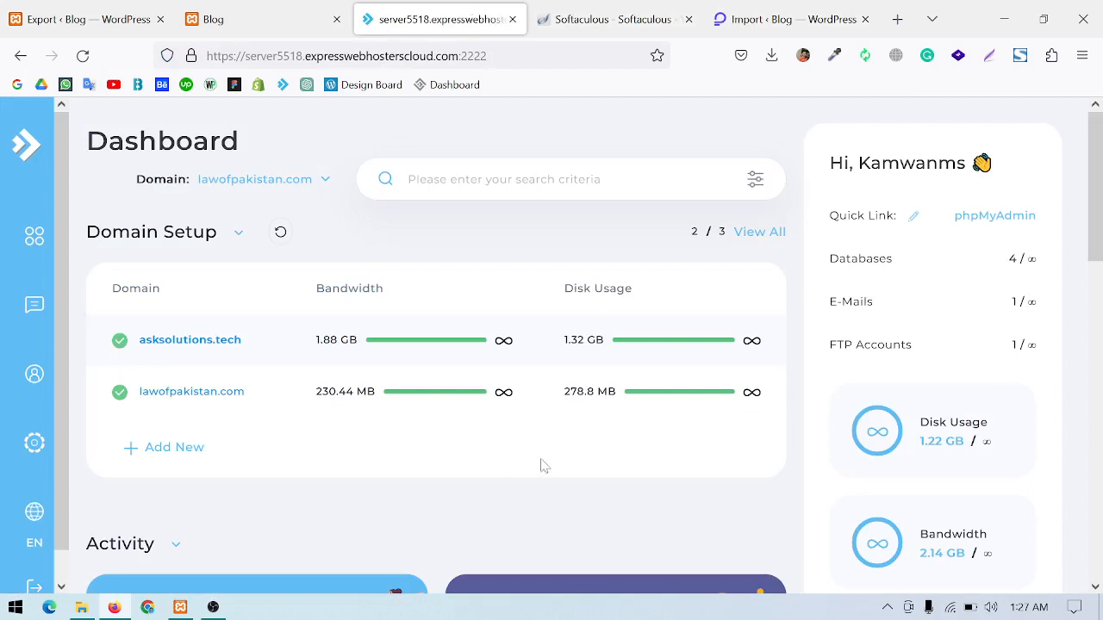
{"action": "left_click", "coordinate": [689, 19]}
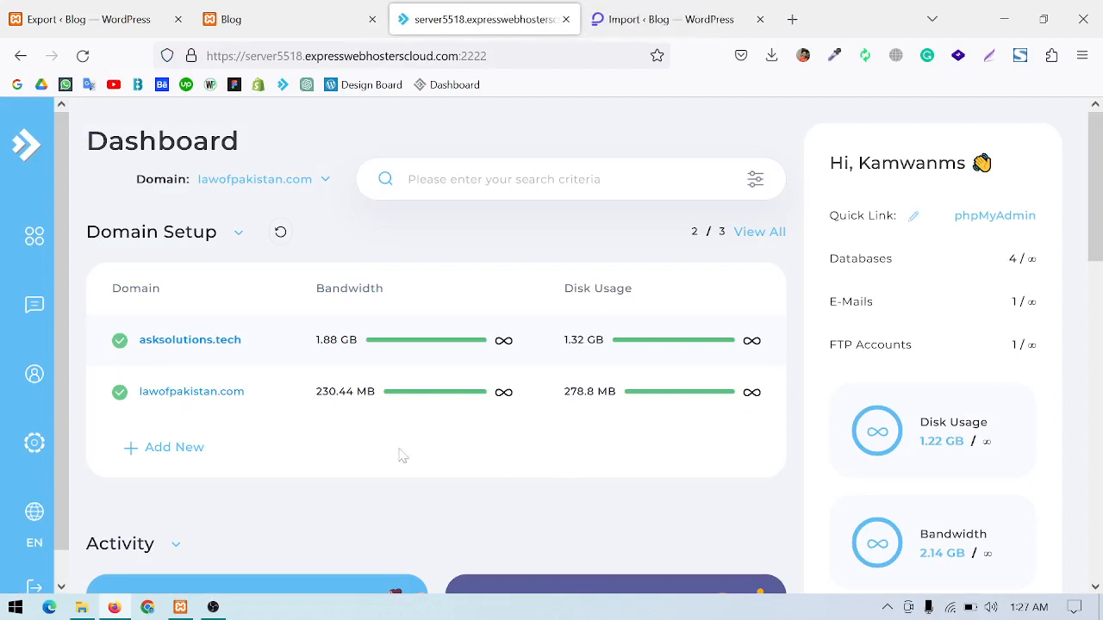
Step: Open DirectAdmin's Control Panel overview listing Account Manager tools like Domain Setup and Subdomain Management
{"action": "scroll", "coordinate": [304, 385], "scroll_direction": "down", "scroll_amount": 2}
{"action": "scroll", "coordinate": [303, 385], "scroll_direction": "down", "scroll_amount": 1}
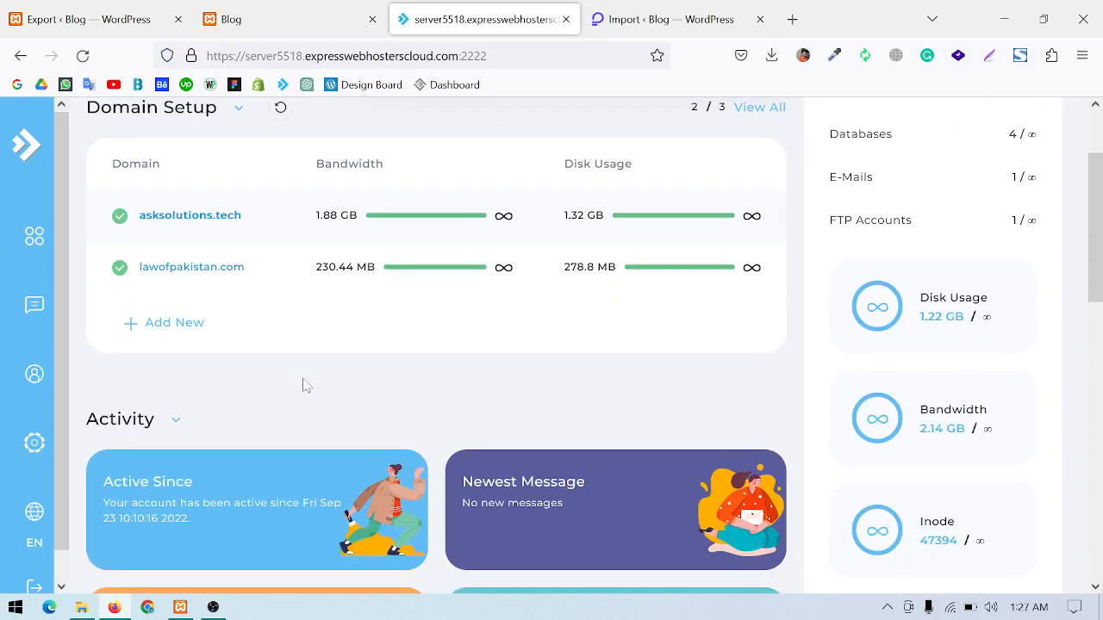
{"action": "scroll", "coordinate": [306, 383], "scroll_direction": "down", "scroll_amount": 5}
{"action": "scroll", "coordinate": [306, 370], "scroll_direction": "up", "scroll_amount": 2}
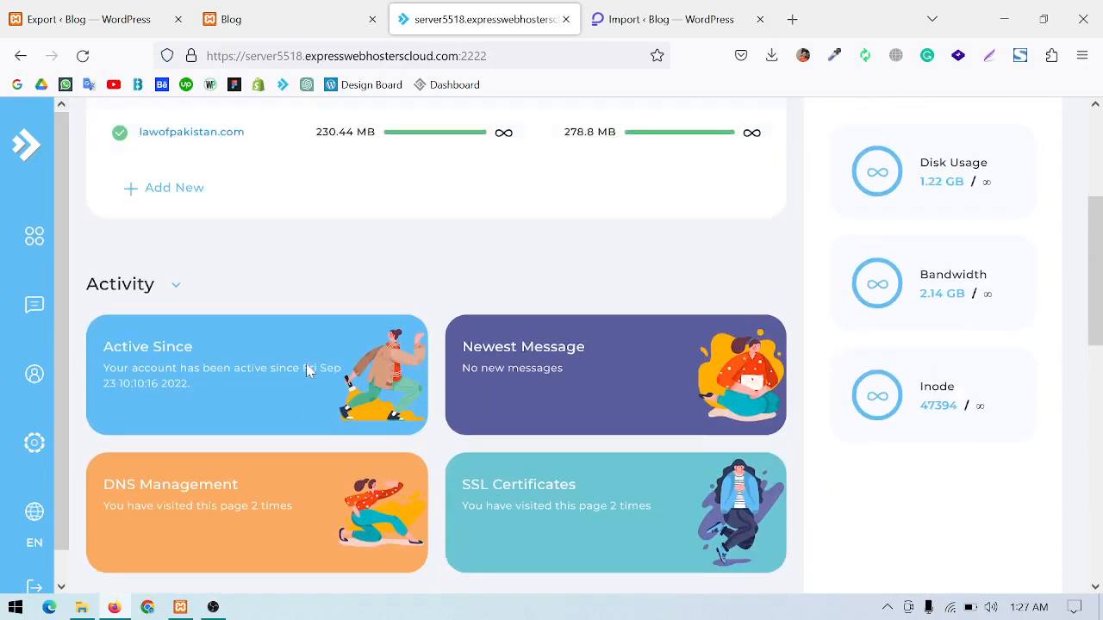
{"action": "scroll", "coordinate": [306, 370], "scroll_direction": "down", "scroll_amount": 10}
{"action": "scroll", "coordinate": [310, 371], "scroll_direction": "down", "scroll_amount": 3}
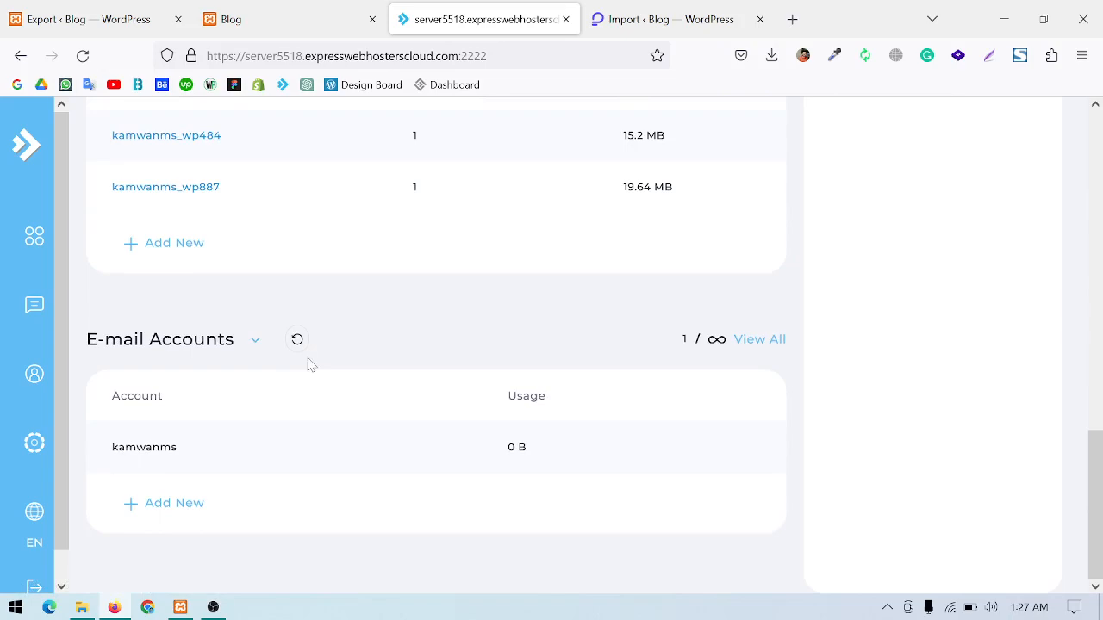
{"action": "scroll", "coordinate": [276, 371], "scroll_direction": "up", "scroll_amount": 15}
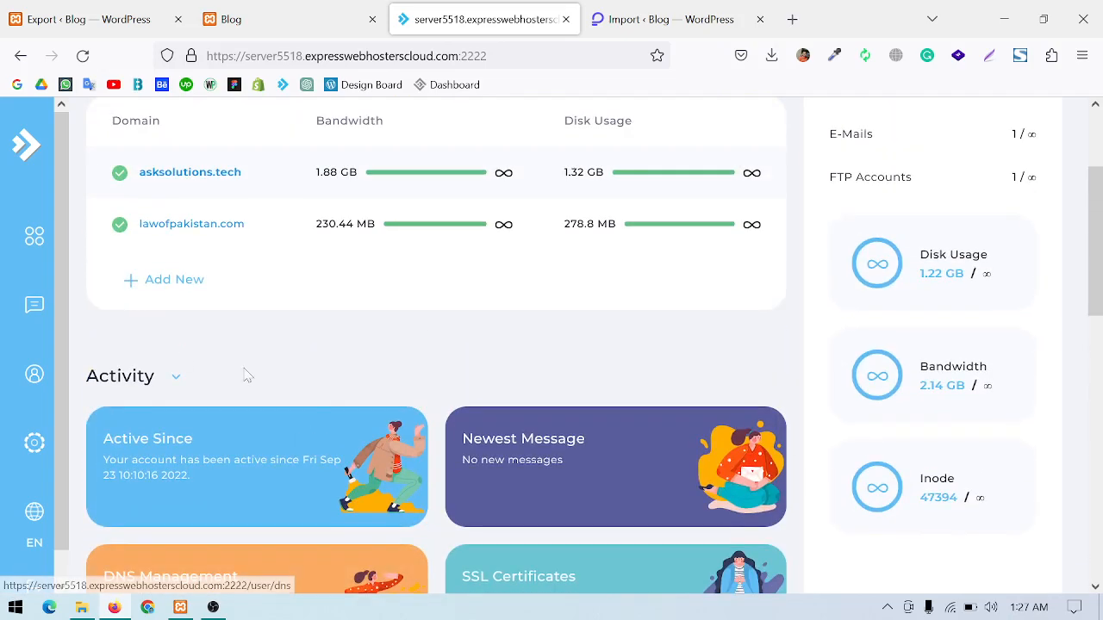
{"action": "left_click", "coordinate": [21, 250]}
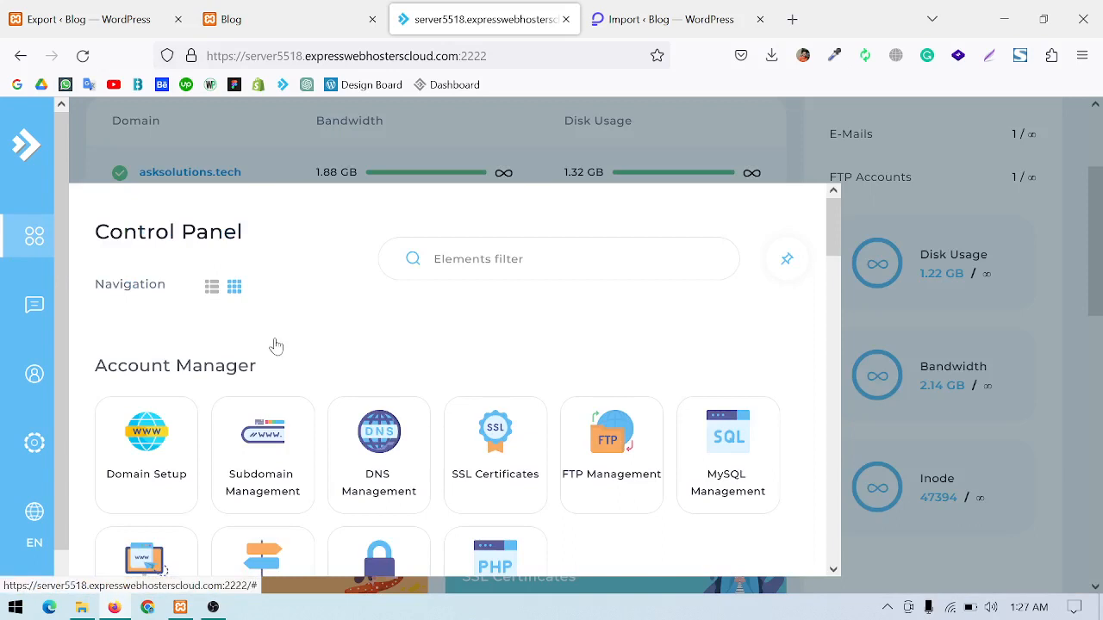
{"action": "scroll", "coordinate": [197, 437], "scroll_direction": "down", "scroll_amount": 2}
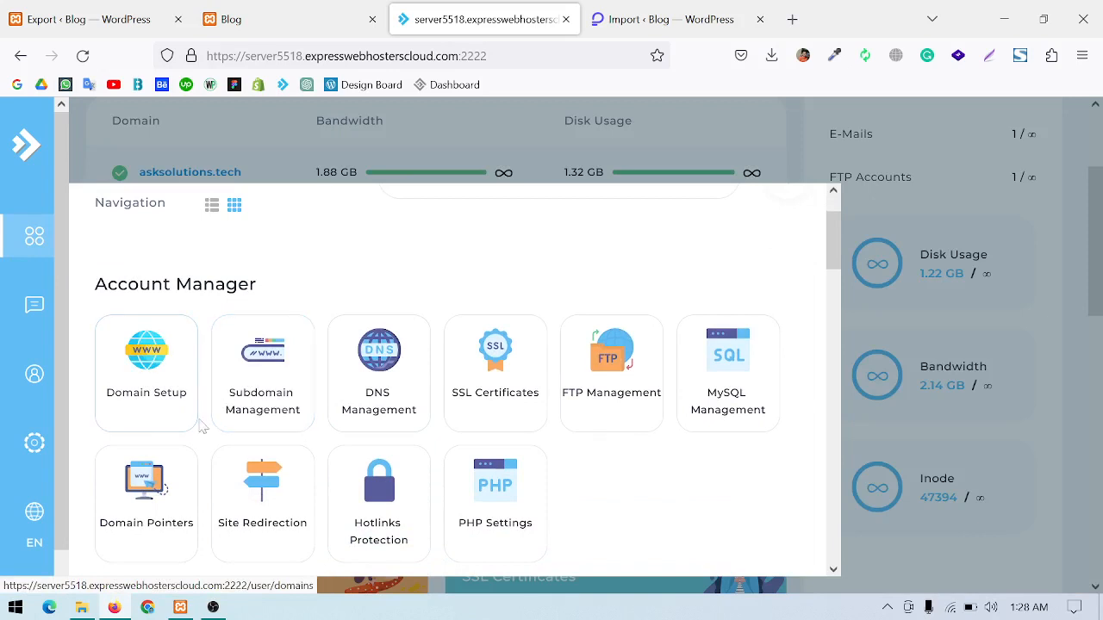
{"action": "scroll", "coordinate": [202, 423], "scroll_direction": "down", "scroll_amount": 1}
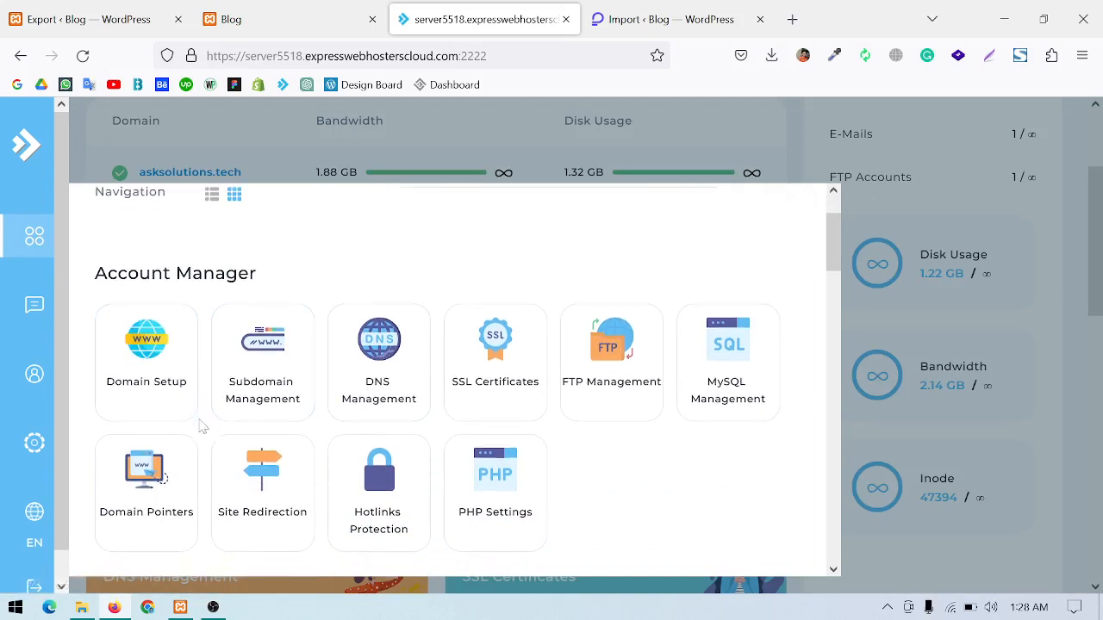
Step: Open DNS Management and select the full nscc5517 value of the first NS record
{"action": "left_click", "coordinate": [392, 341]}
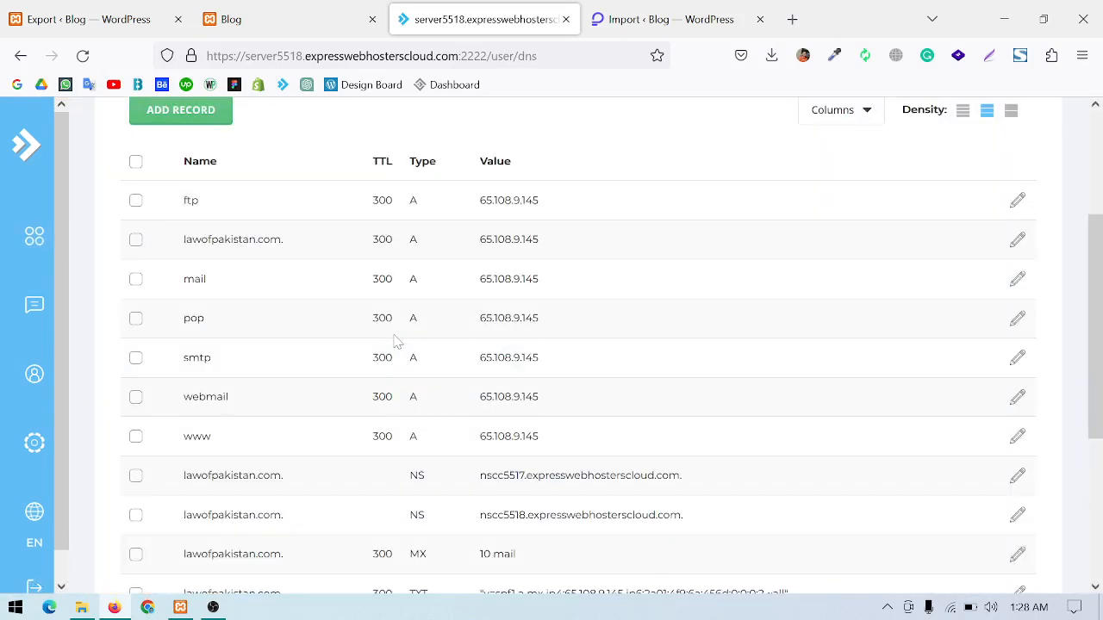
{"action": "scroll", "coordinate": [394, 341], "scroll_direction": "down", "scroll_amount": 3}
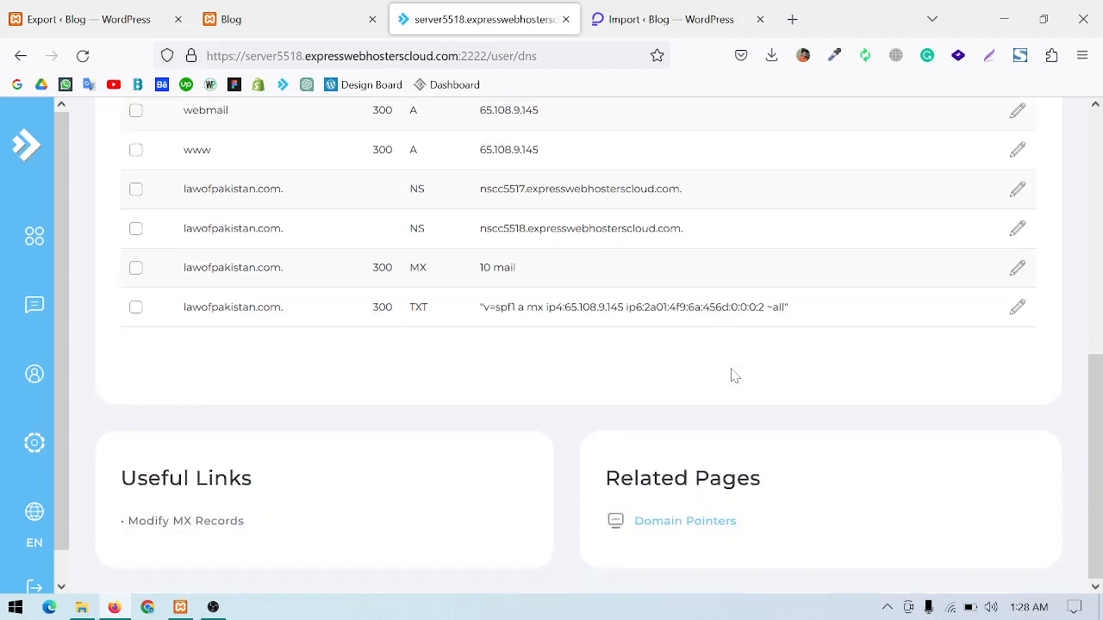
{"action": "scroll", "coordinate": [734, 376], "scroll_direction": "up", "scroll_amount": 1}
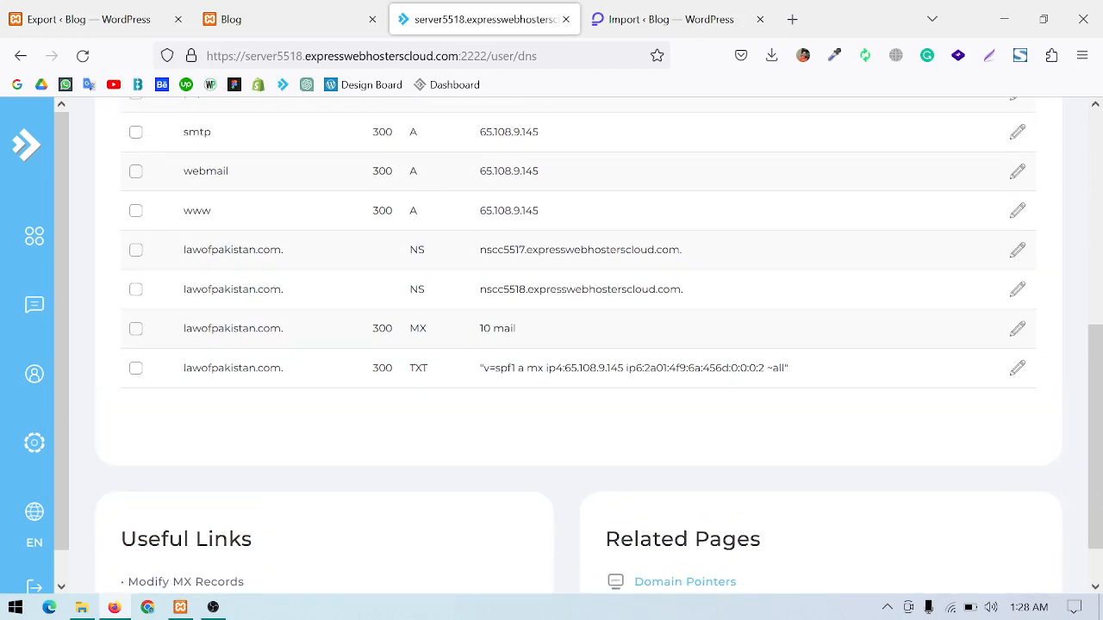
{"action": "triple_click", "coordinate": [603, 251]}
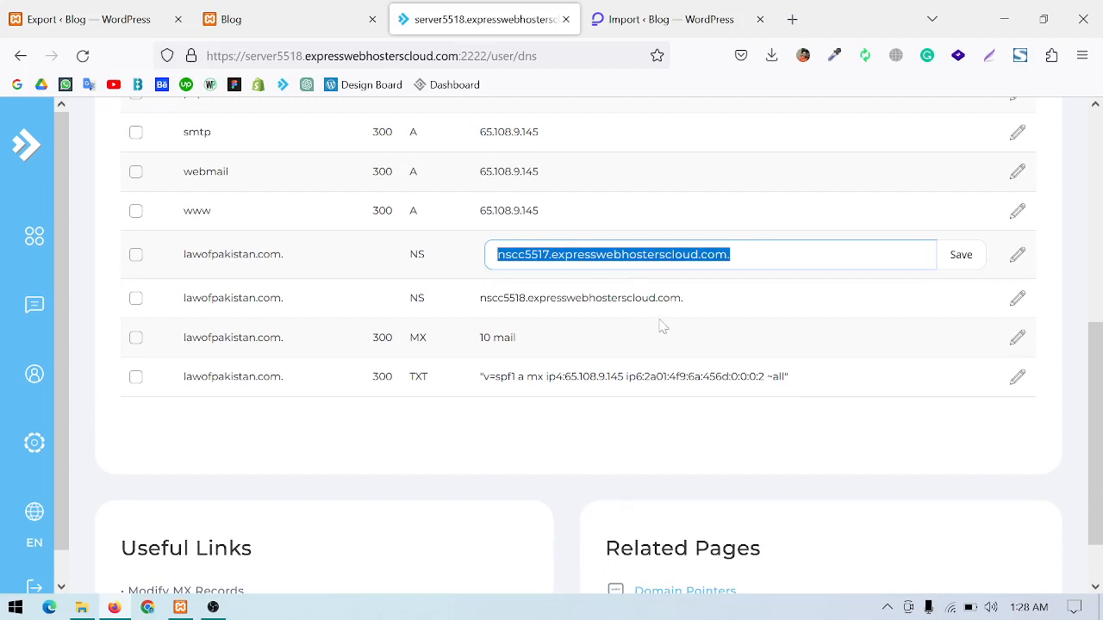
Step: Search Google for 'check dns' in a new tab and open dnschecker.org's propagation checker
{"action": "left_click", "coordinate": [803, 9]}
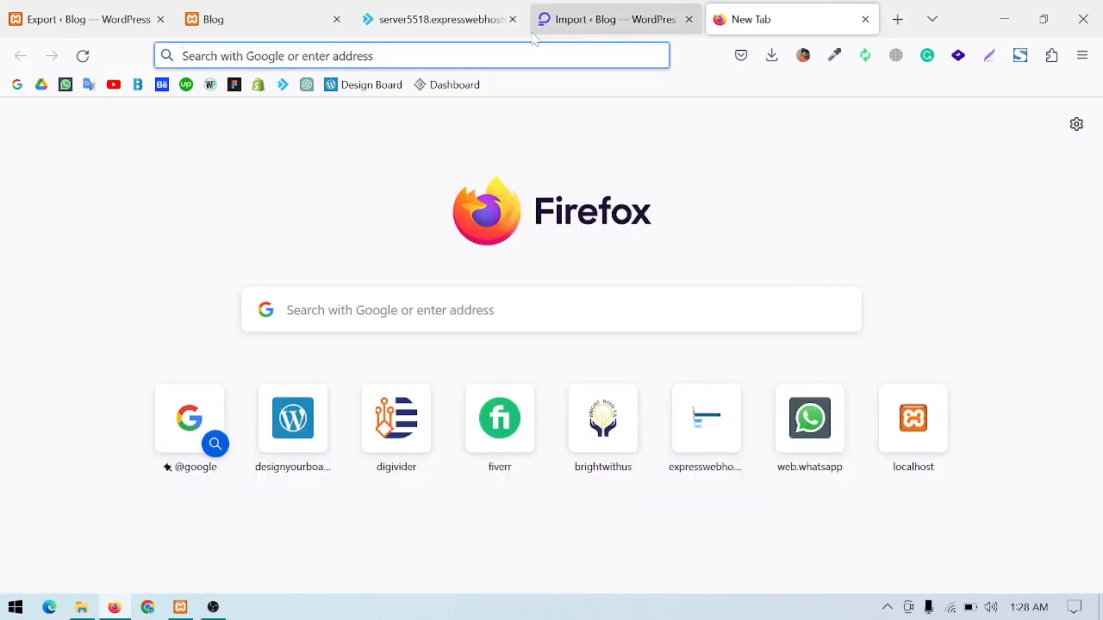
{"action": "left_click", "coordinate": [438, 56]}
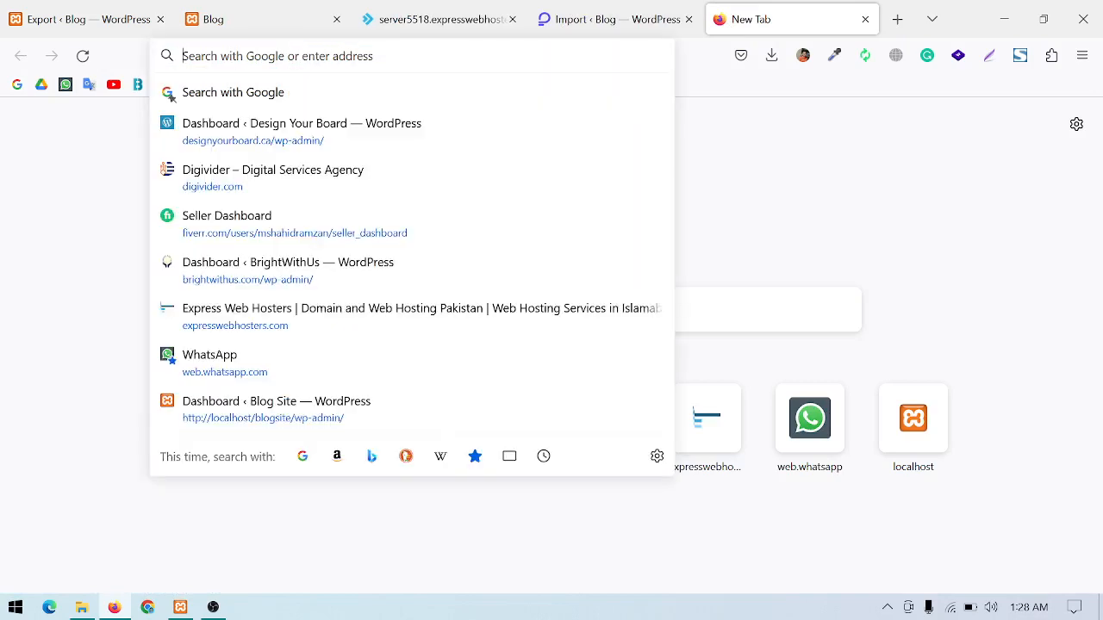
{"action": "type", "text": "dns"}
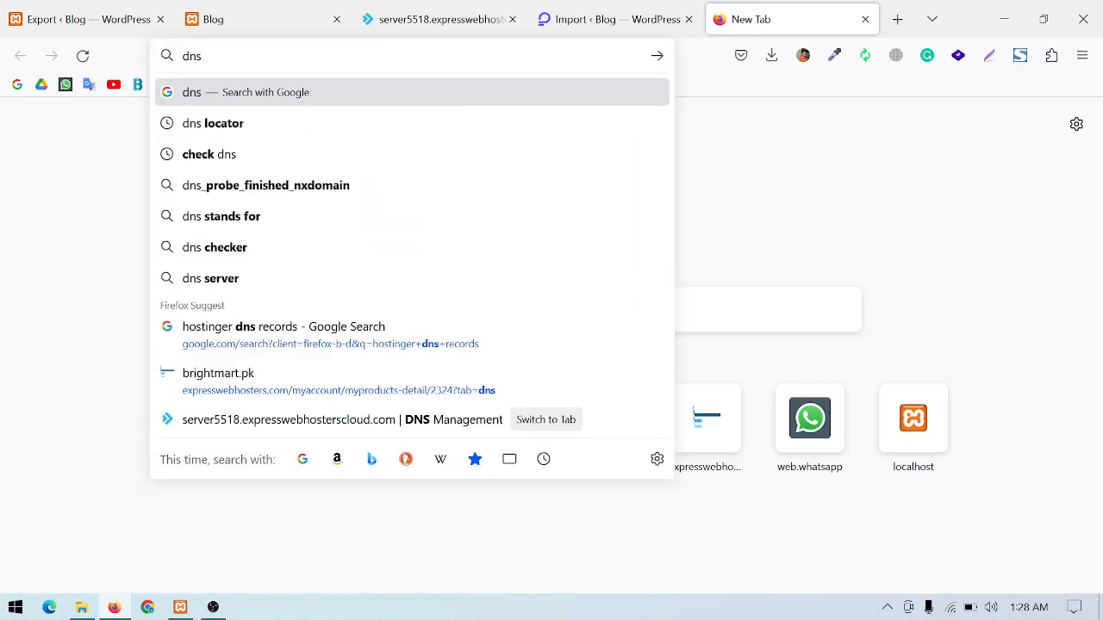
{"action": "type", "text": " c"}
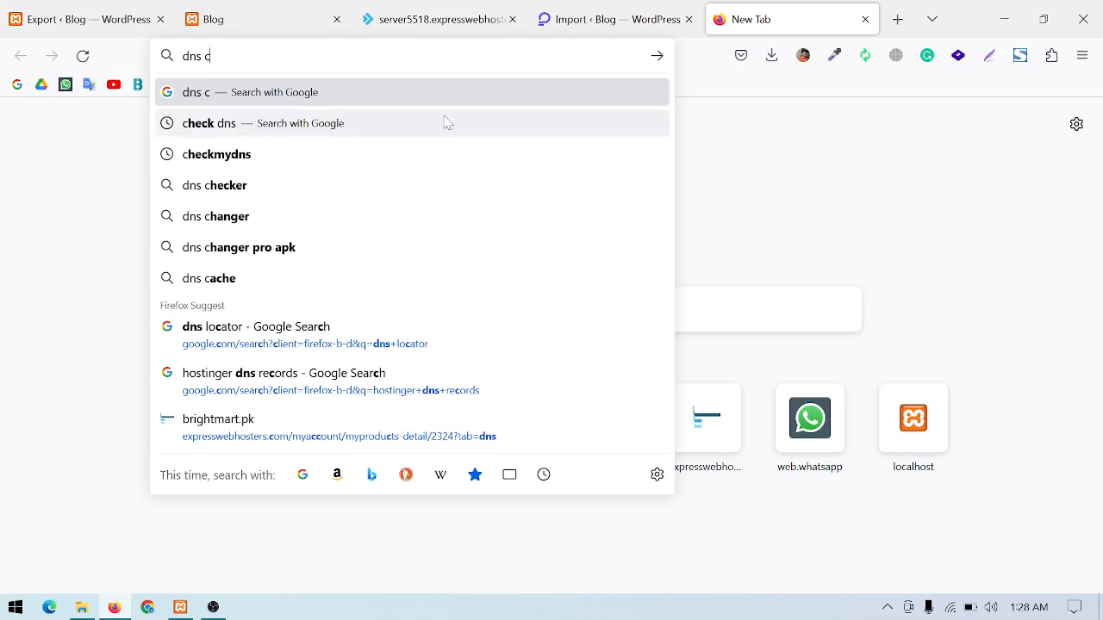
{"action": "left_click", "coordinate": [445, 124]}
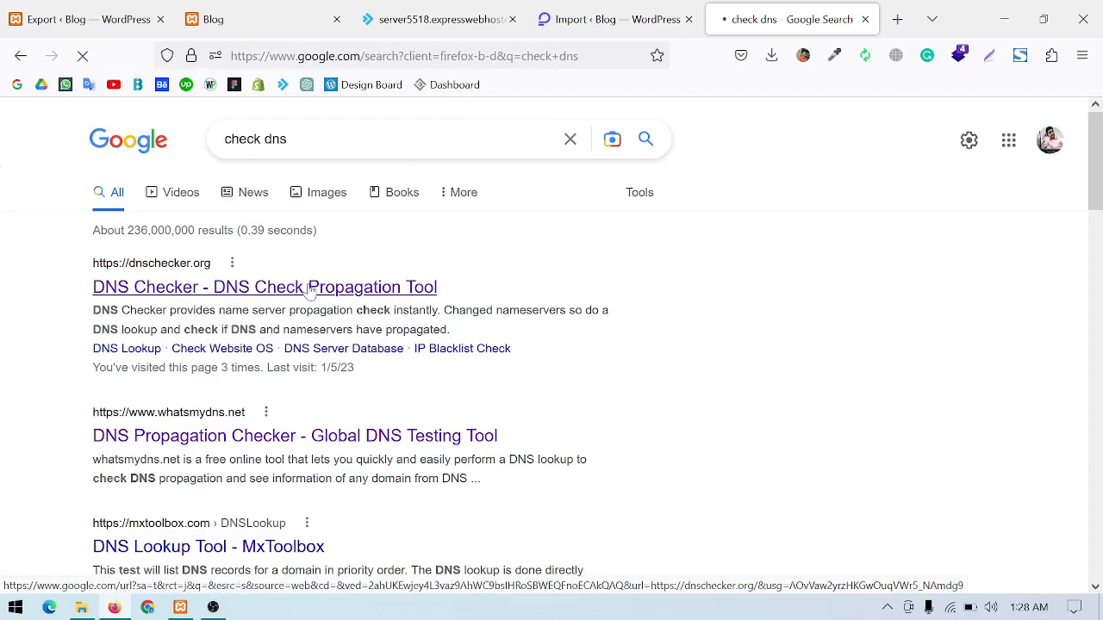
{"action": "left_click", "coordinate": [311, 288]}
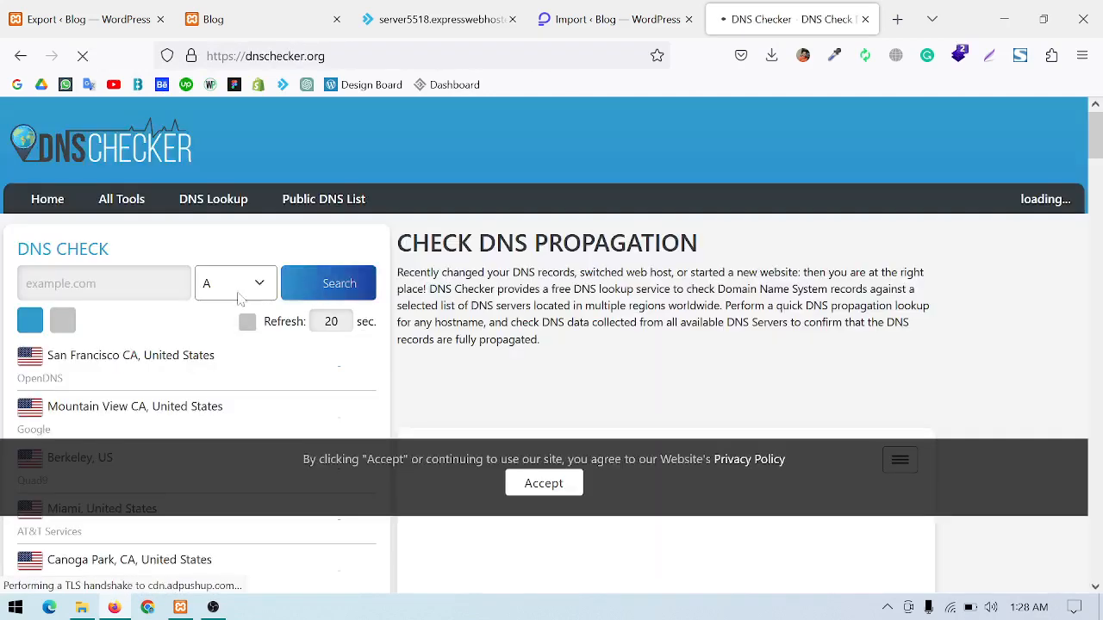
Step: Run an NS lookup on DNSChecker.org for asksolutions.tech, copying the domain from the WordPress import page
{"action": "left_click", "coordinate": [251, 286]}
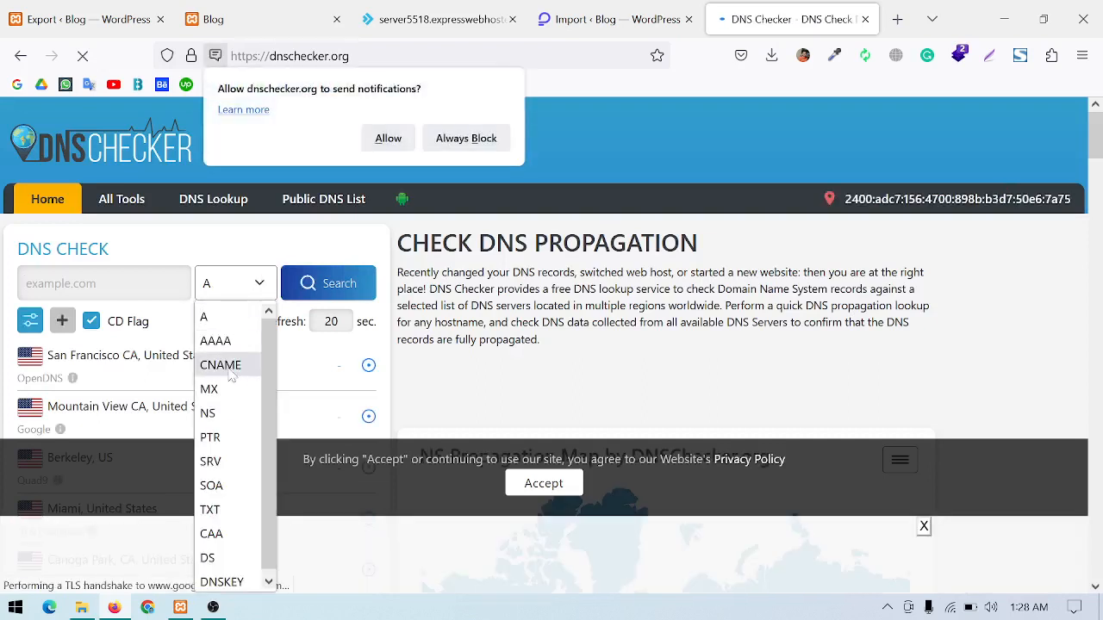
{"action": "left_click", "coordinate": [238, 417]}
{"action": "left_click", "coordinate": [389, 138]}
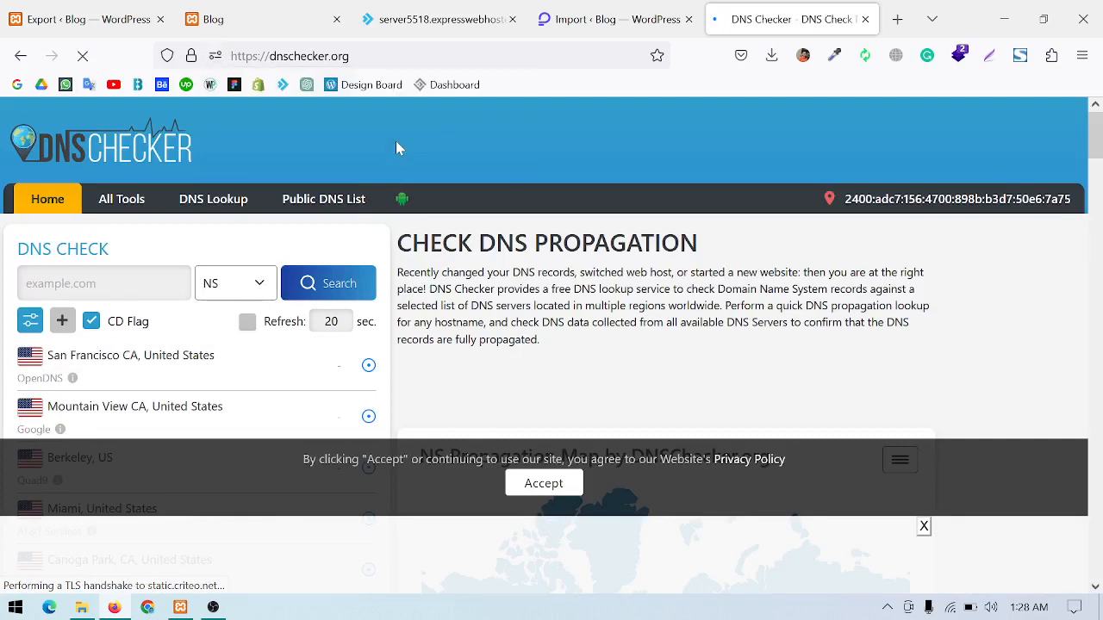
{"action": "left_click", "coordinate": [623, 10]}
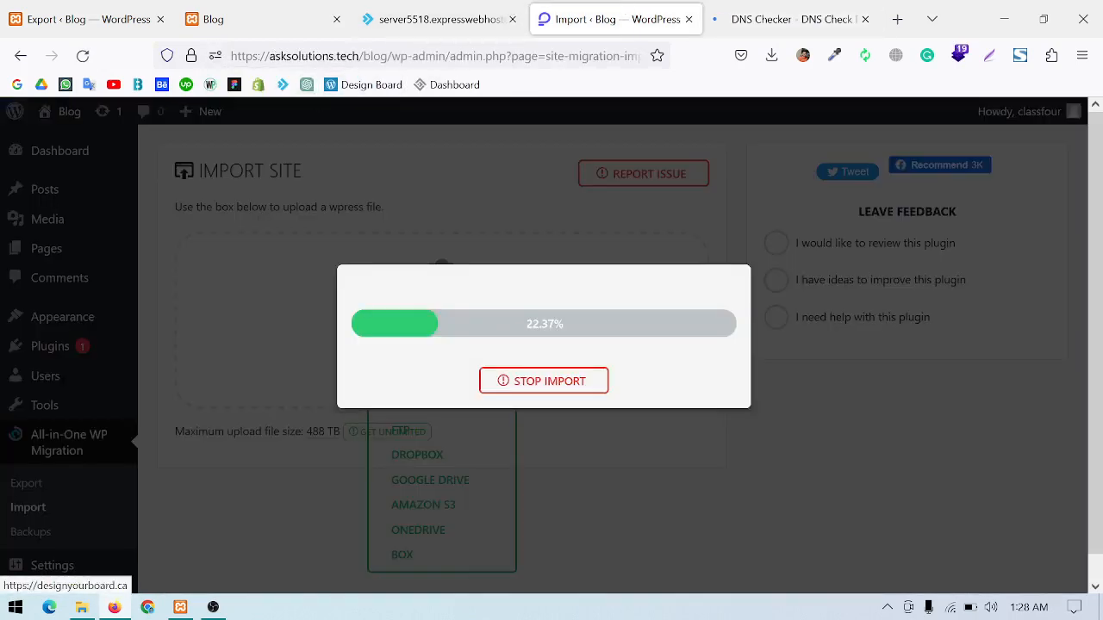
{"action": "left_click_drag", "start_coordinate": [360, 56], "coordinate": [170, 97]}
{"action": "key", "text": "ctrl+c"}
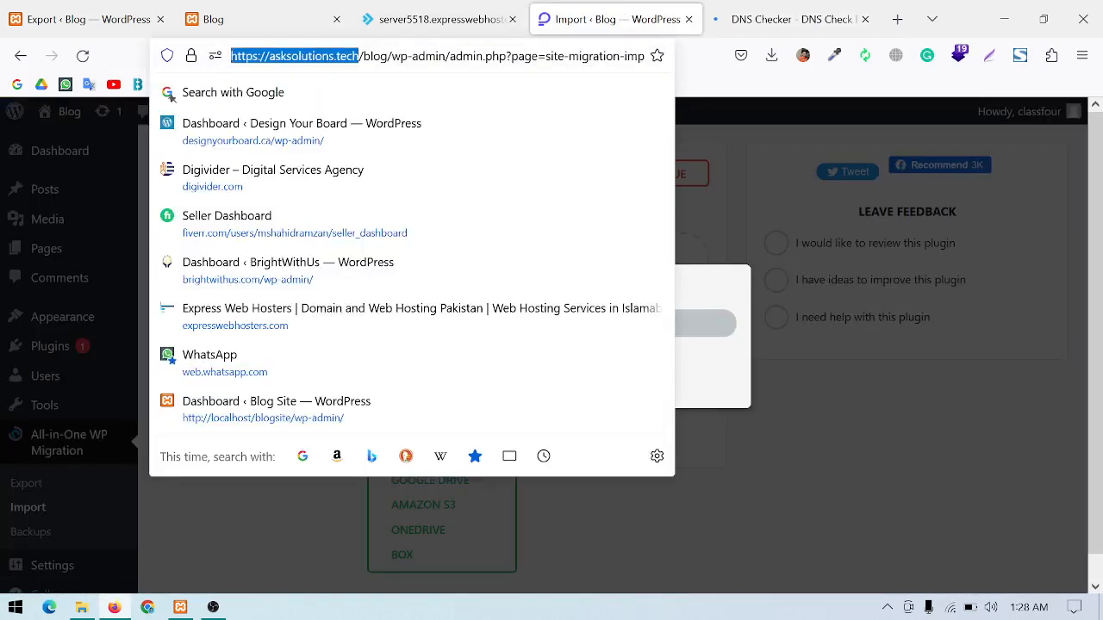
{"action": "left_click", "coordinate": [819, 13]}
{"action": "left_click", "coordinate": [104, 283]}
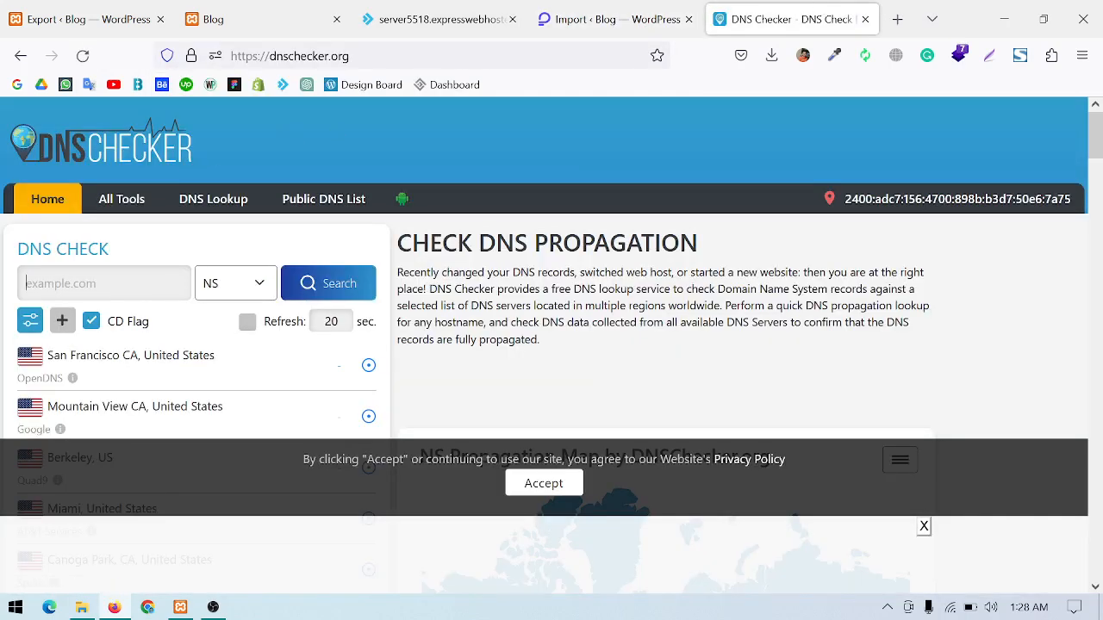
{"action": "key", "text": "ctrl+v"}
{"action": "key", "text": "Return"}
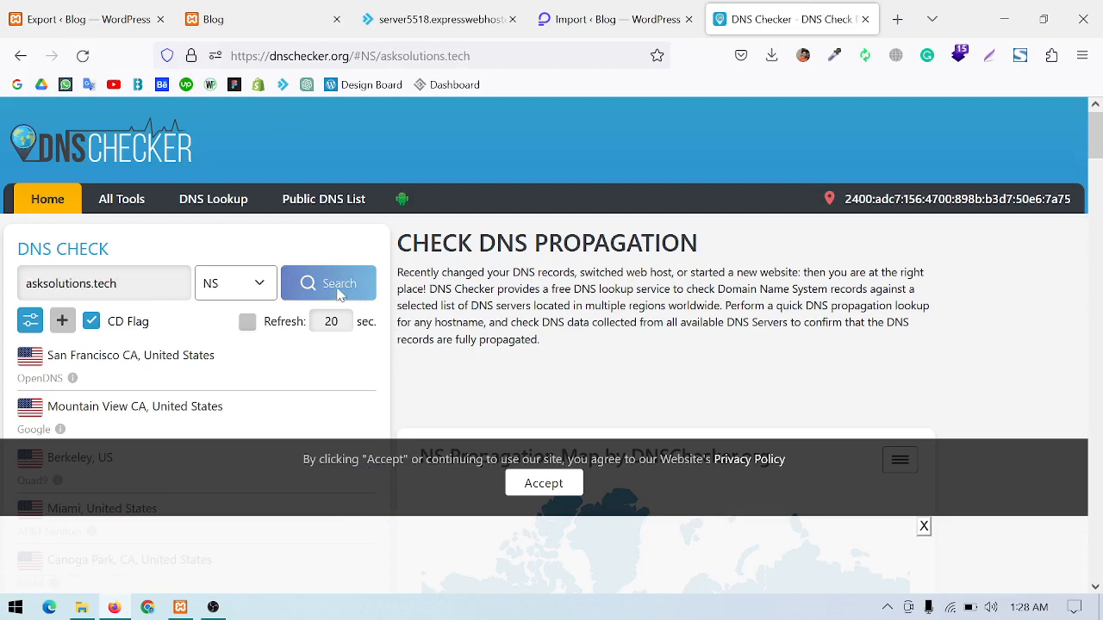
Step: Review the worldwide results resolving to the nscc5517 and nscc5518 expresswebhosterscloud.com nameservers
{"action": "left_click", "coordinate": [543, 484]}
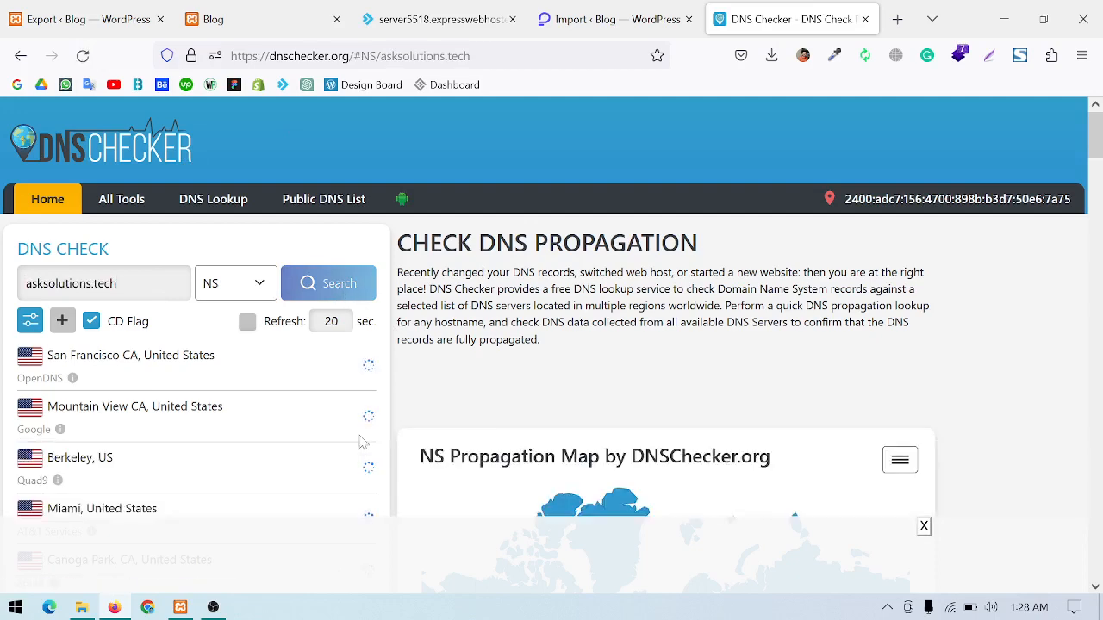
{"action": "scroll", "coordinate": [435, 447], "scroll_direction": "down", "scroll_amount": 1}
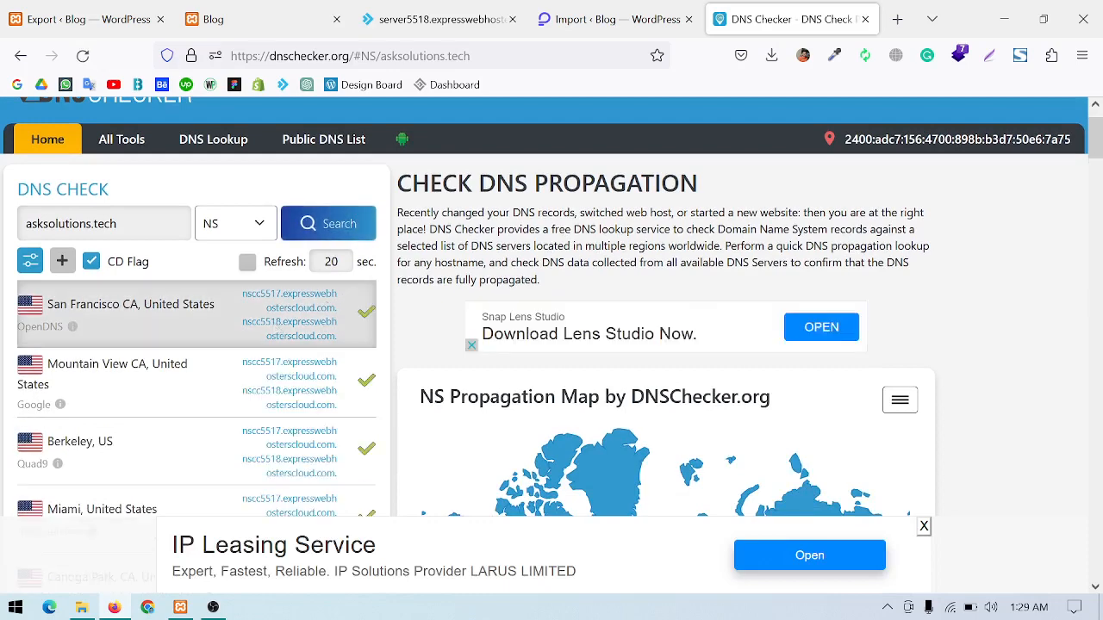
{"action": "scroll", "coordinate": [196, 258], "scroll_direction": "down", "scroll_amount": 3}
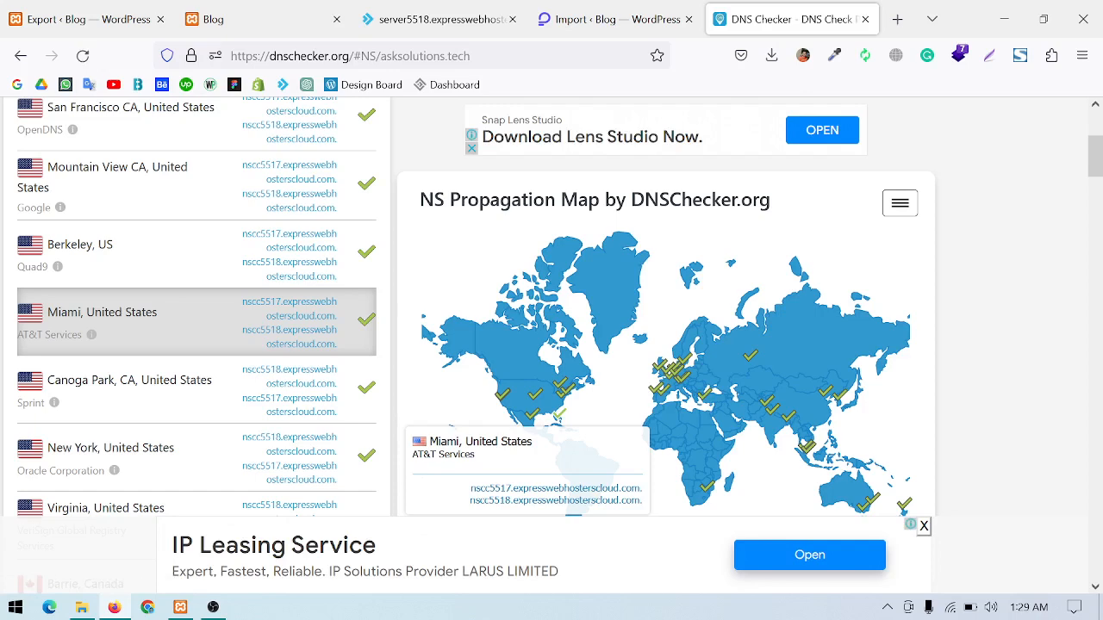
{"action": "scroll", "coordinate": [586, 374], "scroll_direction": "down", "scroll_amount": 4}
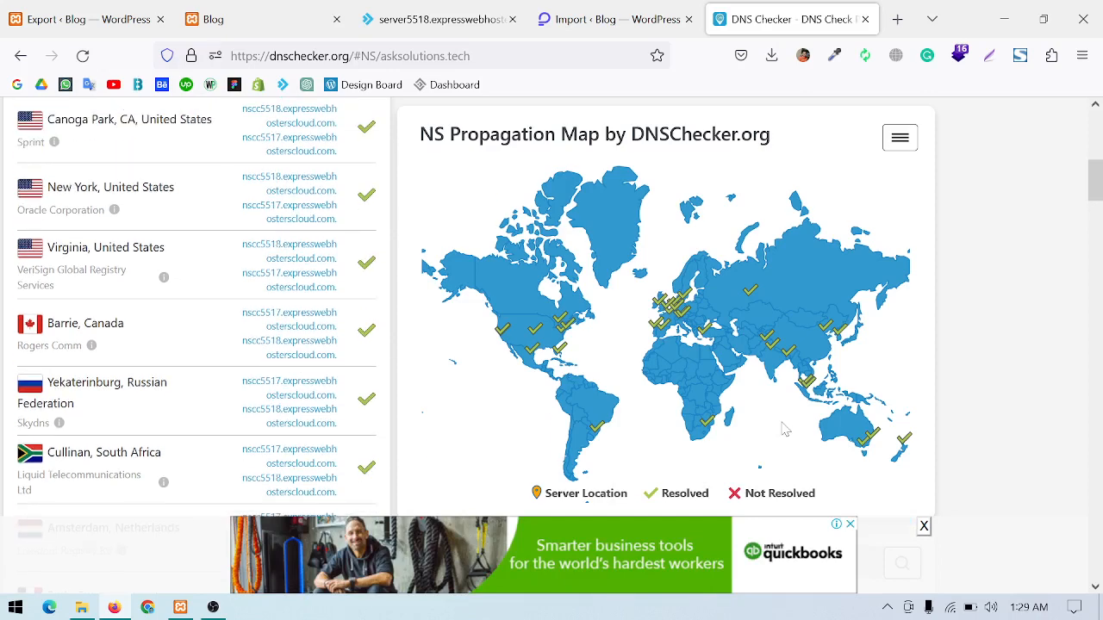
{"action": "scroll", "coordinate": [784, 429], "scroll_direction": "up", "scroll_amount": 3}
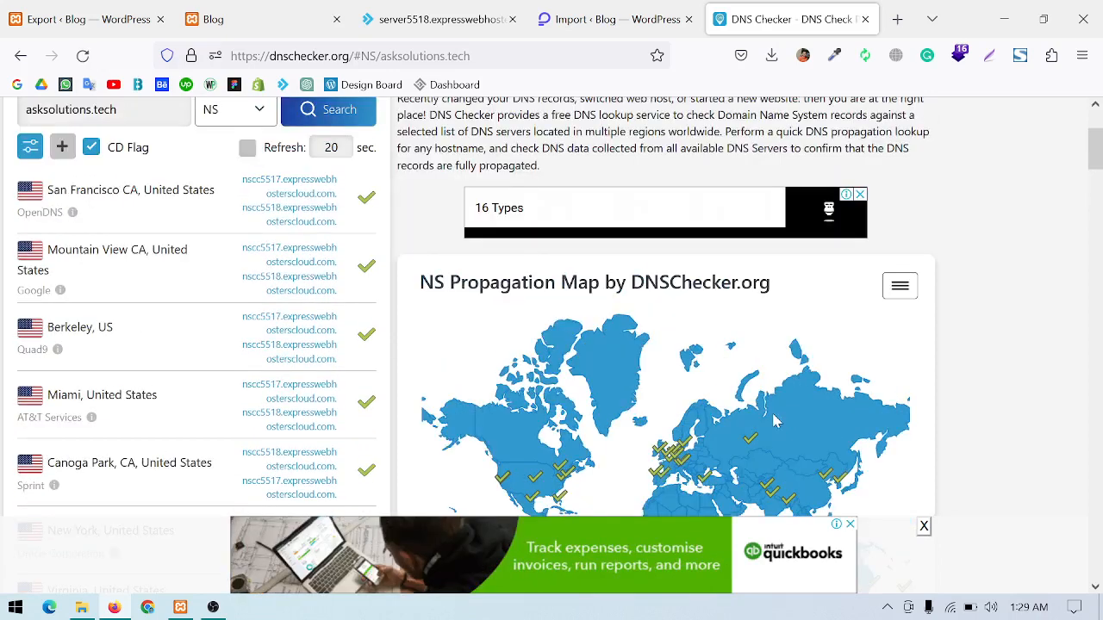
Step: Confirm the import is still at 22.37%, retry the server5518 DNS page, then switch to OBS Studio
{"action": "left_click", "coordinate": [591, 7]}
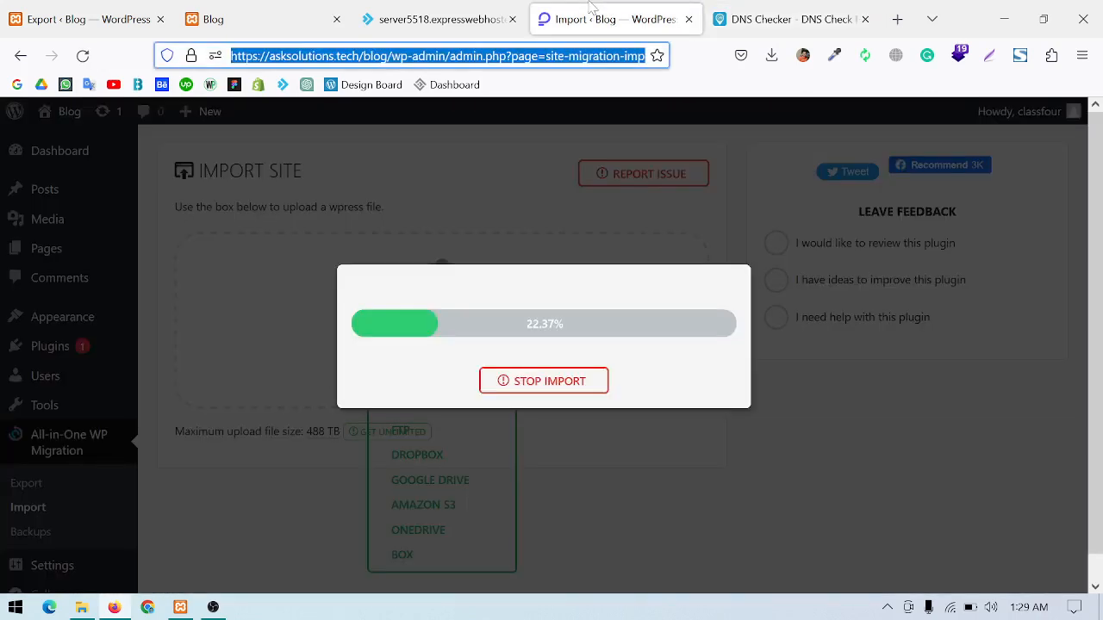
{"action": "left_click", "coordinate": [477, 7]}
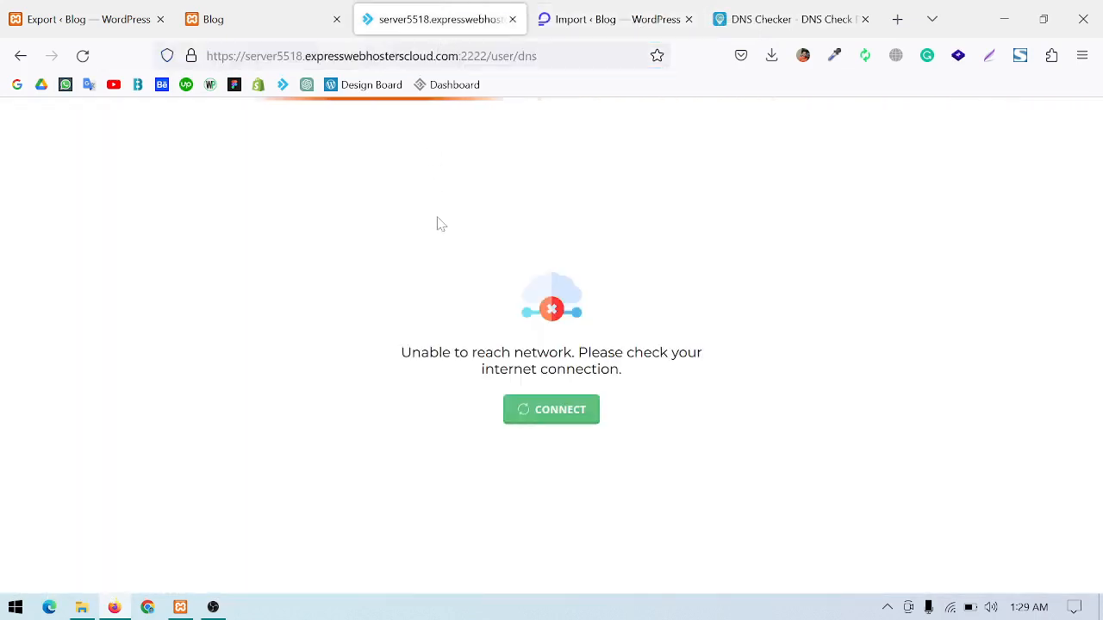
{"action": "left_click", "coordinate": [552, 415]}
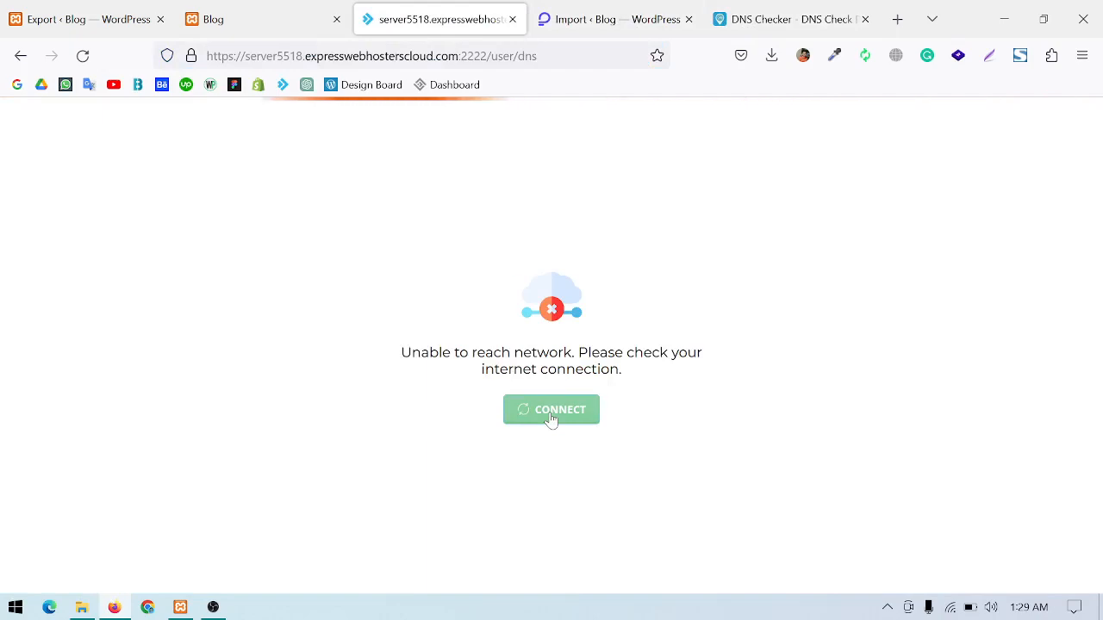
{"action": "left_click", "coordinate": [213, 608]}
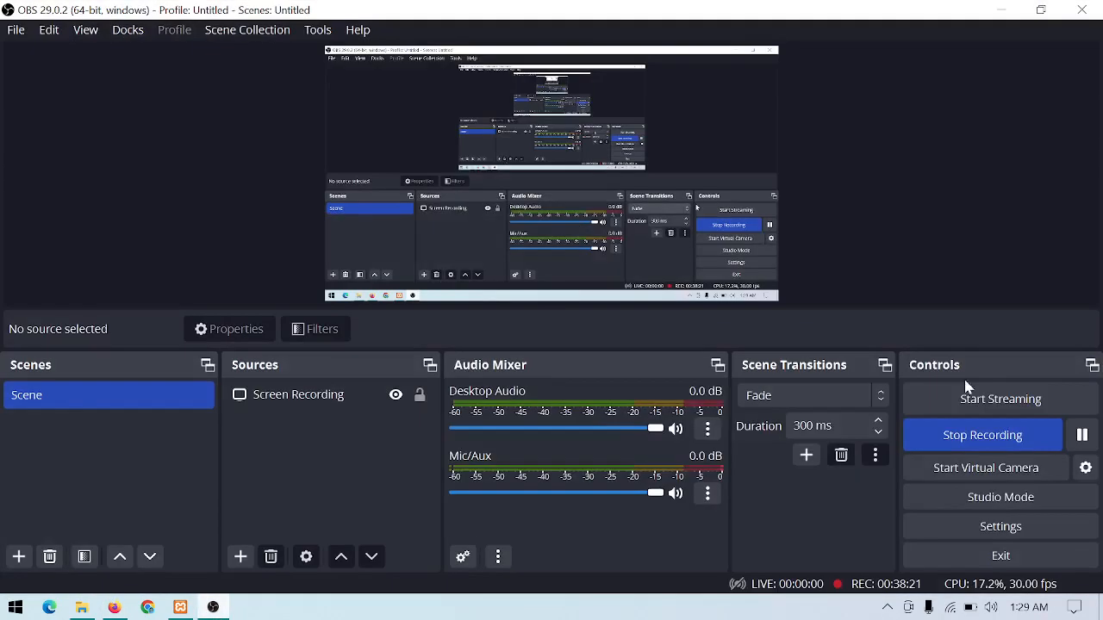
Step: Pause the OBS recording with the button beside Stop Recording
{"action": "left_click", "coordinate": [1081, 436]}
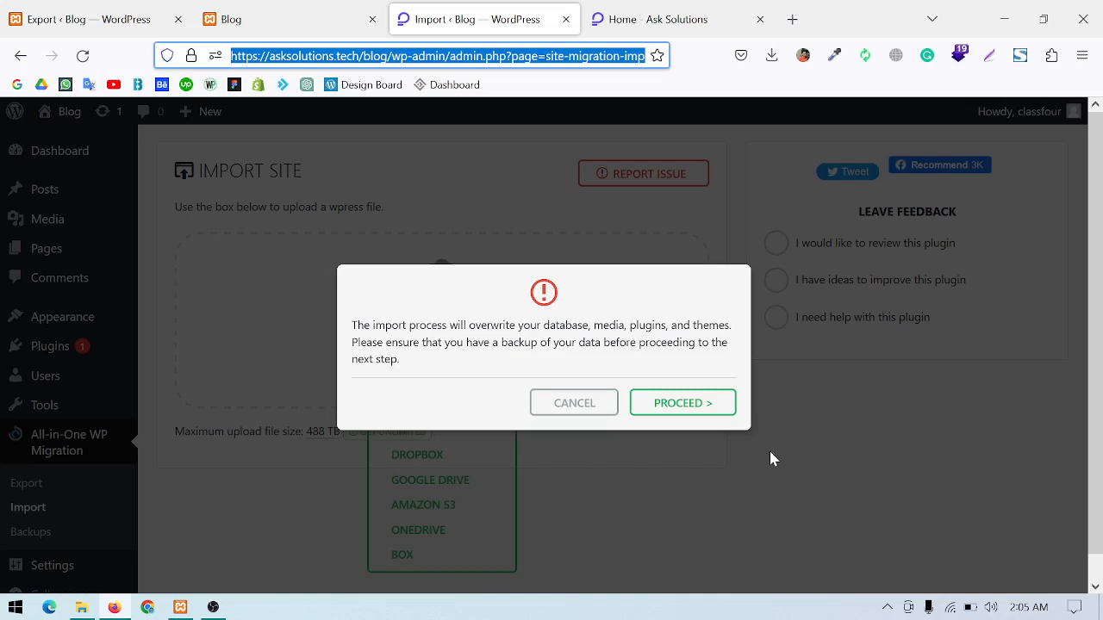
Step: Approve overwriting the live site with the blog backup, then close the import success notice
{"action": "left_click", "coordinate": [712, 405]}
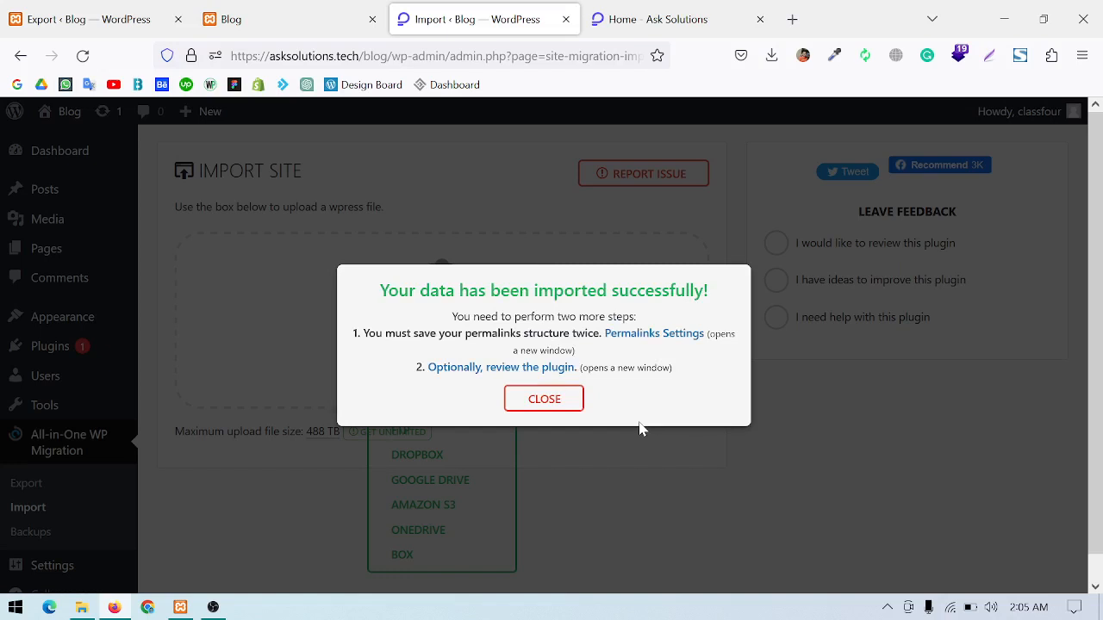
{"action": "left_click", "coordinate": [541, 402]}
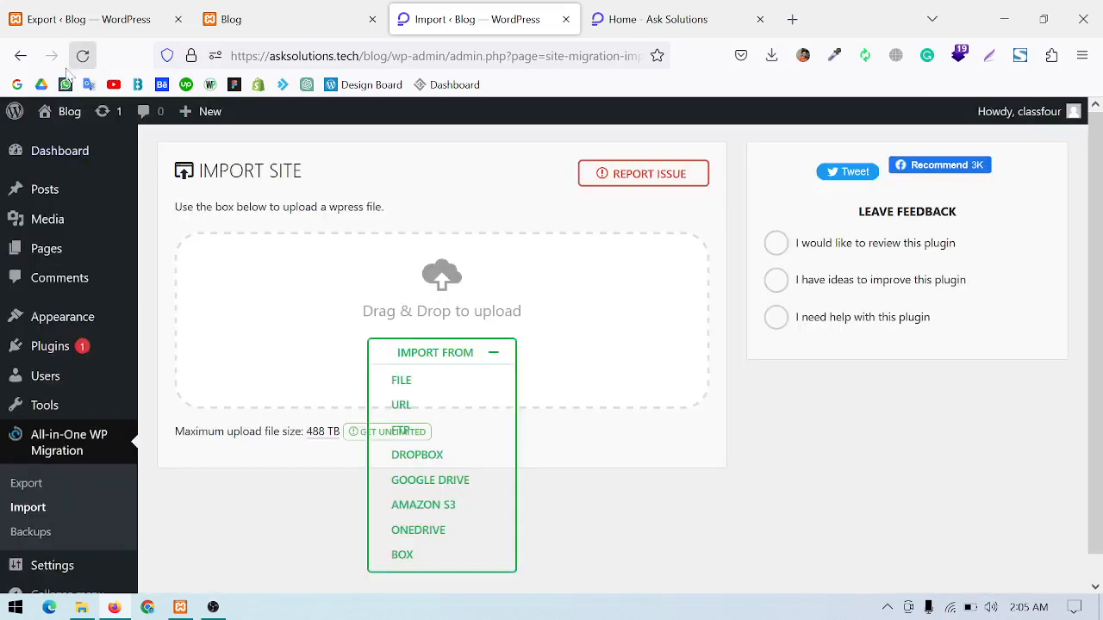
Step: Visit asksolutions.tech/blog, scroll through the imported Test Posts, then return to OBS Studio
{"action": "mouse_move", "coordinate": [57, 112]}
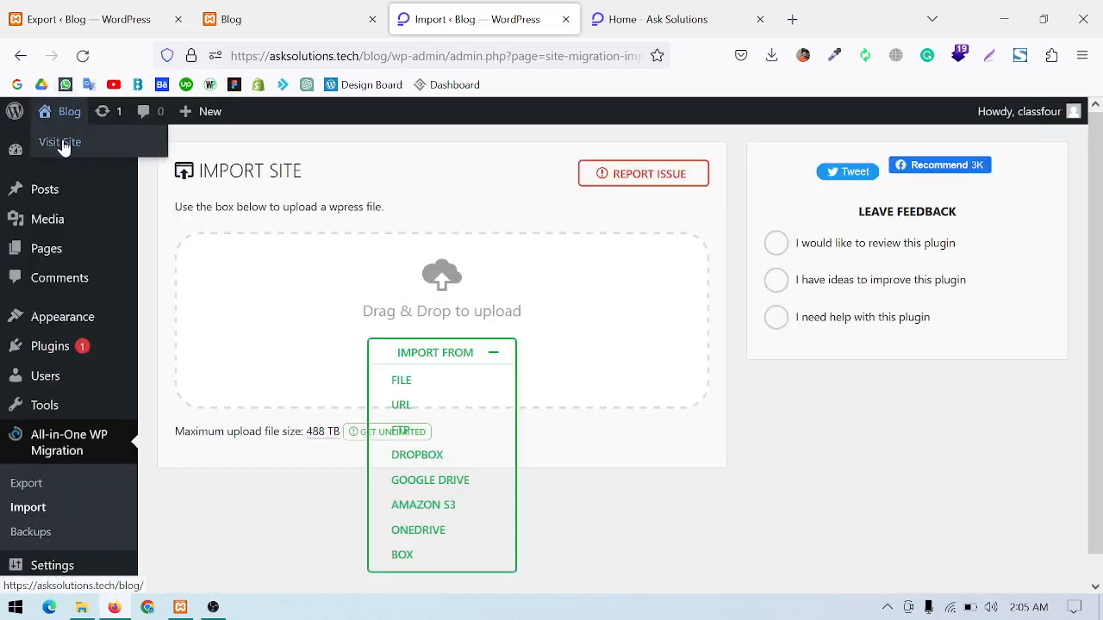
{"action": "left_click", "coordinate": [62, 145]}
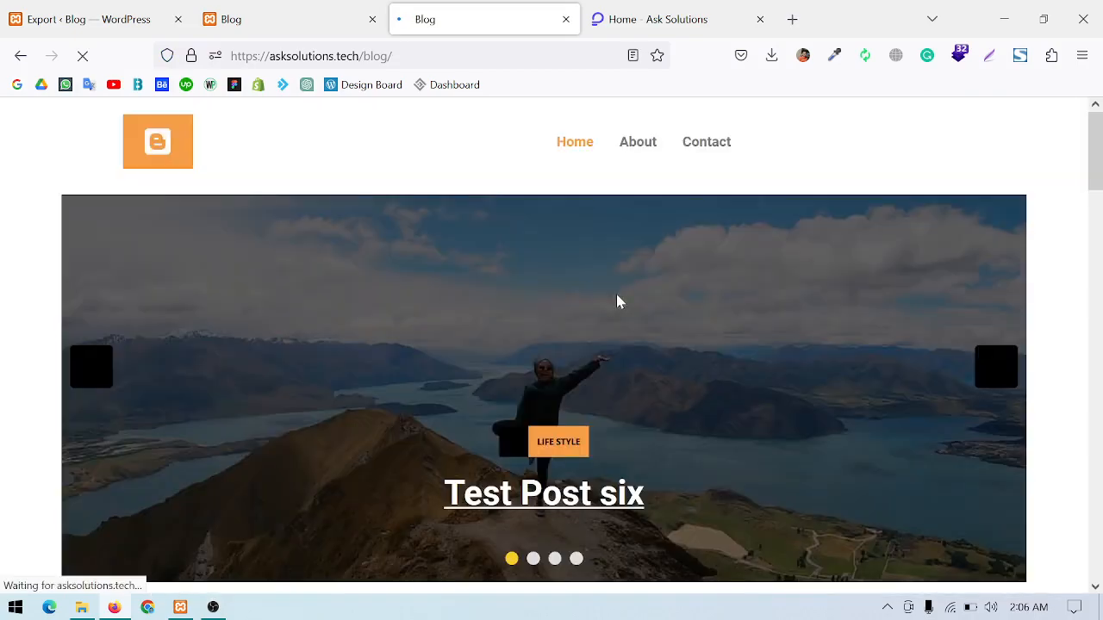
{"action": "scroll", "coordinate": [617, 301], "scroll_direction": "down", "scroll_amount": 4}
{"action": "scroll", "coordinate": [617, 301], "scroll_direction": "down", "scroll_amount": 10}
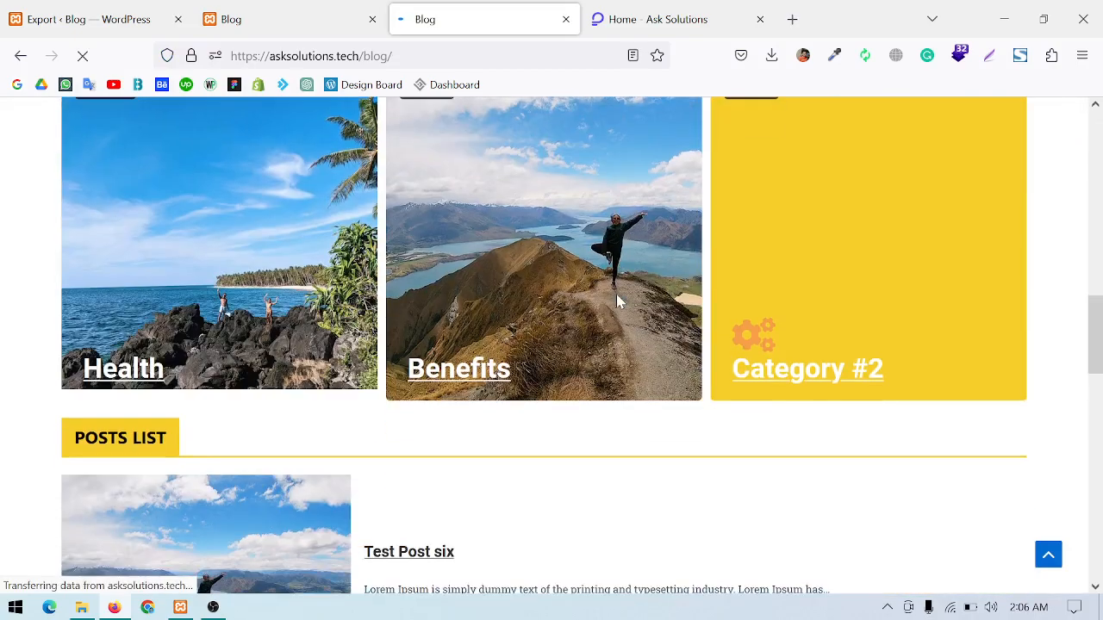
{"action": "scroll", "coordinate": [616, 301], "scroll_direction": "up", "scroll_amount": 5}
{"action": "scroll", "coordinate": [617, 301], "scroll_direction": "up", "scroll_amount": 5}
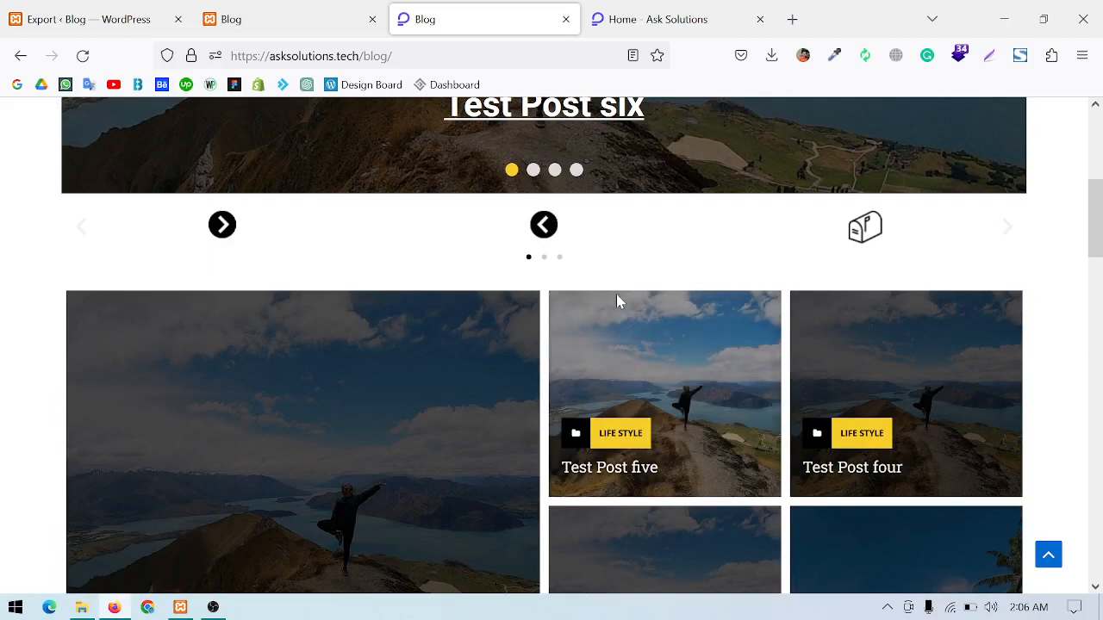
{"action": "scroll", "coordinate": [616, 294], "scroll_direction": "down", "scroll_amount": 3}
{"action": "scroll", "coordinate": [616, 294], "scroll_direction": "up", "scroll_amount": 7}
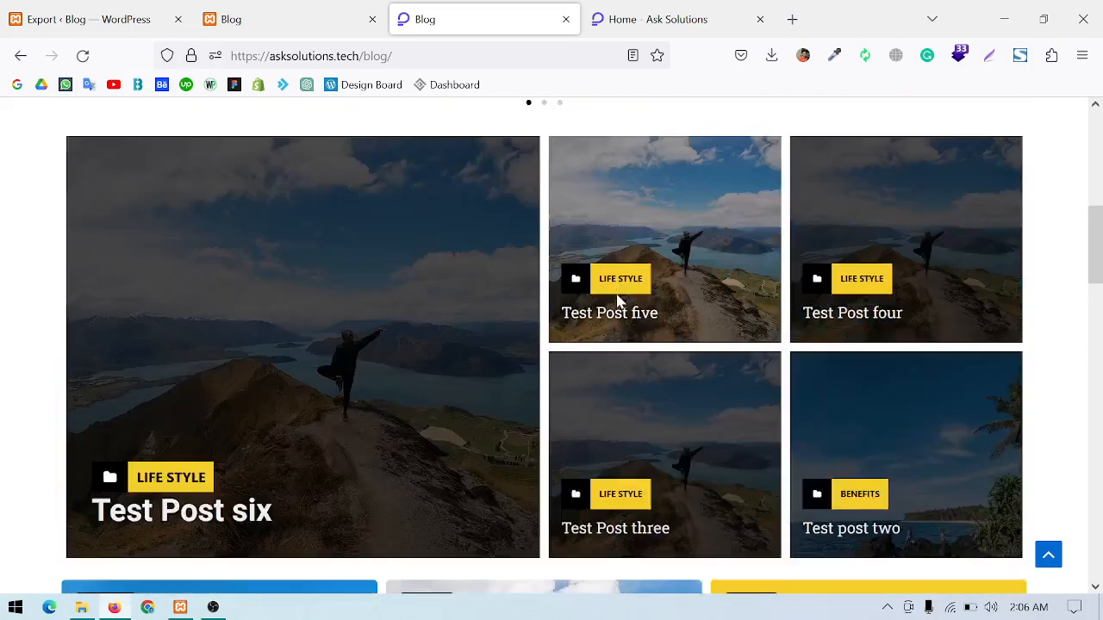
{"action": "scroll", "coordinate": [617, 310], "scroll_direction": "up", "scroll_amount": 1}
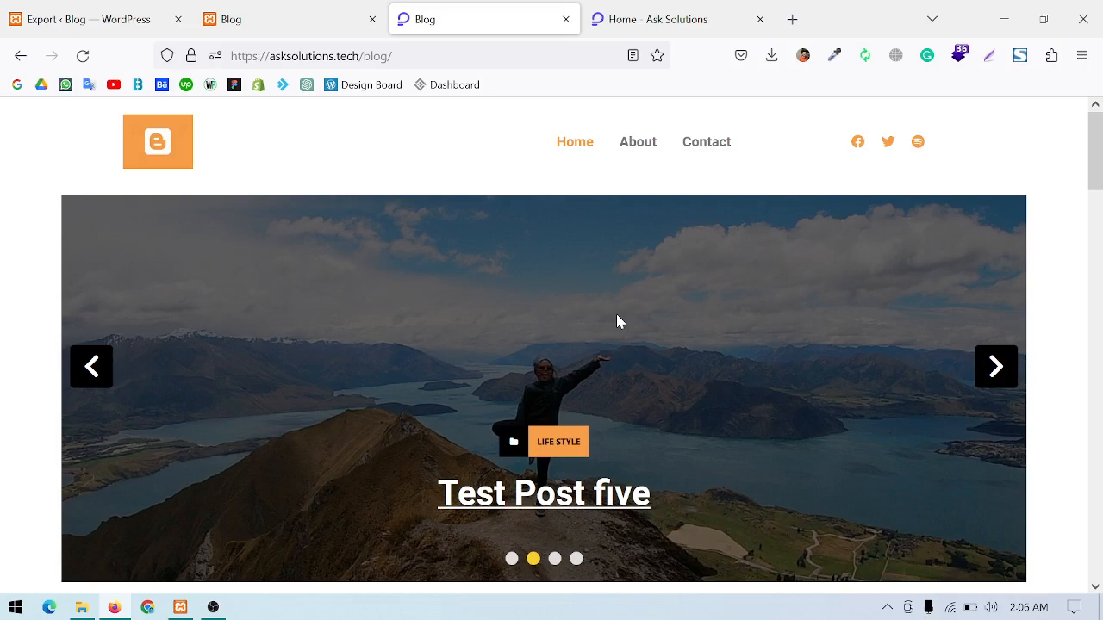
{"action": "left_click", "coordinate": [213, 607]}
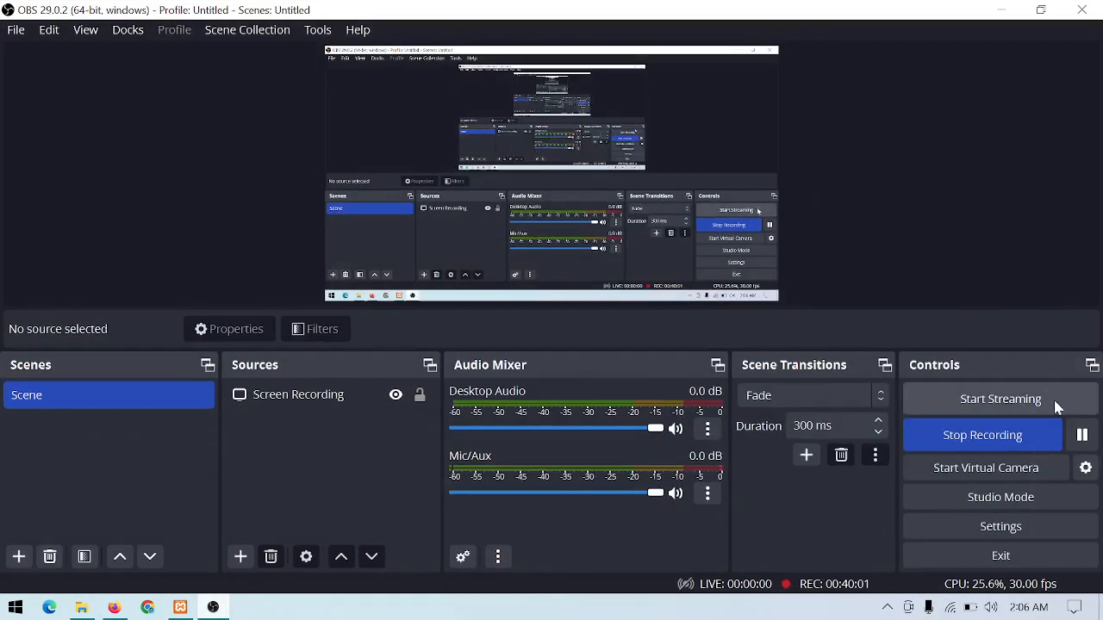